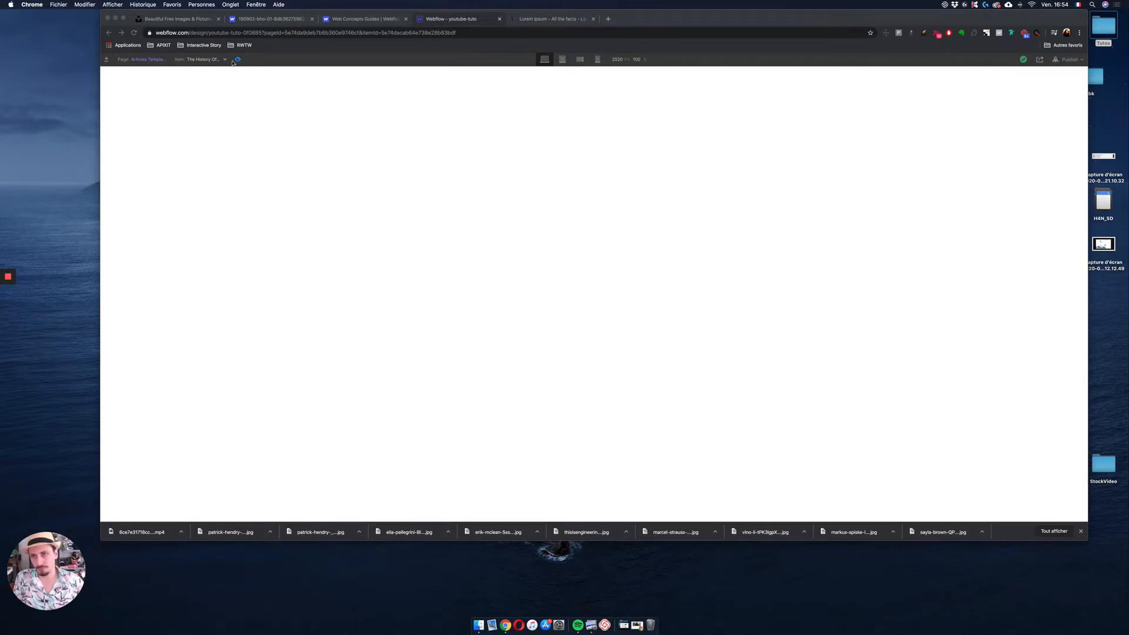
Step: Leave the preview and add the Main-nav symbol to the empty page body
left_click(236, 60)
left_click(240, 61)
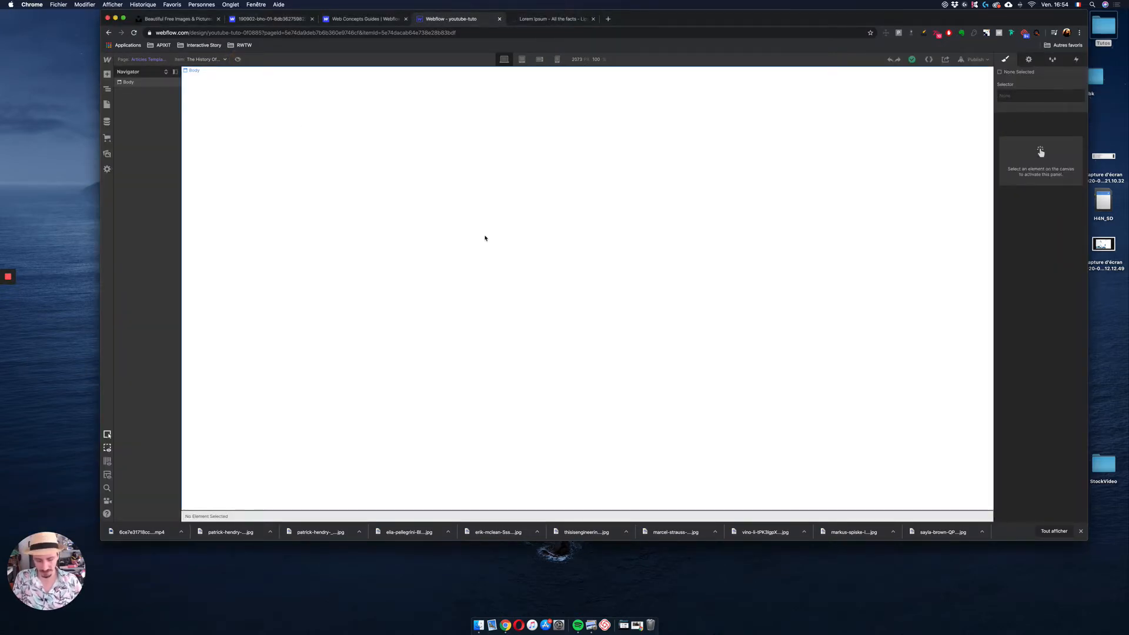
key("super+e")
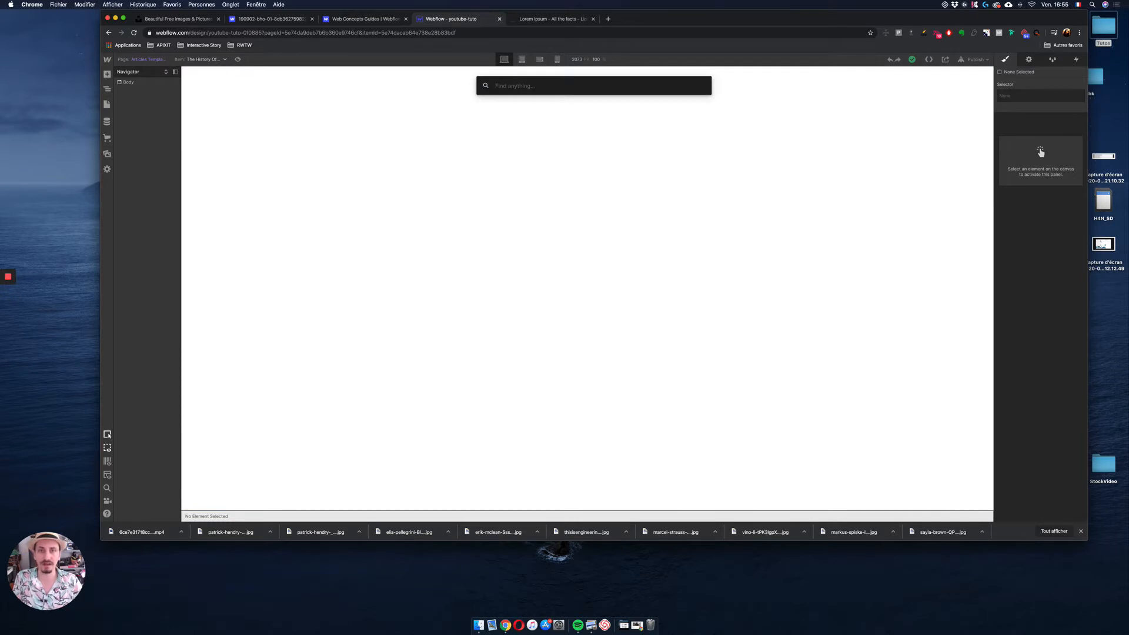
type("main")
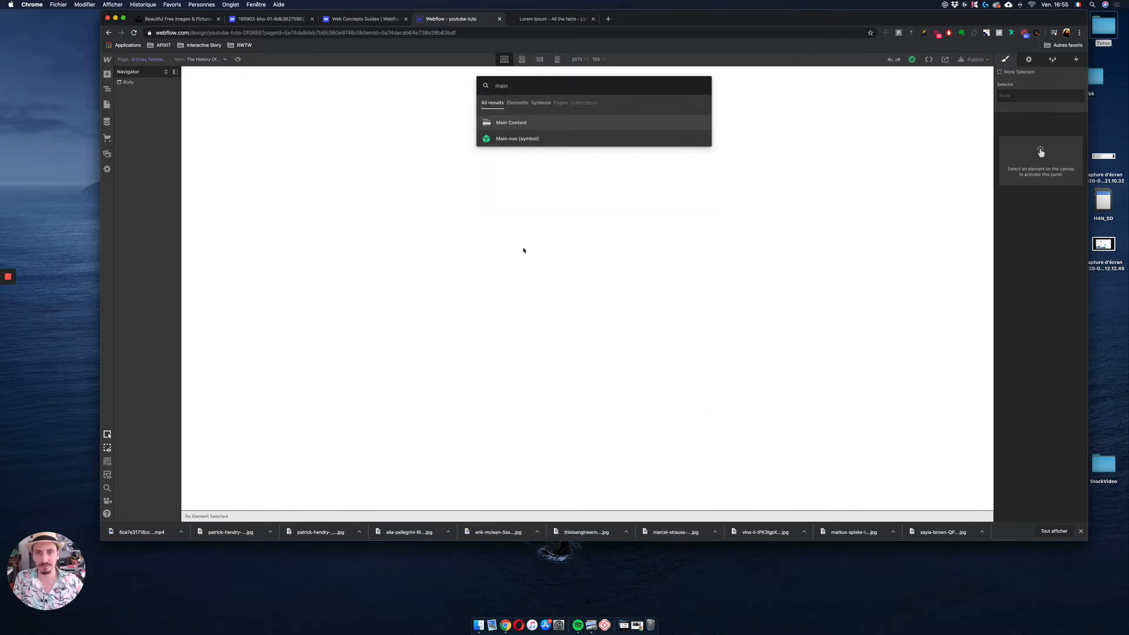
left_click_drag(530, 140, 328, 134)
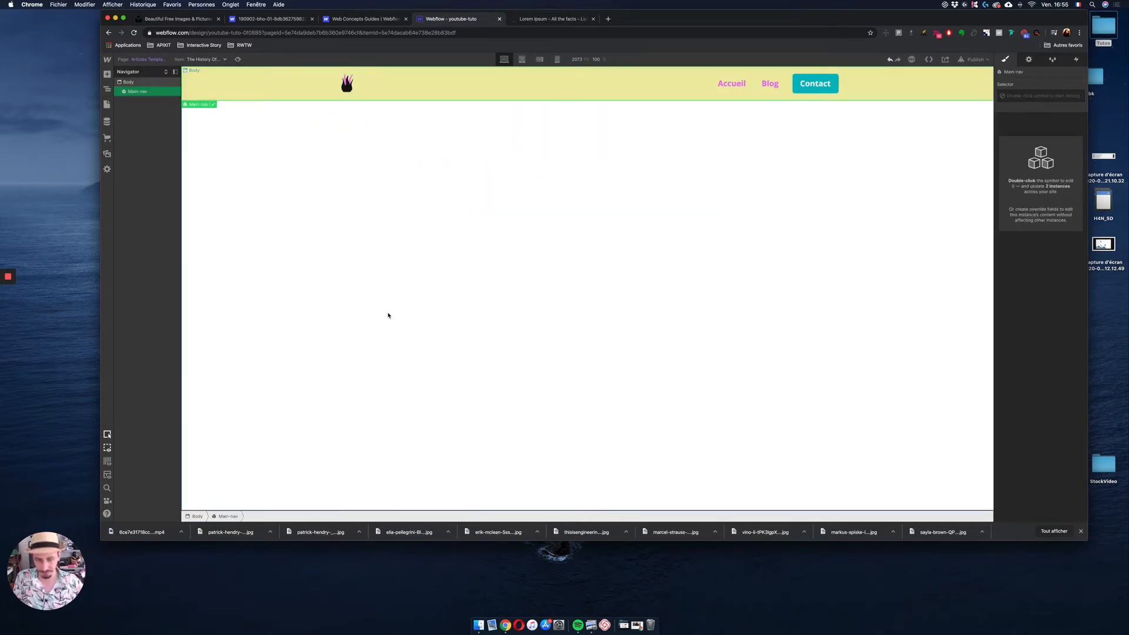
Step: Add a section below the main navigation and give it a new class named Hero
key("super+e")
type("sec")
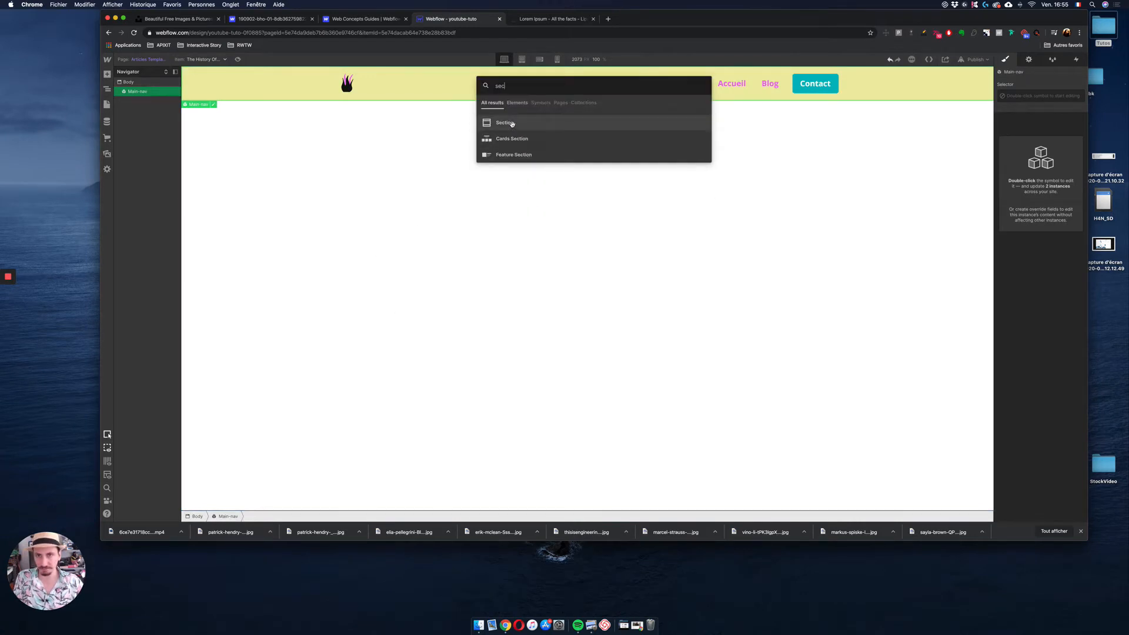
left_click_drag(513, 123, 391, 229)
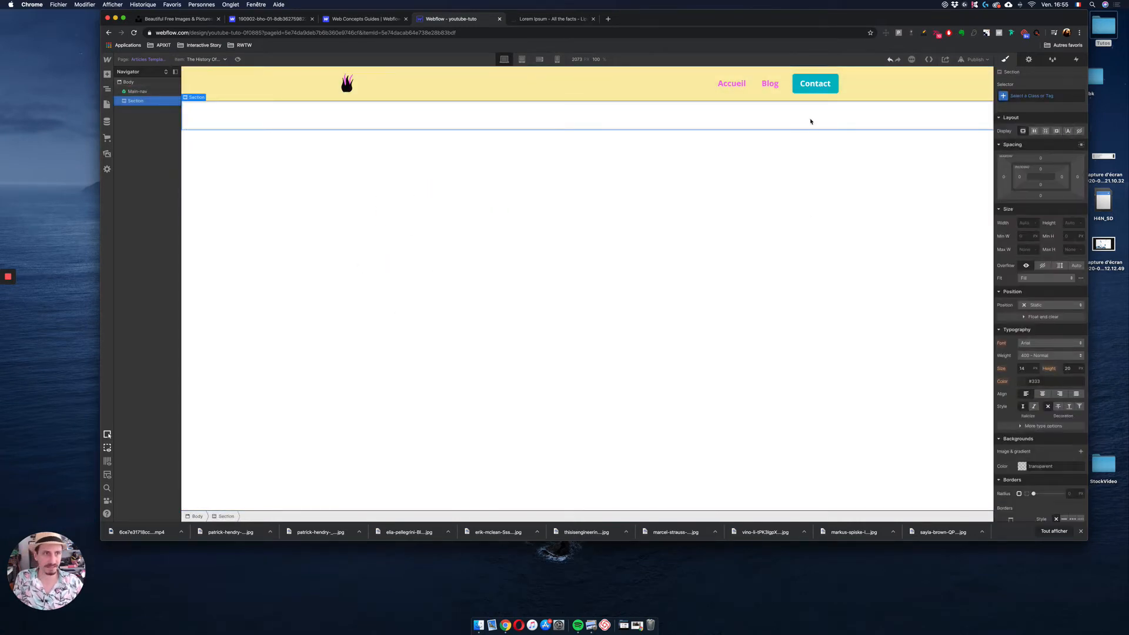
left_click(1038, 96)
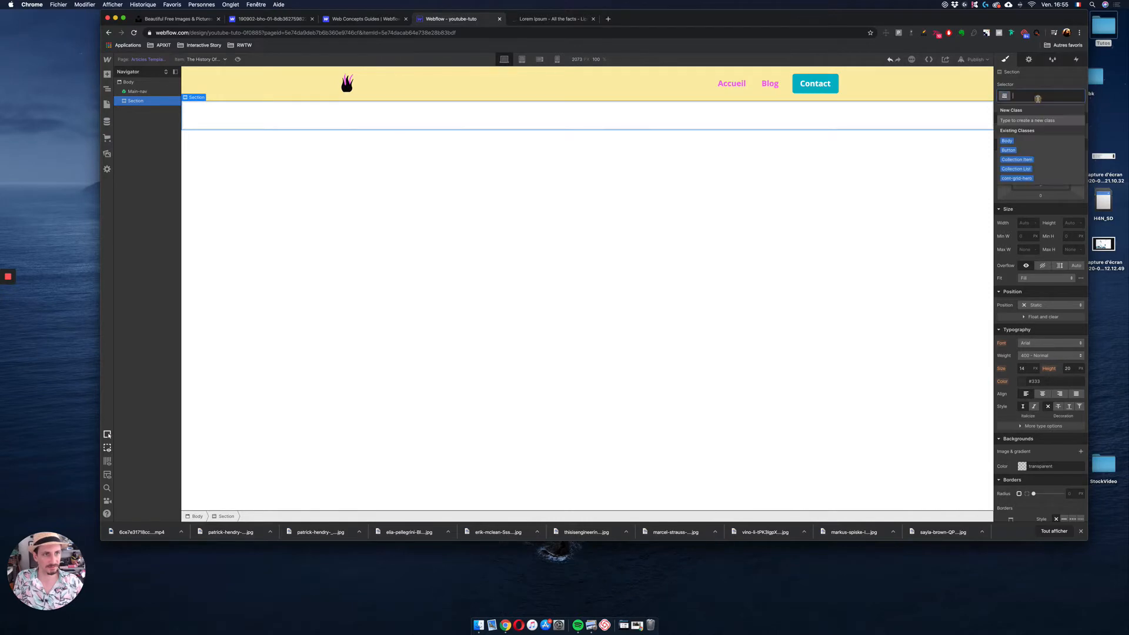
type("Her")
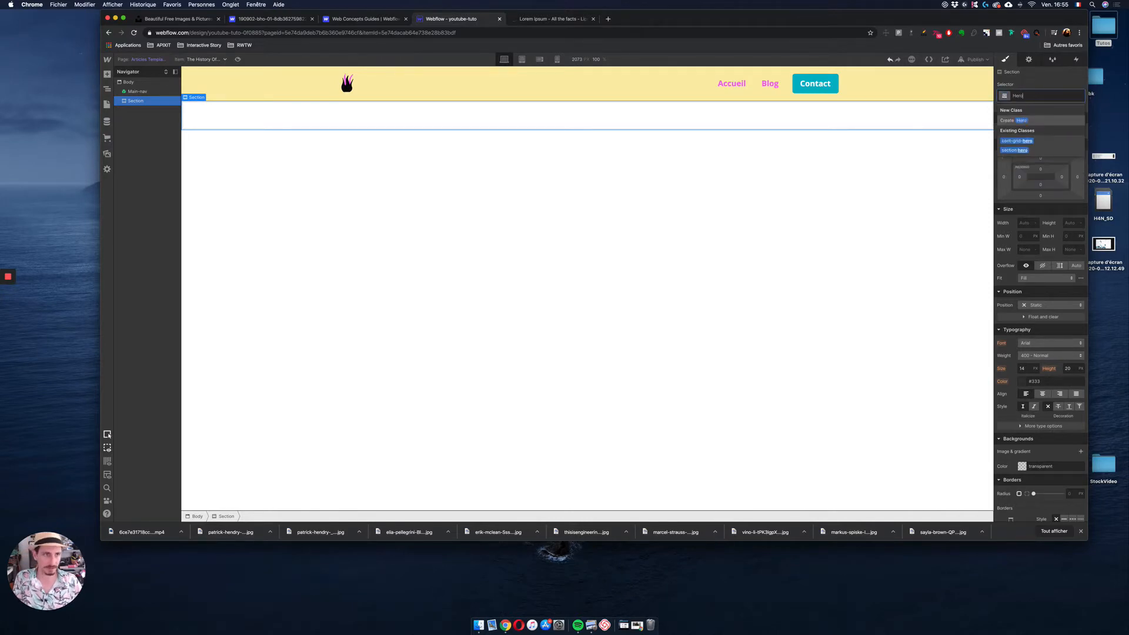
type("o")
key("Return")
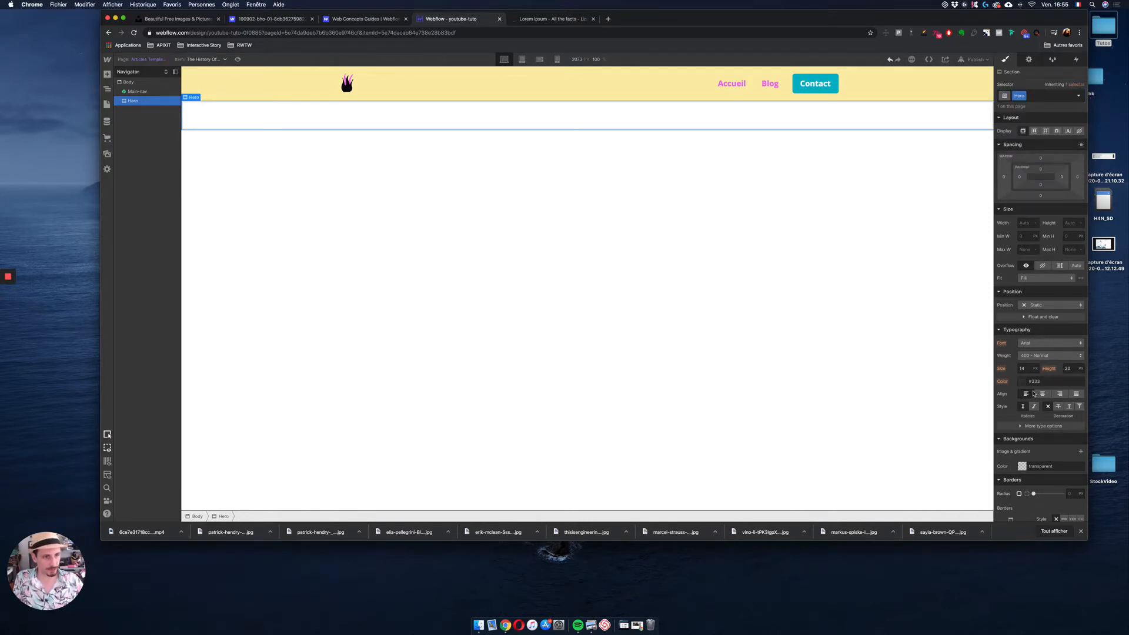
Step: Set the Hero section's width to 100% and its height to 600 px
left_click(1030, 224)
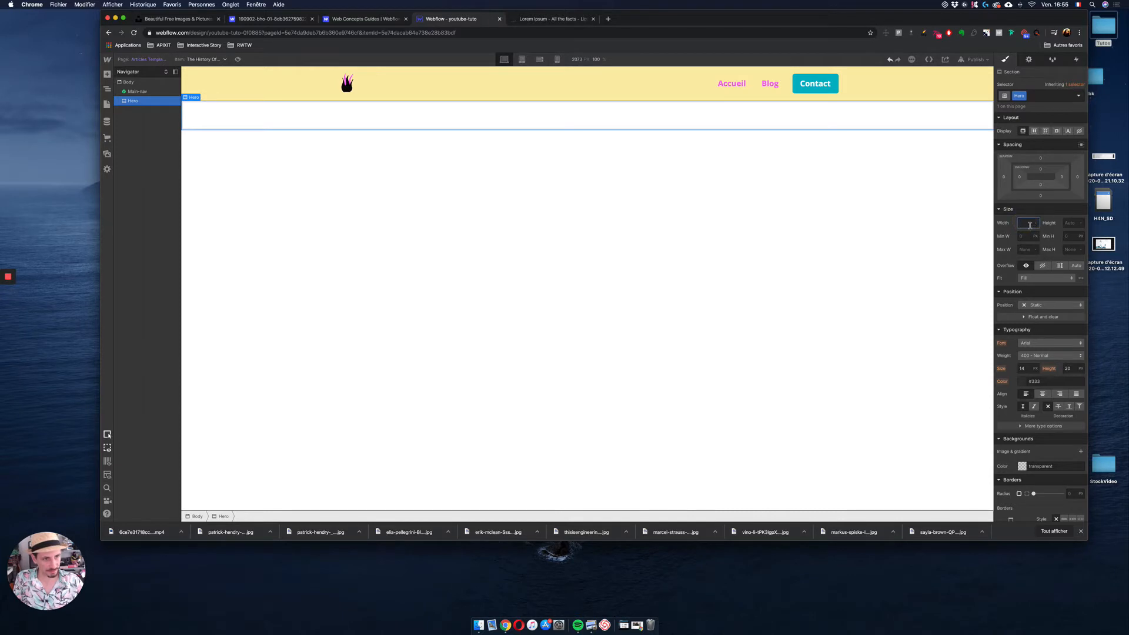
type("100")
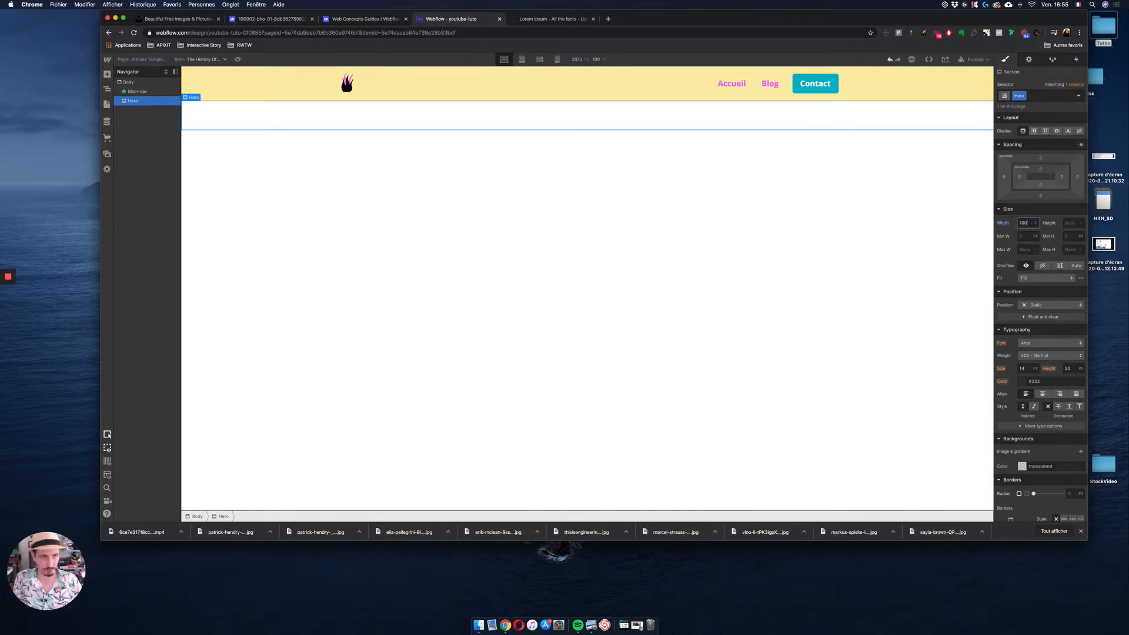
key("Return")
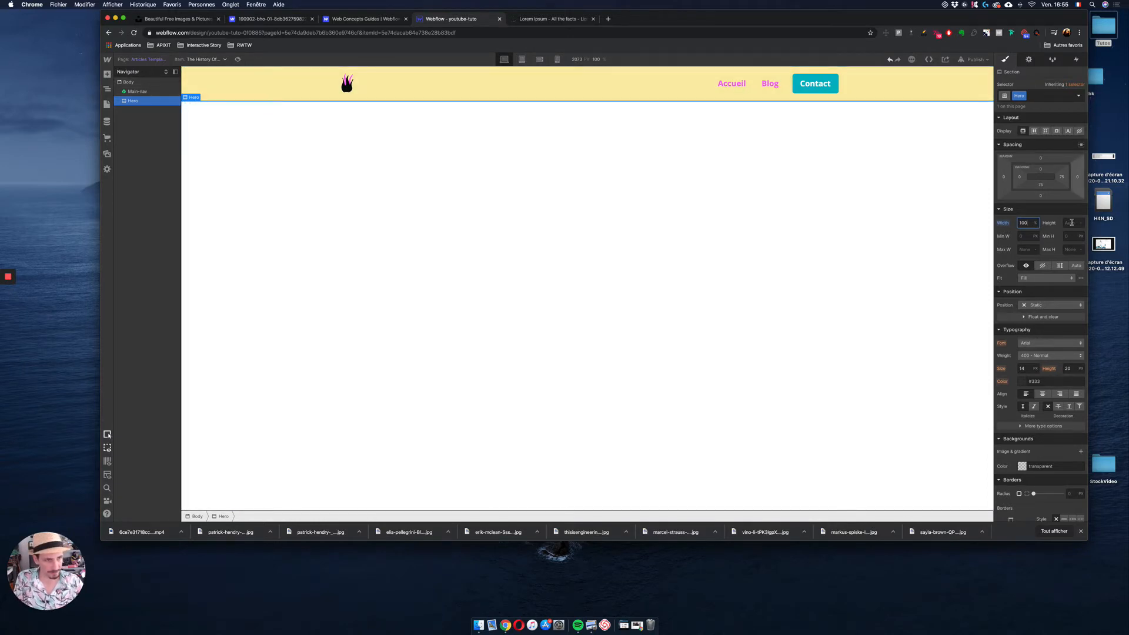
left_click(1071, 222)
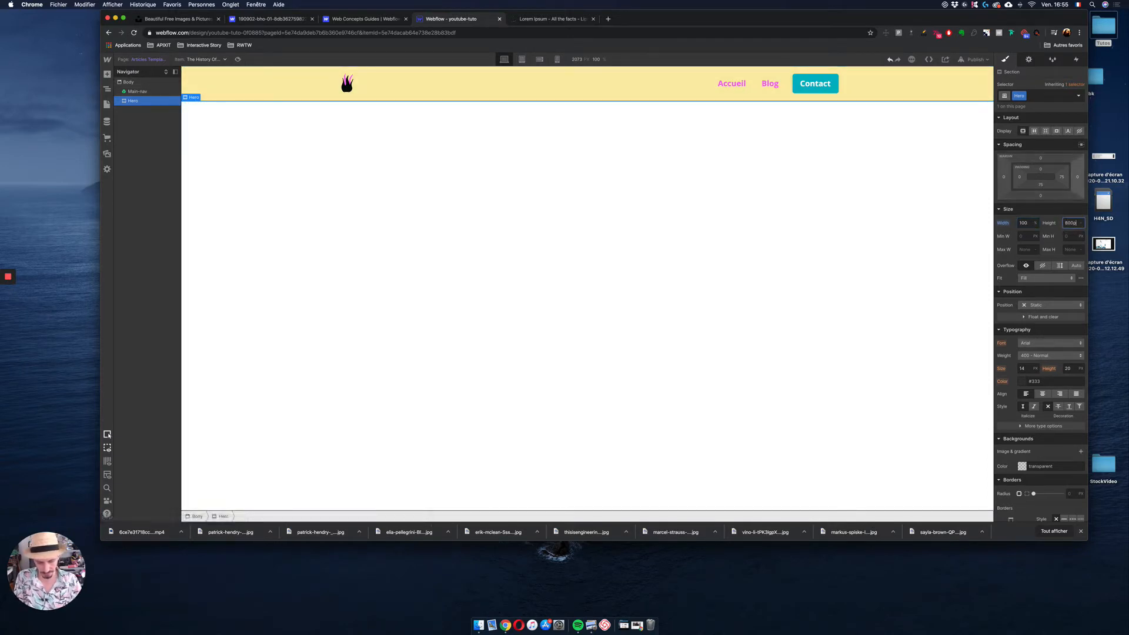
type("600")
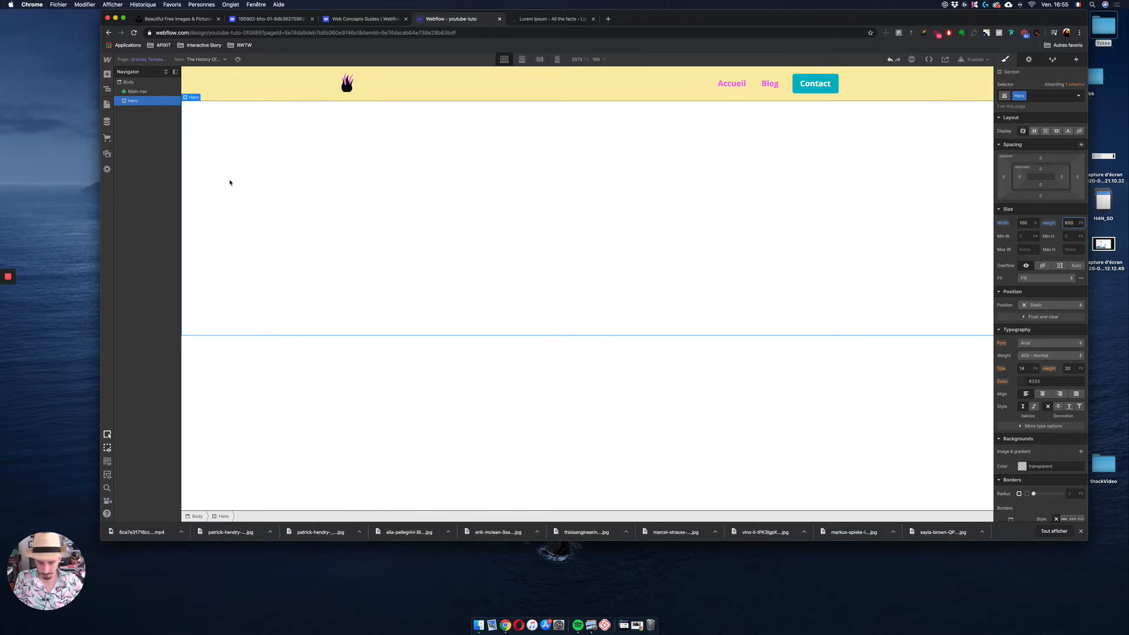
Step: Add a div block inside the Hero section and assign it the existing main-cont class
key("super+e")
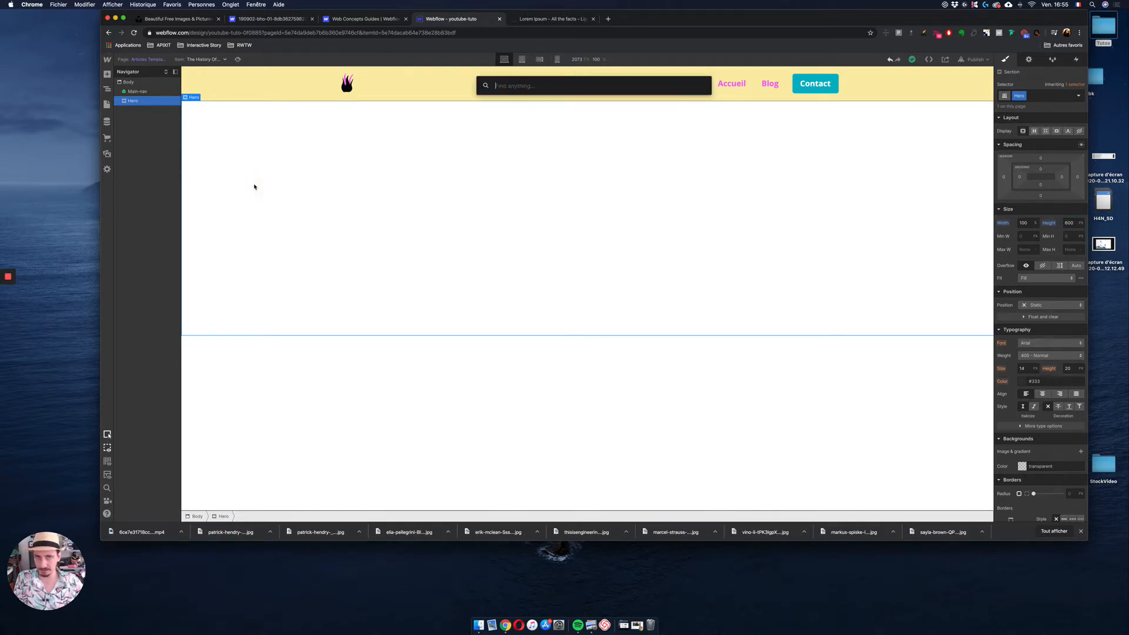
type("d")
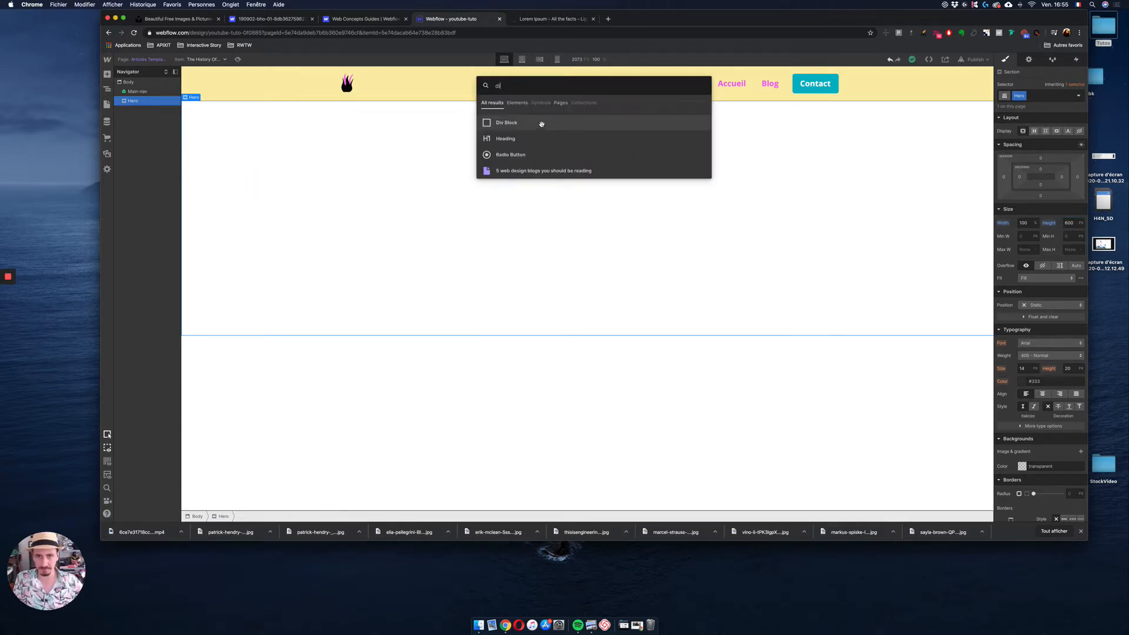
left_click_drag(542, 124, 476, 187)
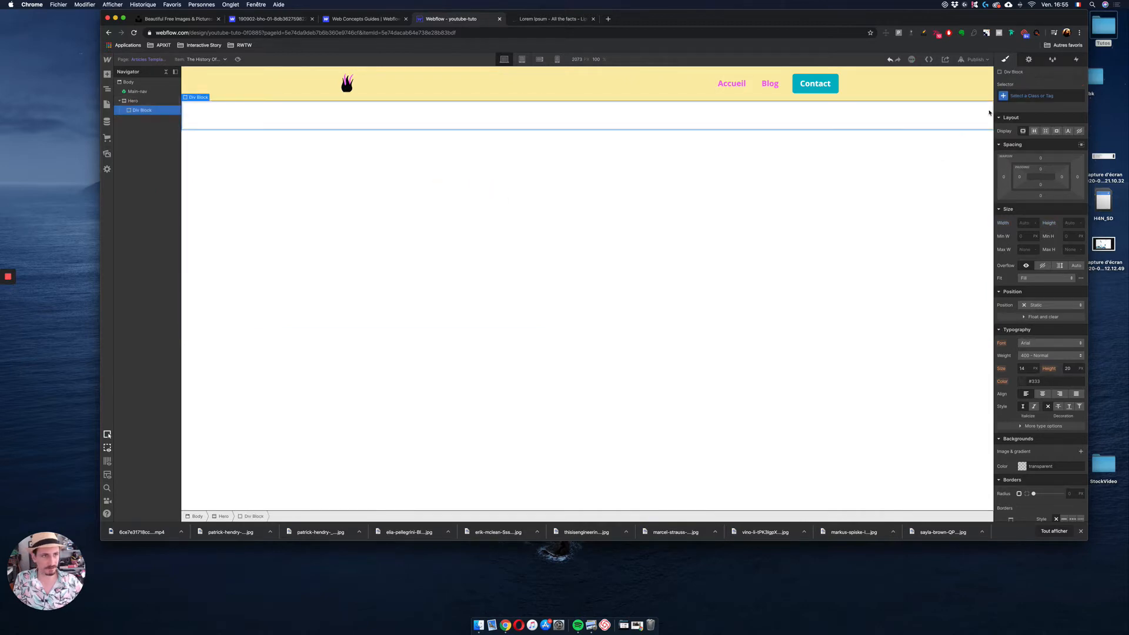
left_click(1038, 96)
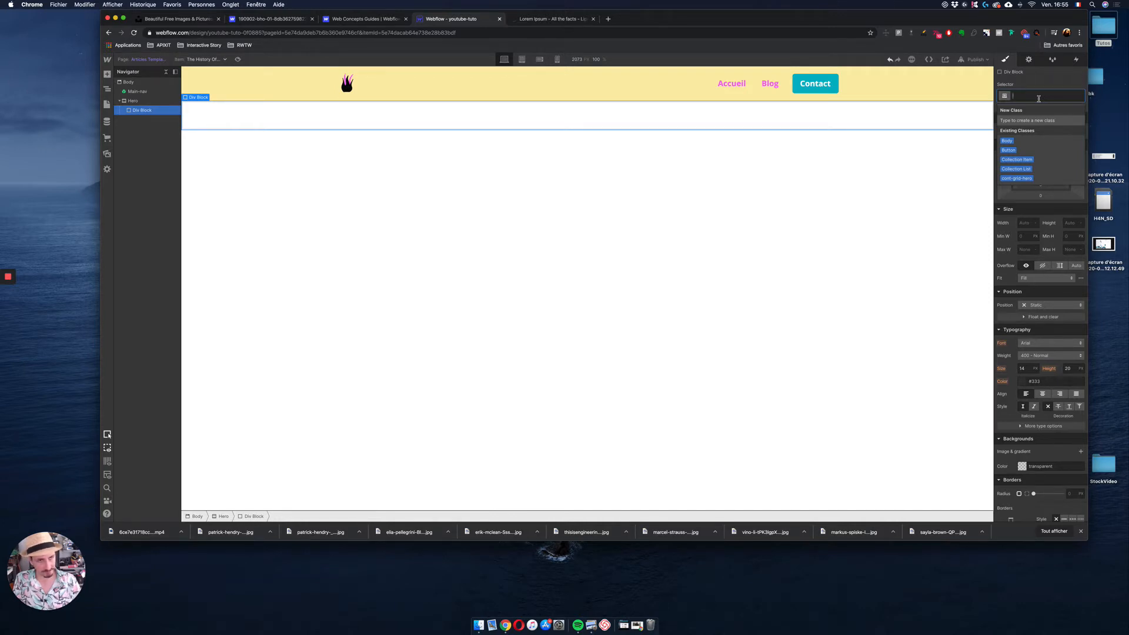
type("main")
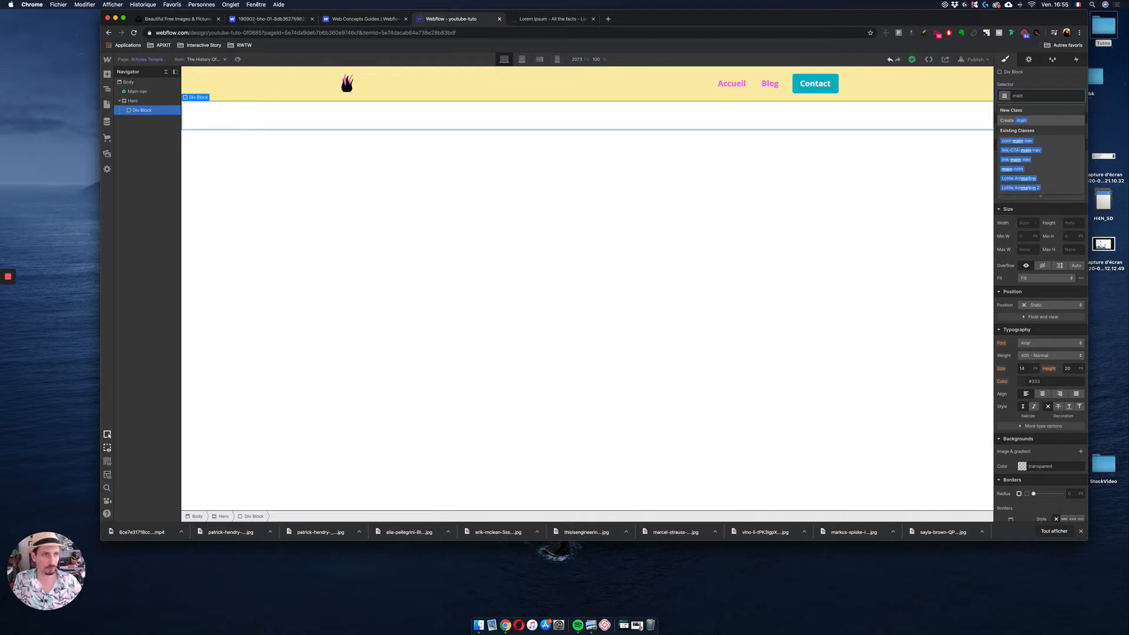
left_click(1027, 168)
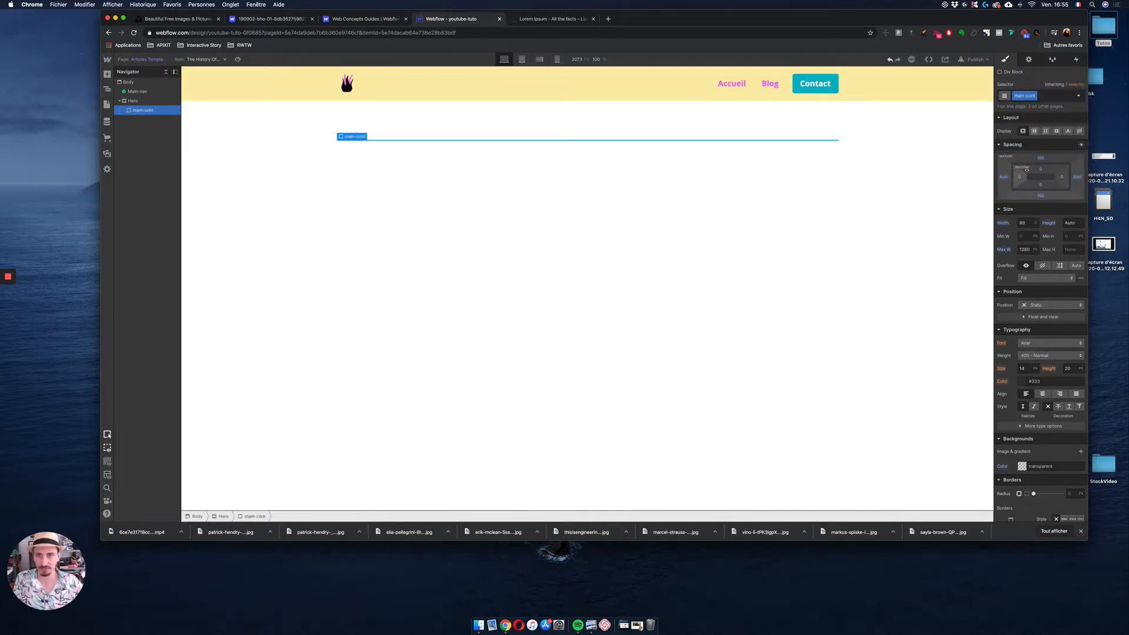
Step: Bind the Hero section's background image to the Main img field of the Articles collection
left_click(148, 105)
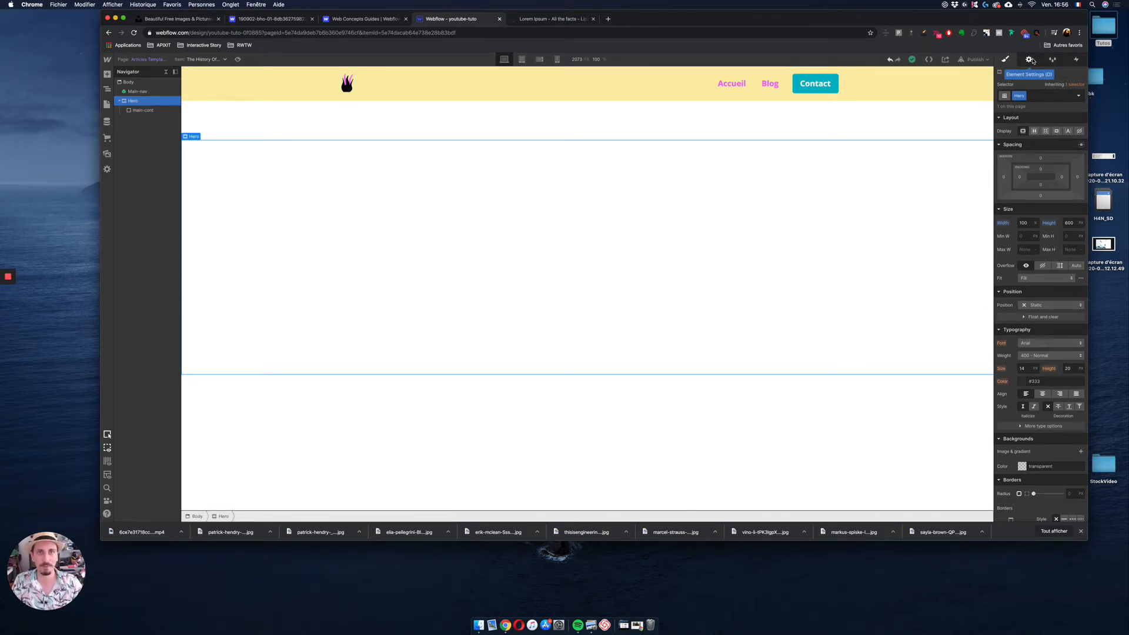
left_click(1033, 60)
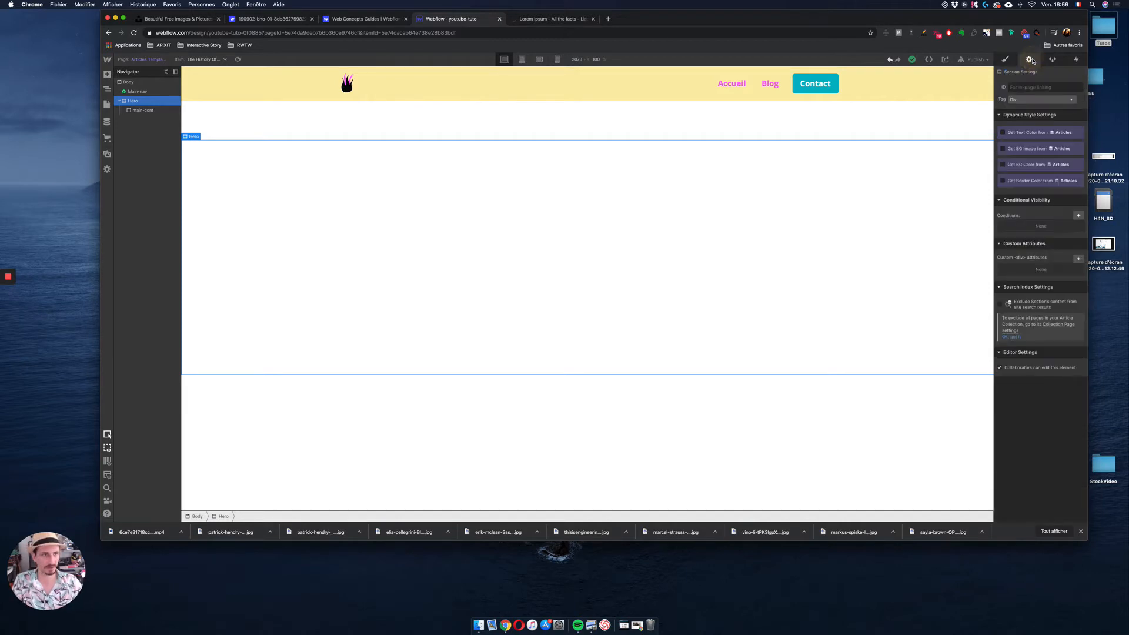
left_click(1003, 149)
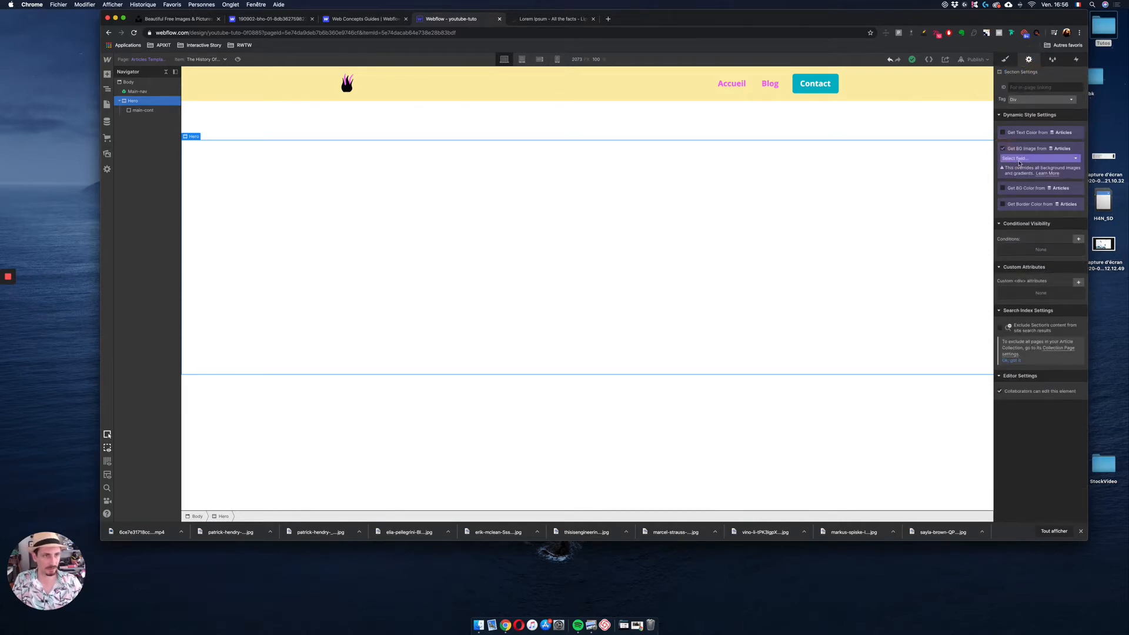
left_click(1016, 158)
left_click(1022, 177)
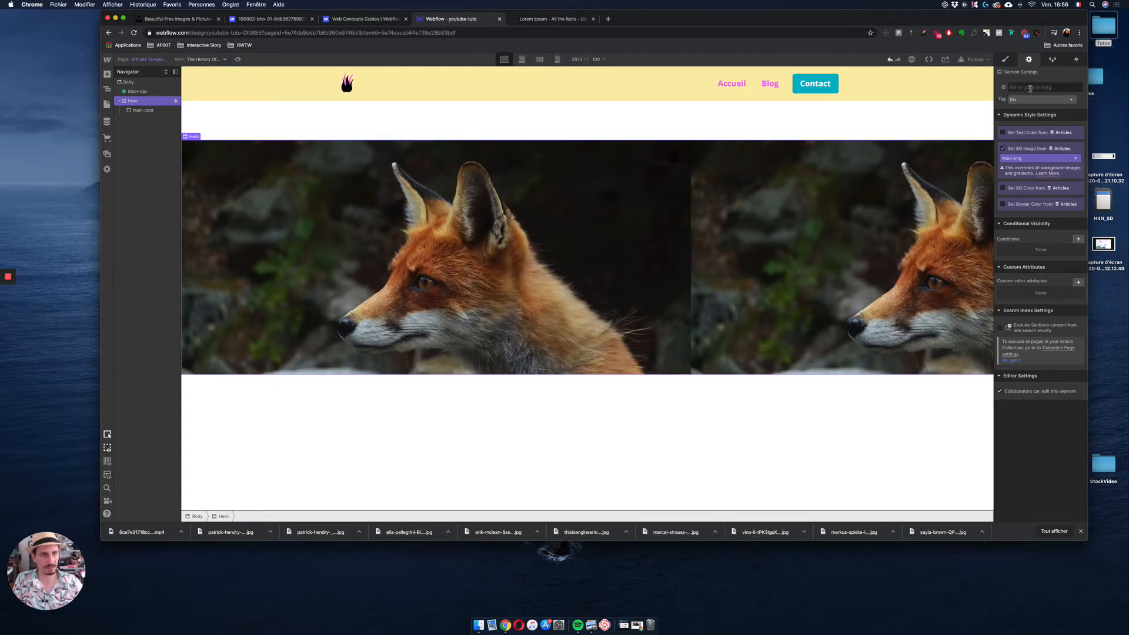
Step: Add a background image layer to the Hero section with its size set to Cover and its position centred
key("s")
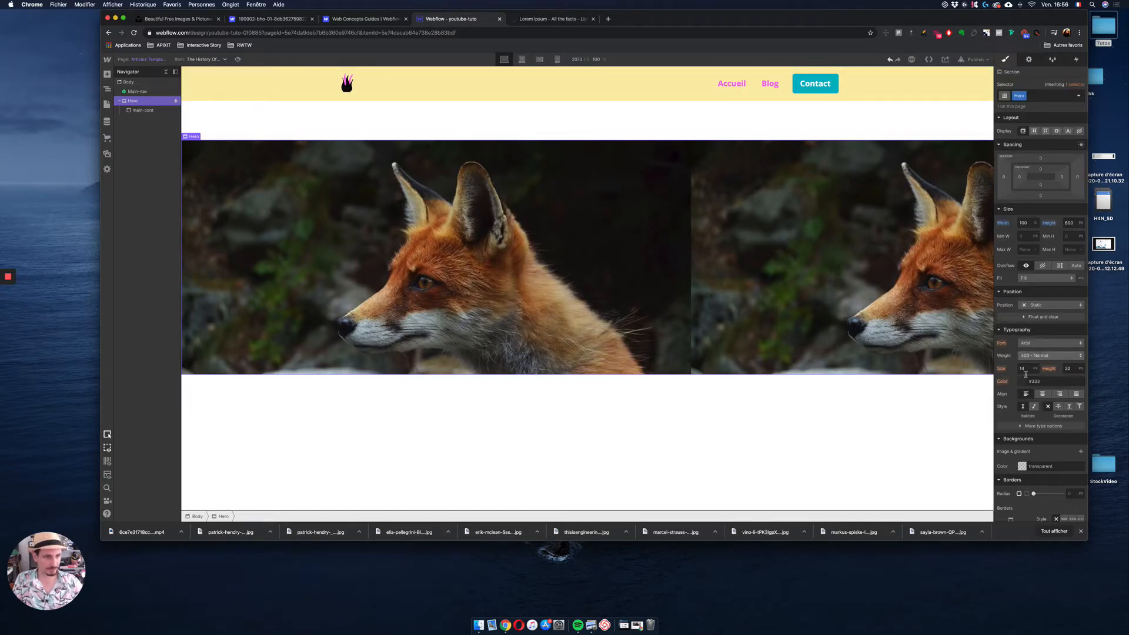
scroll(1046, 363, "down", 4)
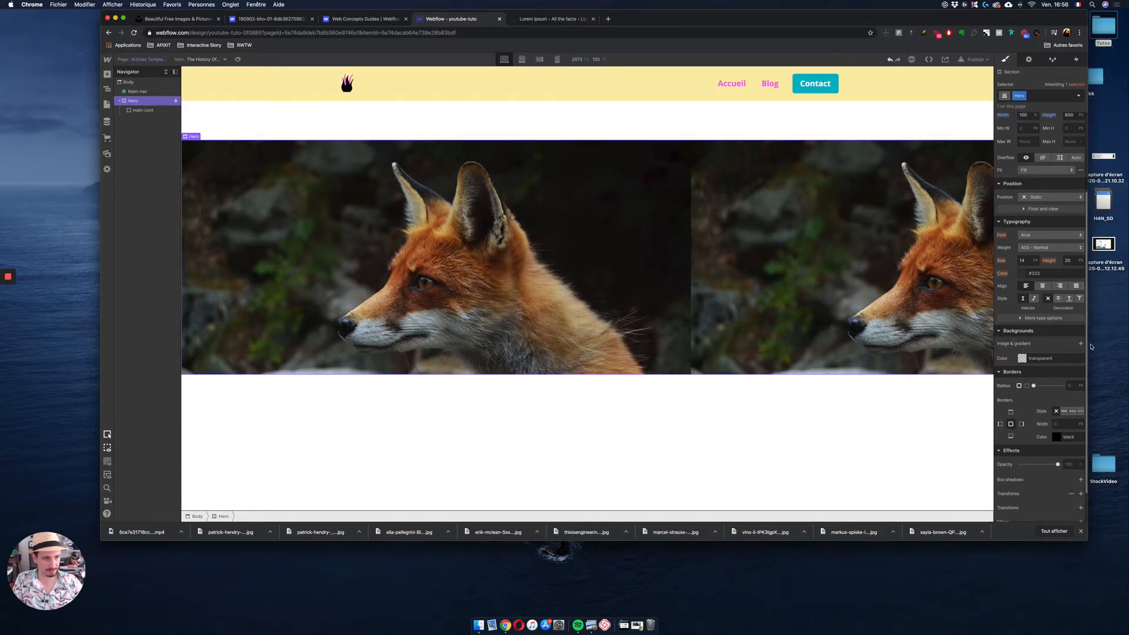
left_click(1080, 343)
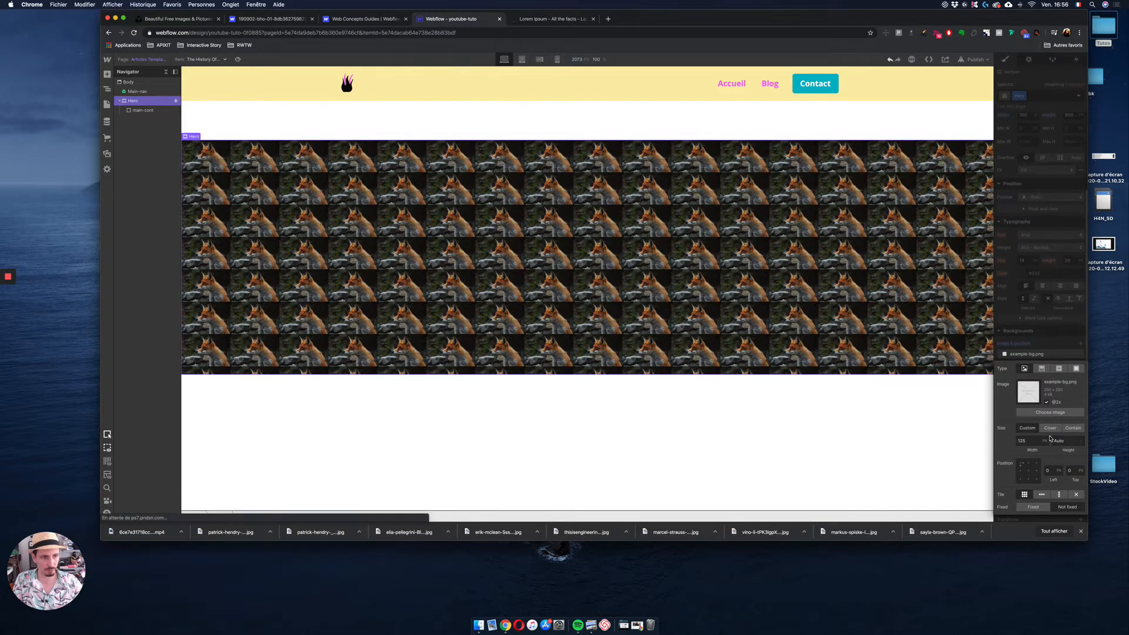
left_click(1051, 429)
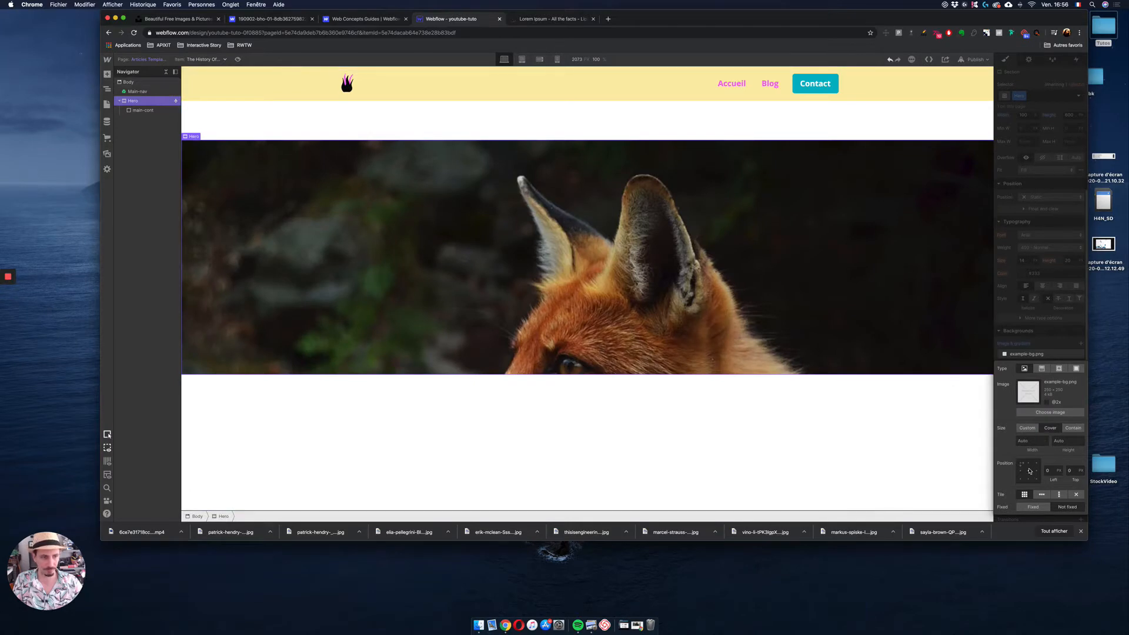
left_click(1030, 471)
Step: Duplicate the main-cont class on the div block inside Hero and rename the copy main-cont 2
left_click(143, 111)
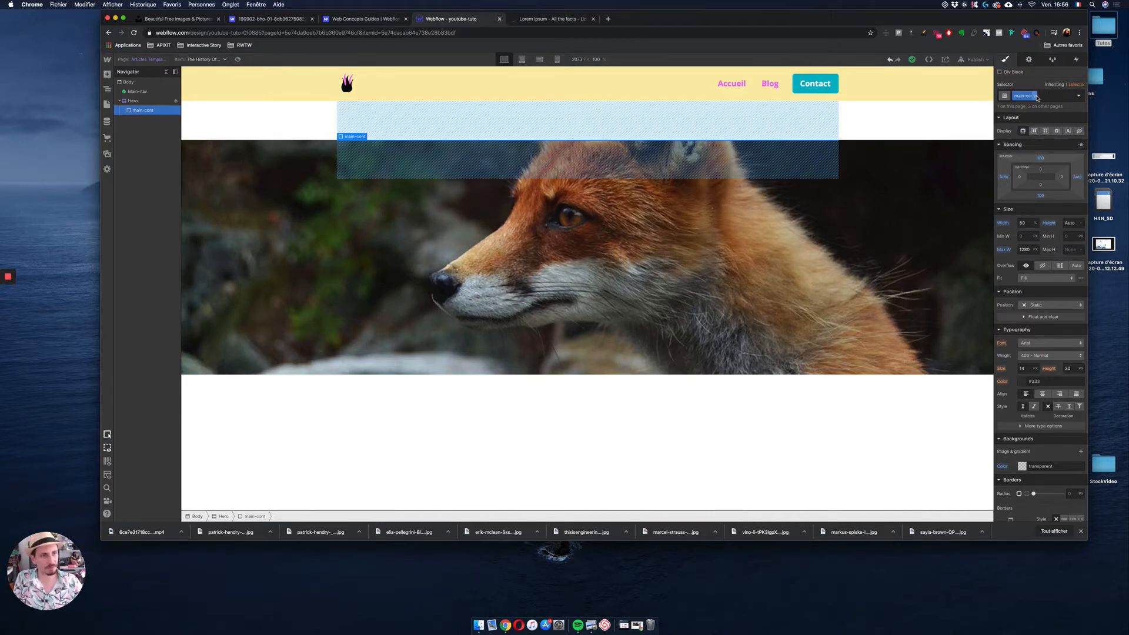
left_click(1034, 96)
left_click(1035, 106)
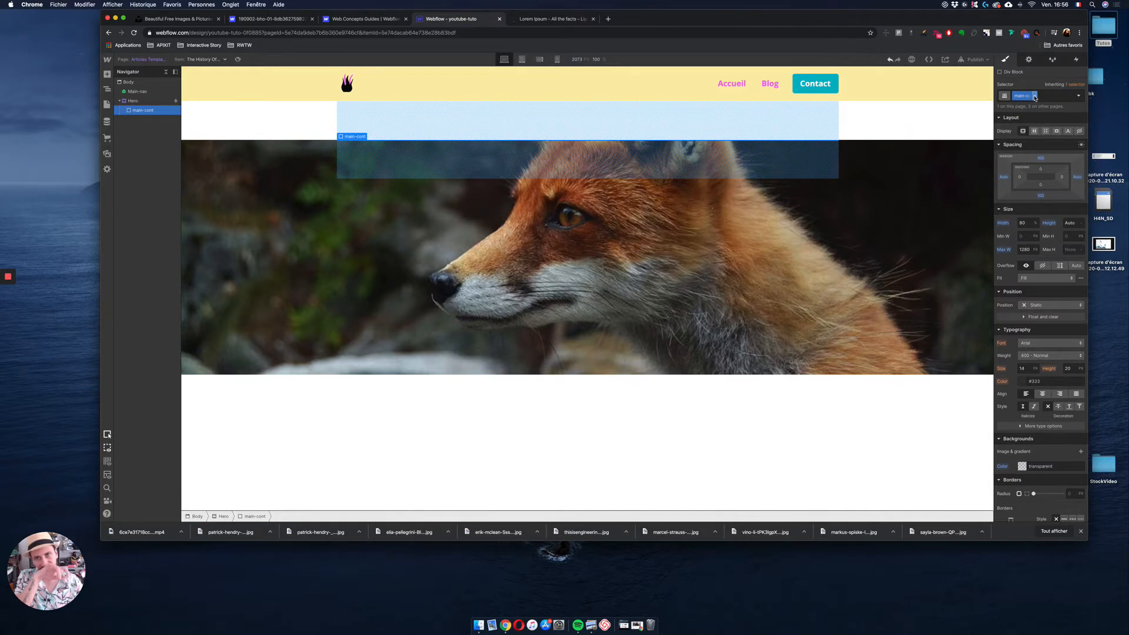
left_click(1035, 97)
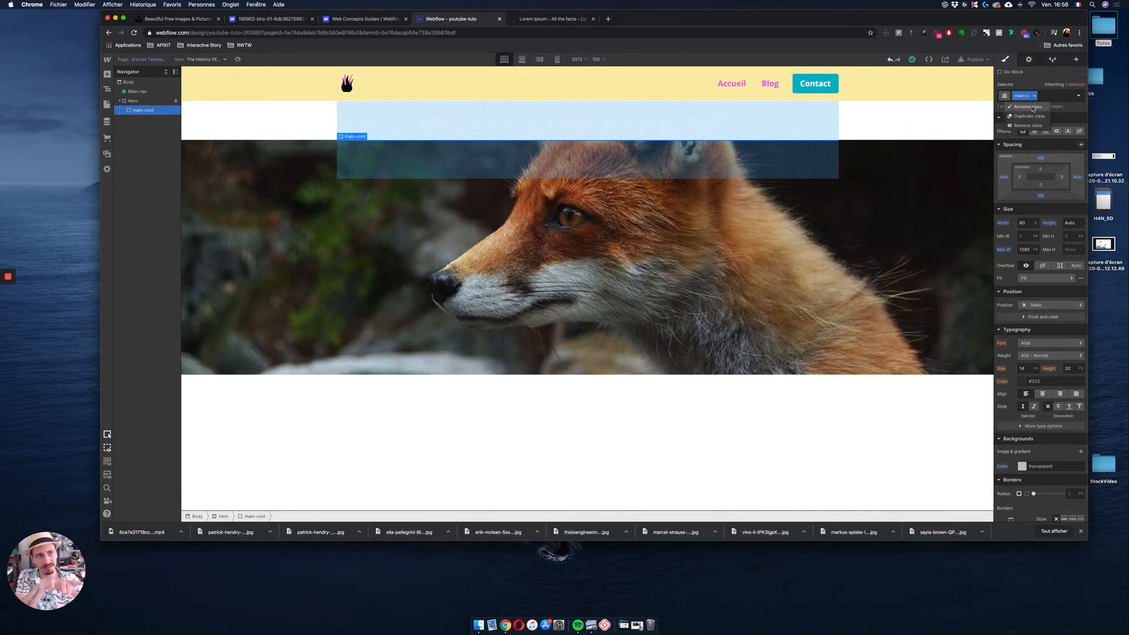
left_click(1035, 115)
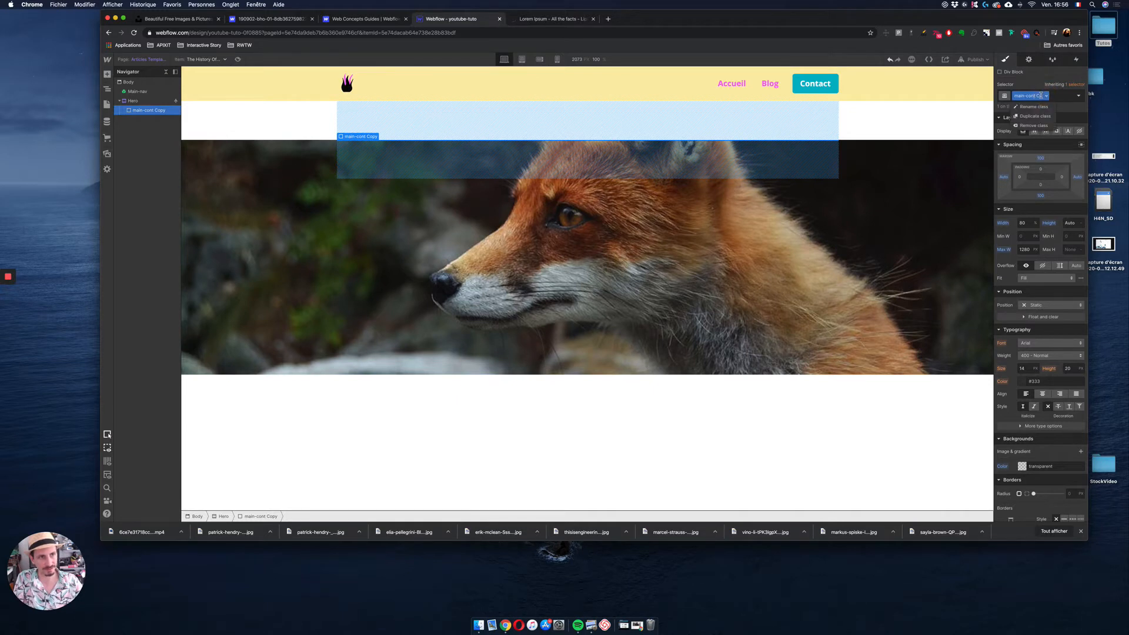
key("BackSpace")
key("BackSpace")
key("BackSpace")
key("BackSpace")
key("BackSpace")
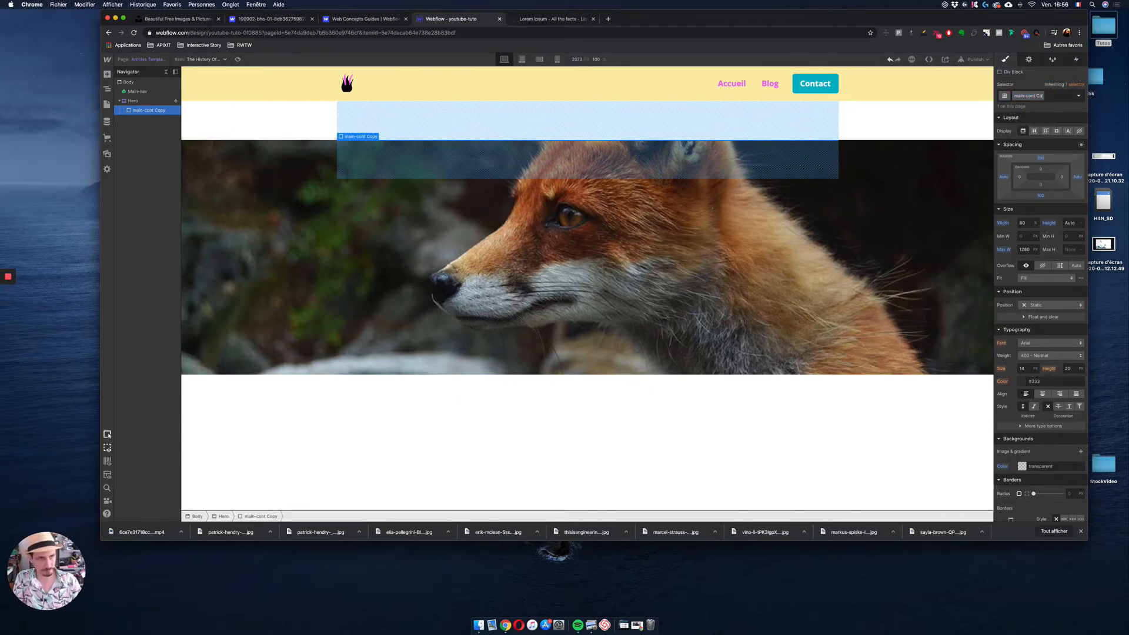
type("-2")
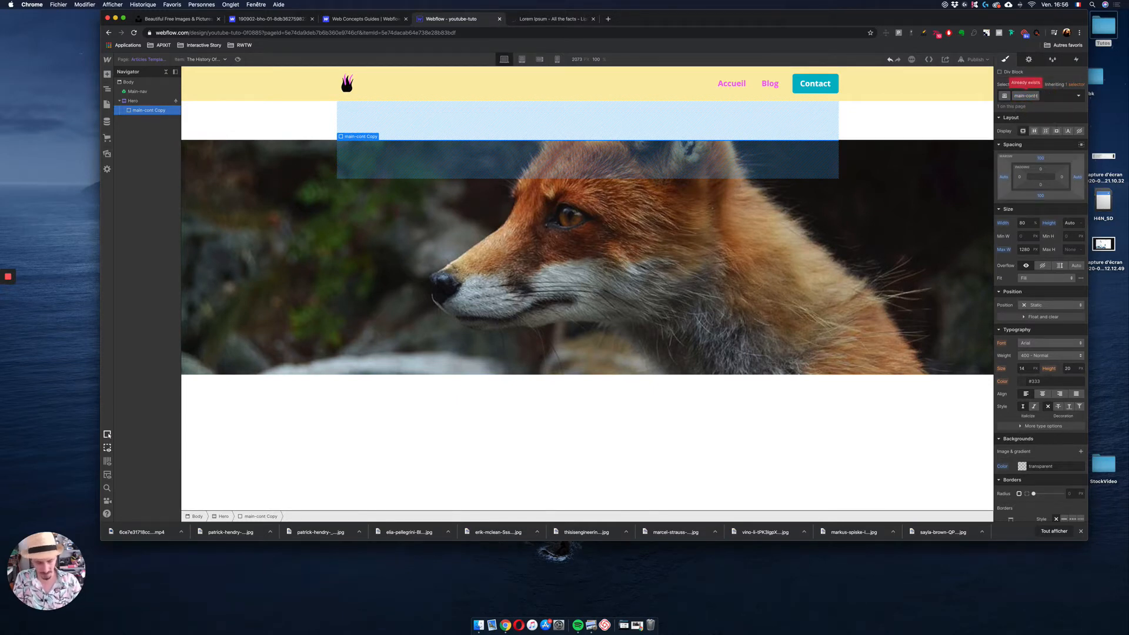
key("Return")
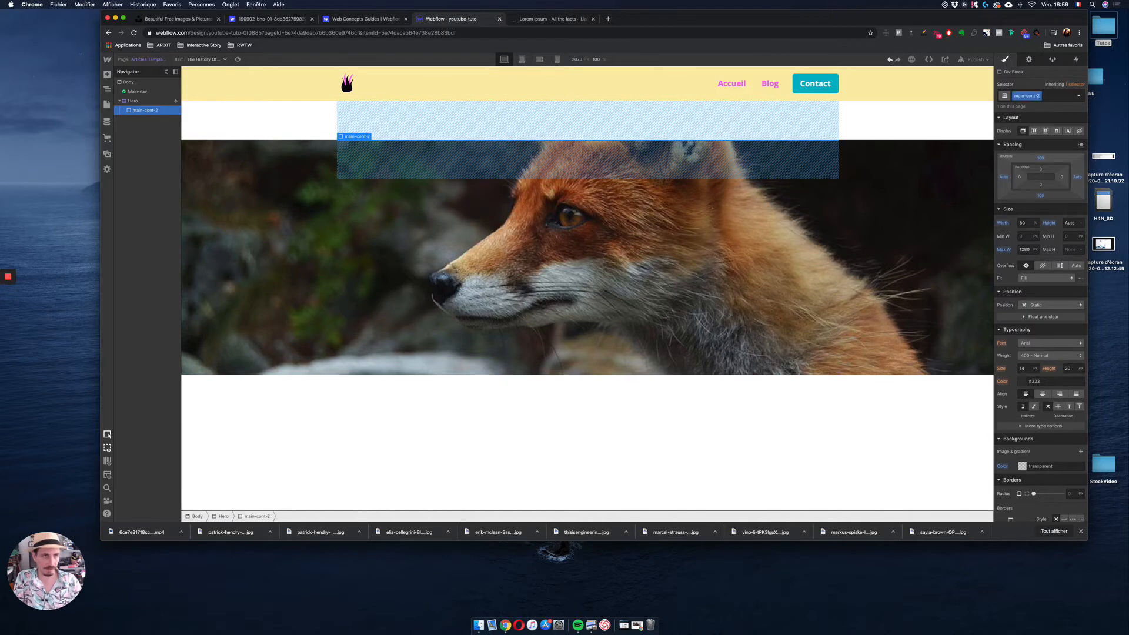
Step: Set the top margin of the main-cont 2 div block inside Hero to 0
left_click(1040, 168)
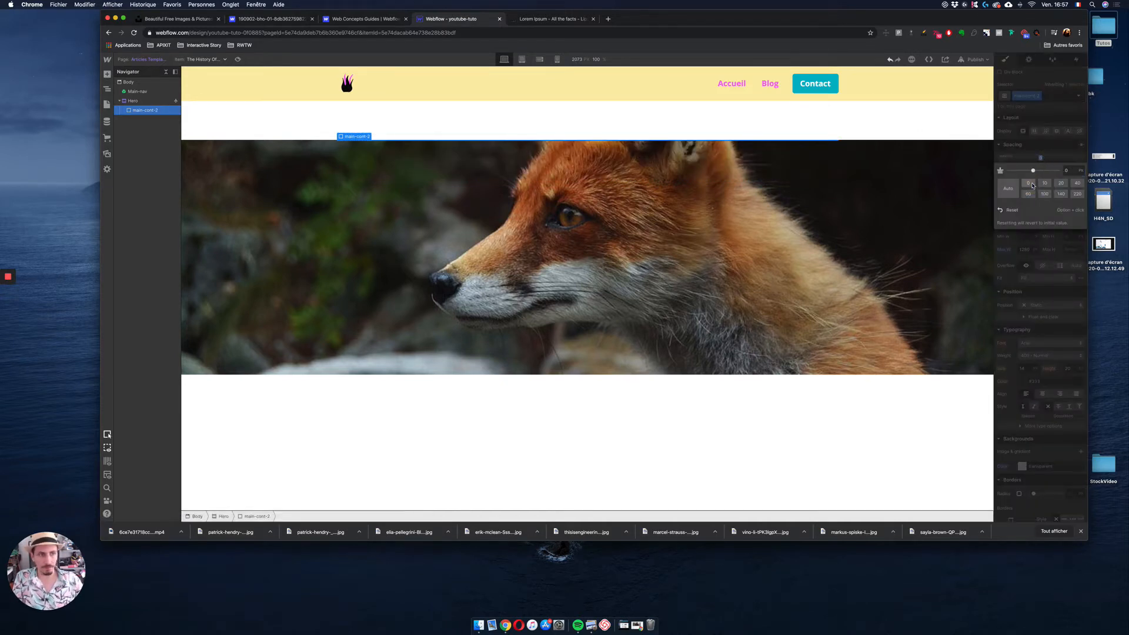
left_click(133, 101)
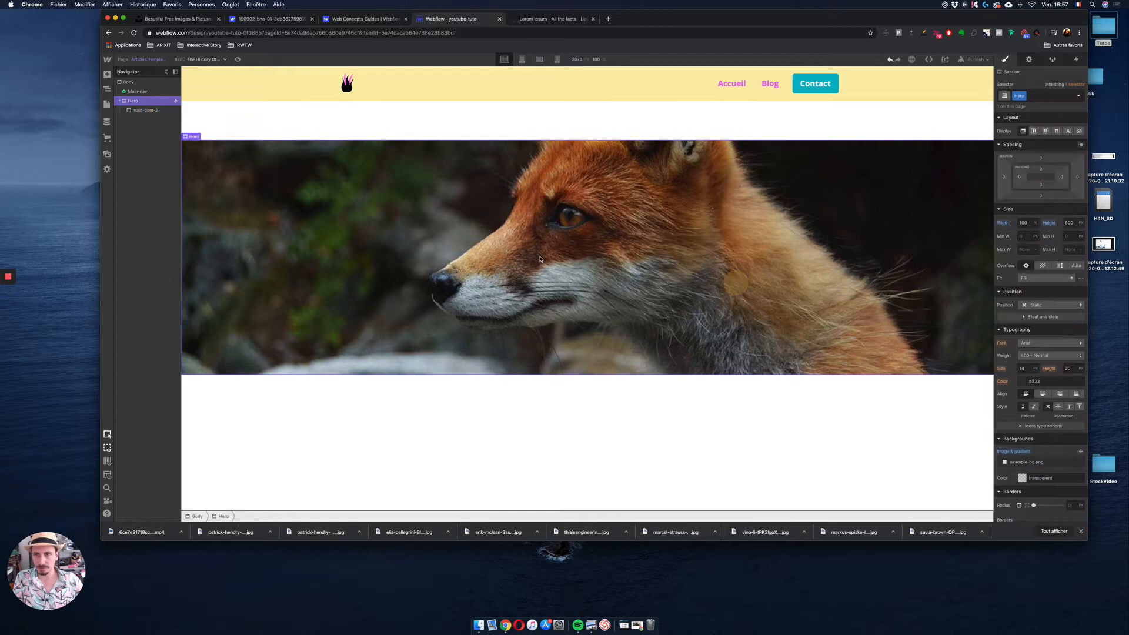
Step: Examine the Hero section, main-cont 2 and the Main nav symbol, and preview the page, to find what causes the gap under the navigation
left_click(138, 110)
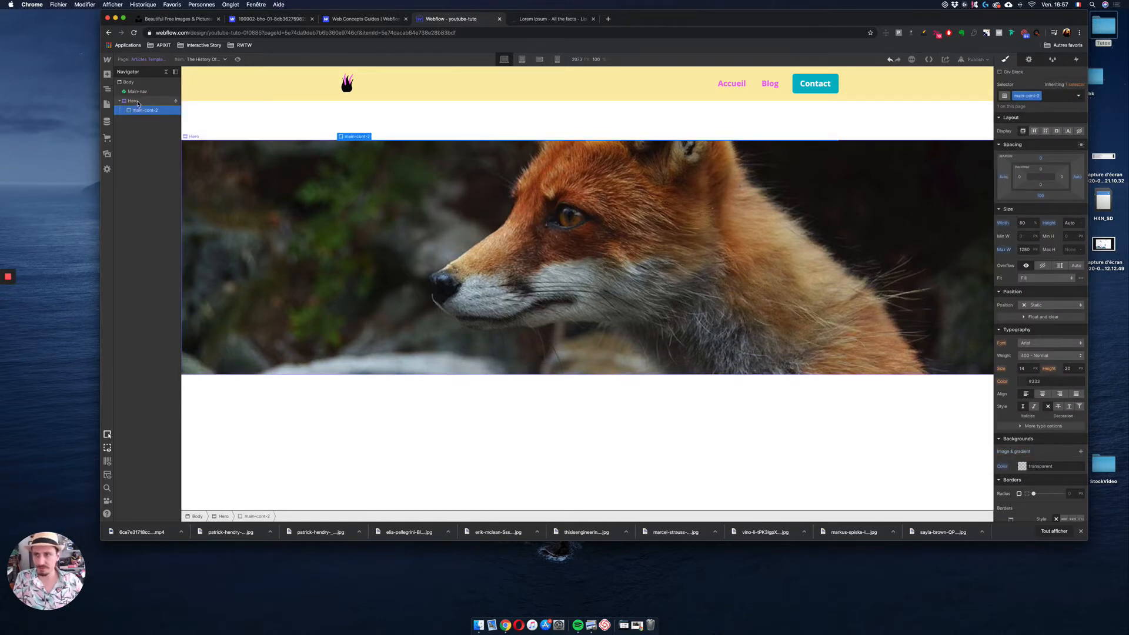
left_click(138, 102)
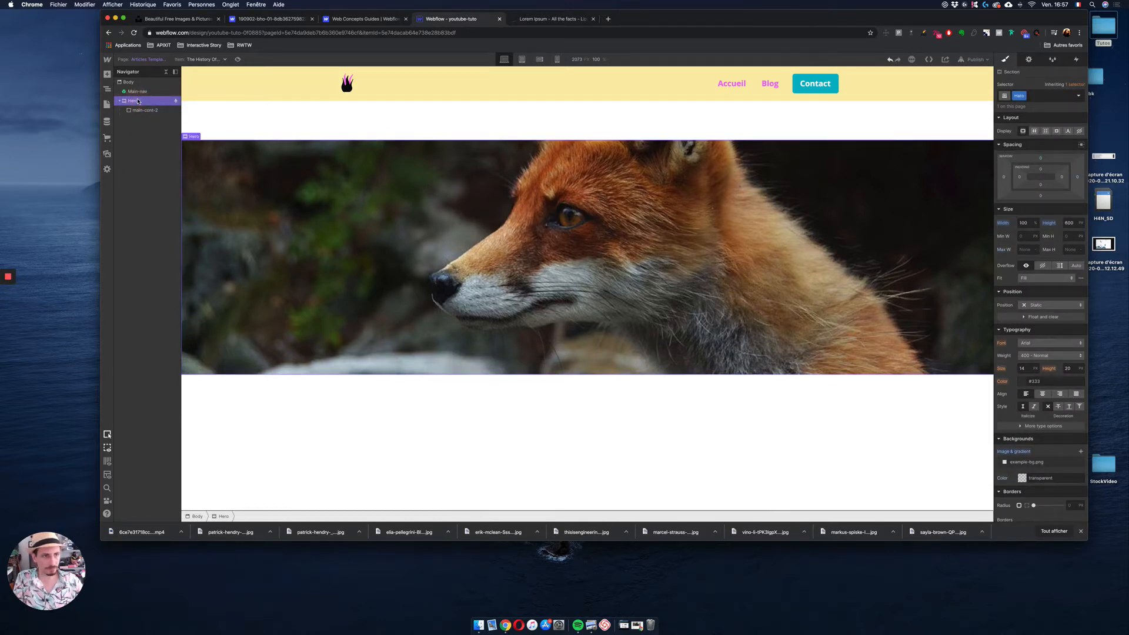
left_click(138, 93)
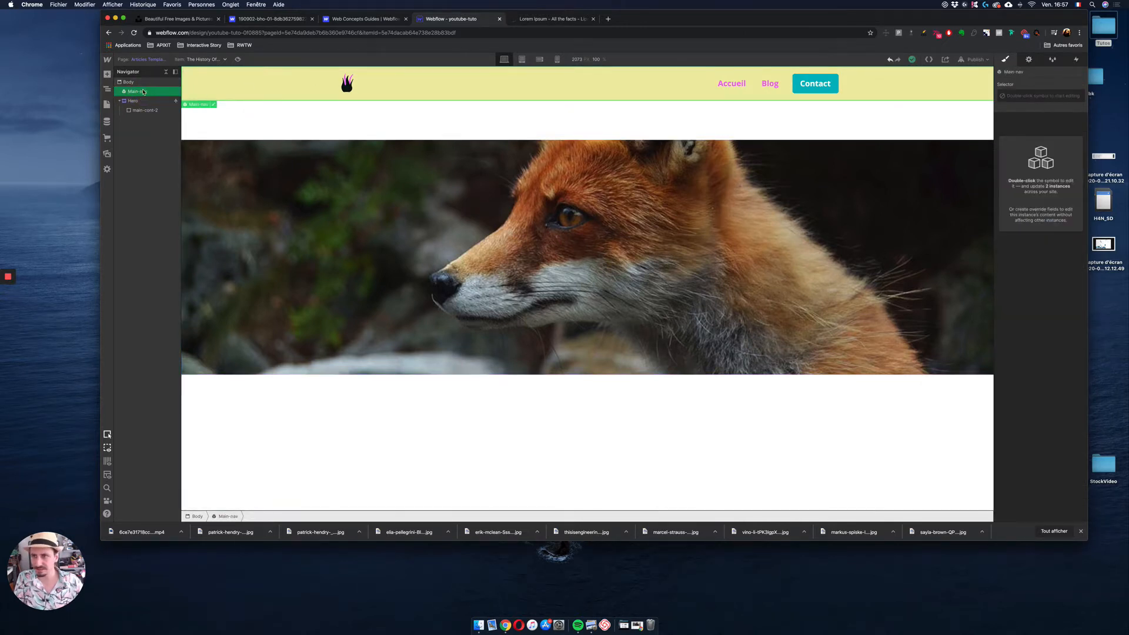
double_click(143, 92)
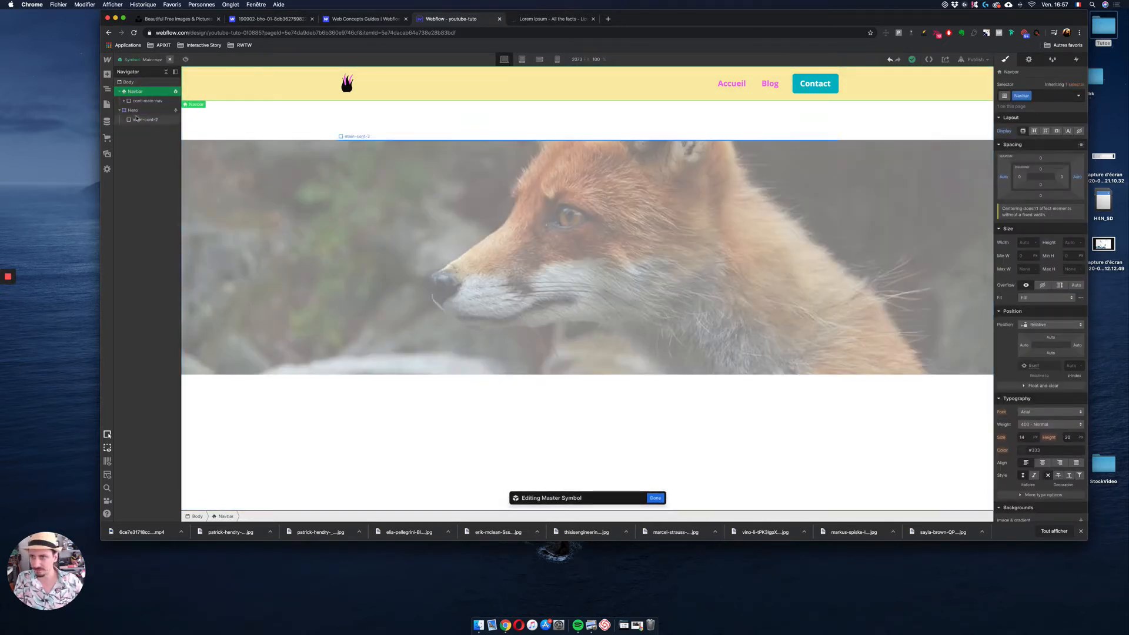
left_click(137, 119)
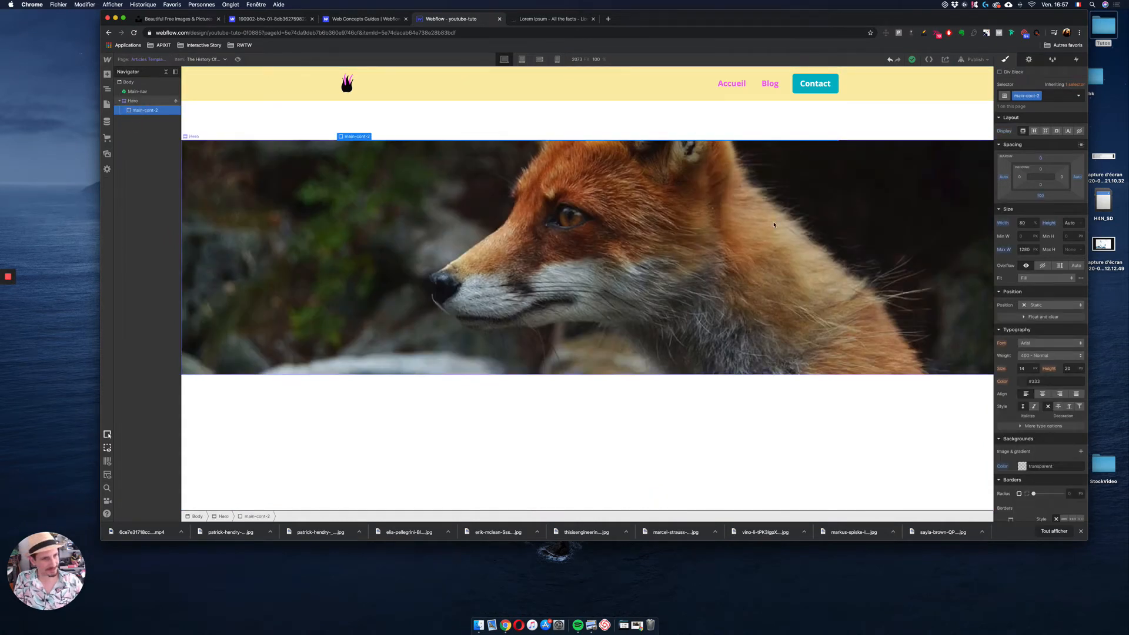
left_click(884, 431)
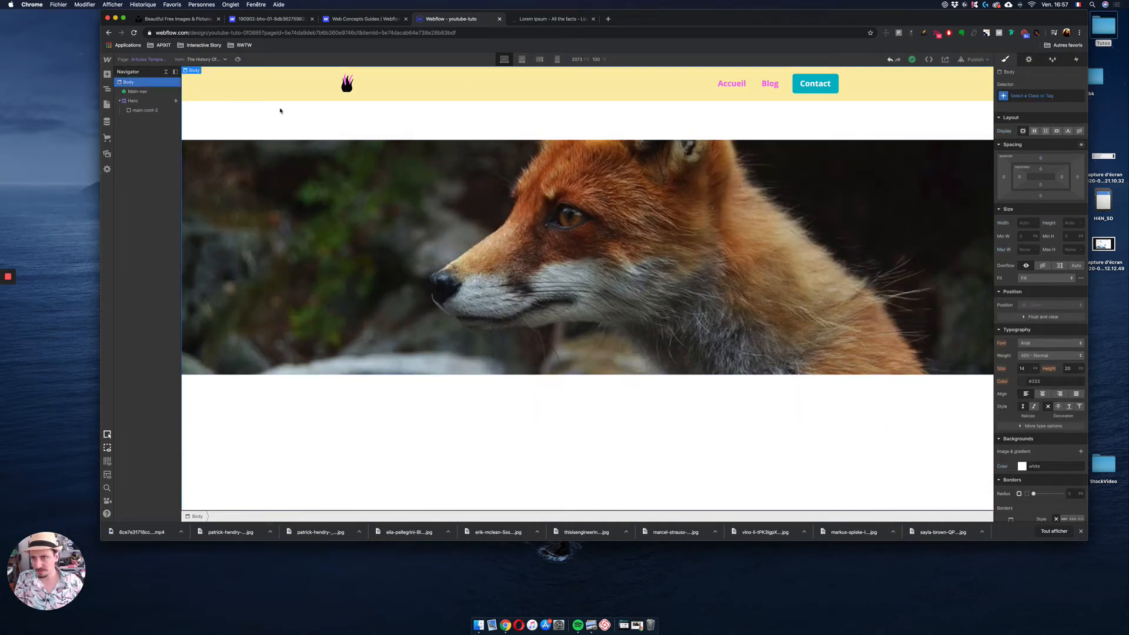
left_click(154, 103)
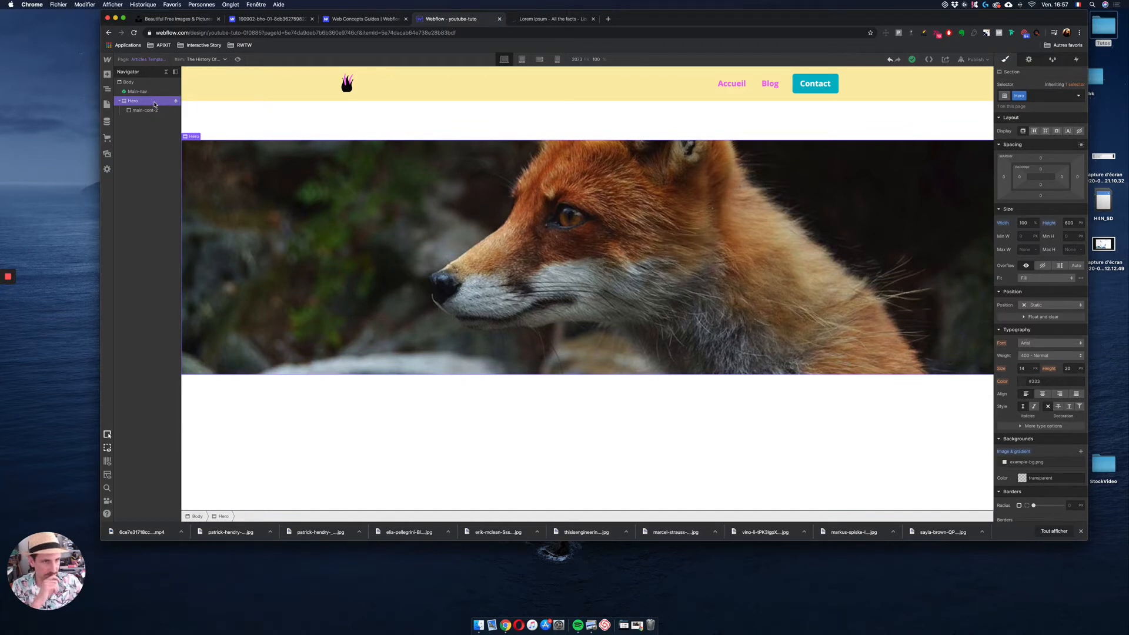
left_click(154, 112)
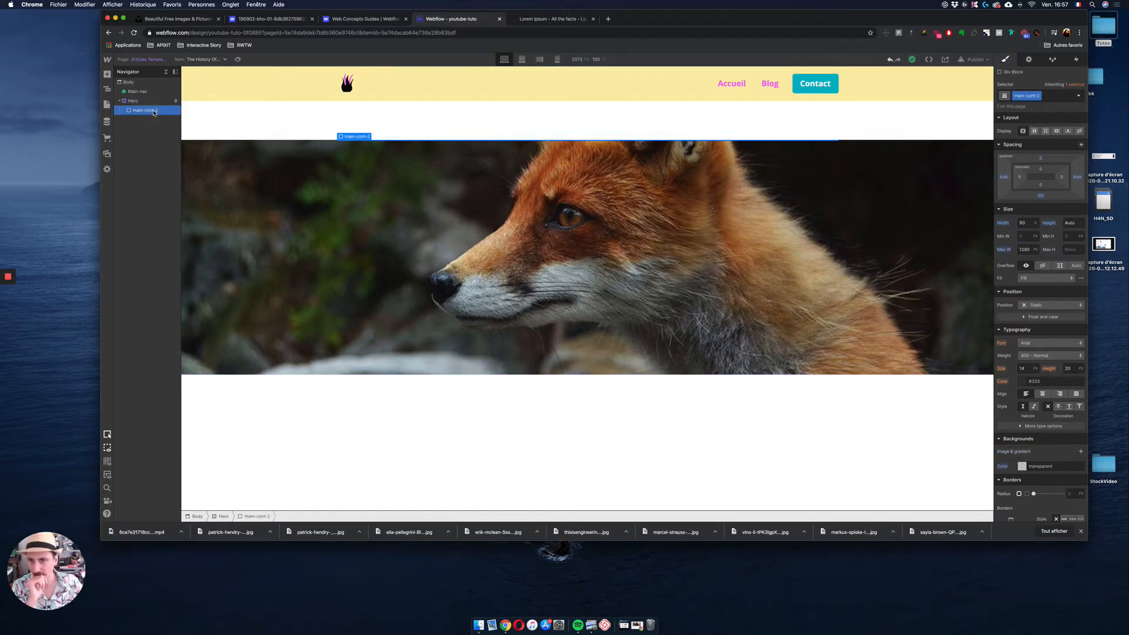
left_click(153, 103)
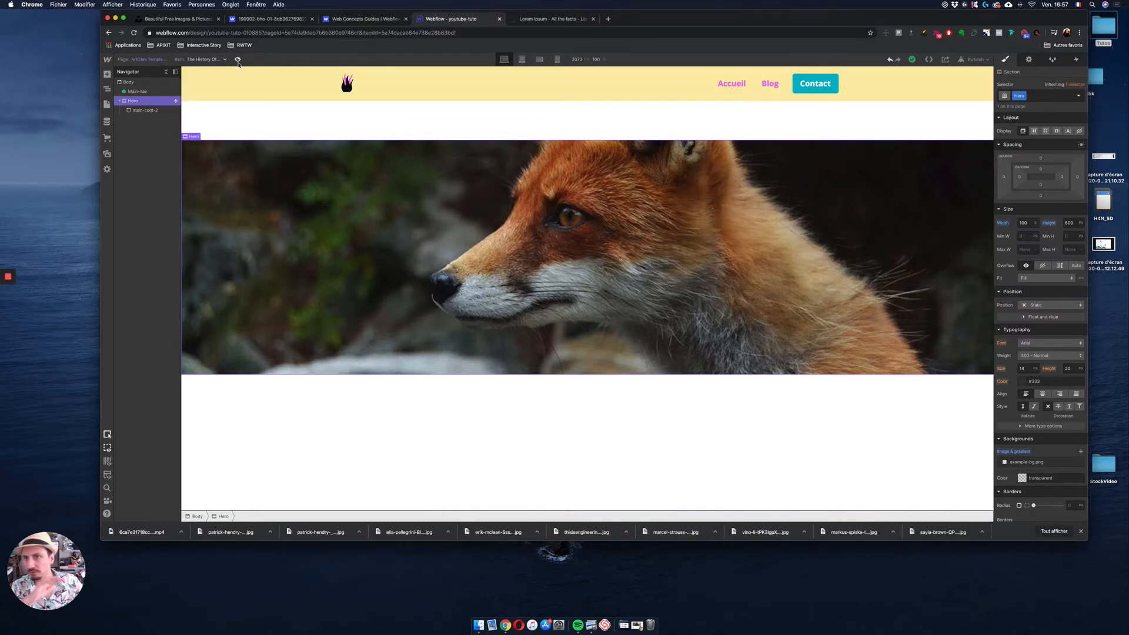
key("super+shift+p")
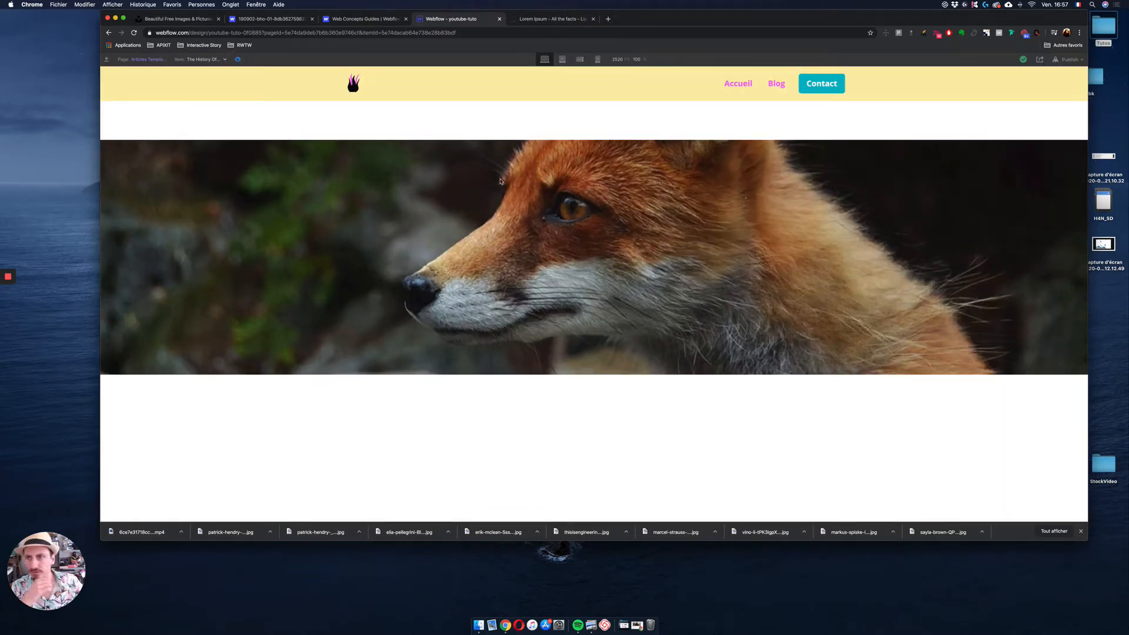
left_click(239, 59)
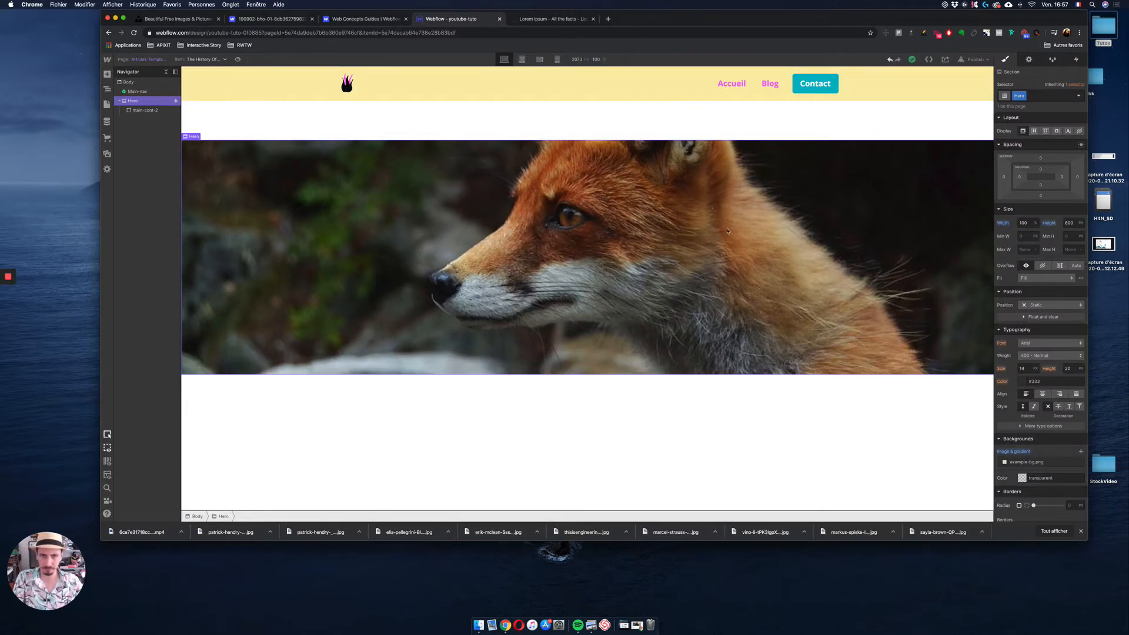
Step: Set the bottom margin of the main-cont 2 div block to 0
left_click(143, 110)
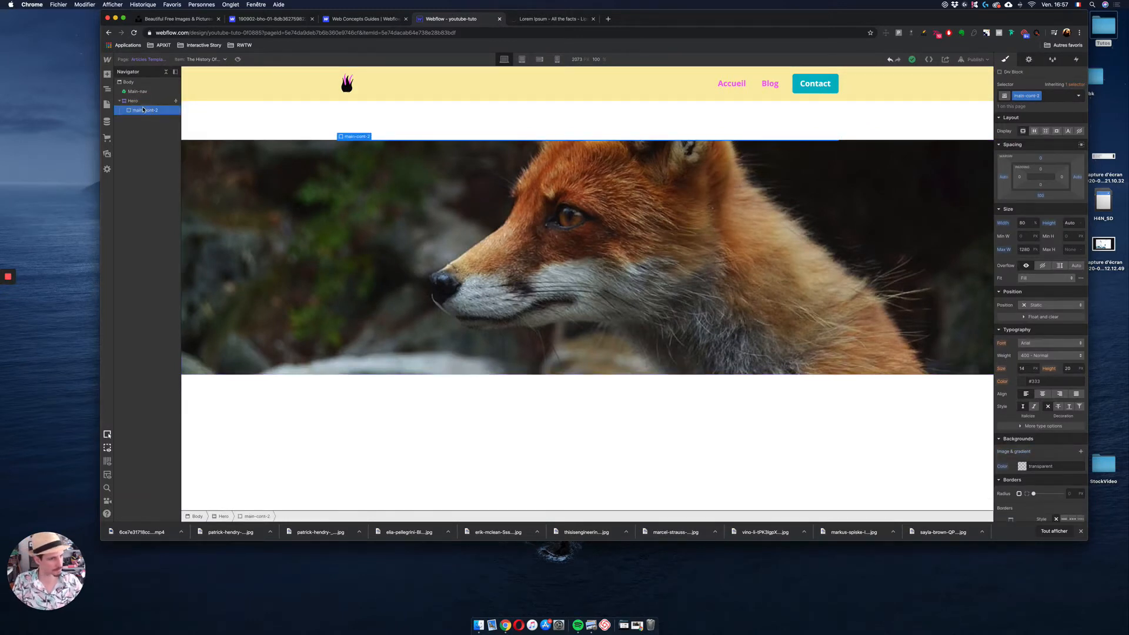
left_click(1040, 195)
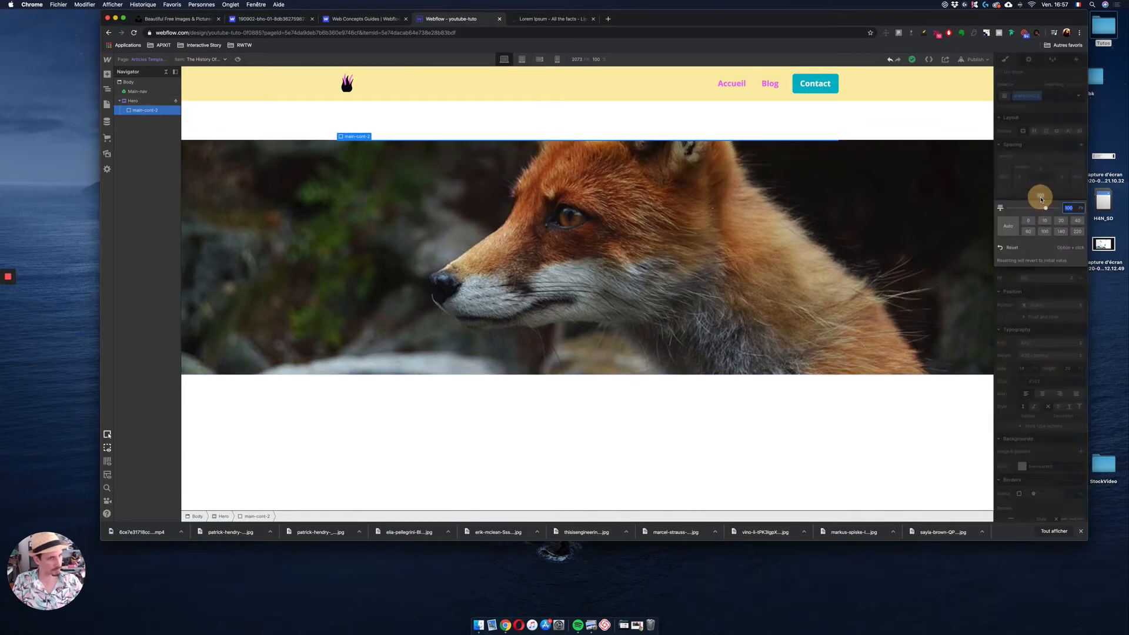
left_click(1028, 221)
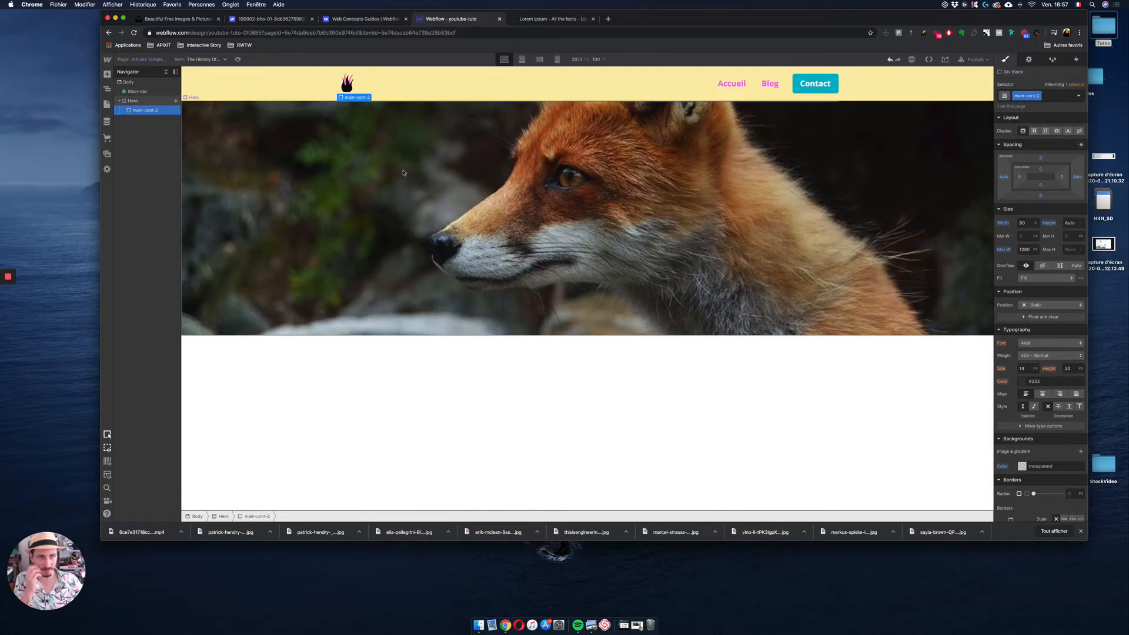
Step: Add a Heading element inside the main-cont 2 div block of the Hero section
left_click(138, 101)
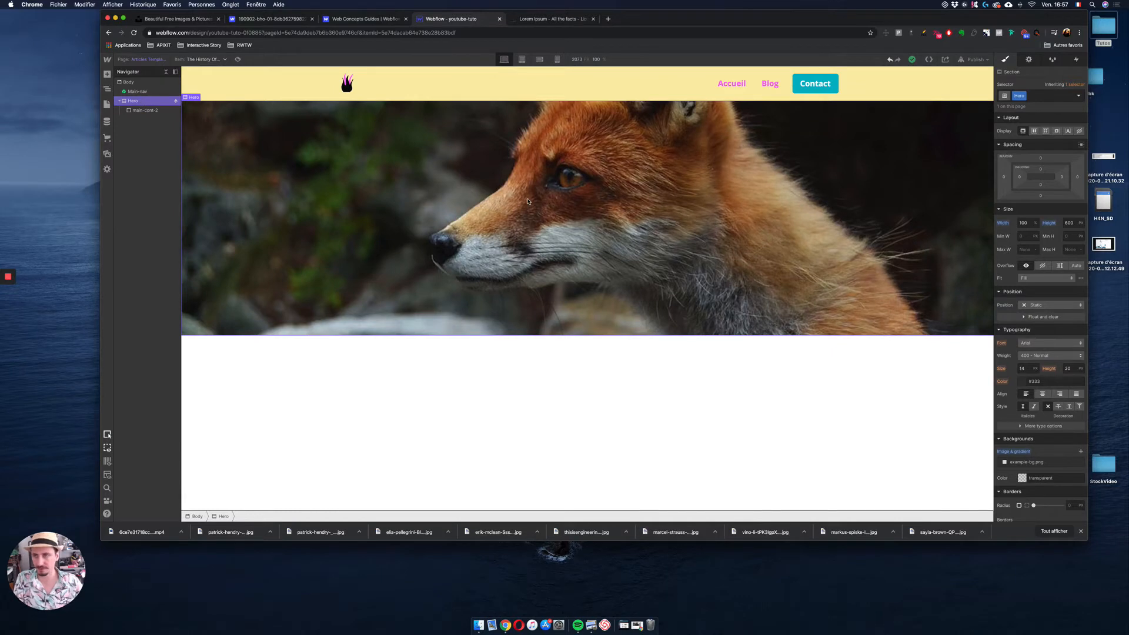
left_click(145, 110)
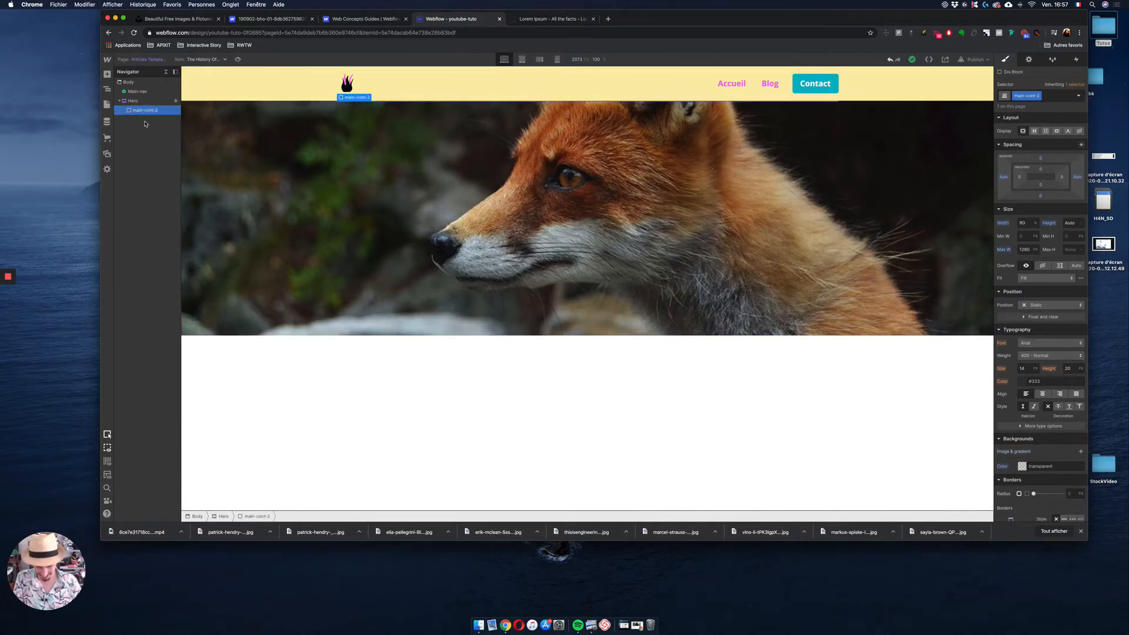
key("super+e")
type("hea")
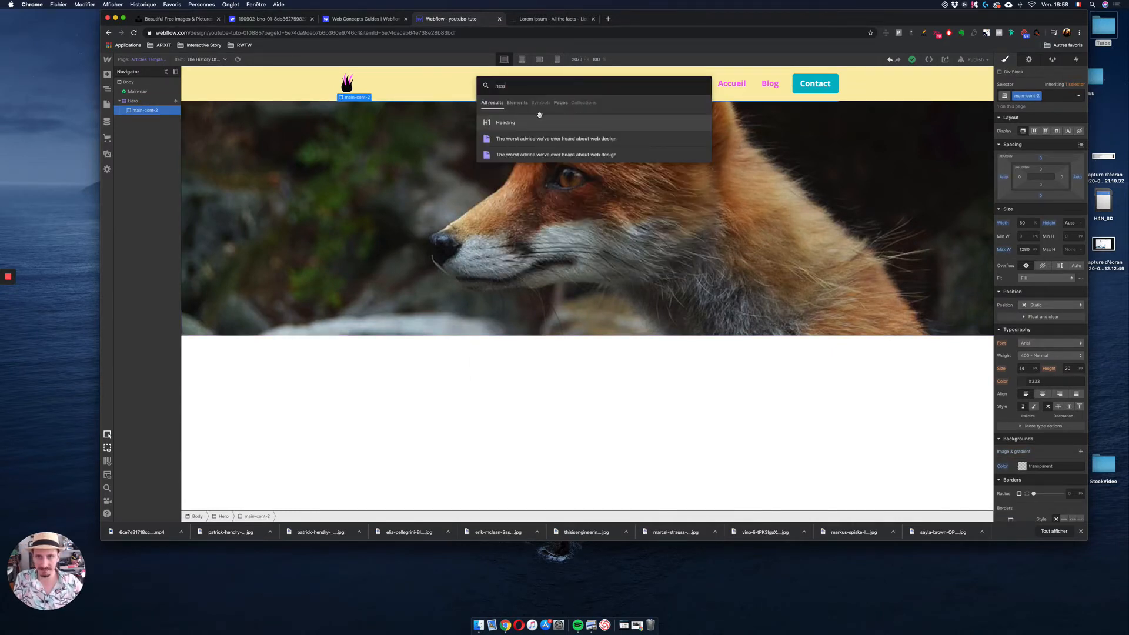
left_click_drag(539, 118, 139, 118)
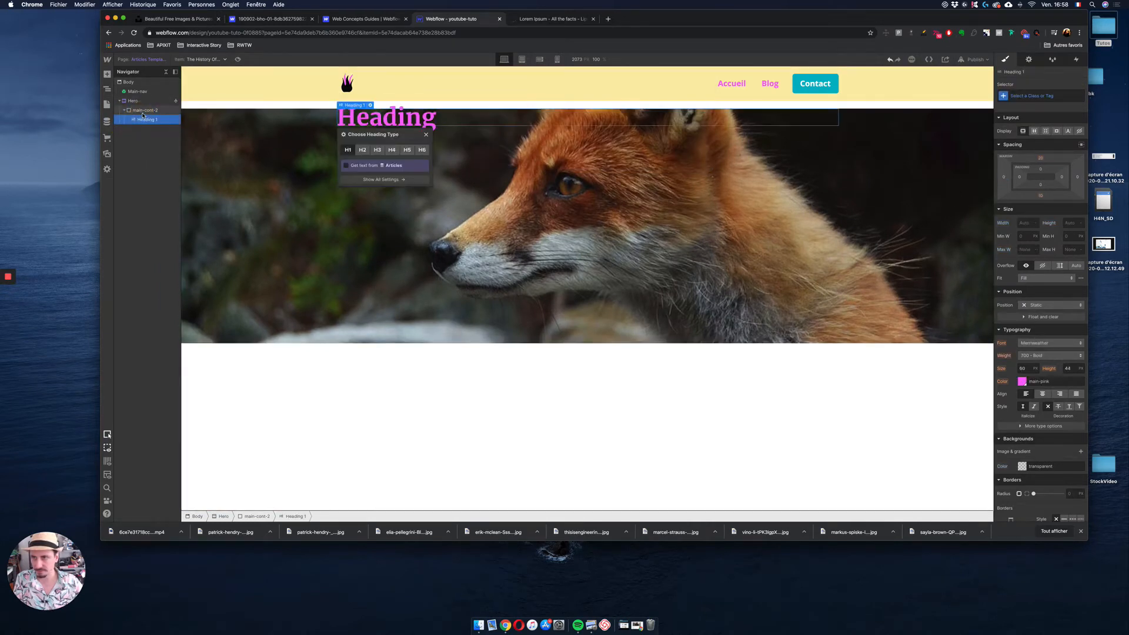
Step: Bind the H1 heading's text to the Name field of the Articles collection
left_click(346, 165)
left_click(388, 176)
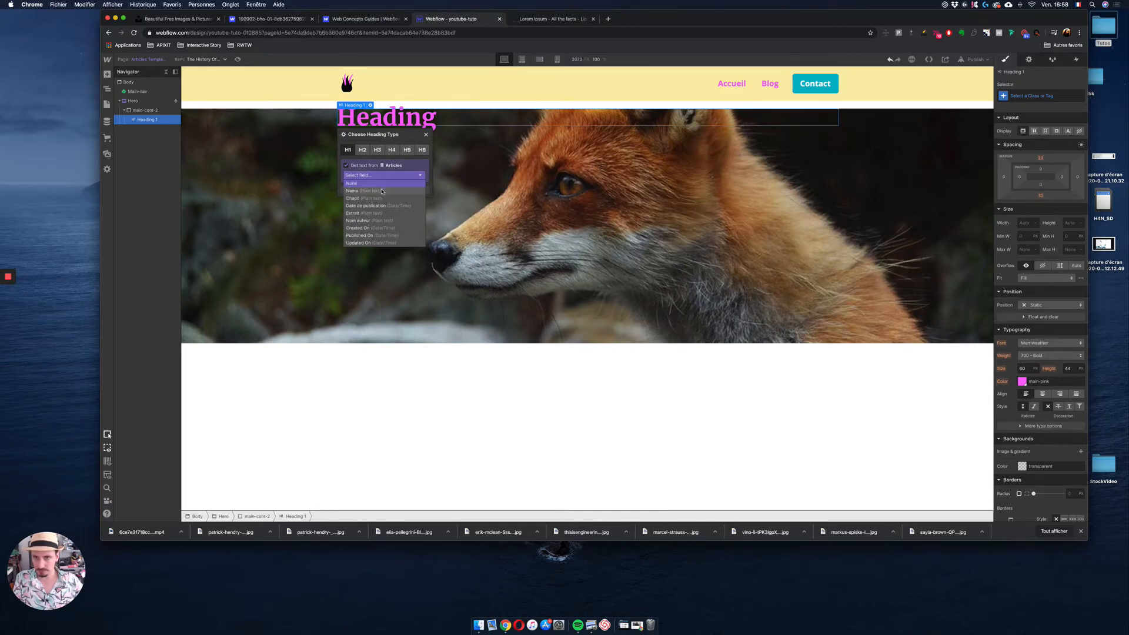
left_click(382, 190)
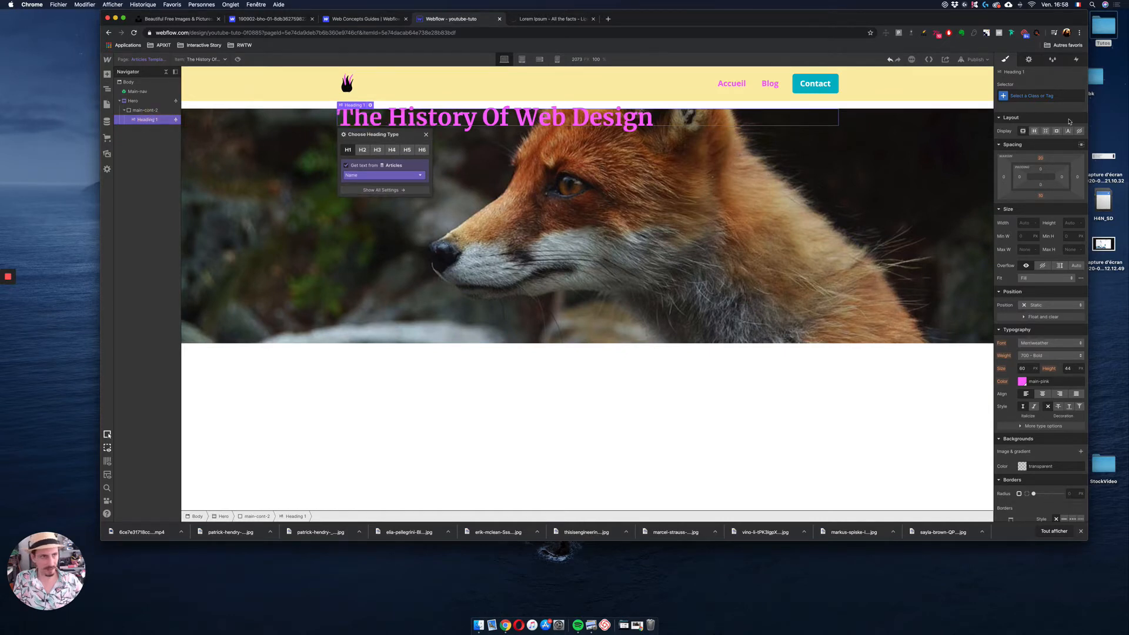
left_click(1036, 94)
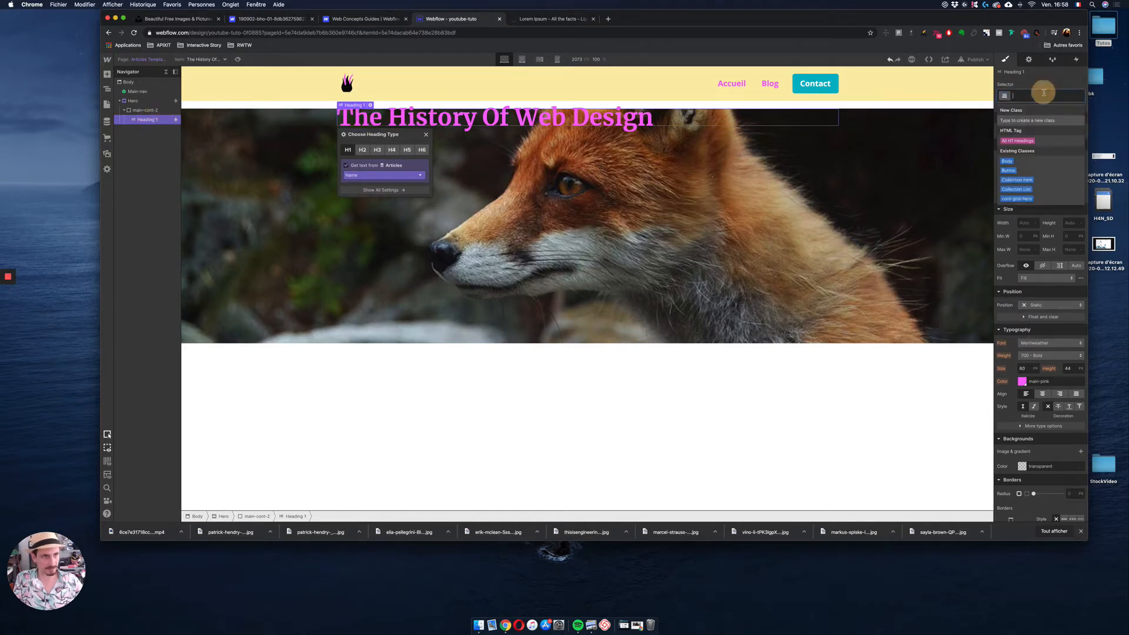
left_click(1026, 141)
left_click(1057, 96)
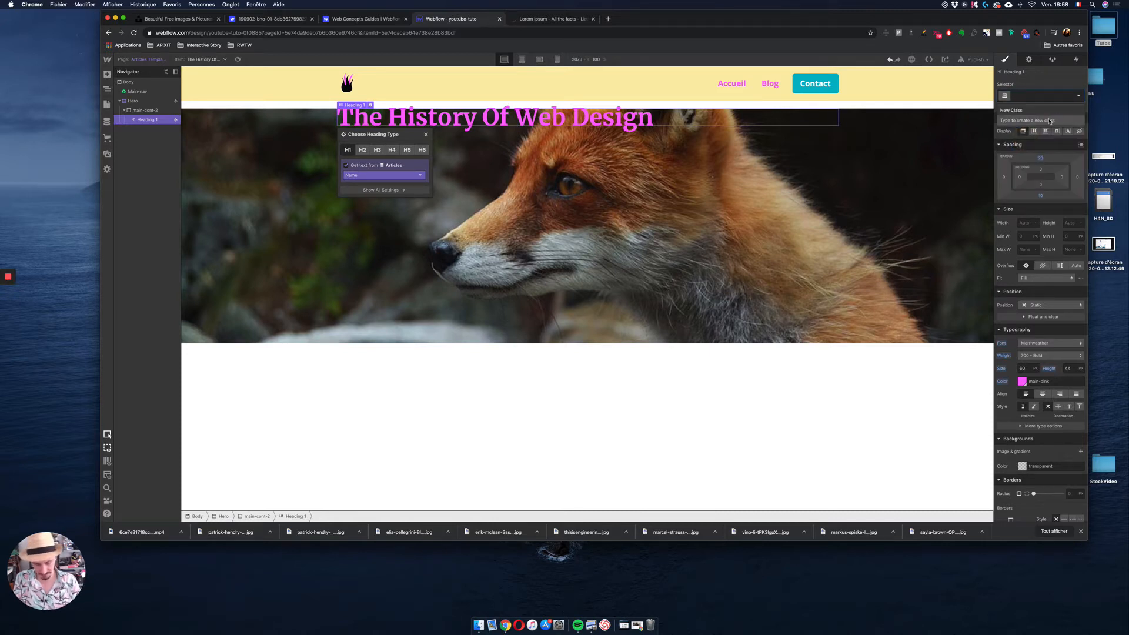
type("b")
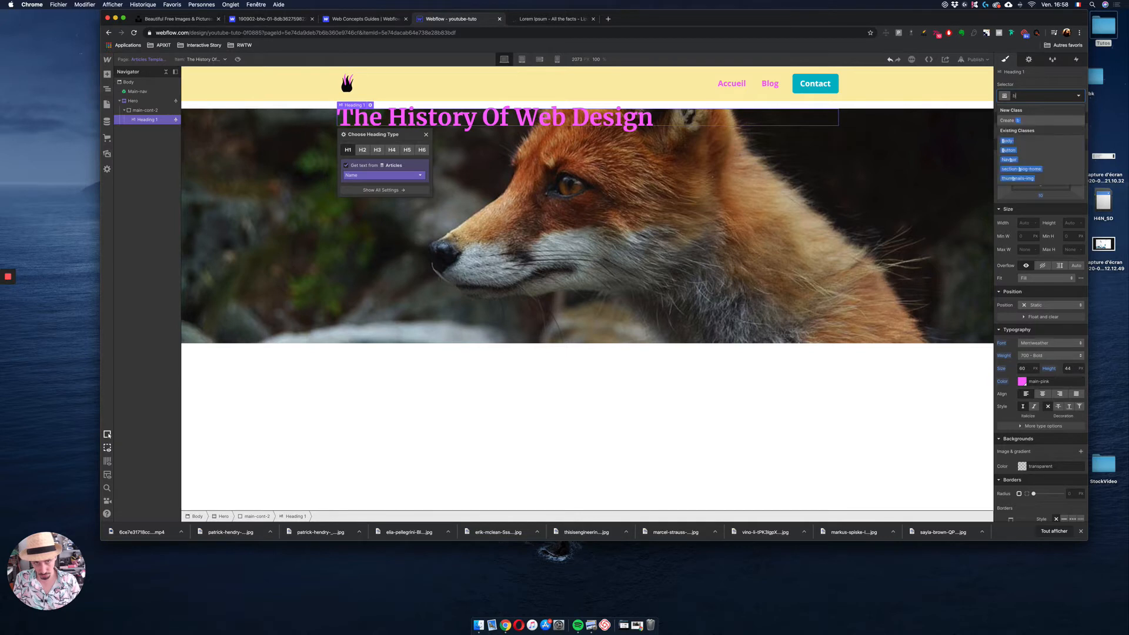
type("l")
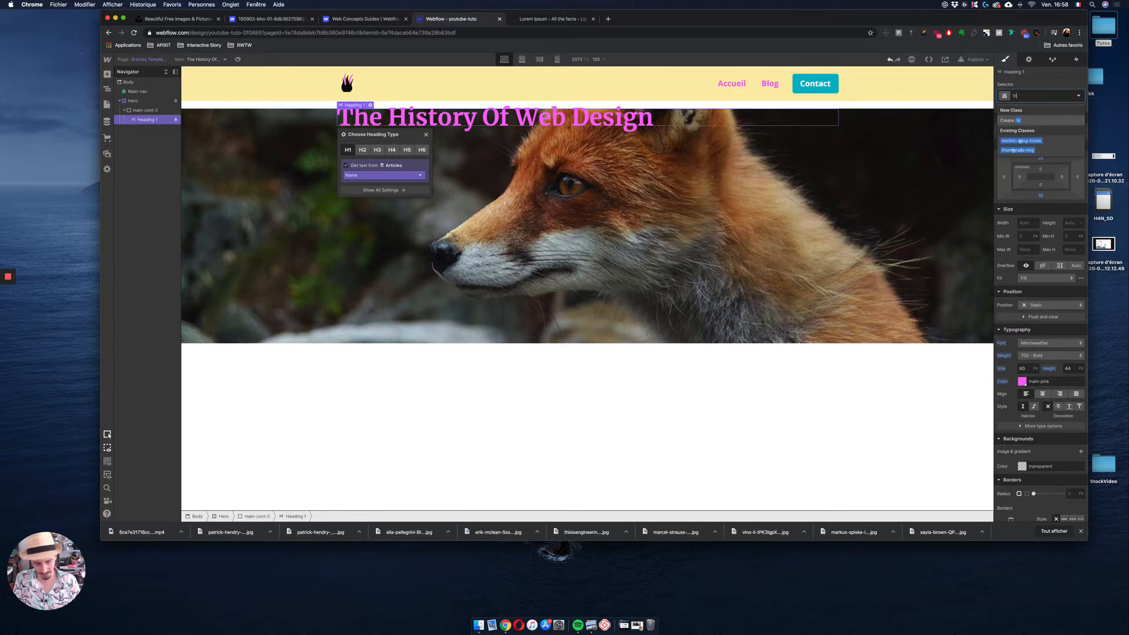
type("ue")
key("Return")
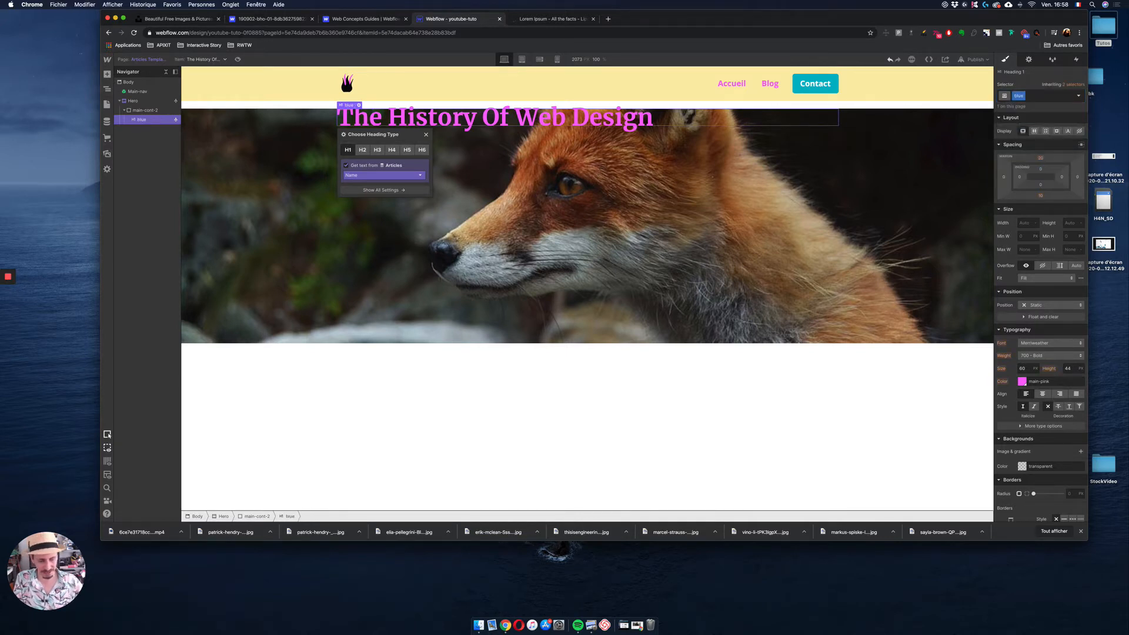
key("BackSpace")
Step: Look up the existing heading class in the style manager and assign the H1 class to the article heading
left_click(1052, 59)
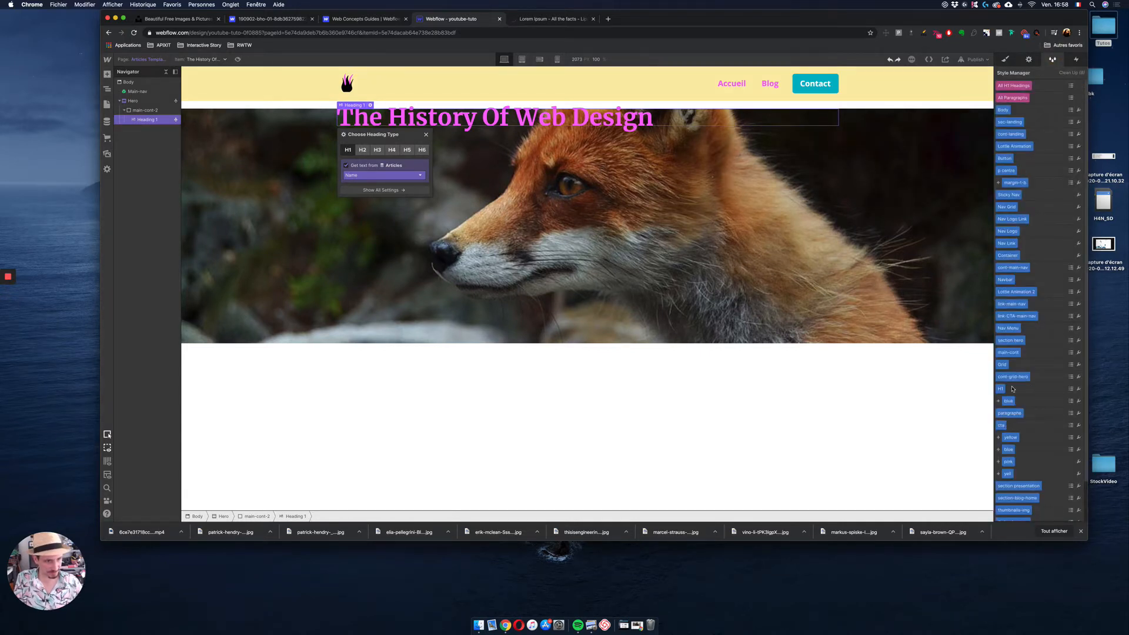
left_click(1006, 59)
left_click(1052, 96)
type("h1")
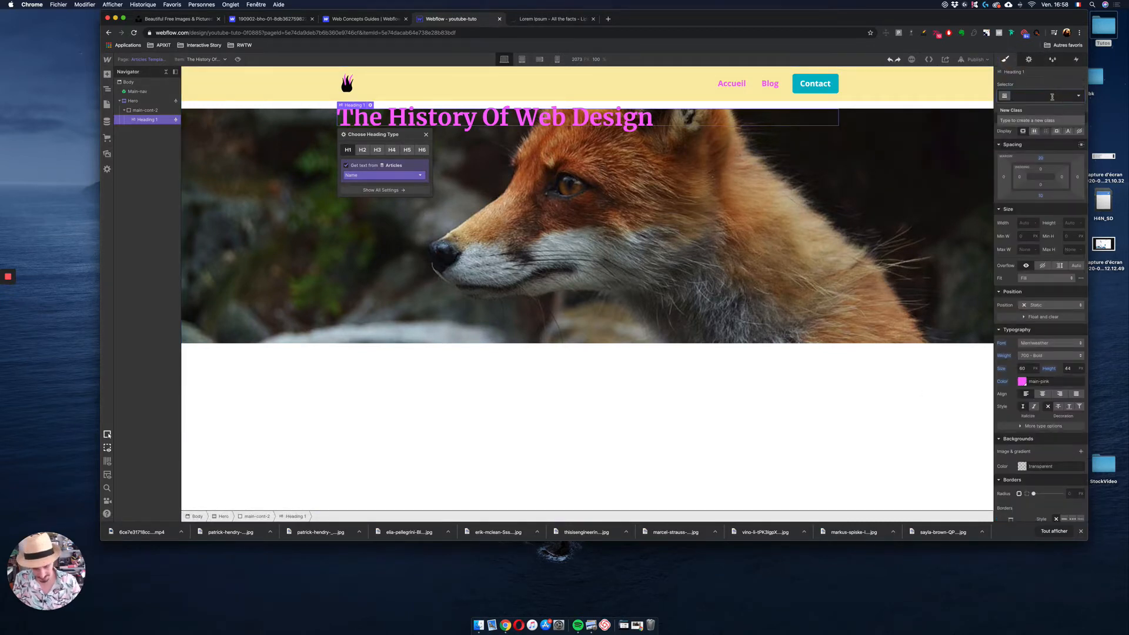
key("Return")
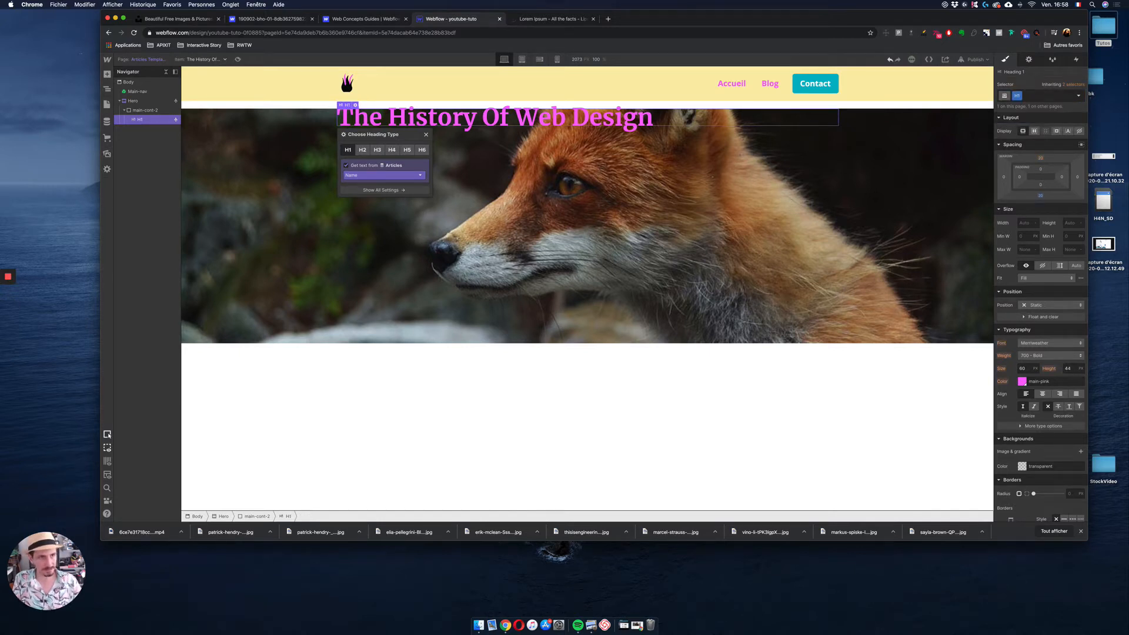
Step: Add the existing blue combo class to the article heading
left_click(1040, 99)
type("b")
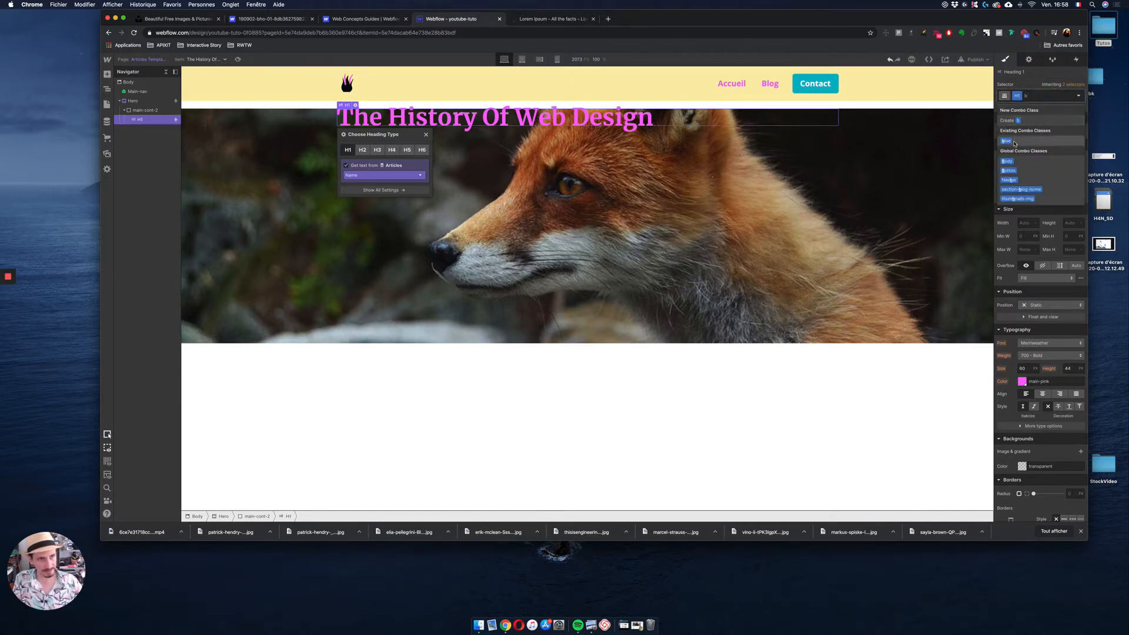
left_click(1007, 142)
Step: Create a center combo class on the article heading and centre-align its text
left_click(1051, 96)
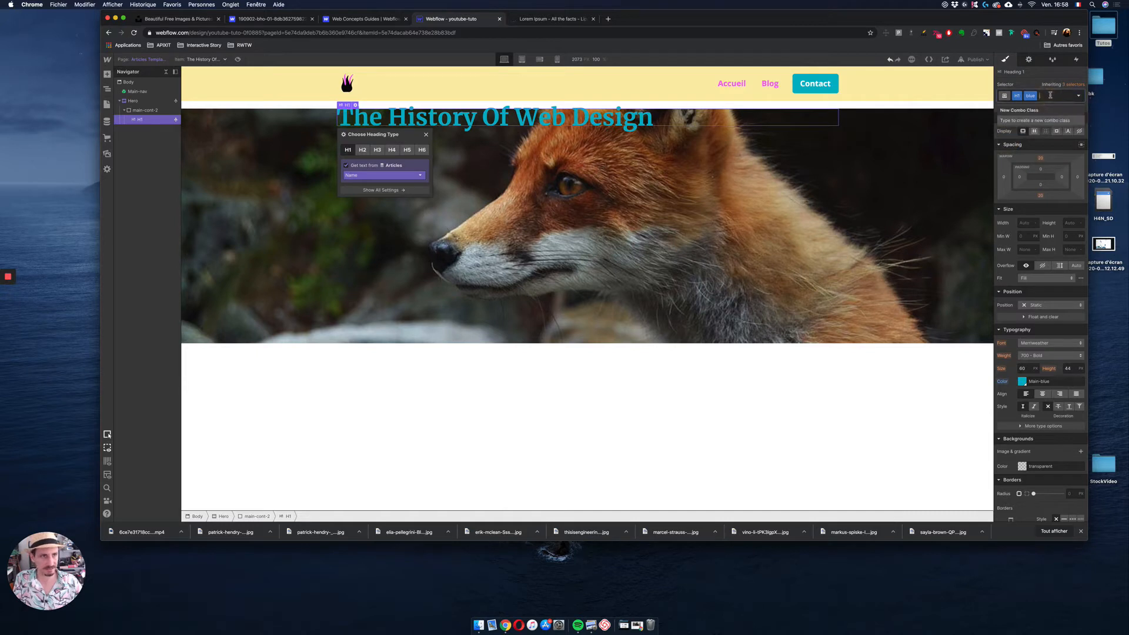
type("ce")
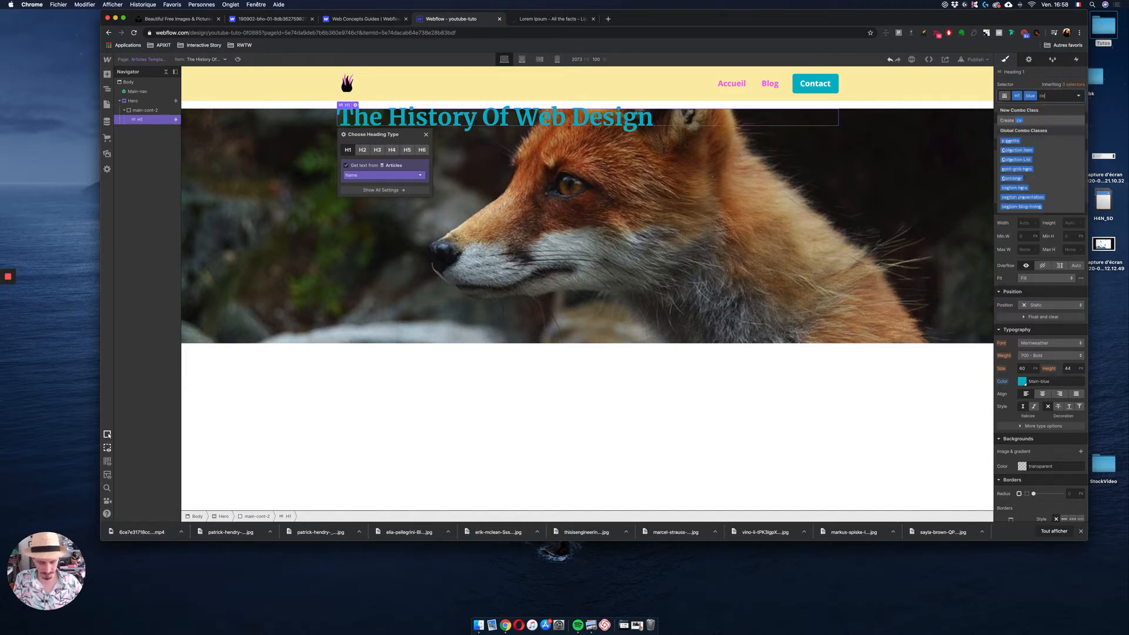
type("nter")
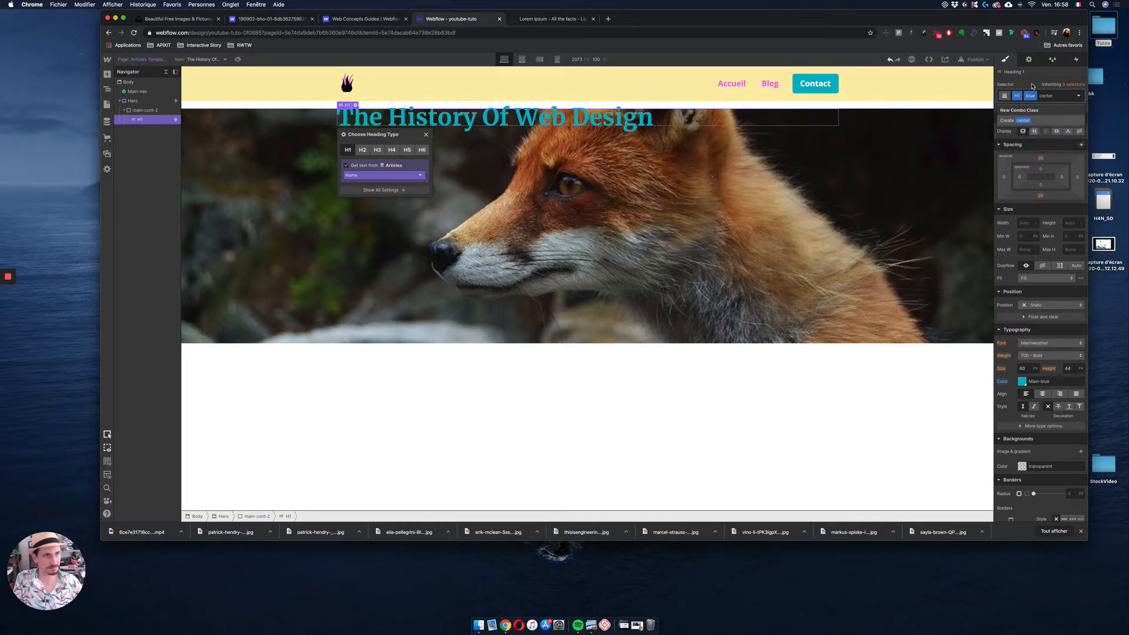
key("BackSpace")
key("BackSpace")
key("BackSpace")
key("BackSpace")
key("BackSpace")
key("BackSpace")
type("cze")
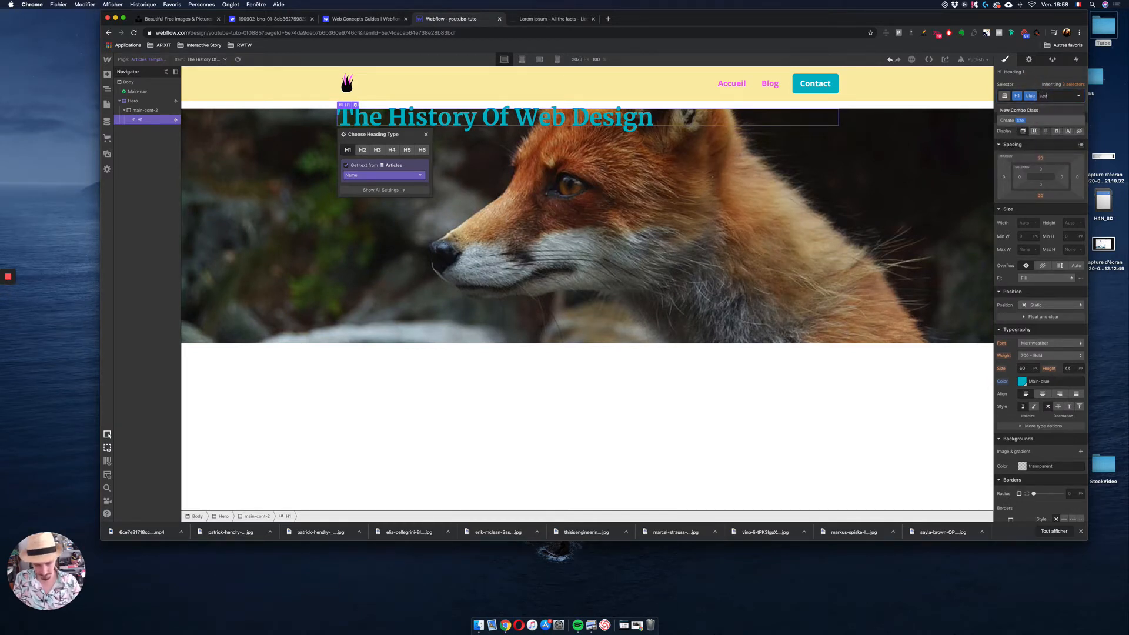
type("nter")
key("super+a")
type("cente")
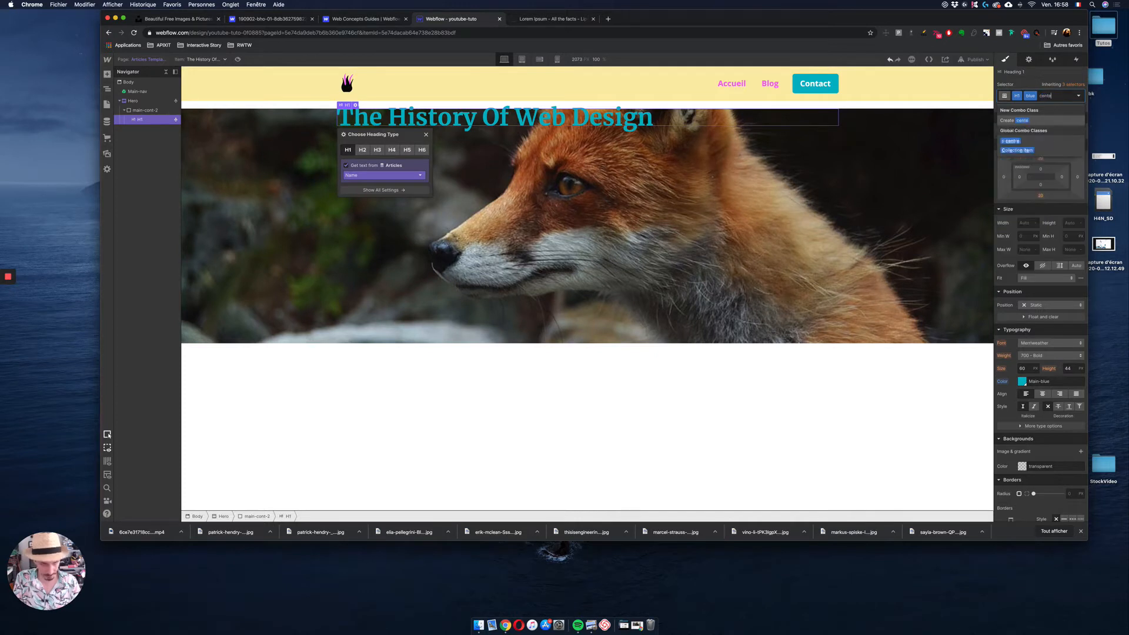
key("Return")
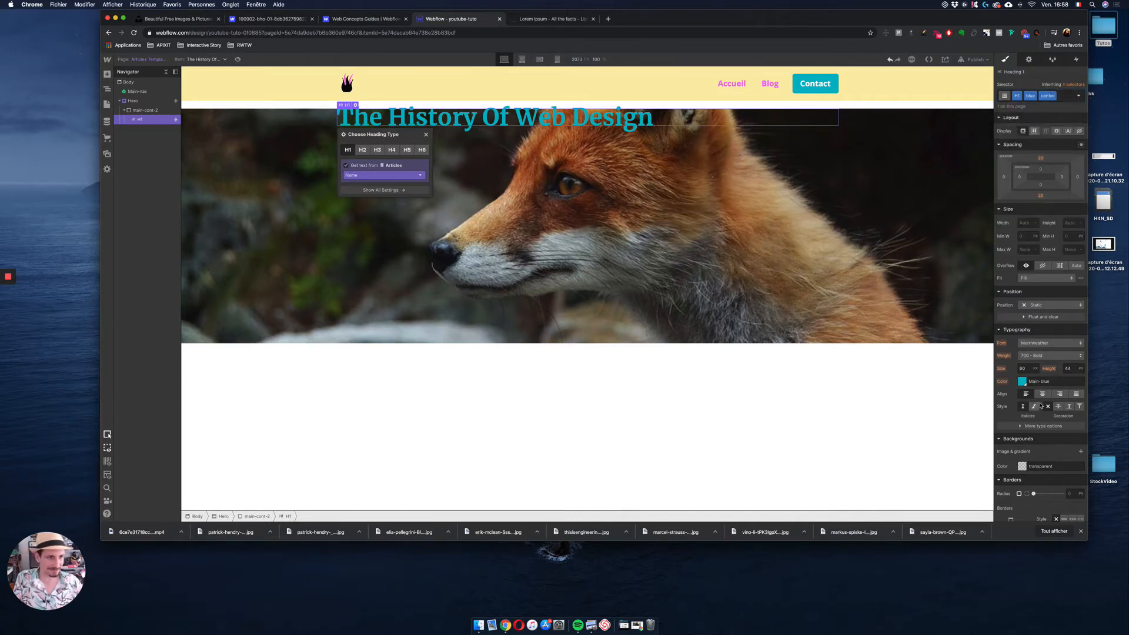
left_click(1042, 394)
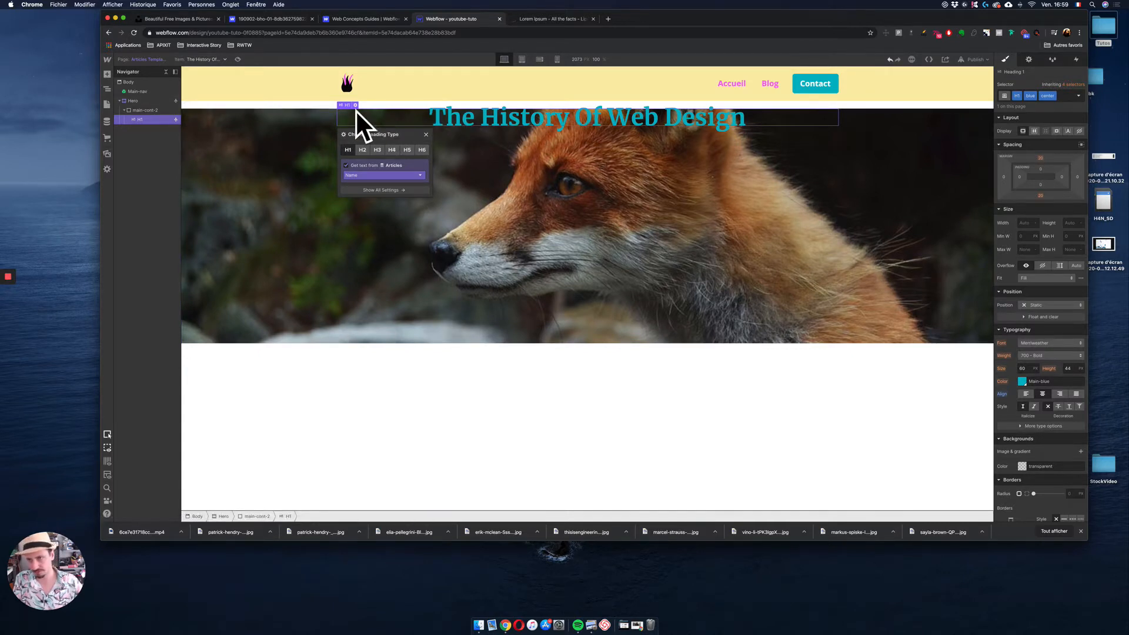
Step: Add a Paragraph element inside the main-cont 2 div block, below the article heading
left_click(147, 111)
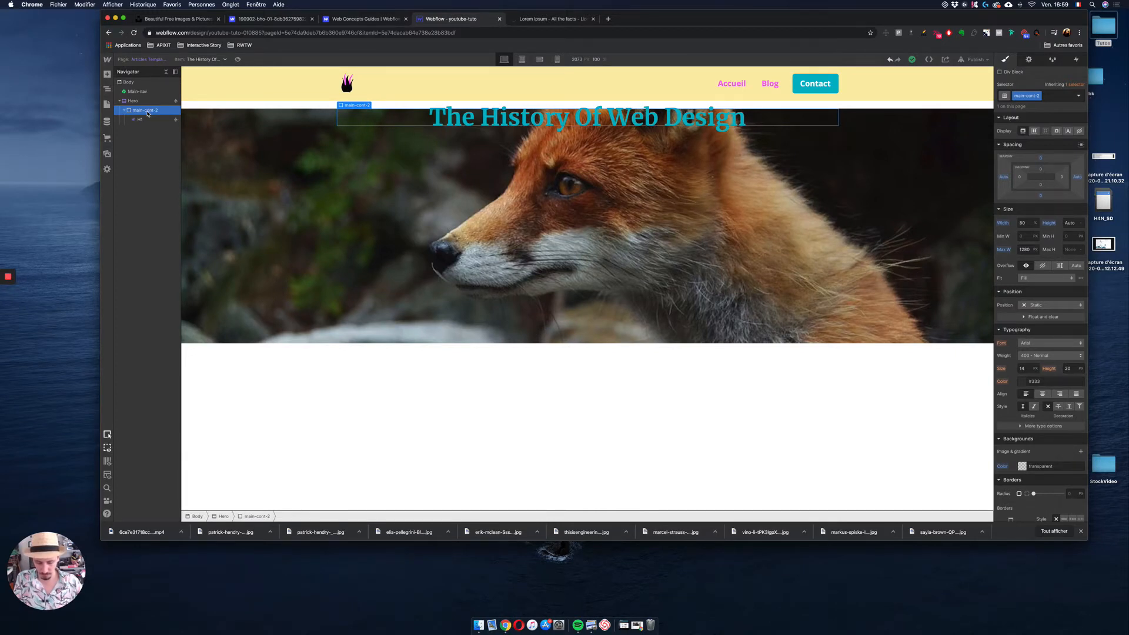
key("super+e")
type("par")
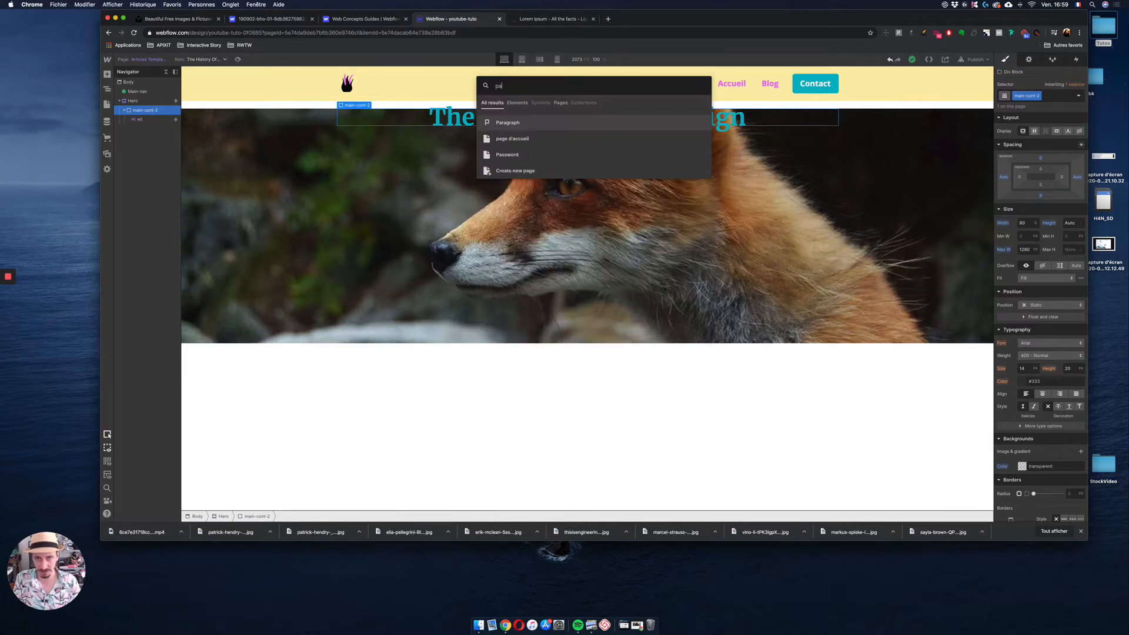
left_click_drag(518, 123, 144, 116)
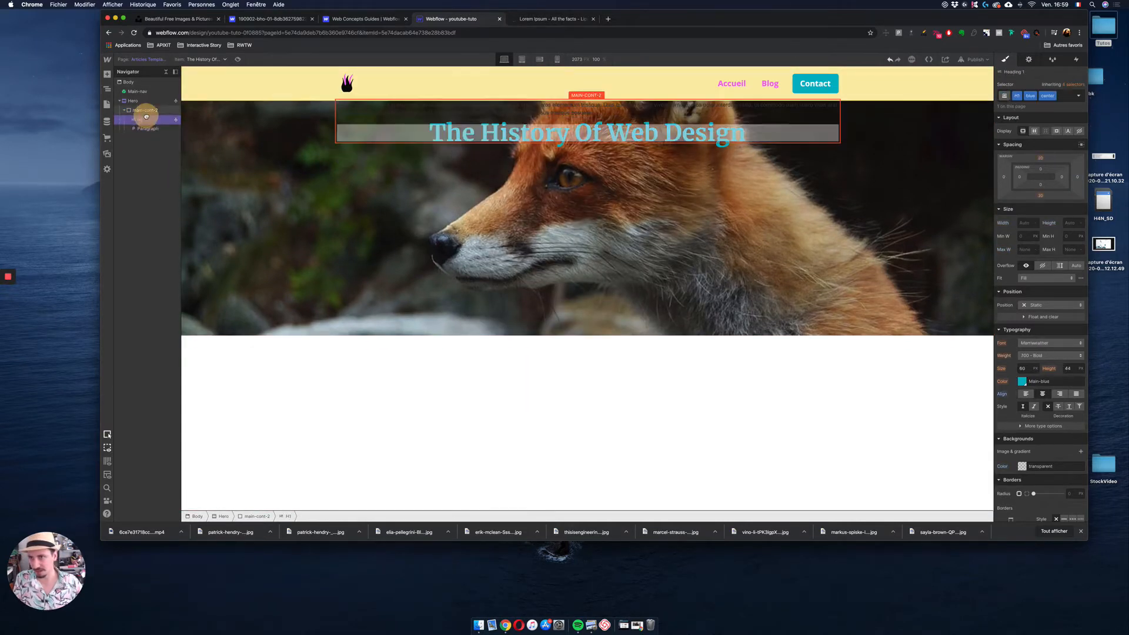
Step: Bind the new paragraph's text to the Chapô field of the Articles collection
left_click(371, 131)
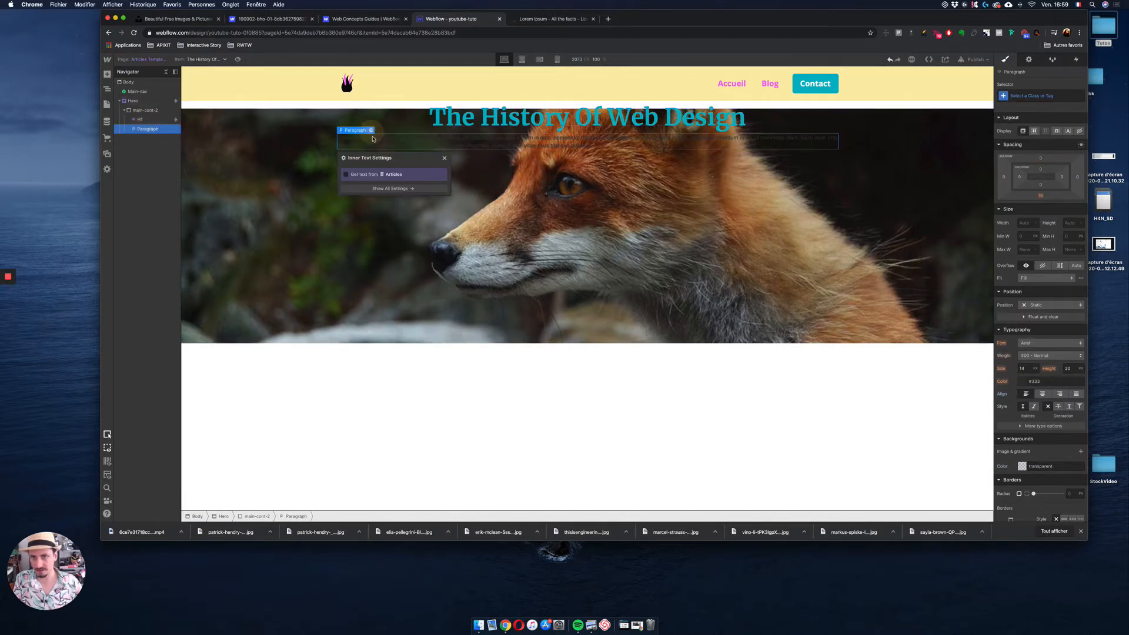
left_click(371, 185)
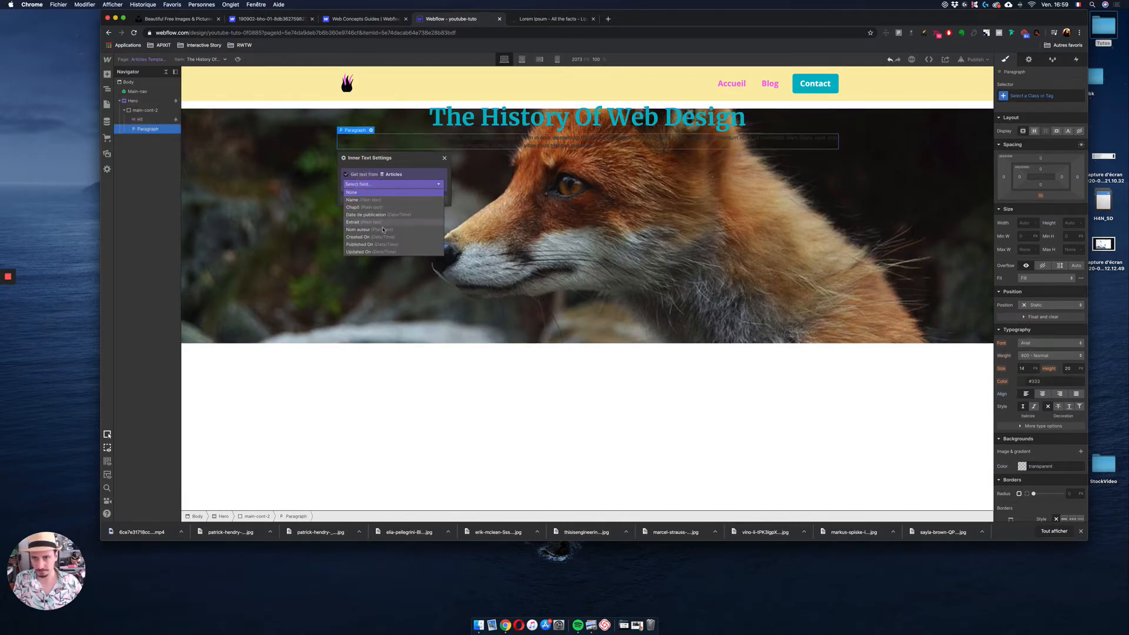
left_click(375, 207)
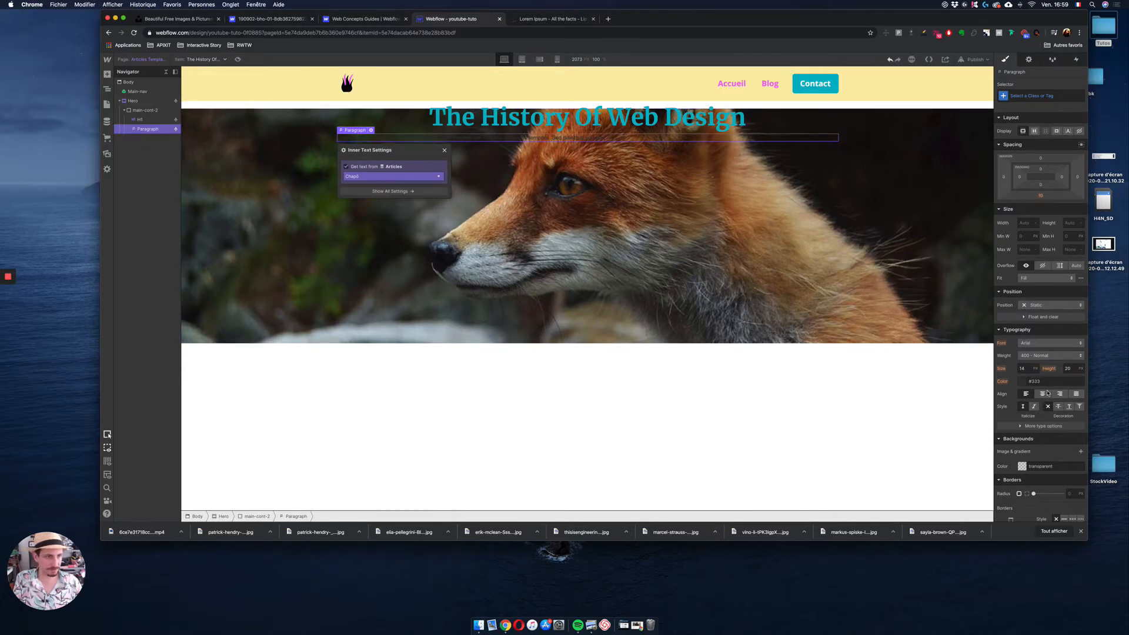
Step: Create a new chapô class for the paragraph below the article heading
left_click(1045, 96)
type("ch")
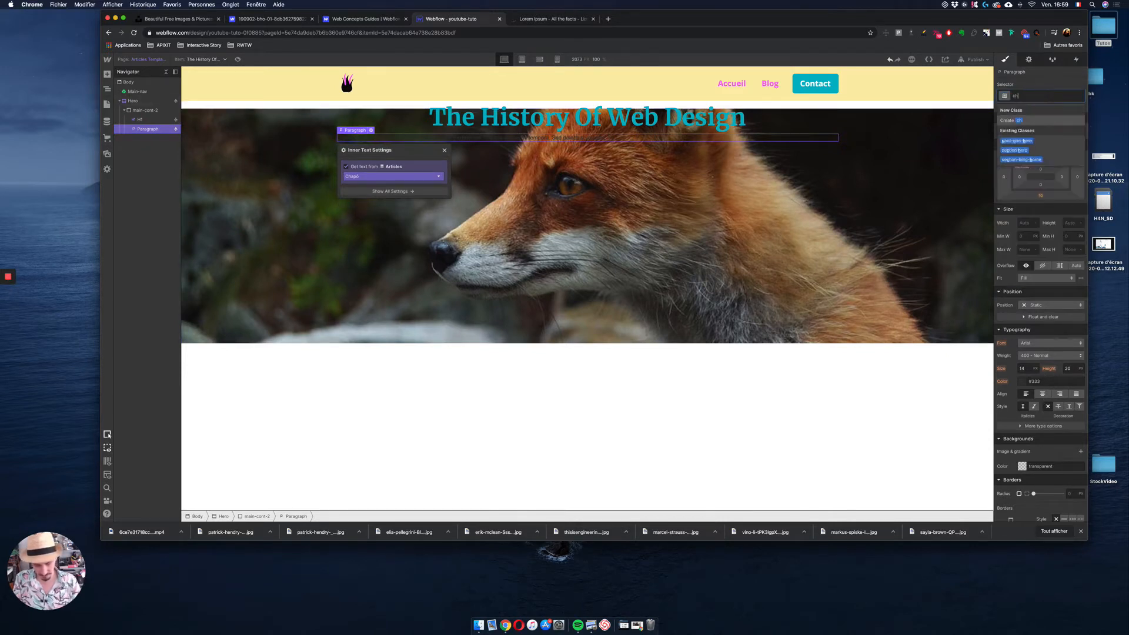
type("apô")
key("Return")
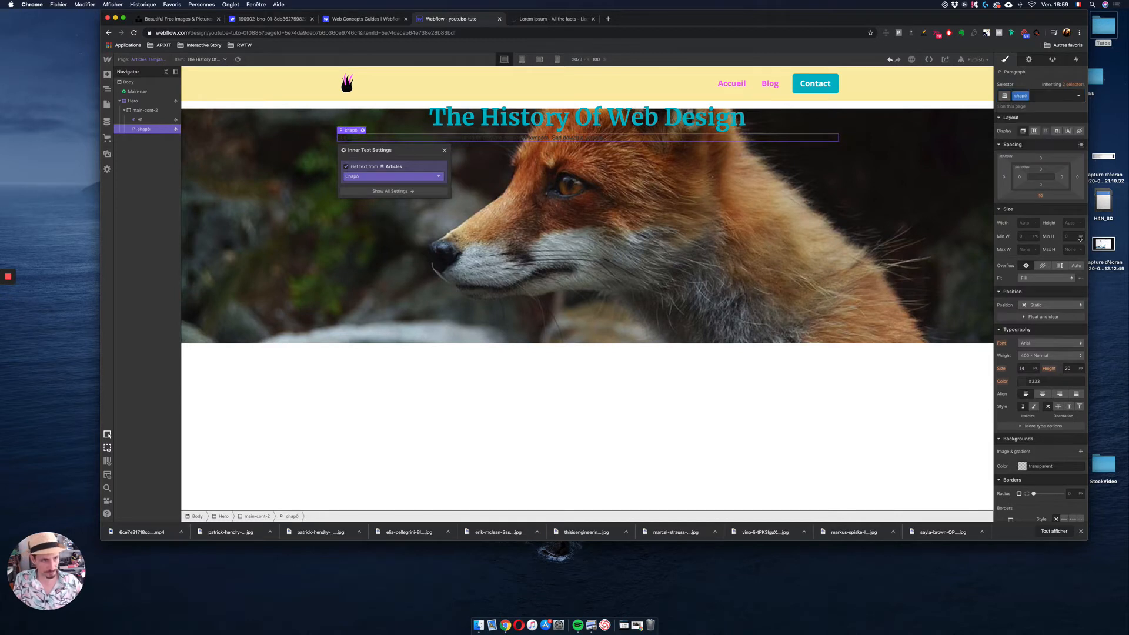
Step: Style the chapô paragraph in Open Sans with a 20 px font size and 30 px line height
left_click(1039, 343)
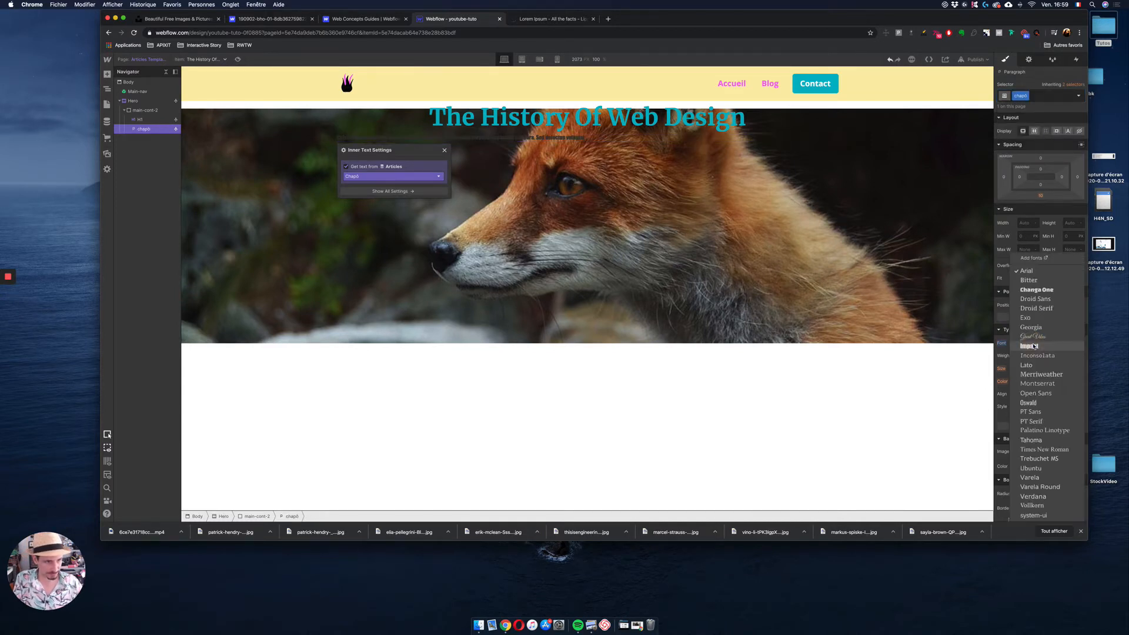
left_click(1036, 393)
left_click(1023, 369)
type("30")
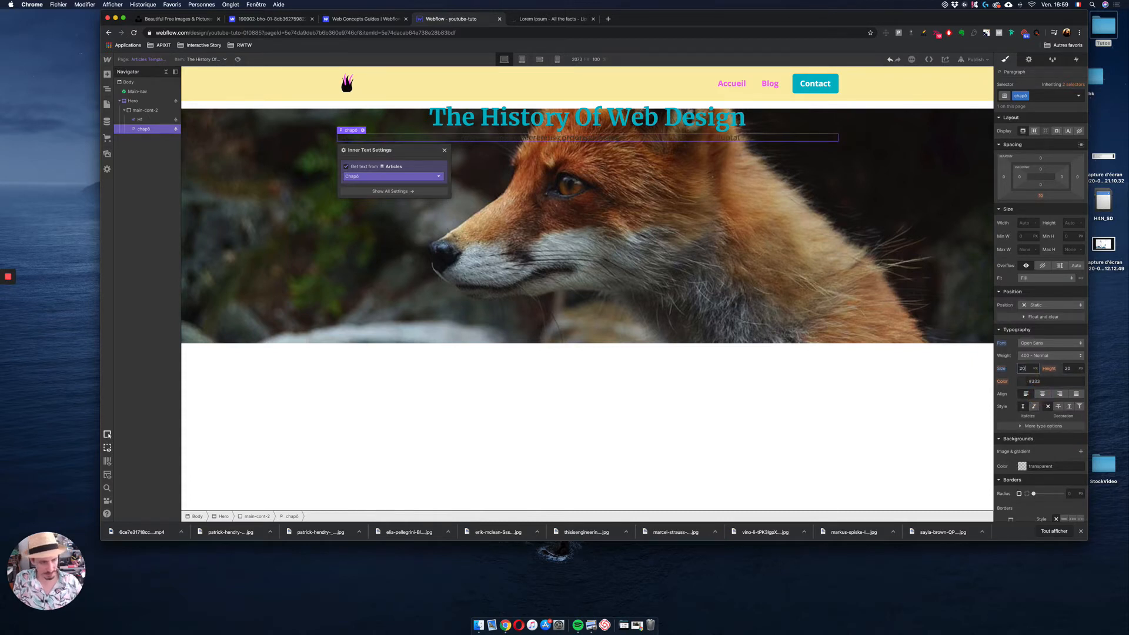
key("Return")
type("20")
key("Return")
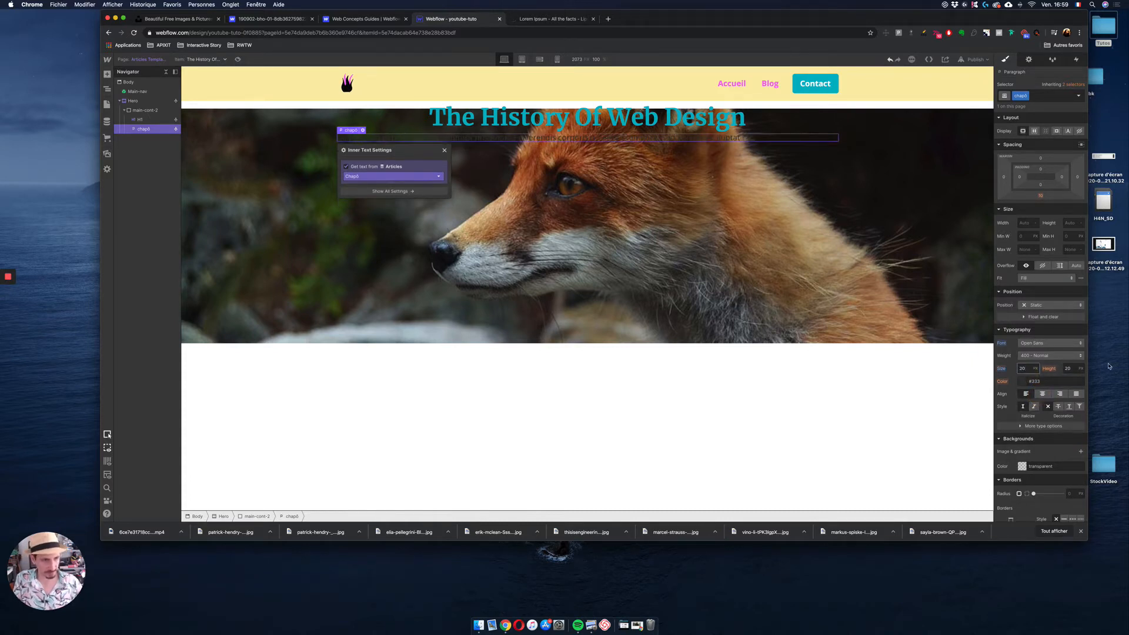
left_click(1069, 369)
type("30")
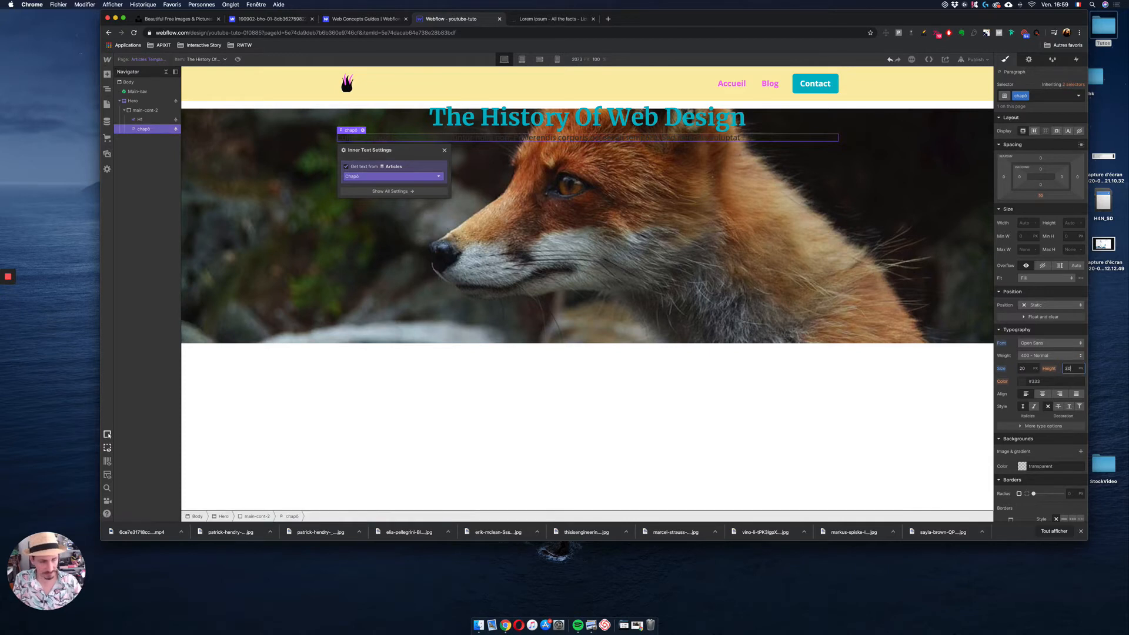
key("Return")
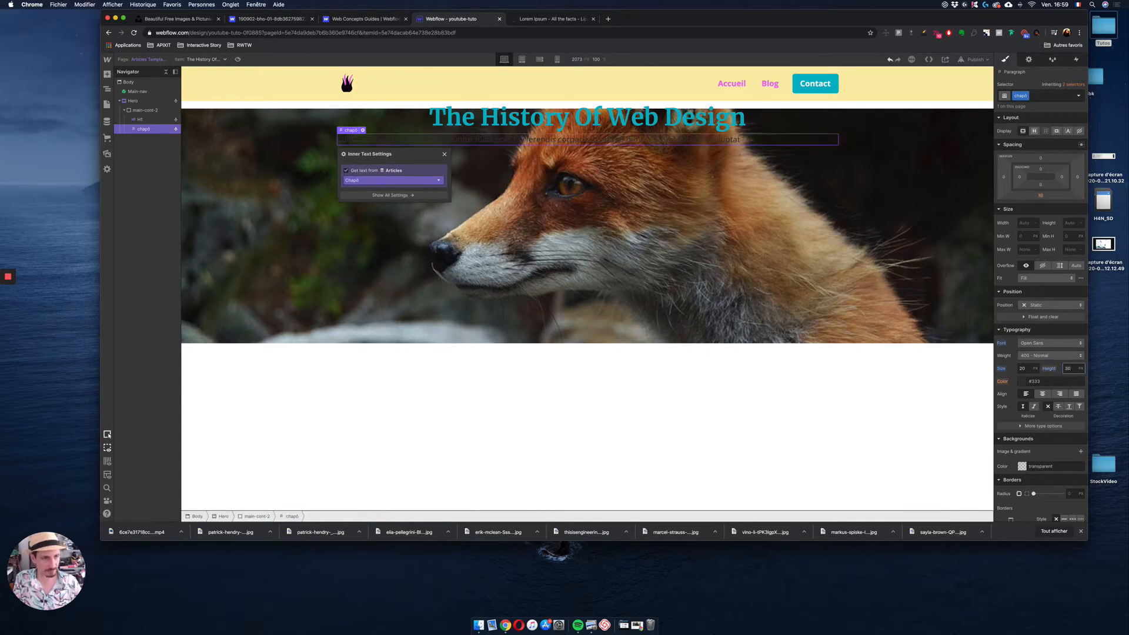
Step: Set the chapô paragraph's text colour to white and centre-align it
left_click(1020, 382)
left_click_drag(1017, 407, 970, 345)
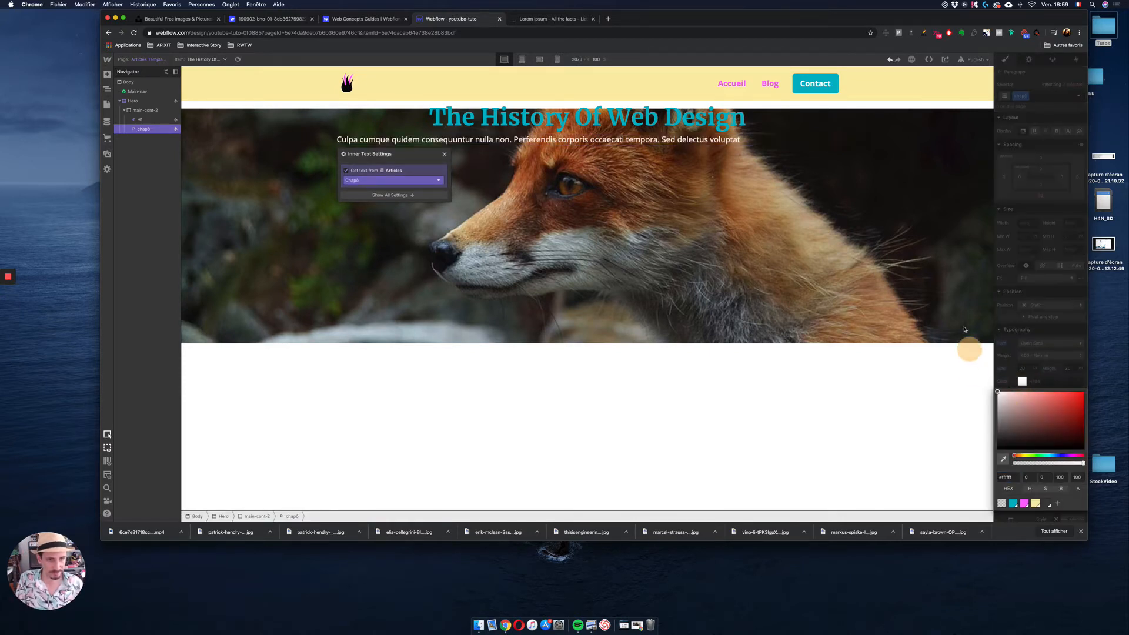
left_click(1047, 372)
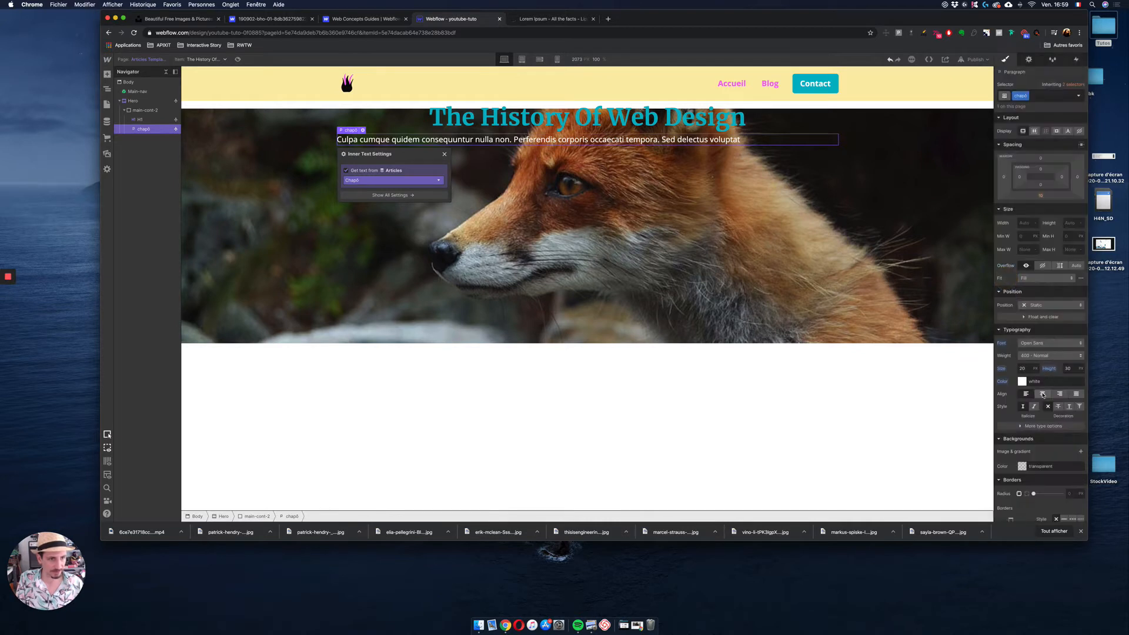
left_click(1043, 393)
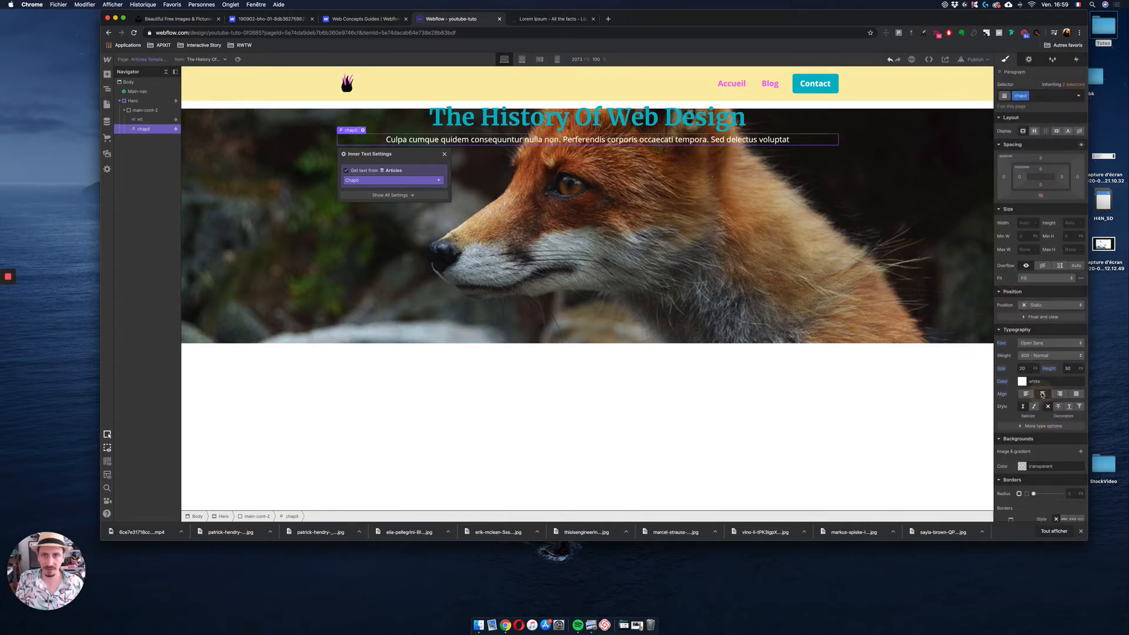
Step: Set the Hero section's display to flex and align its content to the vertical centre
left_click(146, 102)
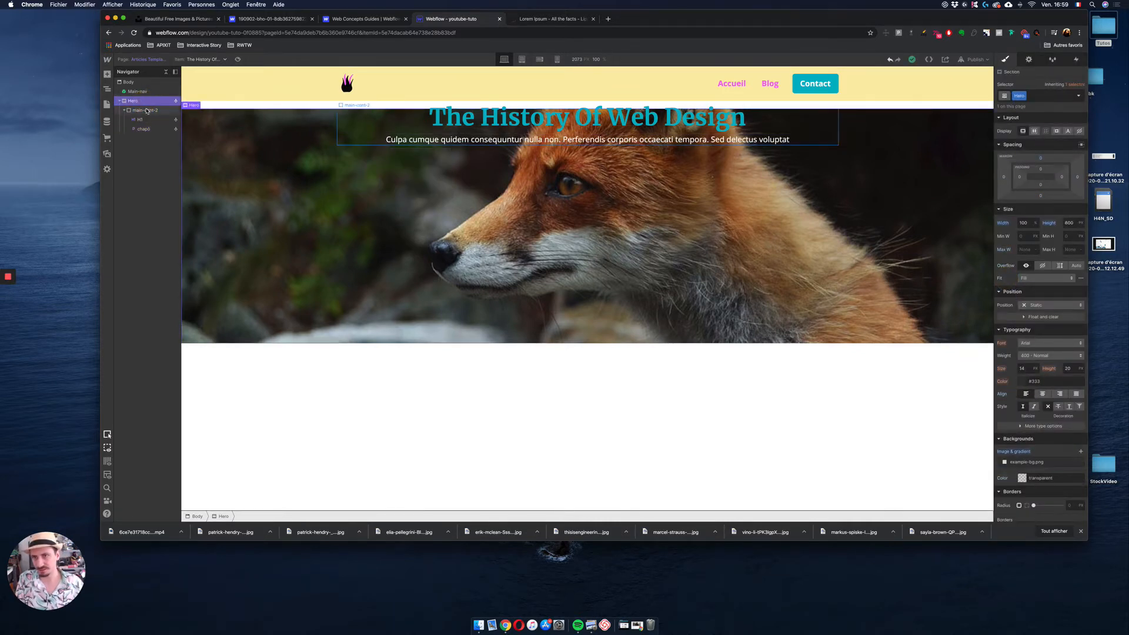
left_click(146, 111)
left_click(125, 111)
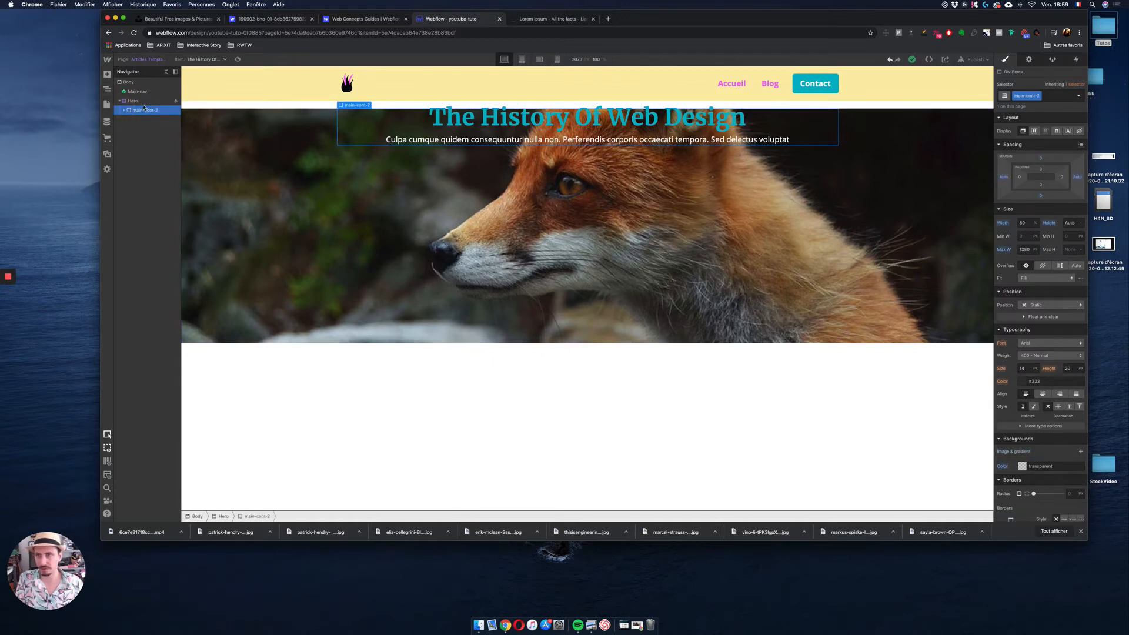
left_click(146, 100)
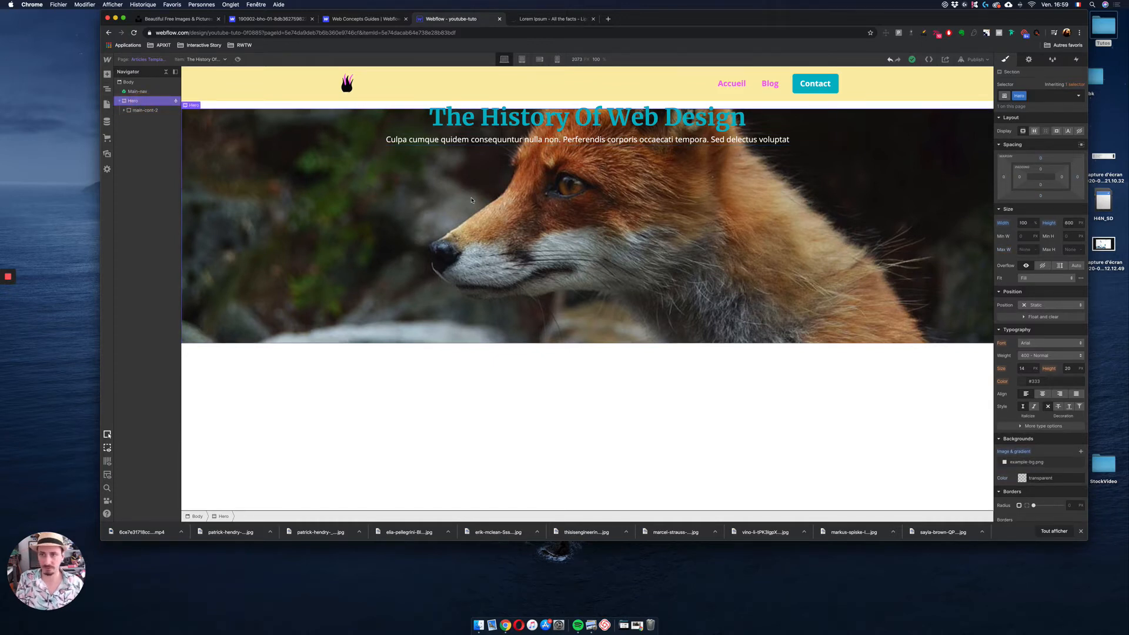
left_click(1034, 130)
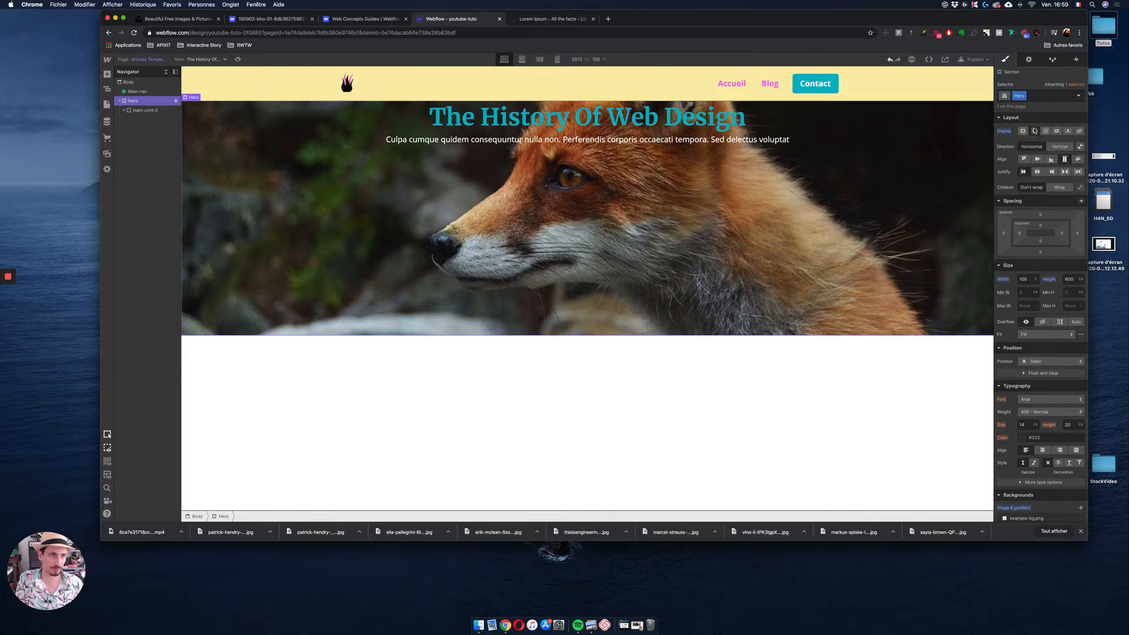
left_click(1038, 160)
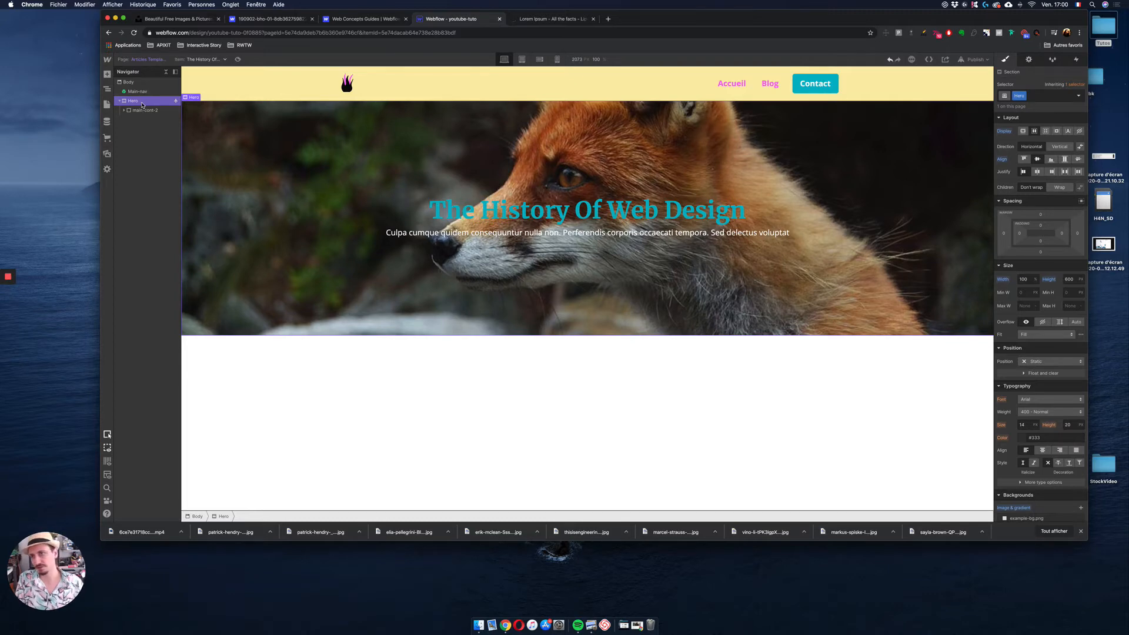
Step: Add a solid colour overlay to the Hero section's background and set it to white (#ffffff) at 50% opacity
scroll(1072, 397, "down", 3)
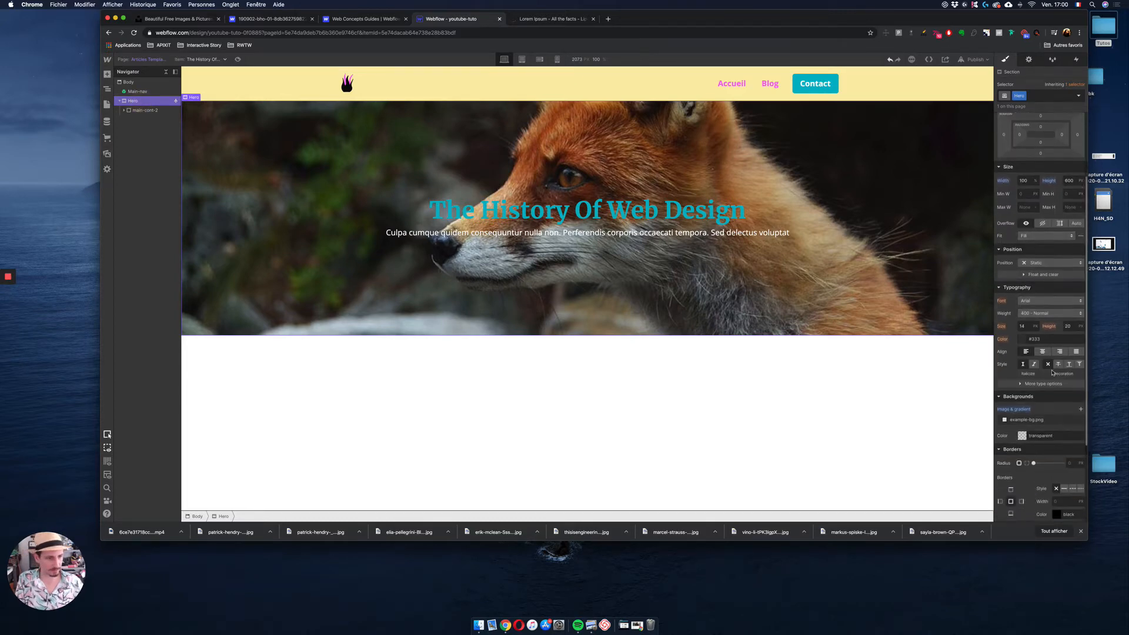
left_click(1082, 397)
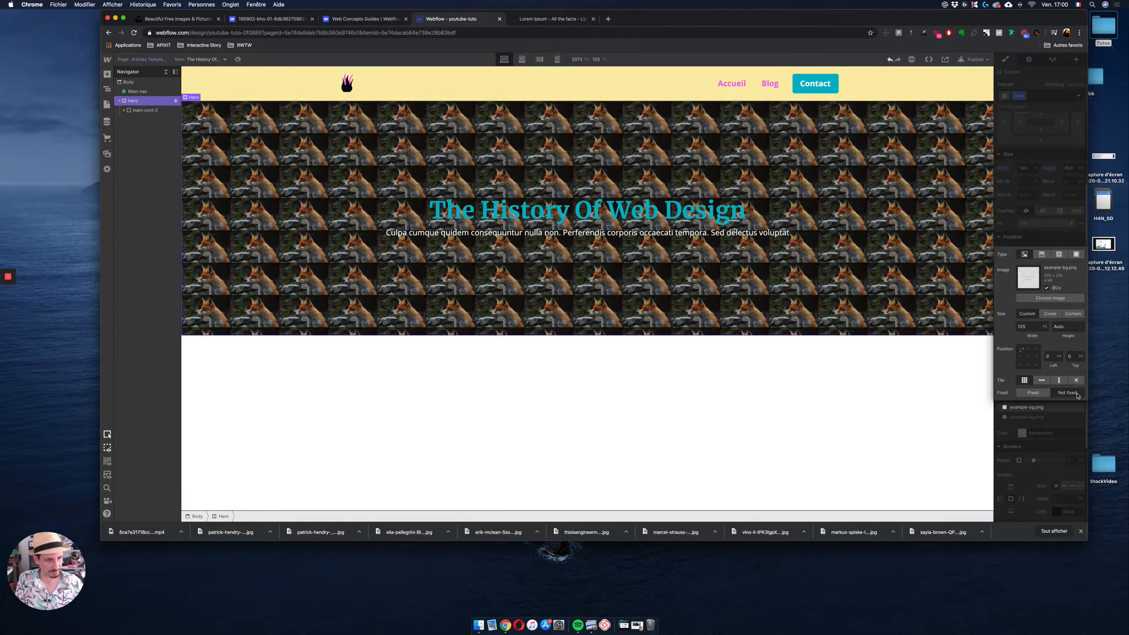
left_click(1076, 254)
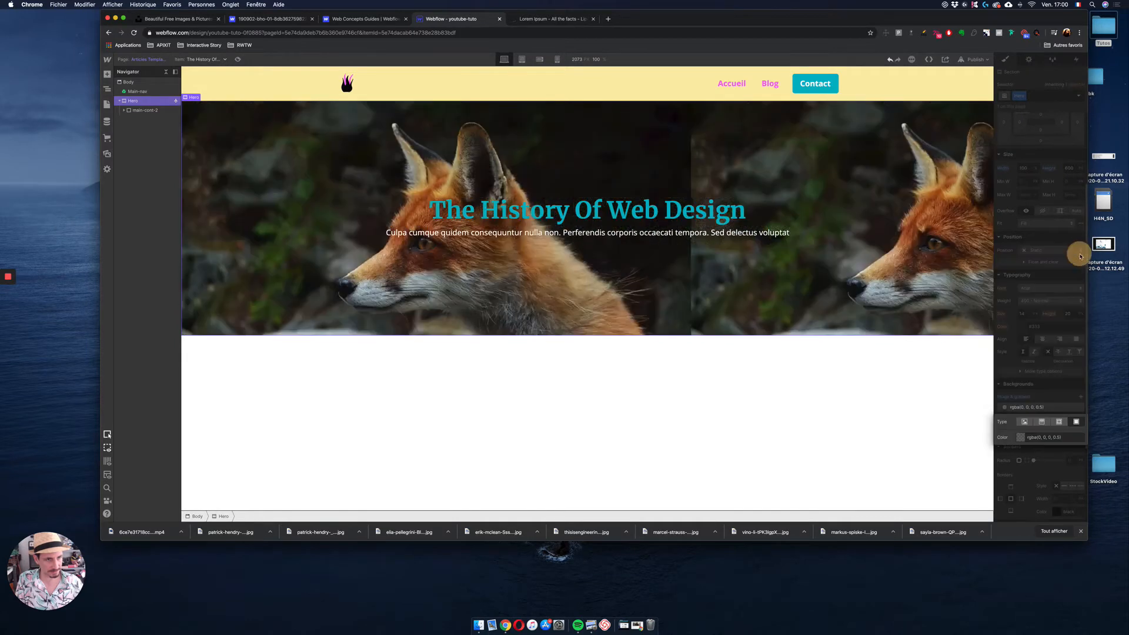
left_click(1021, 441)
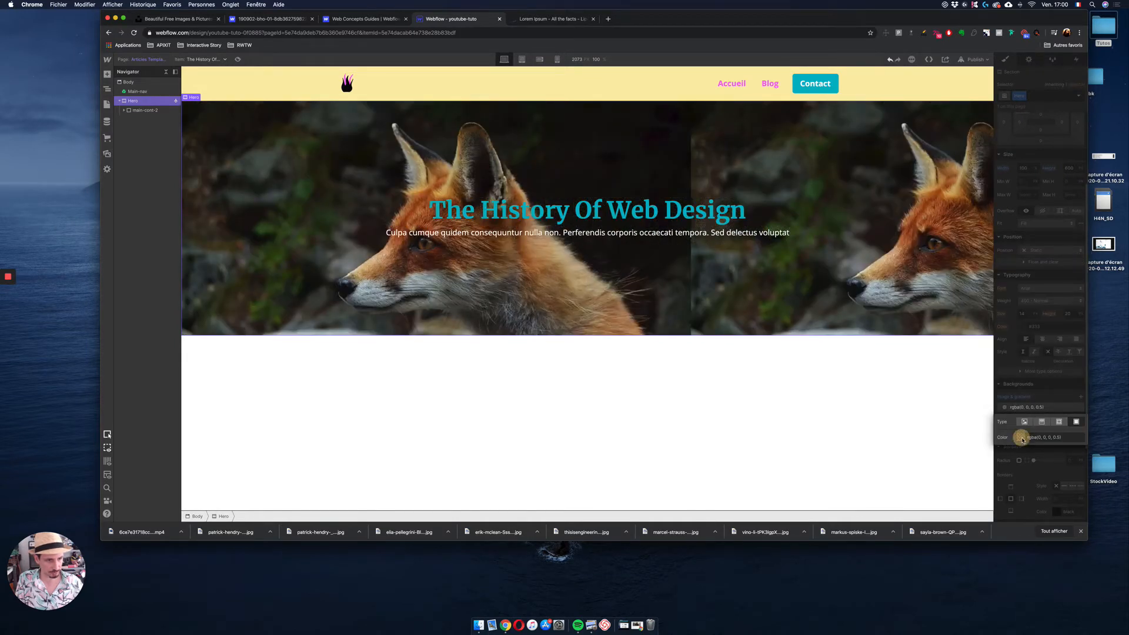
left_click(1022, 366)
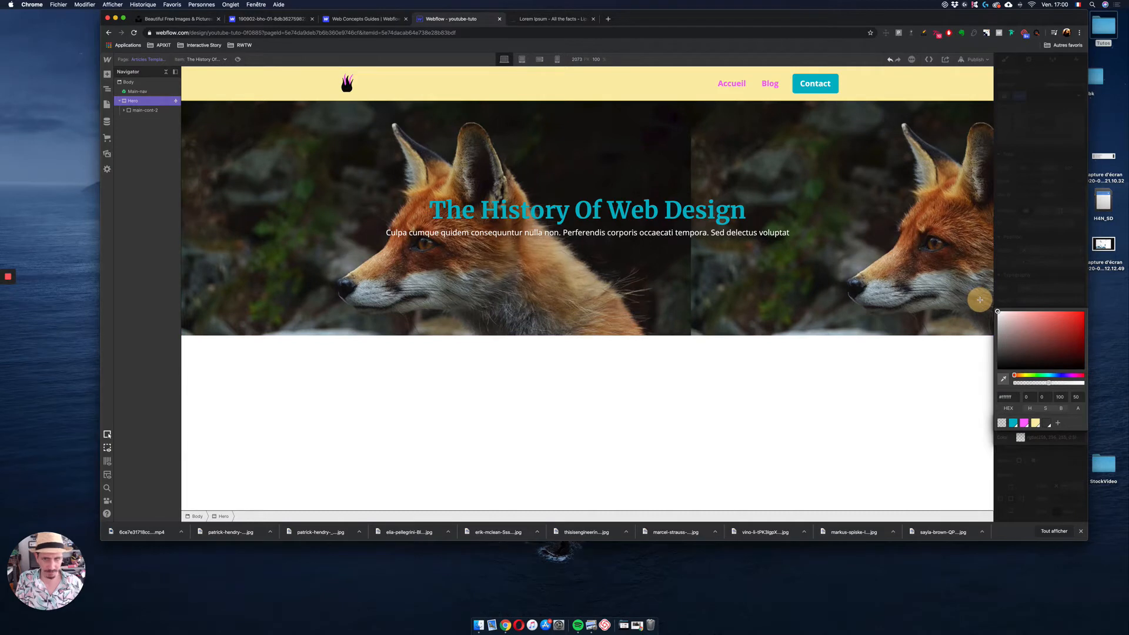
left_click(847, 408)
scroll(1065, 382, "down", 1)
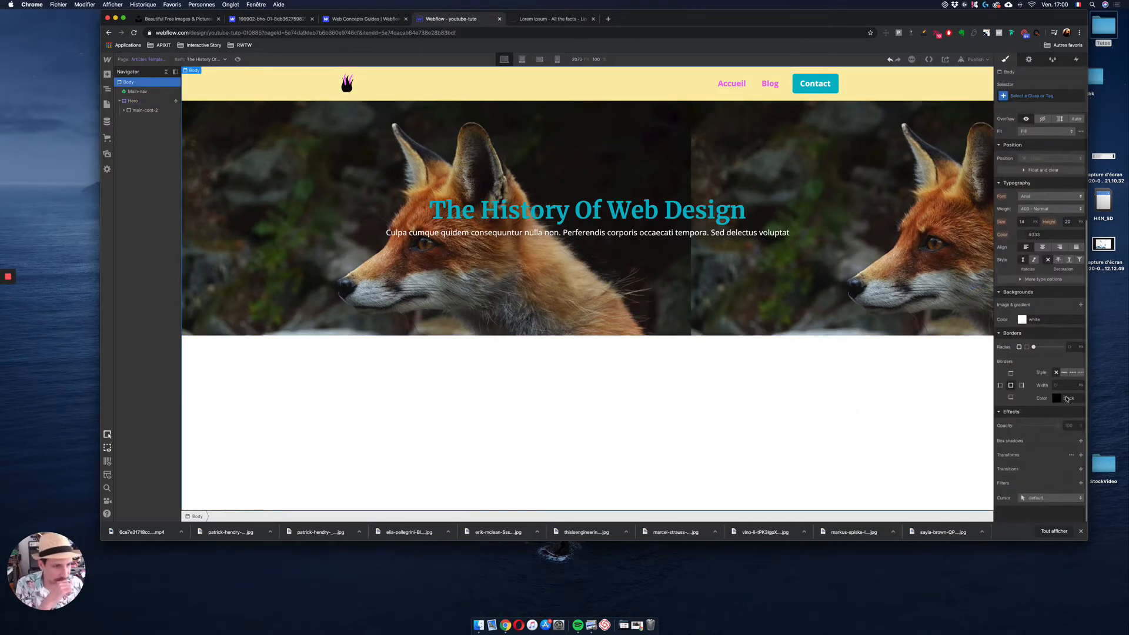
scroll(1057, 373, "up", 1)
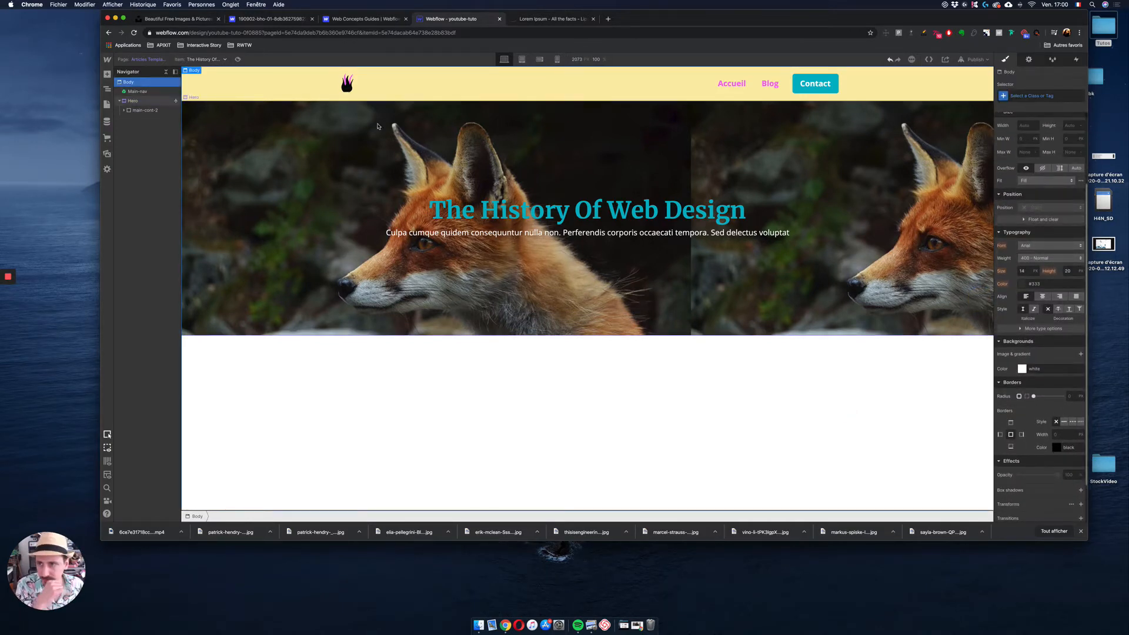
Step: Redo the Hero background's overlay as a solid colour layer in white (#ffffff) at 50% opacity
left_click(873, 332)
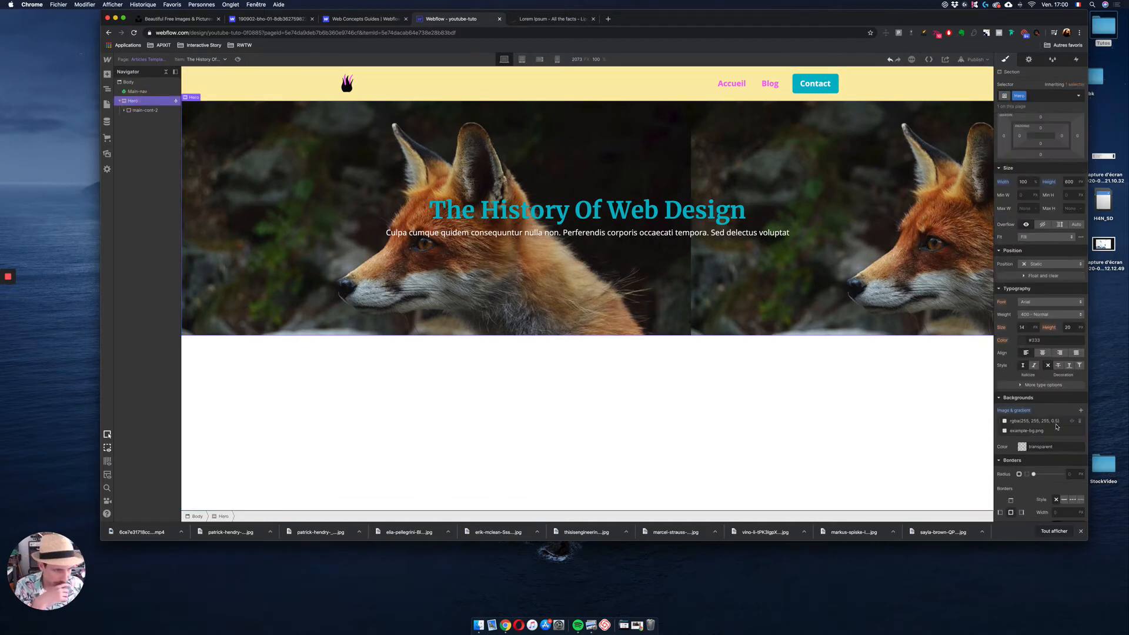
scroll(1051, 426, "down", 1)
left_click_drag(1045, 427, 1045, 414)
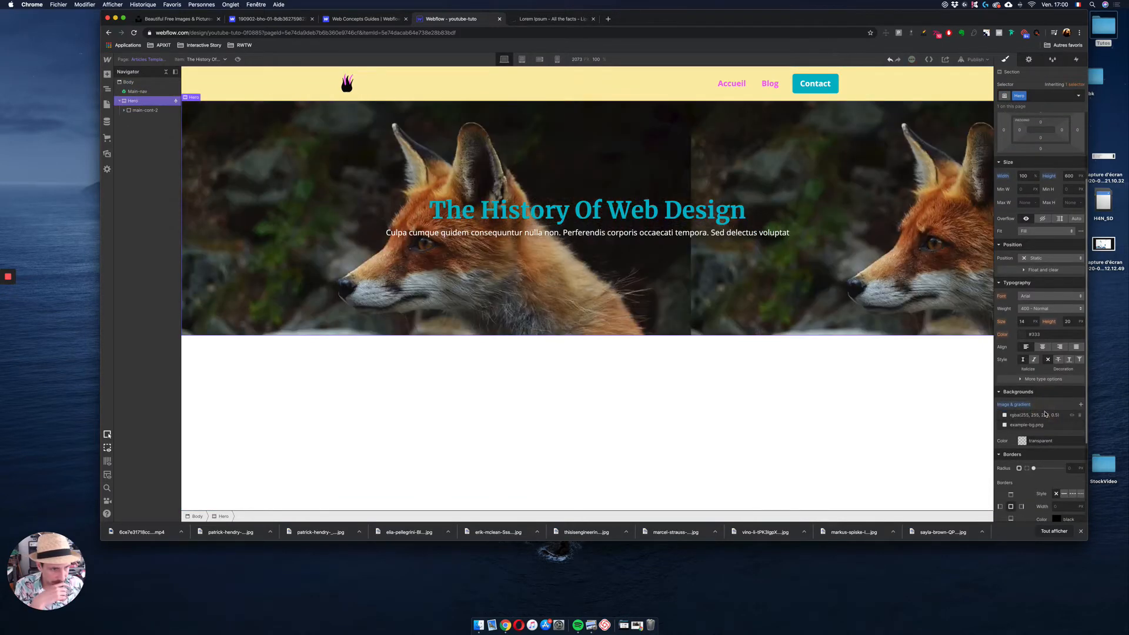
left_click(1047, 415)
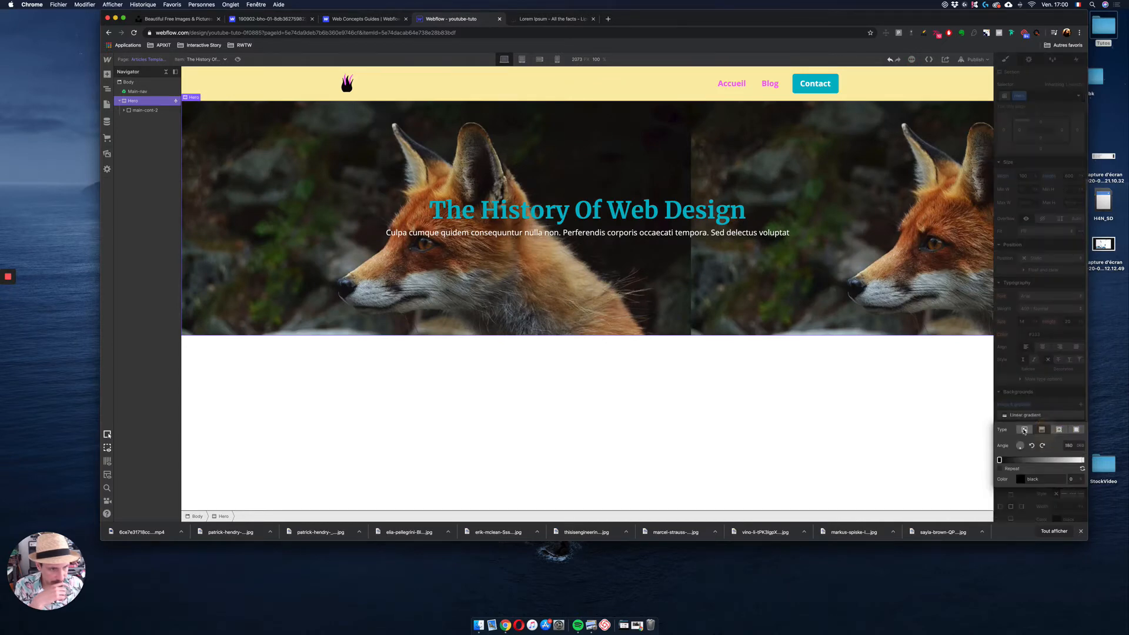
left_click(1025, 429)
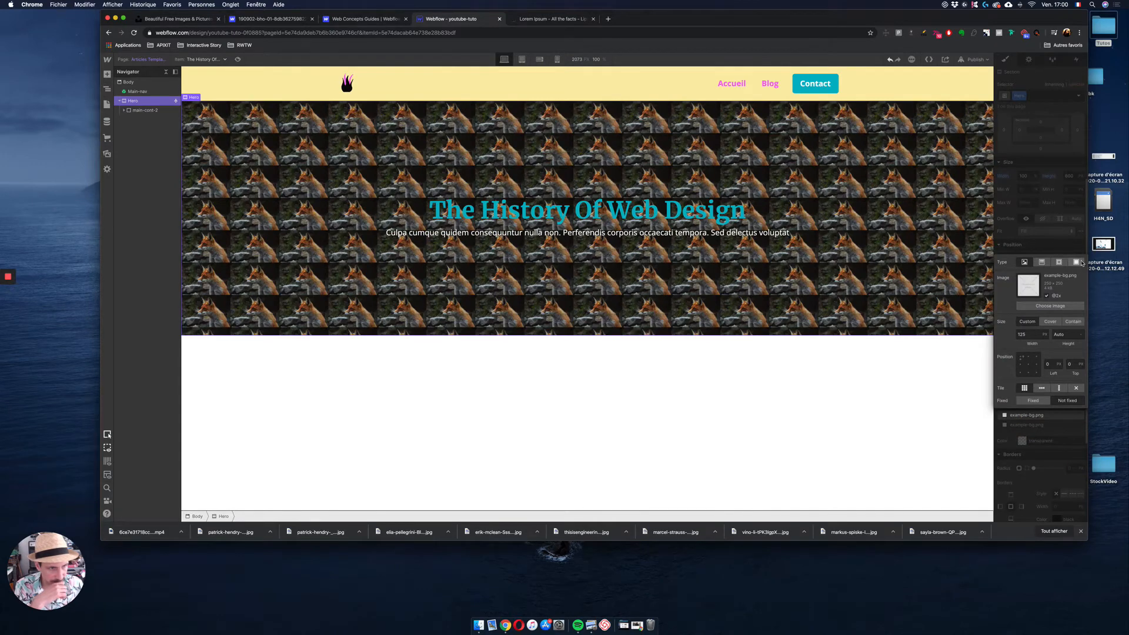
left_click(1078, 263)
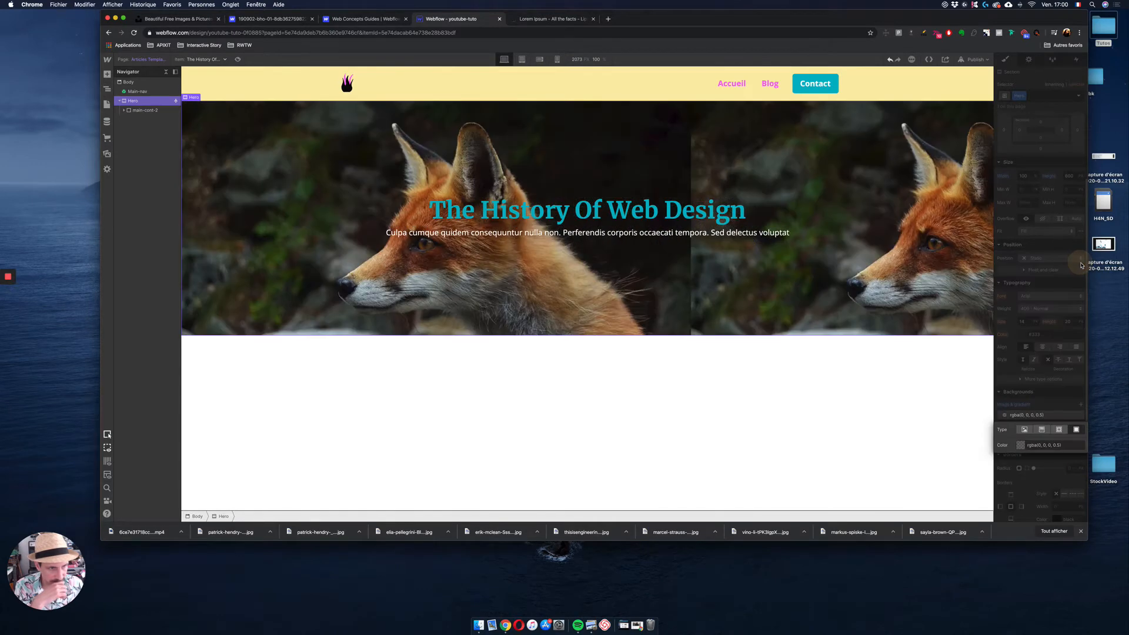
left_click(1021, 445)
left_click_drag(1019, 367, 932, 264)
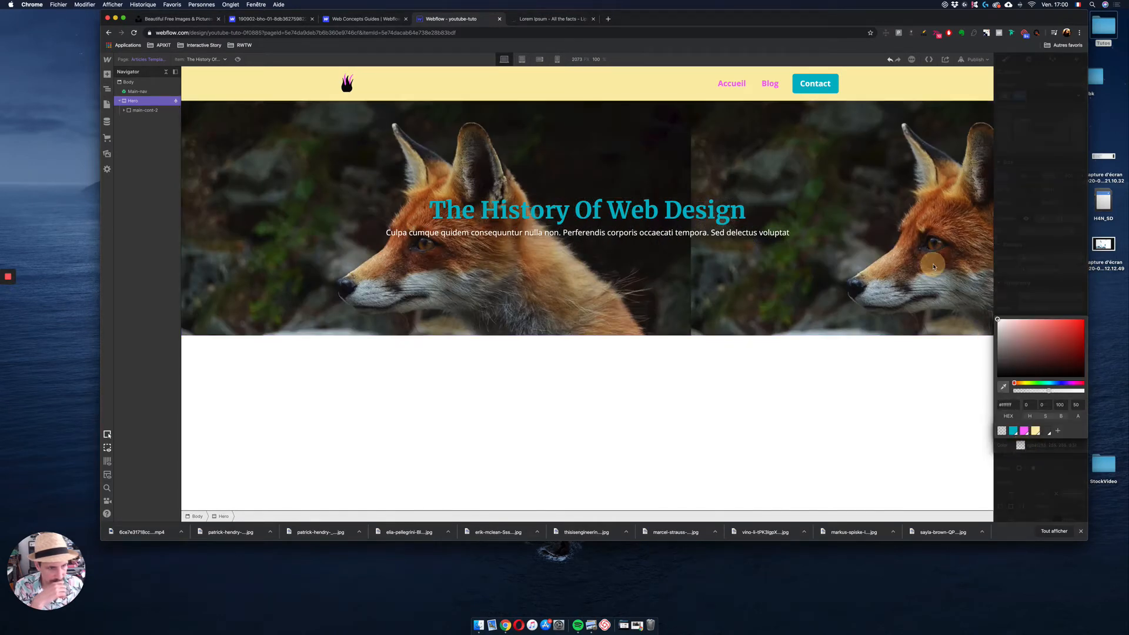
left_click(1011, 292)
left_click(955, 469)
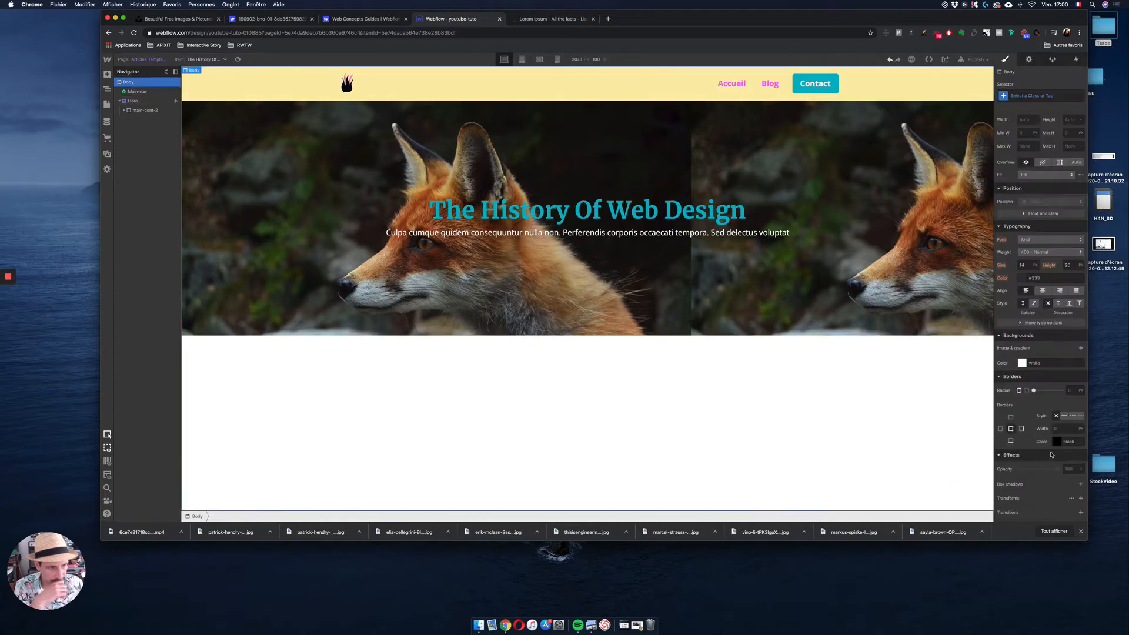
Step: Check the size and position settings of the Hero's example-bg.png background layer
left_click(133, 101)
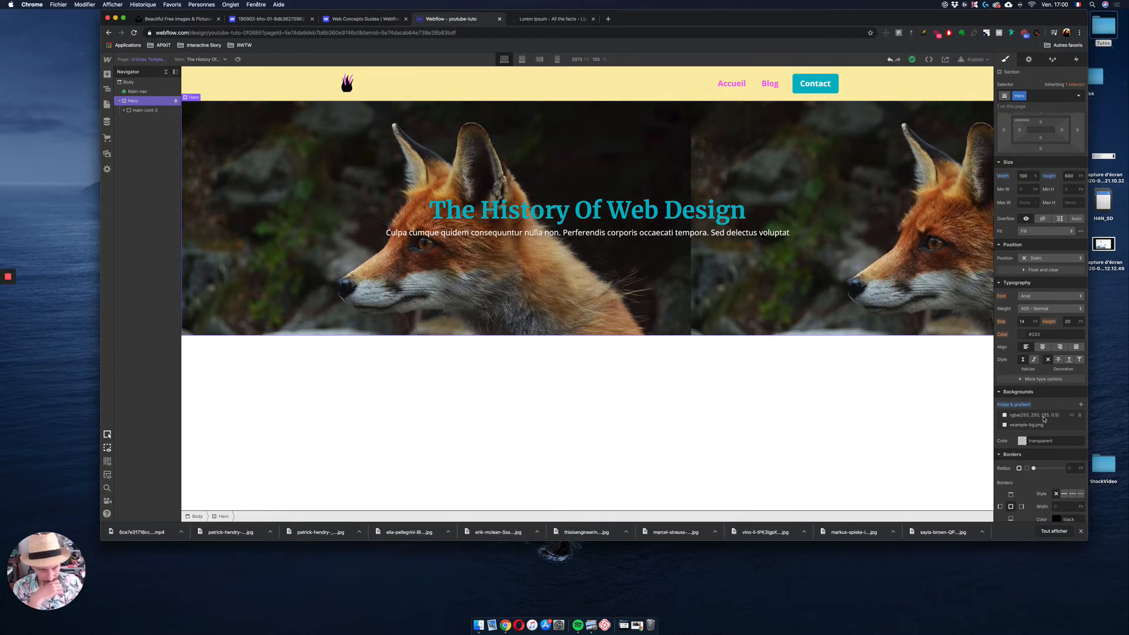
left_click(1038, 425)
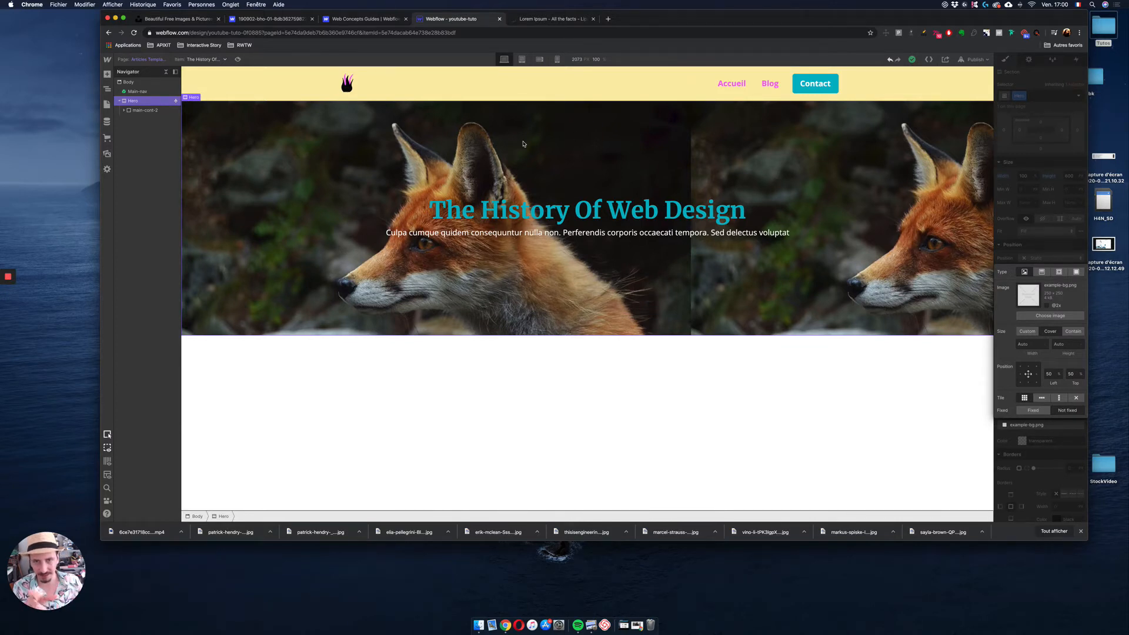
left_click(910, 488)
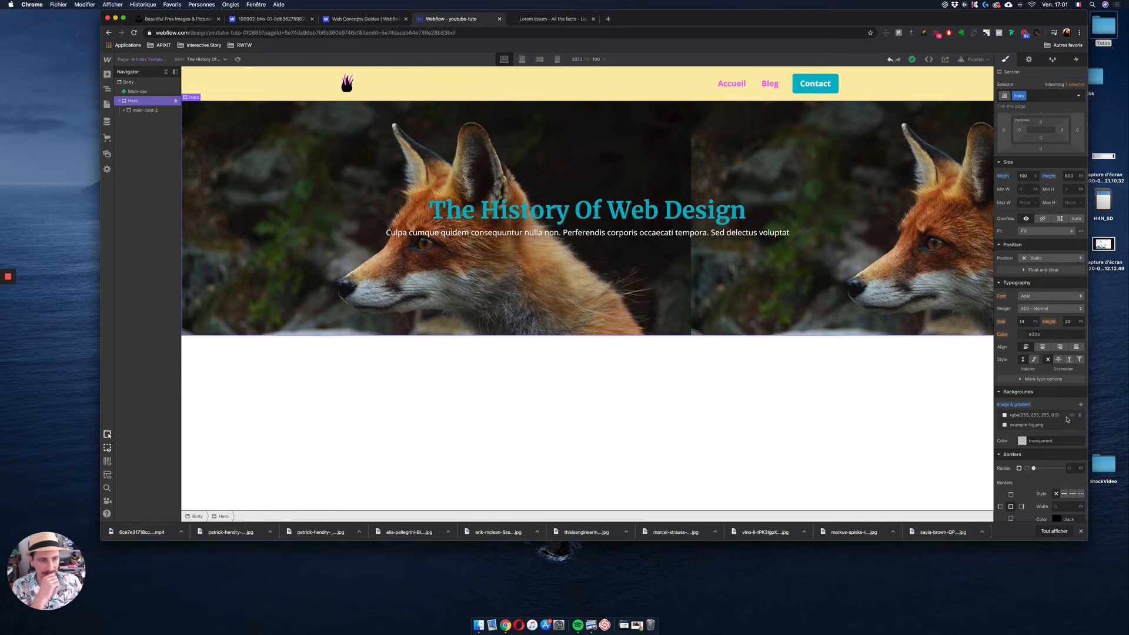
Step: Remove all existing image and colour layers from the Hero section's background
left_click(1081, 415)
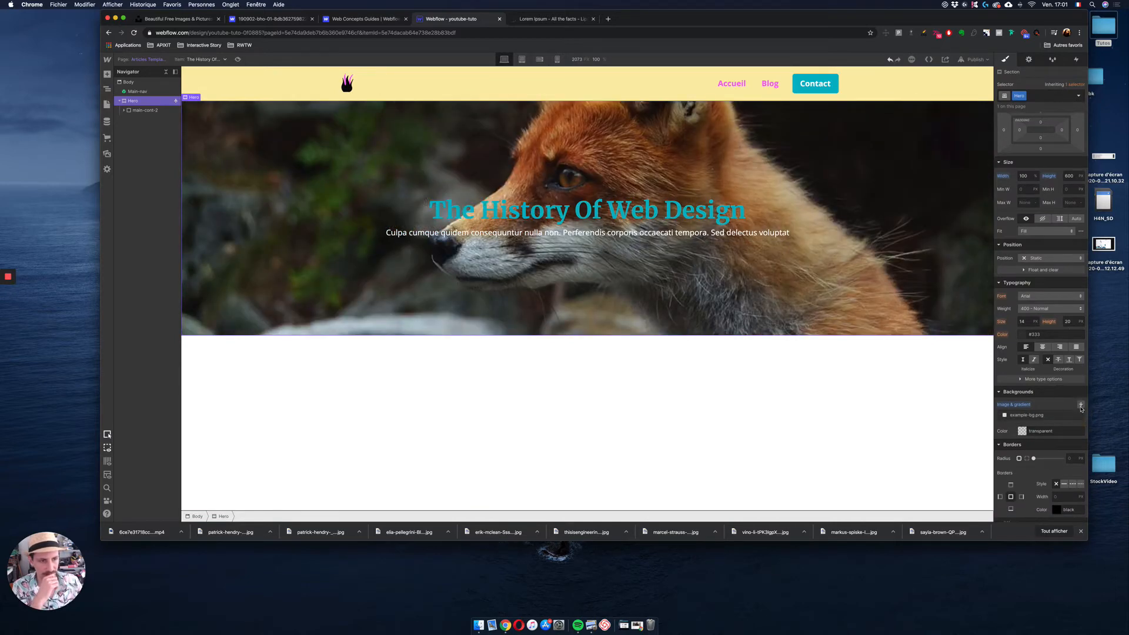
left_click(1081, 405)
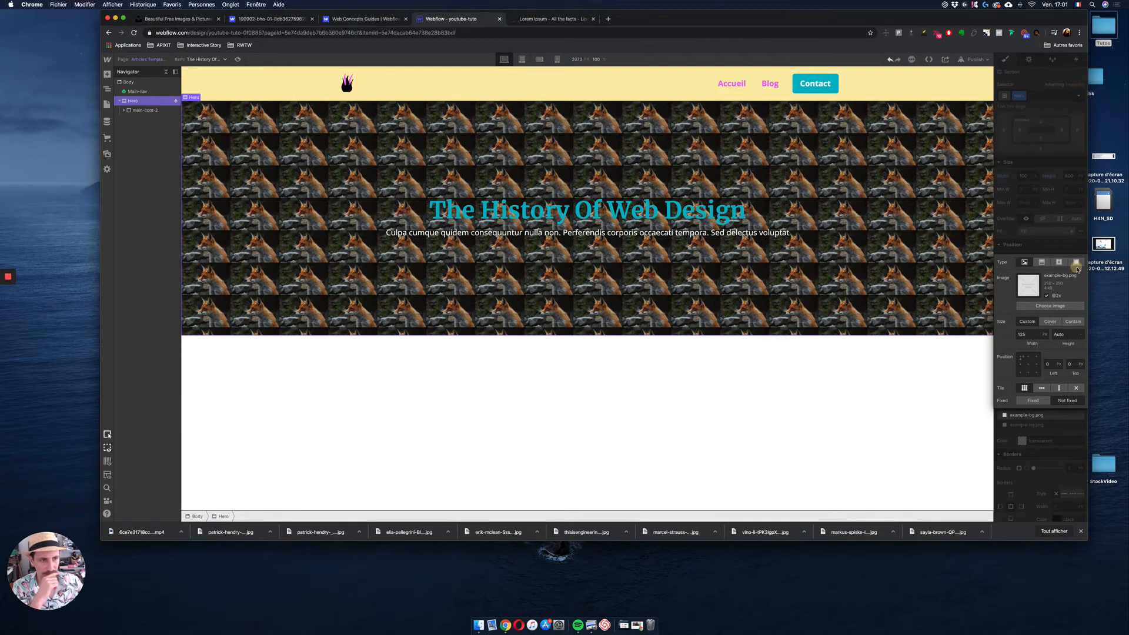
left_click(1076, 262)
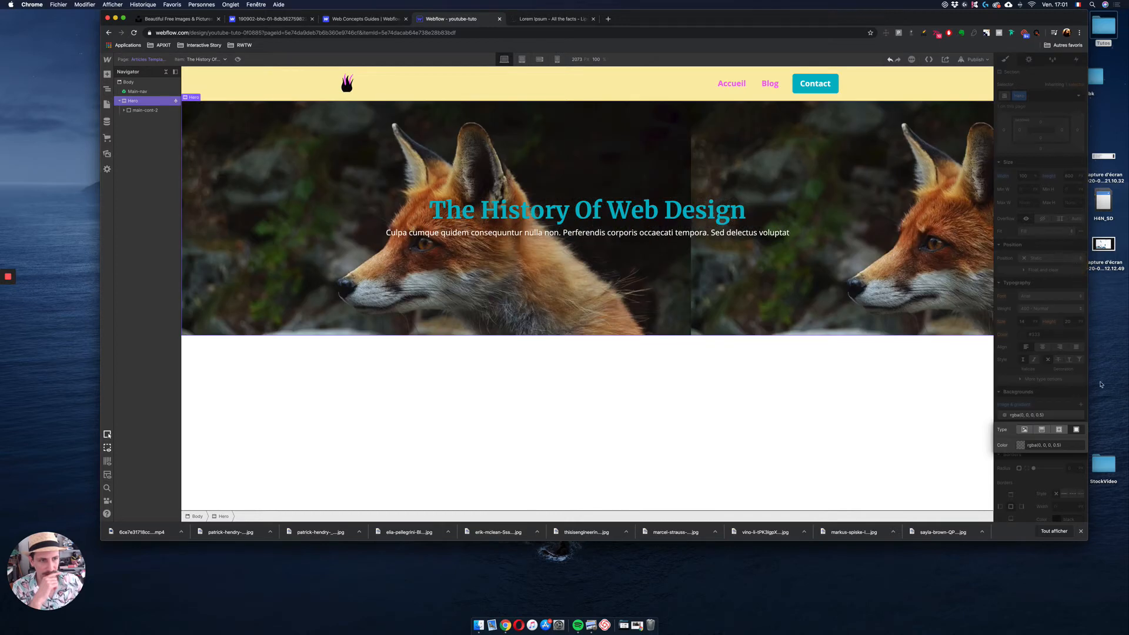
left_click(1071, 407)
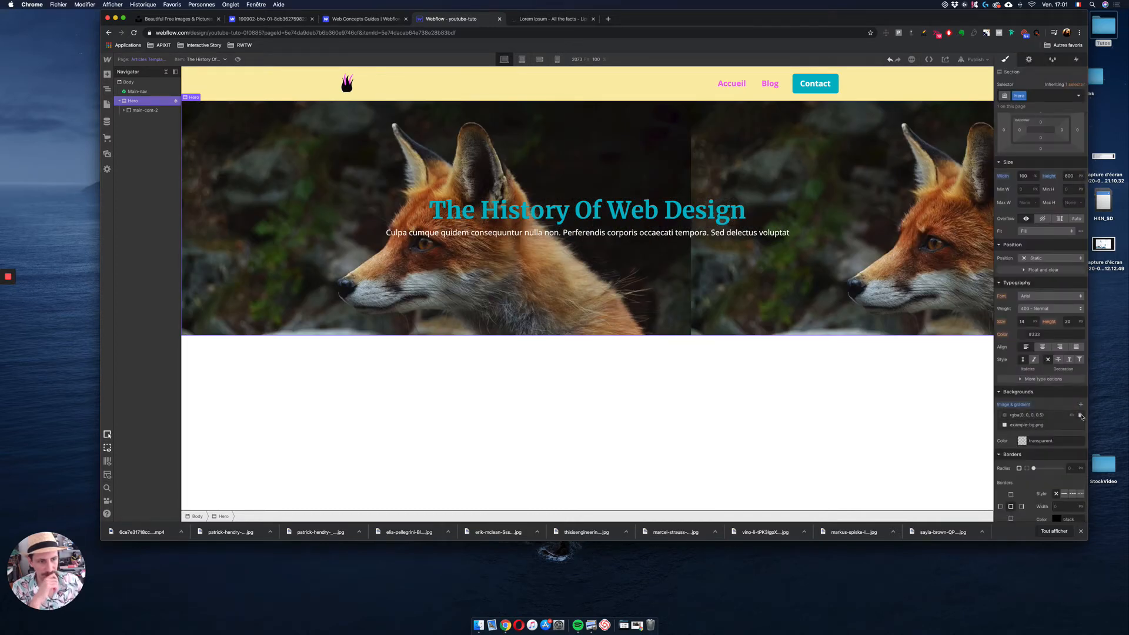
left_click(1080, 416)
left_click(1081, 416)
Step: Add a new solid colour layer to the Hero's background in white (#ffffff) at 50% opacity
left_click(1081, 405)
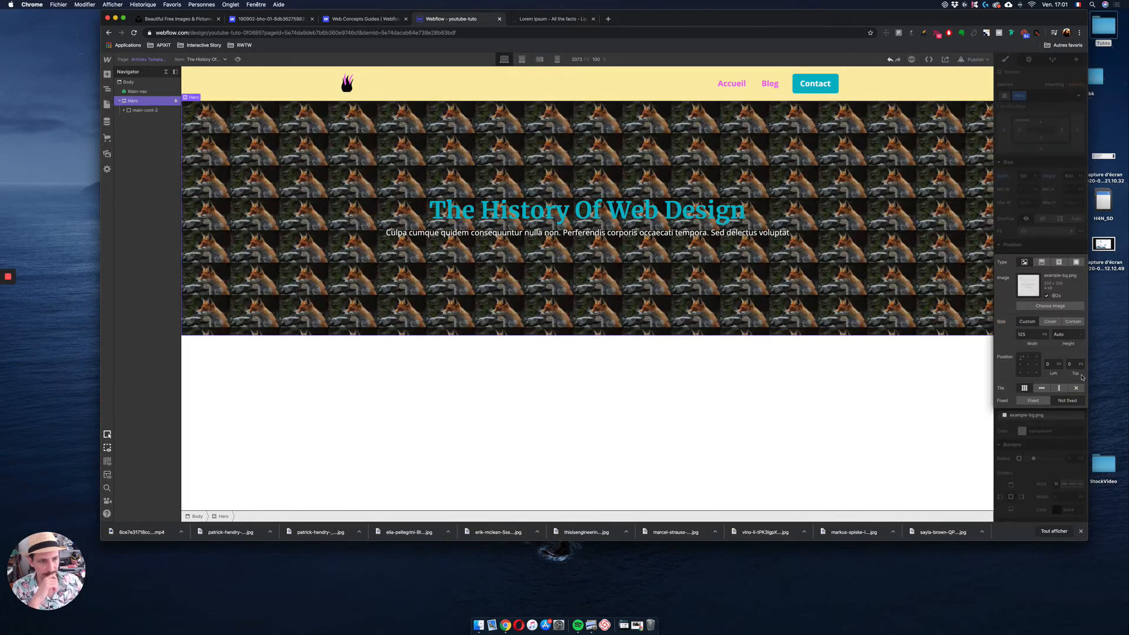
left_click(1079, 263)
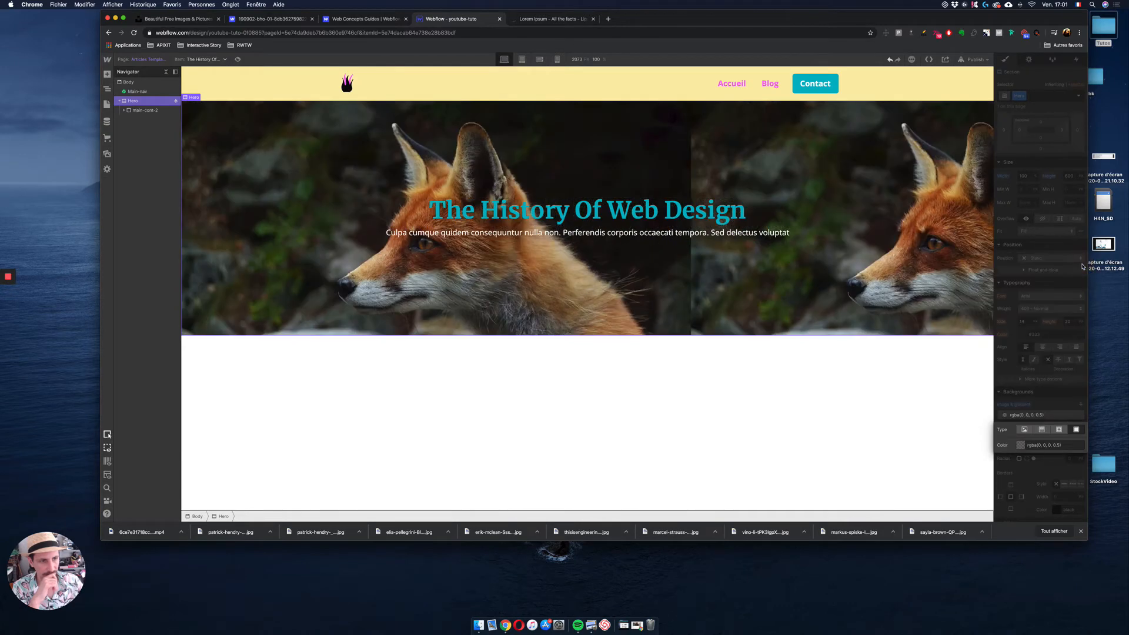
left_click(1021, 446)
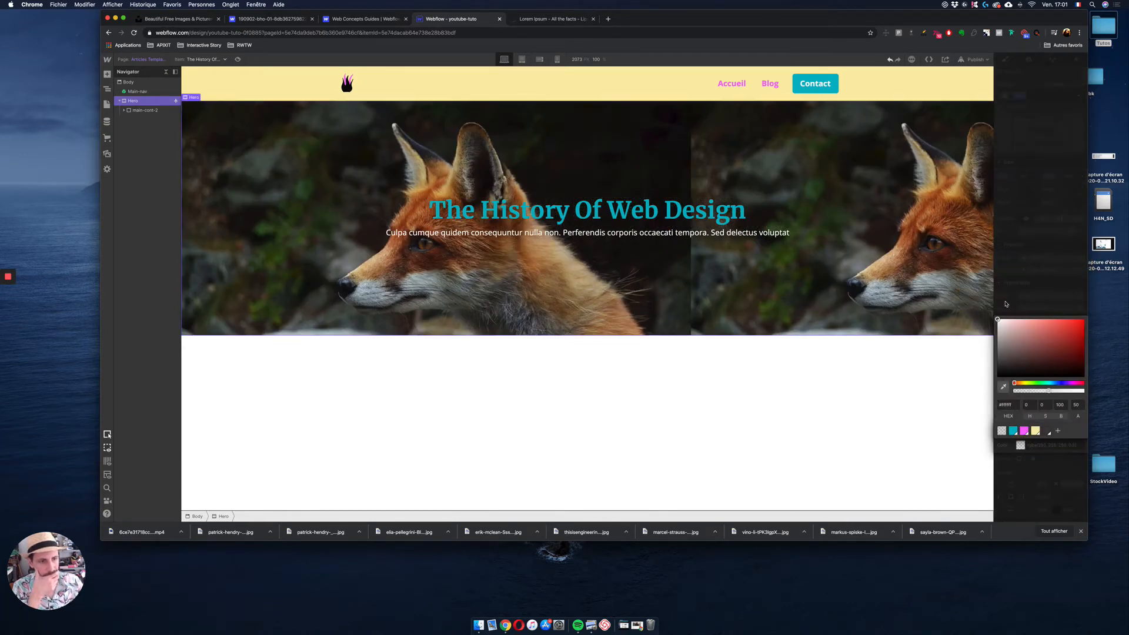
left_click(1005, 301)
left_click(1064, 404)
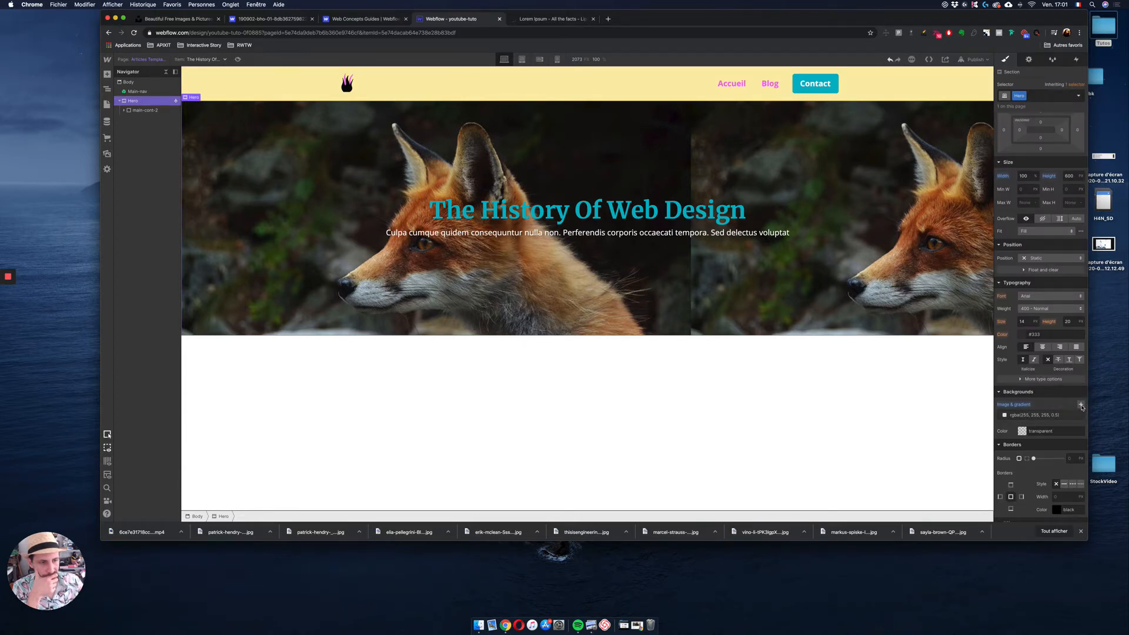
Step: Add an image layer with Cover size and centred position to the Hero's background, and place it beneath the white overlay
left_click(1081, 405)
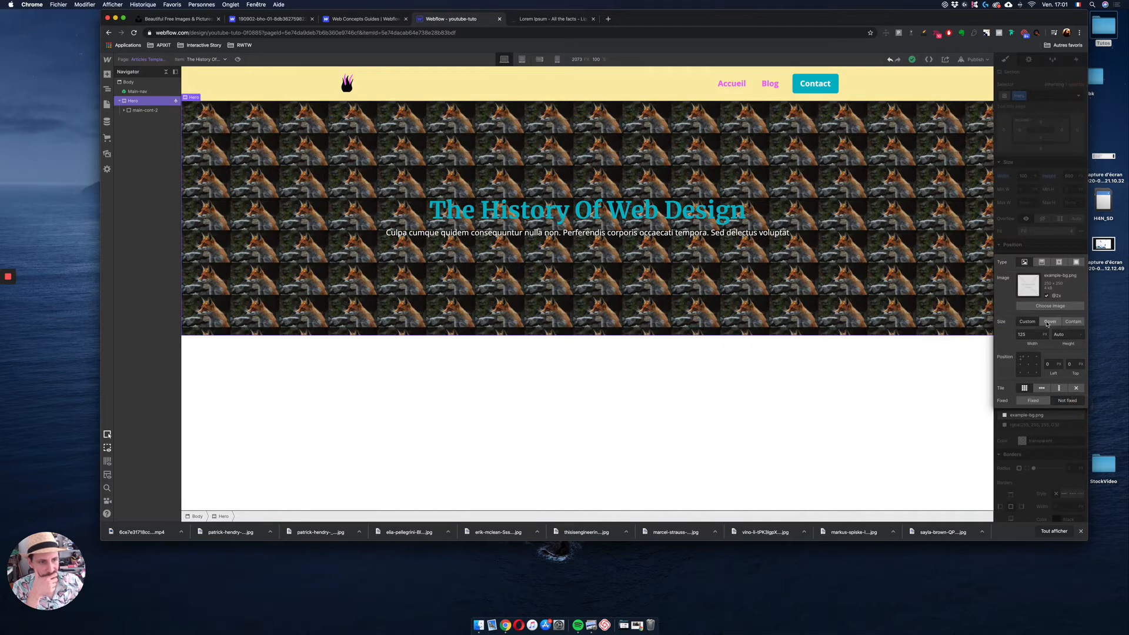
left_click(1050, 322)
left_click(1030, 367)
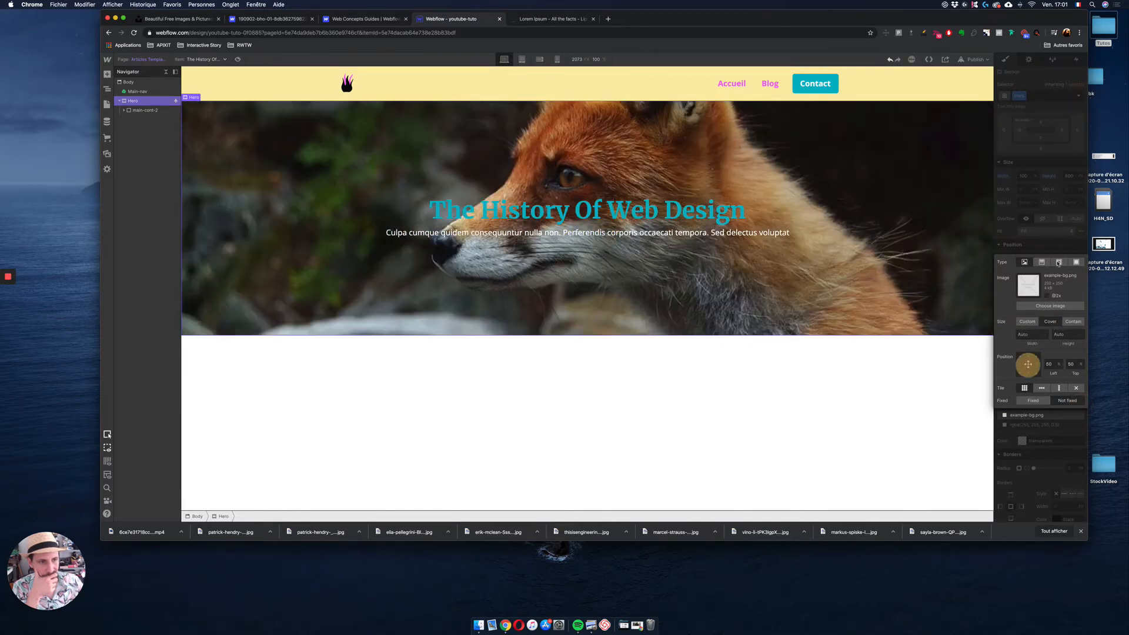
key("Escape")
left_click_drag(1045, 426, 1045, 417)
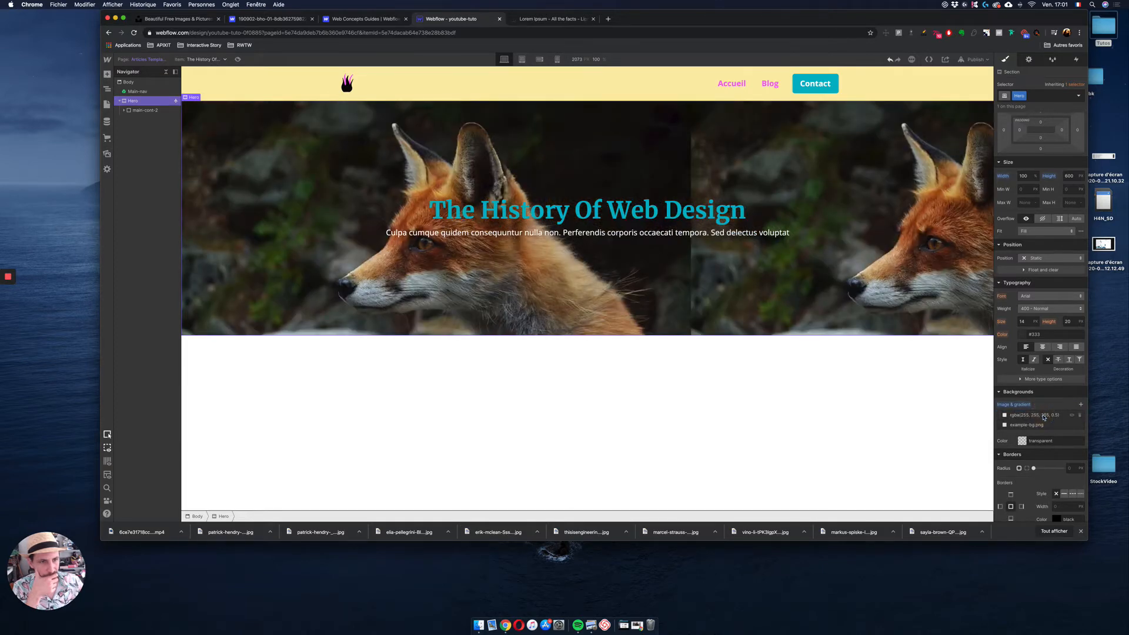
Step: Disconnect the Hero's background image from Articles and choose the desert tent photo for its image layer
left_click(1029, 60)
left_click(1002, 149)
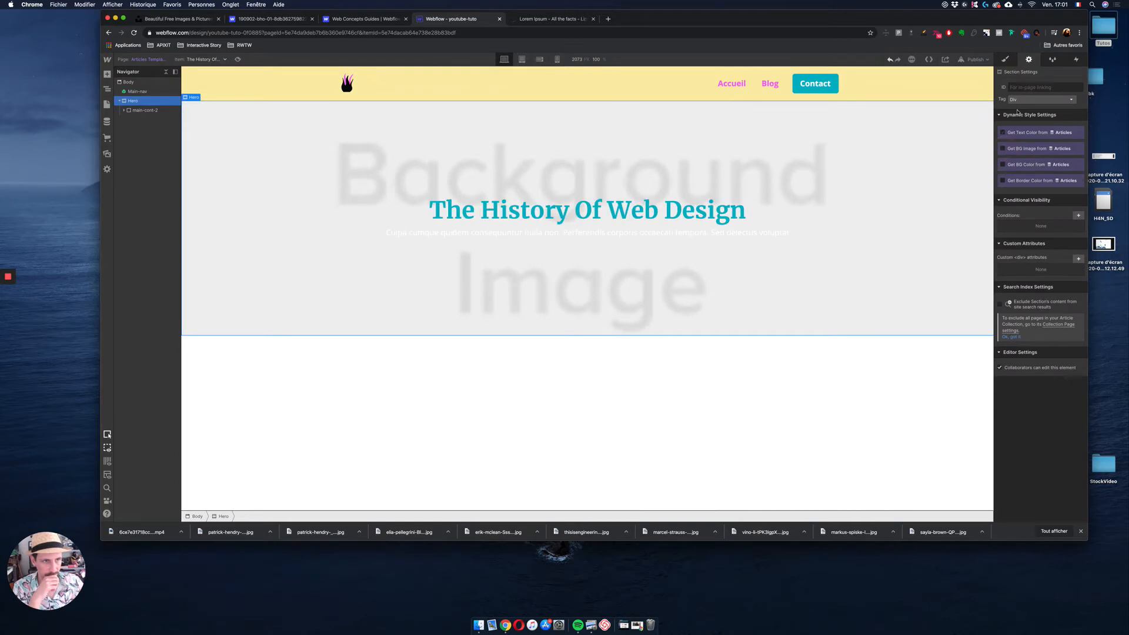
left_click(1005, 59)
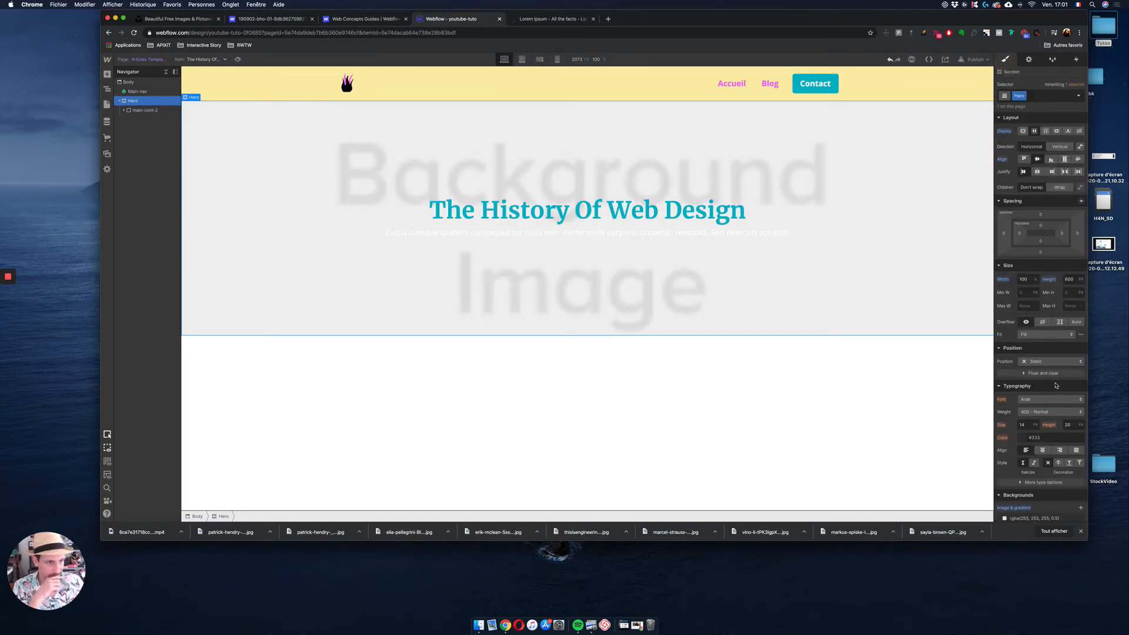
scroll(1056, 385, "down", 3)
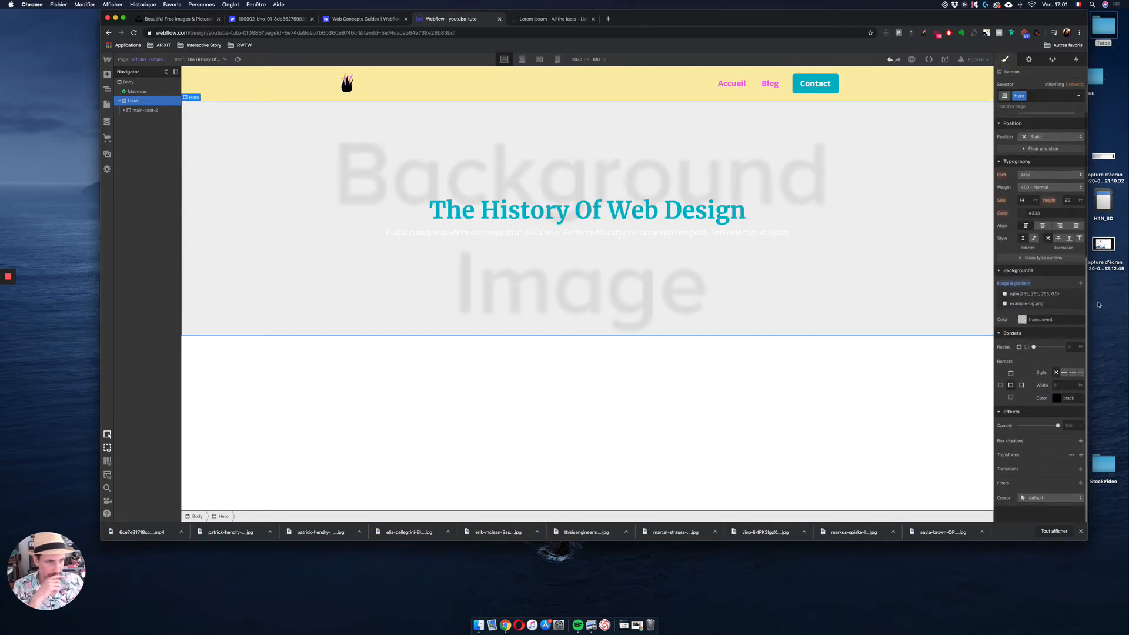
left_click(1053, 303)
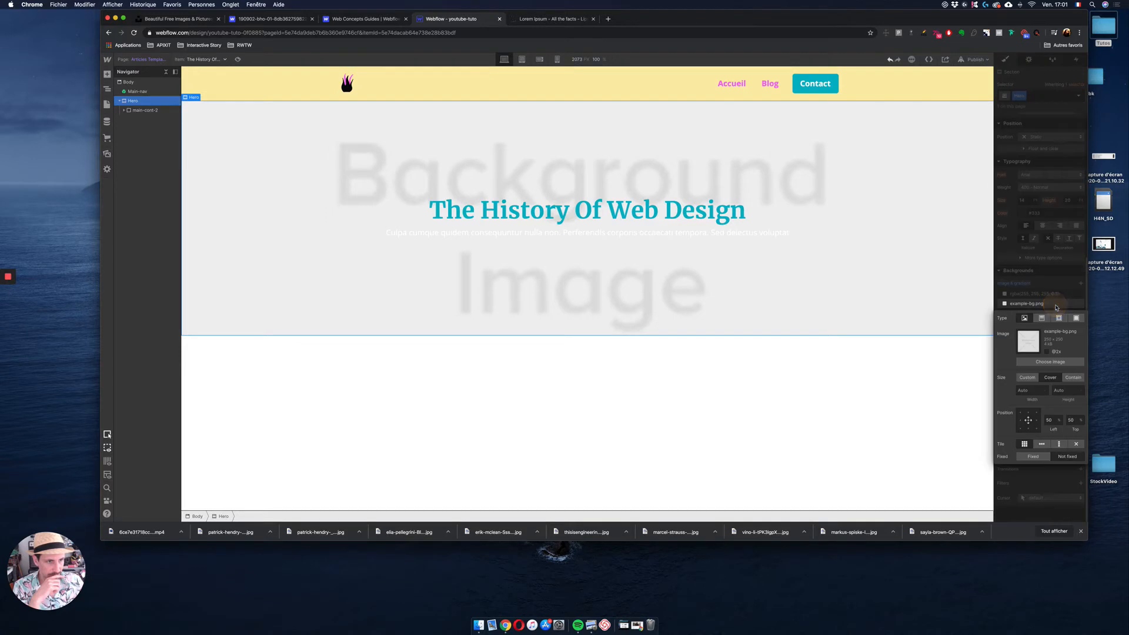
left_click(1059, 363)
left_click(131, 135)
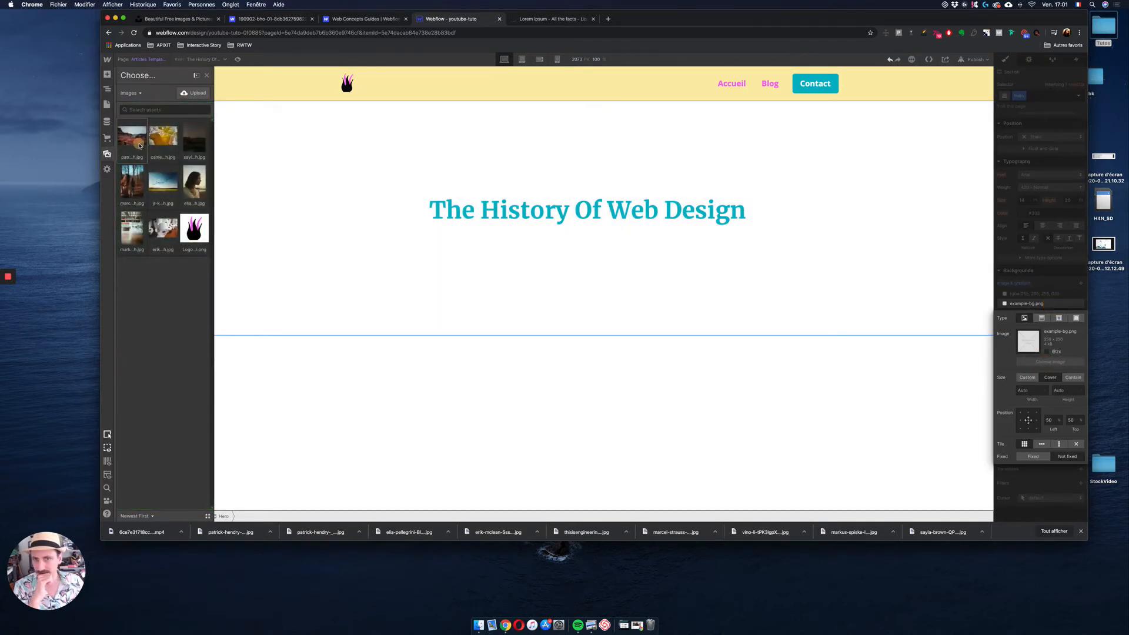
left_click(567, 239)
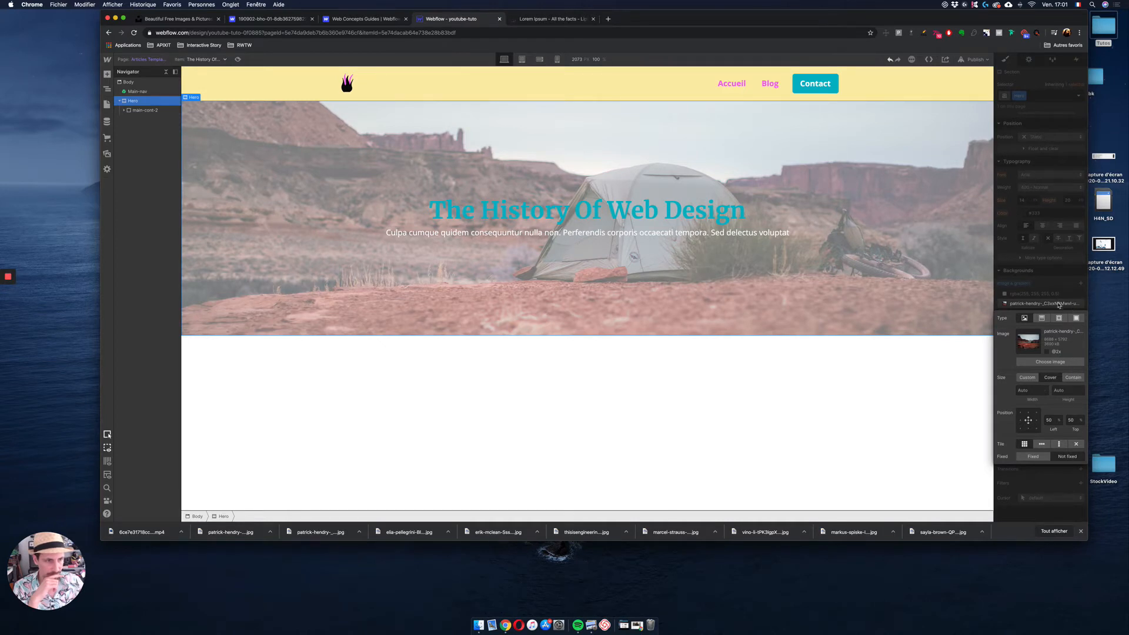
left_click(1059, 304)
Step: Get the Hero's background image from the Articles collection again, using the Main-img field
left_click(1028, 60)
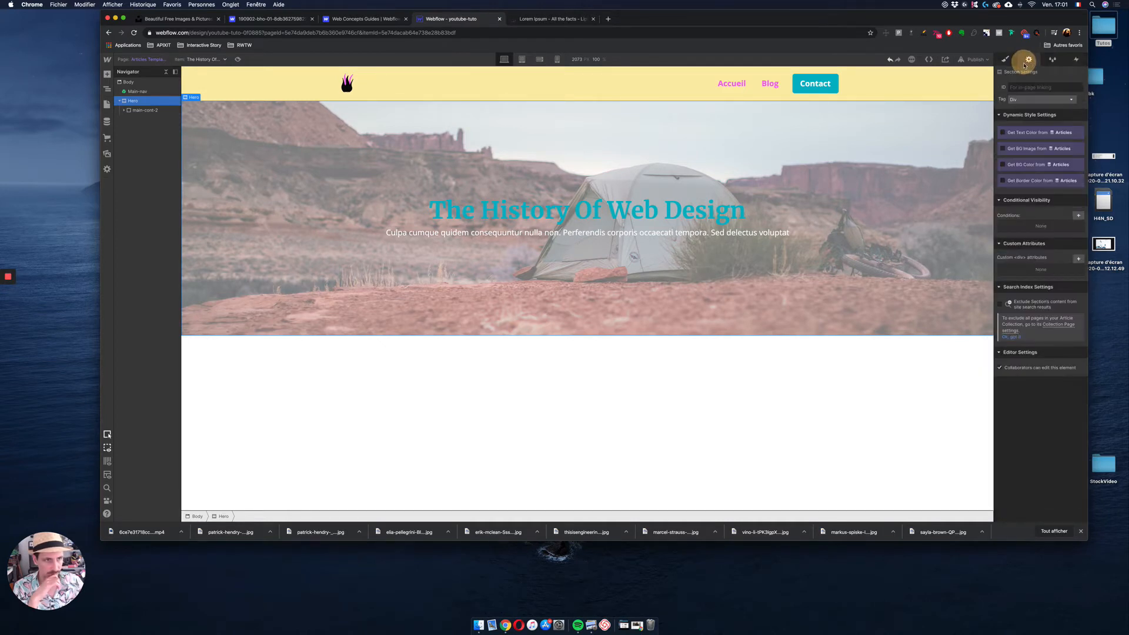
left_click(1027, 149)
left_click(1027, 158)
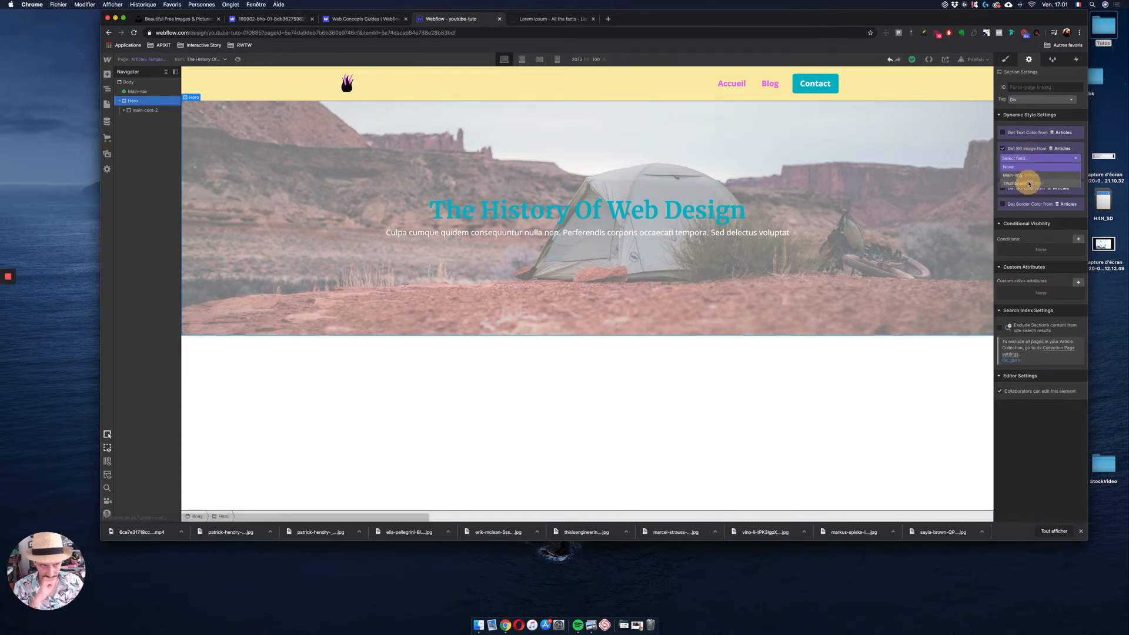
left_click(1031, 177)
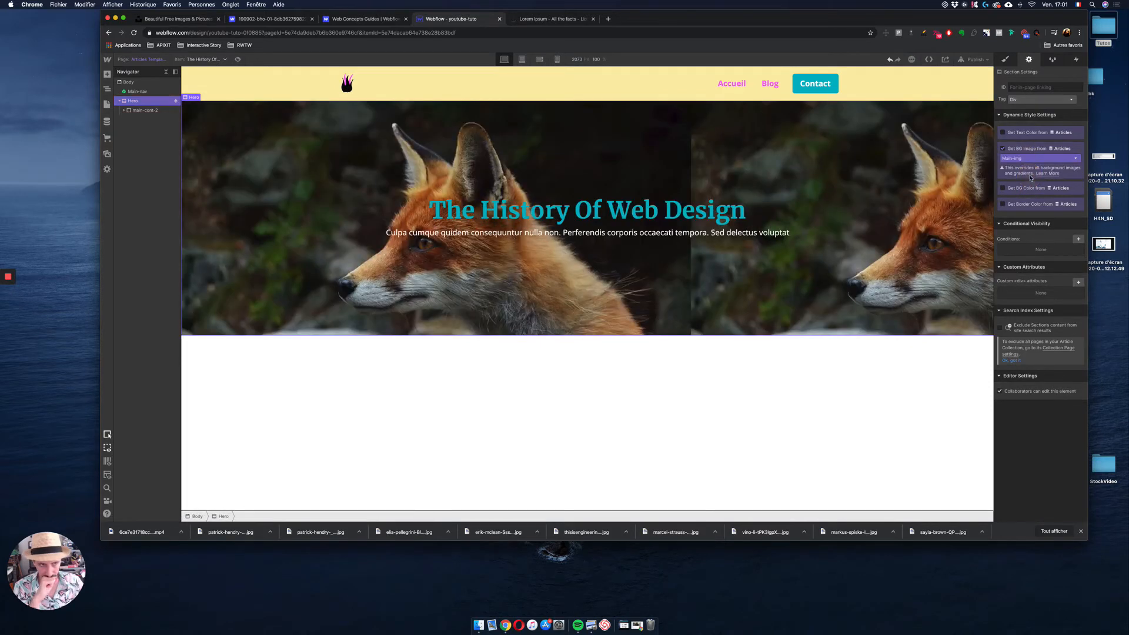
Step: Try a new Cover-sized, centred image layer in the Hero's background, reorder it relative to the white overlay, and delete it
left_click(1006, 59)
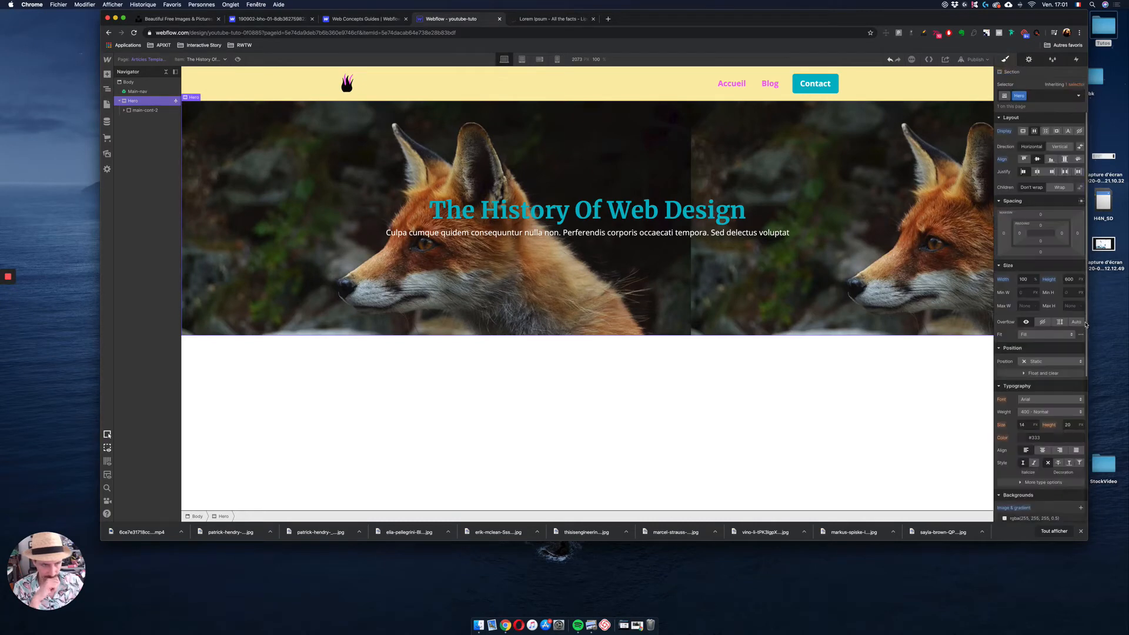
scroll(1064, 435, "down", 3)
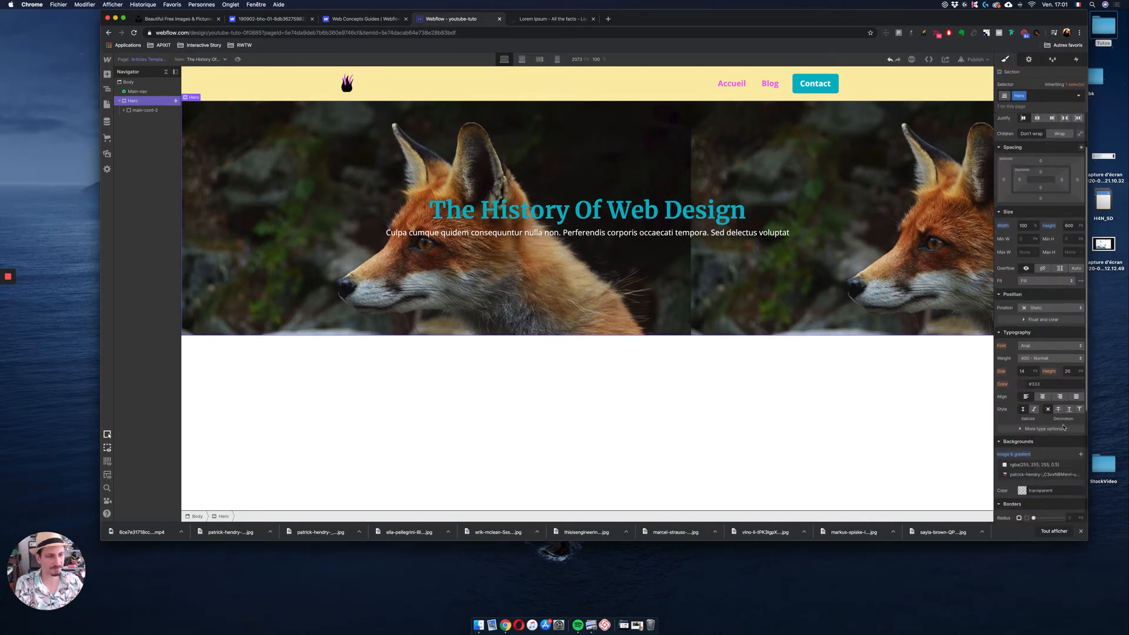
left_click(1058, 440)
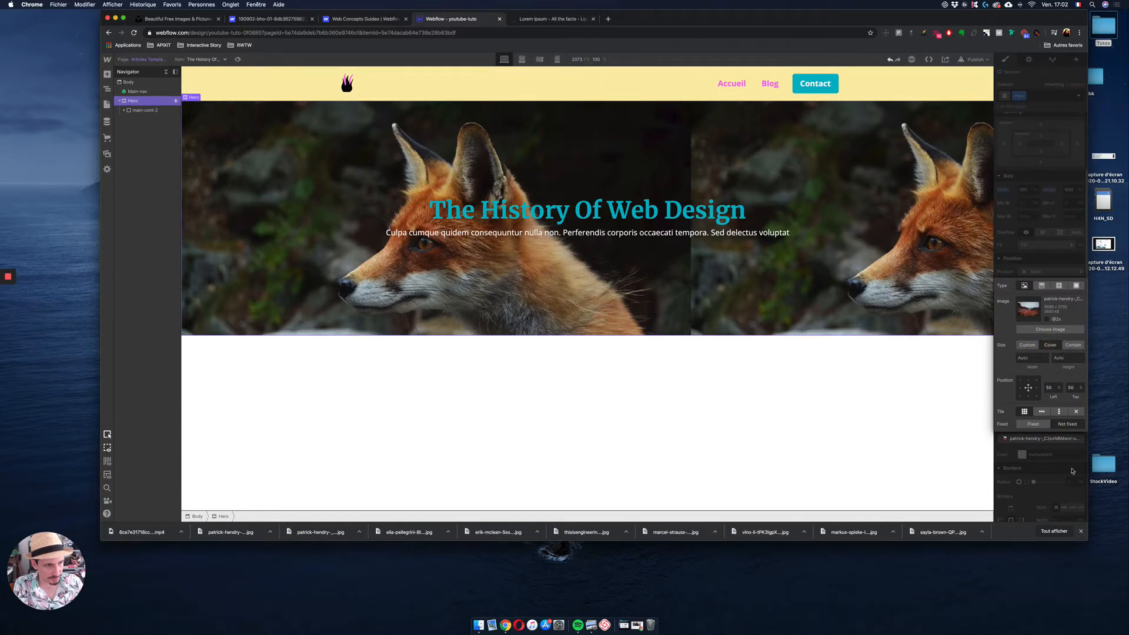
left_click(1049, 461)
left_click(1081, 418)
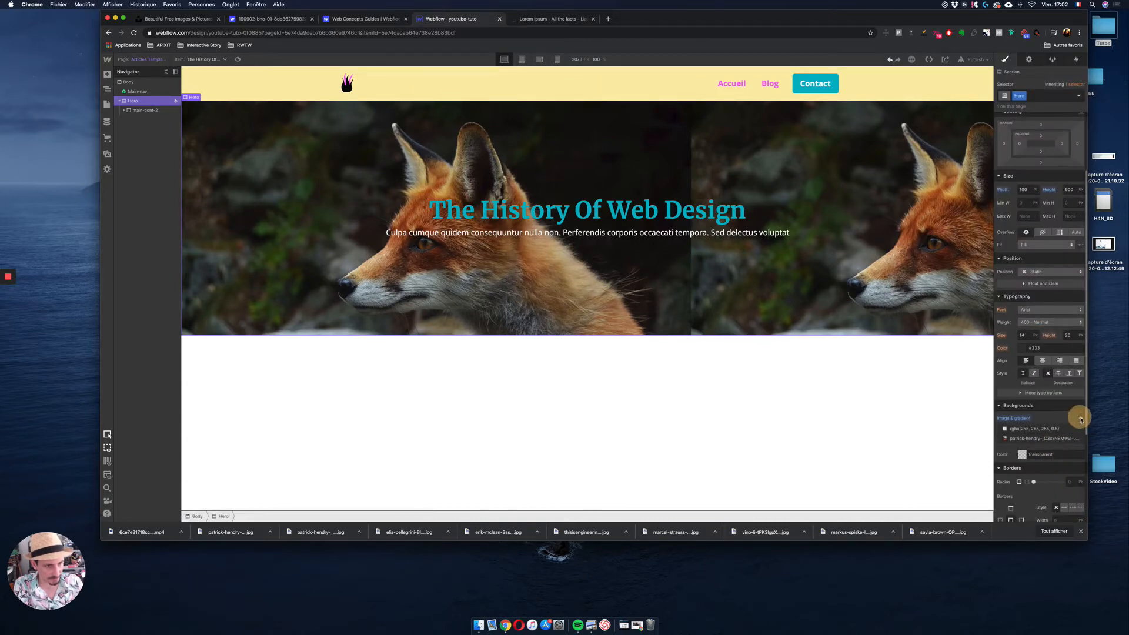
left_click(1051, 335)
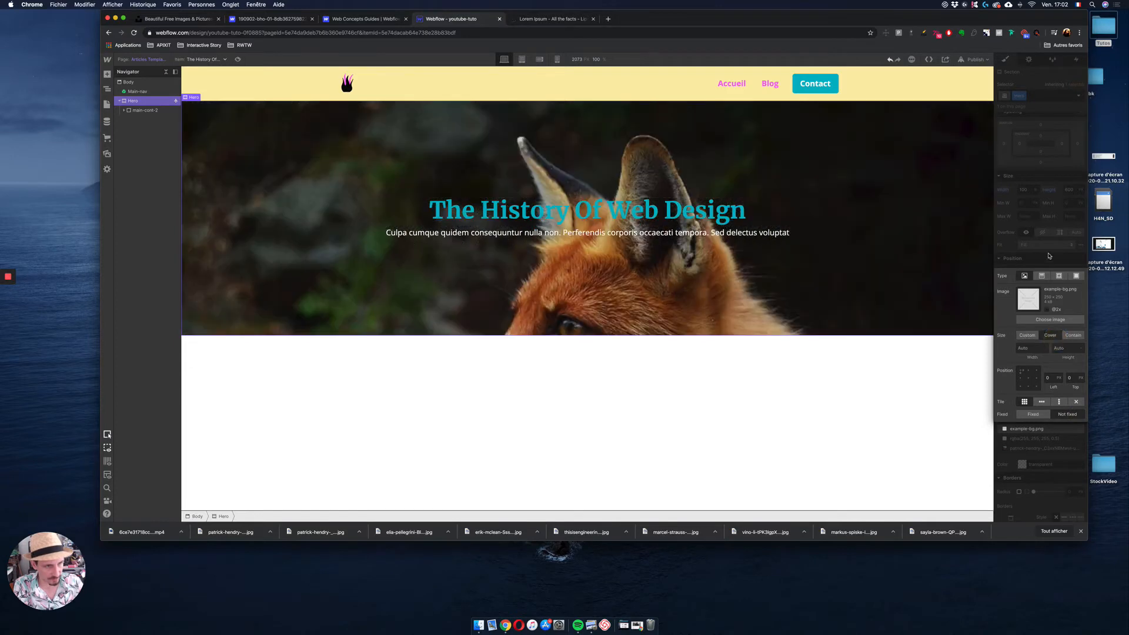
left_click(1029, 385)
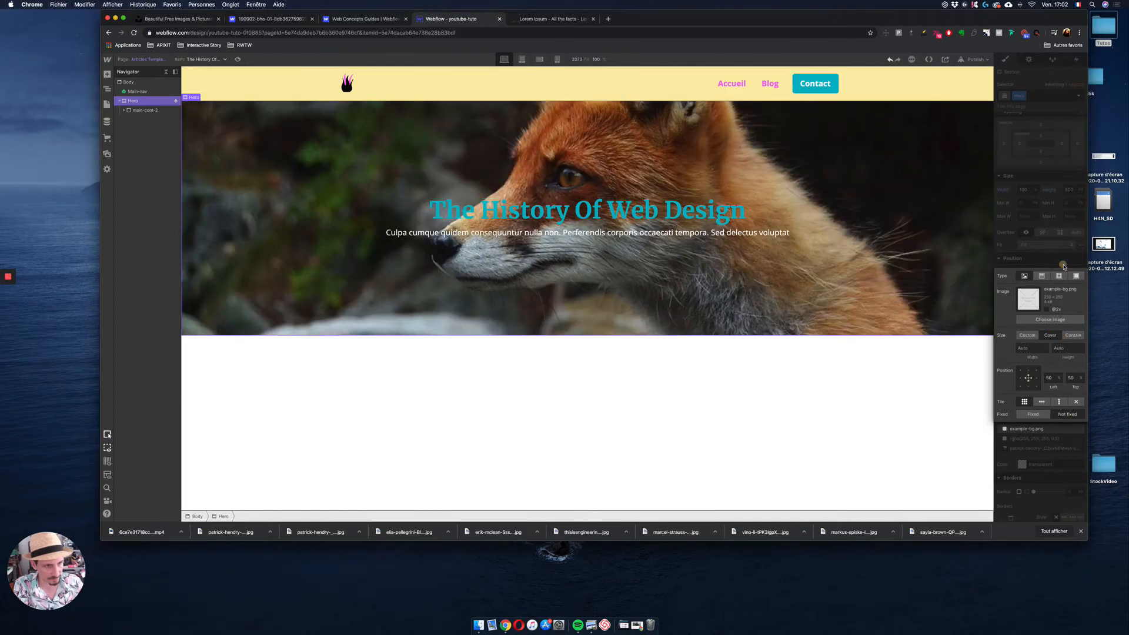
left_click(1064, 264)
left_click_drag(1028, 441, 1029, 429)
left_click(1081, 438)
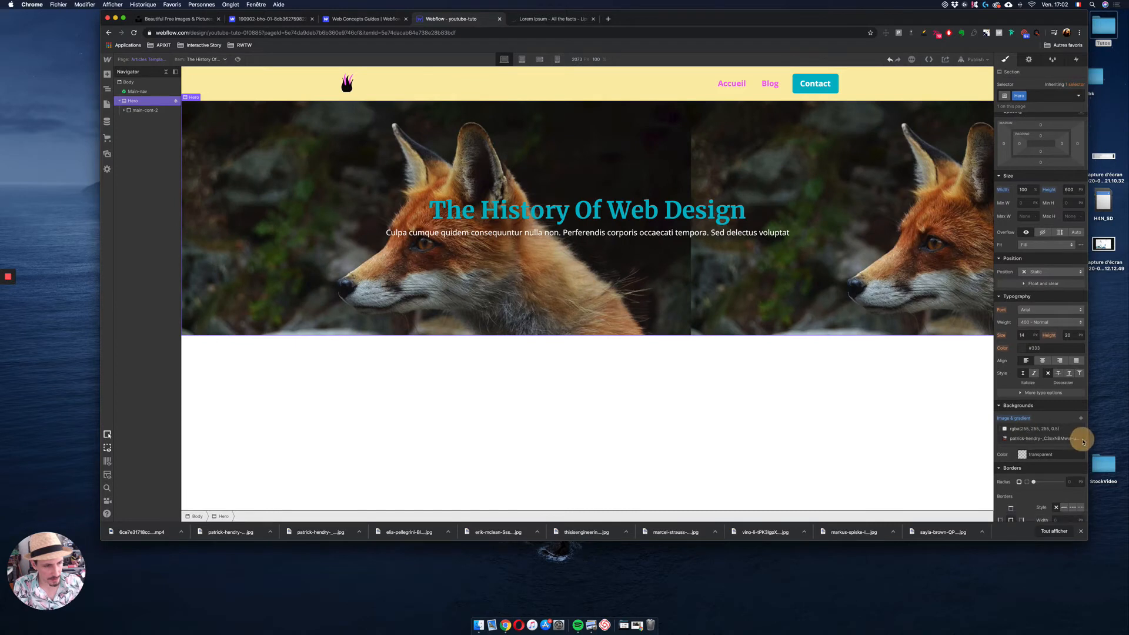
Step: Replace the Hero's photo layer and white overlay with a single image background layer set to Cover and centred
left_click(1081, 440)
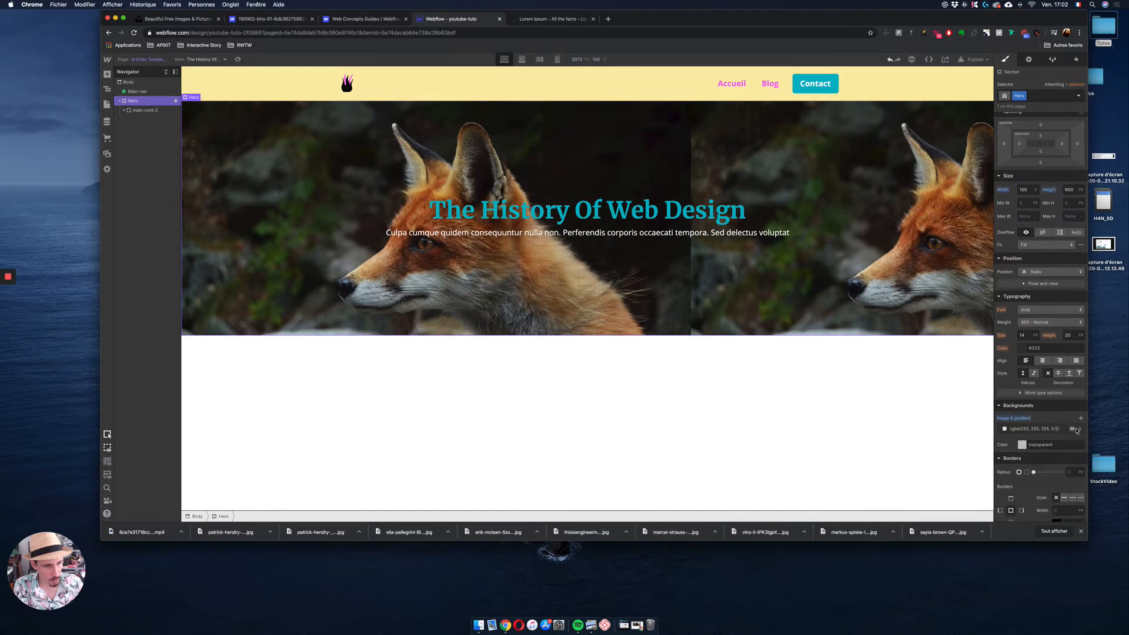
left_click(1080, 429)
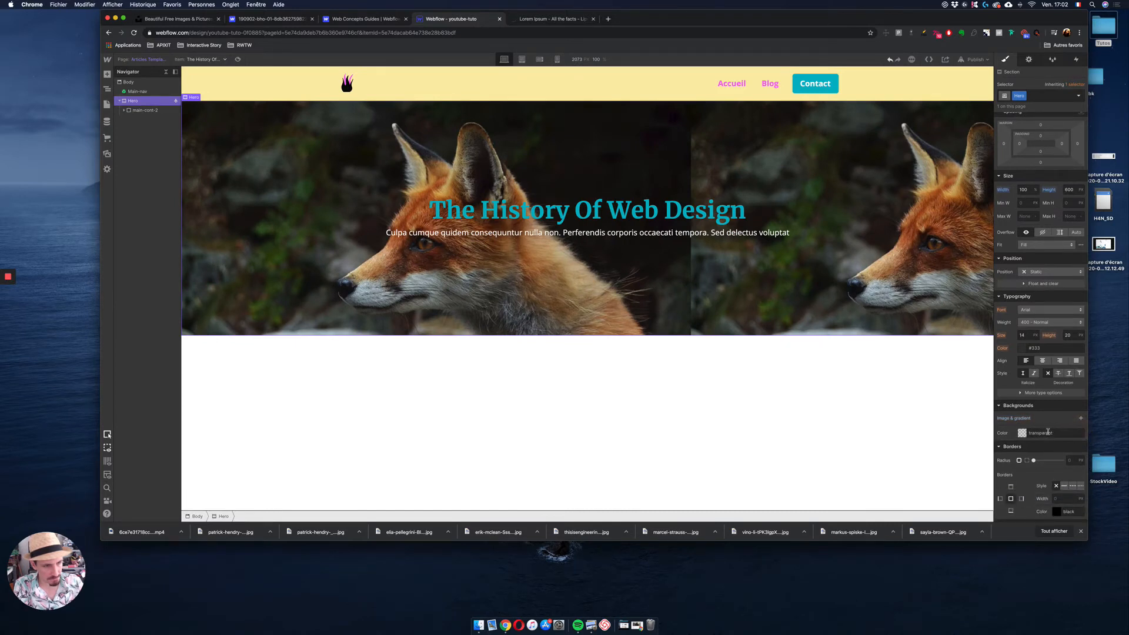
left_click(1081, 418)
left_click(1051, 336)
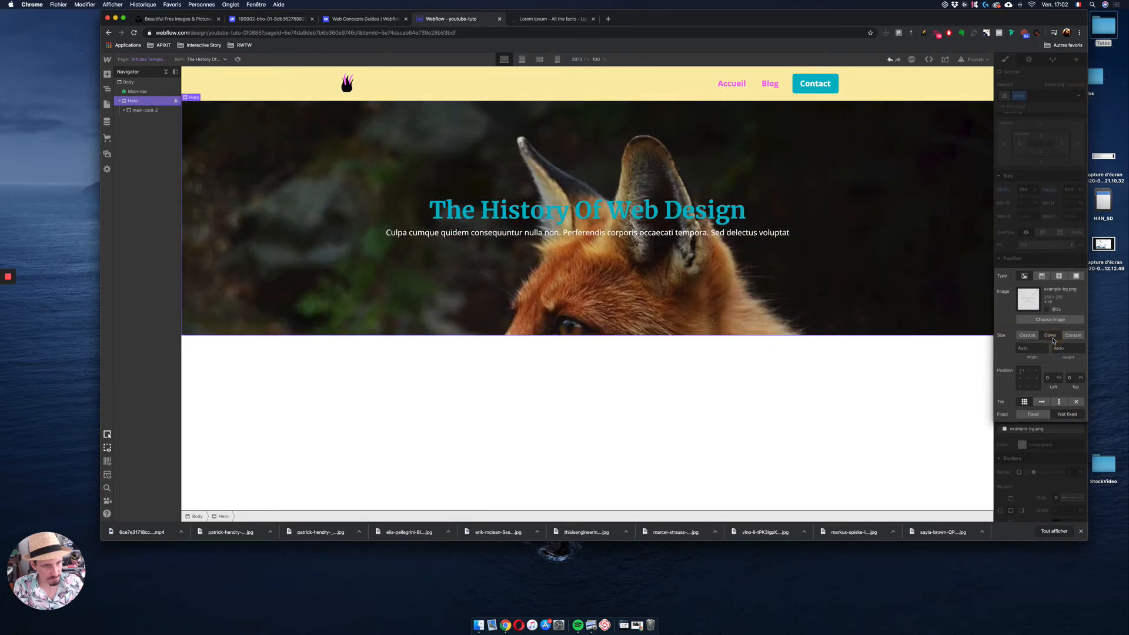
left_click(1030, 381)
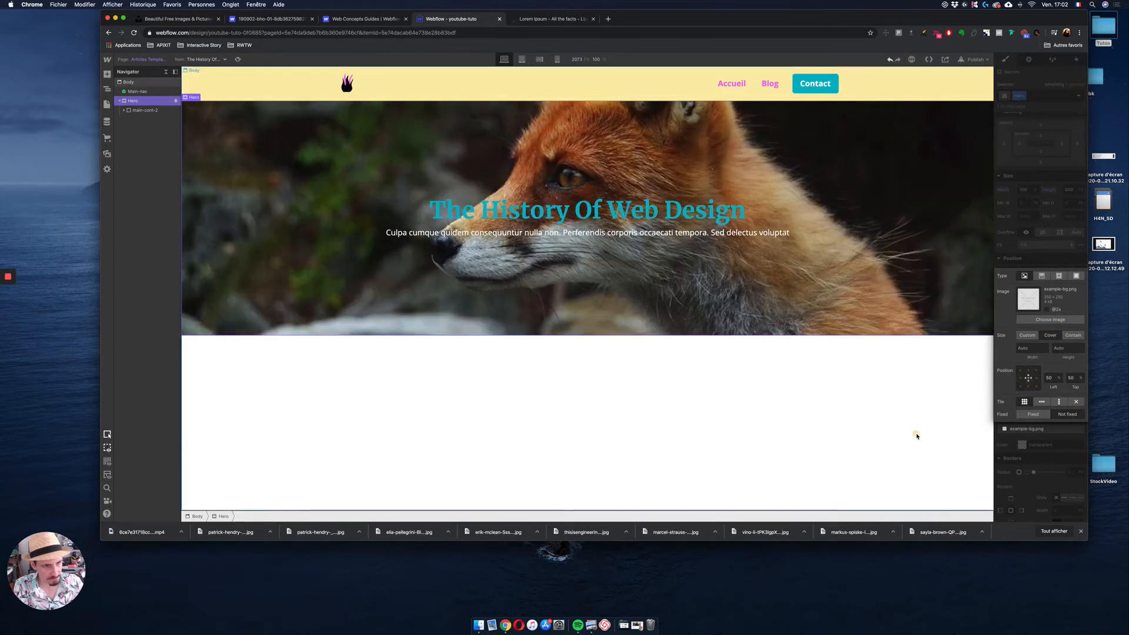
left_click(917, 436)
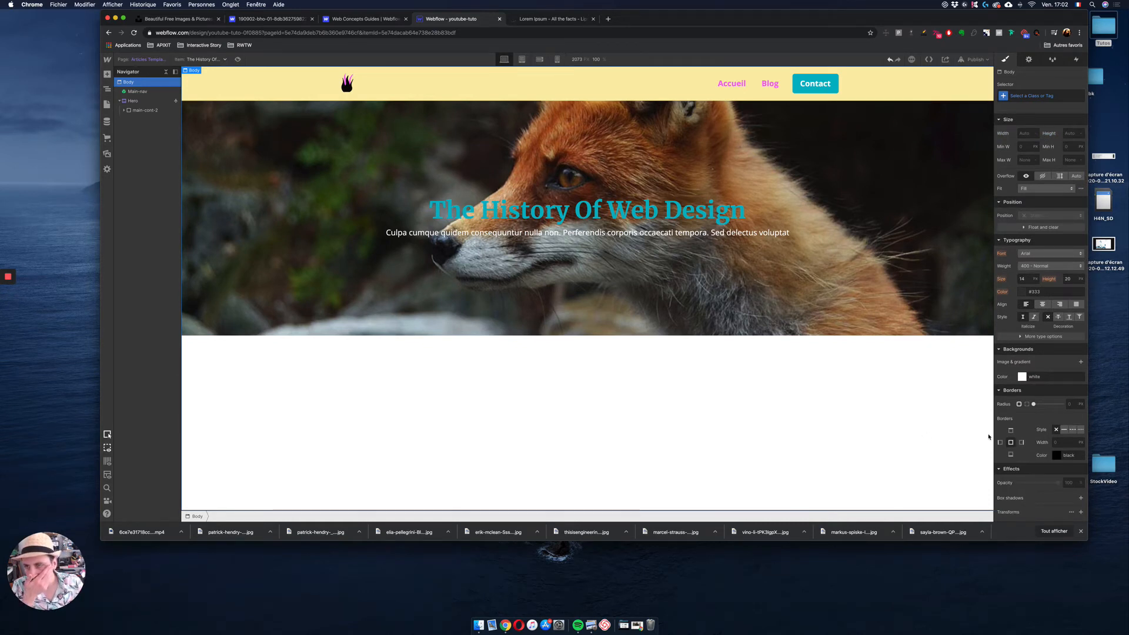
Step: Set the background colour of the Hero's main-cont-2 container to solid white
left_click(142, 104)
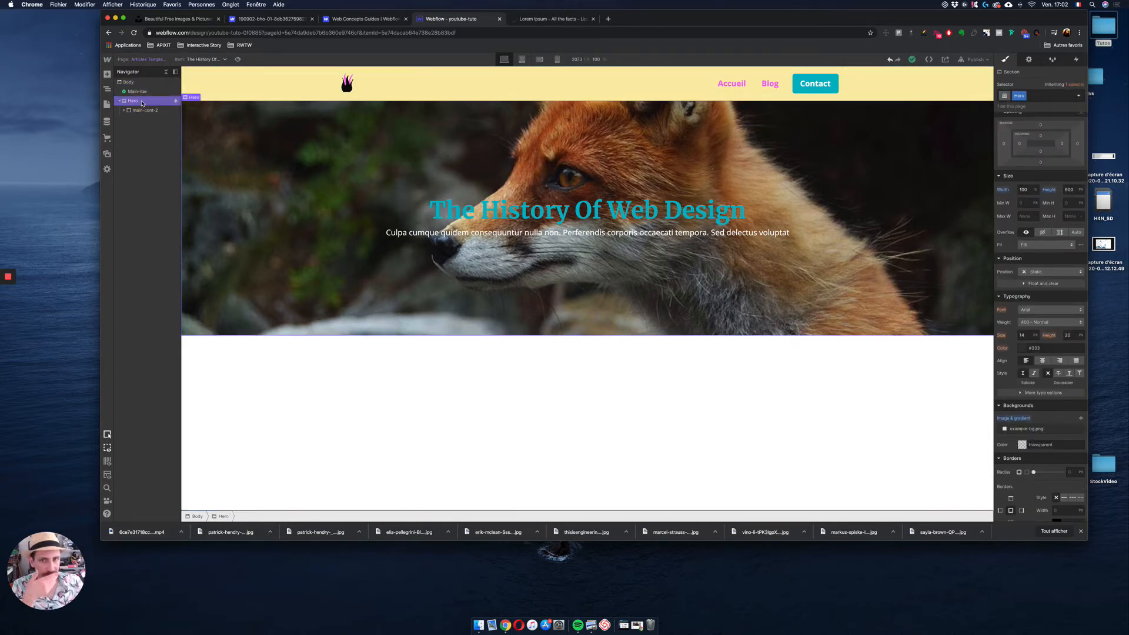
left_click(153, 115)
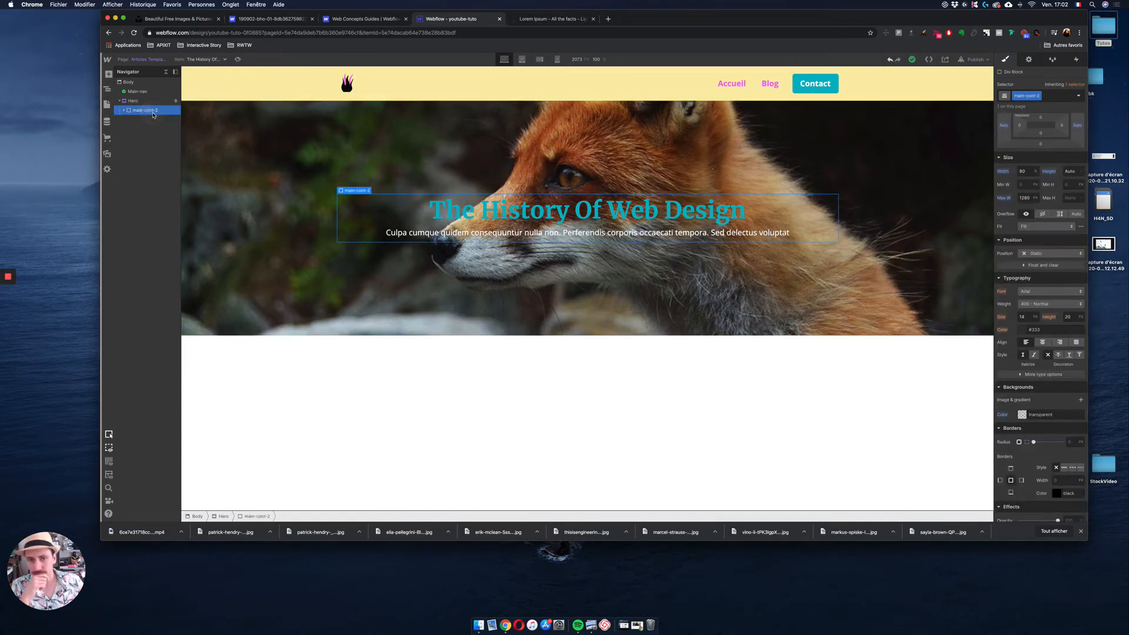
scroll(1040, 432, "down", 3)
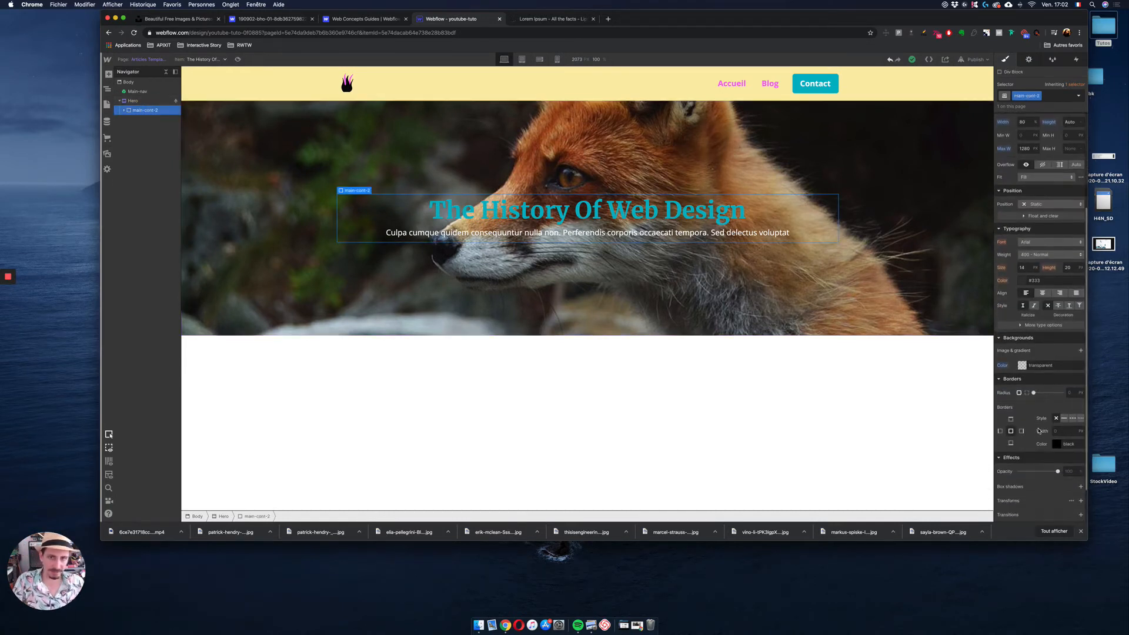
scroll(1036, 384, "down", 1)
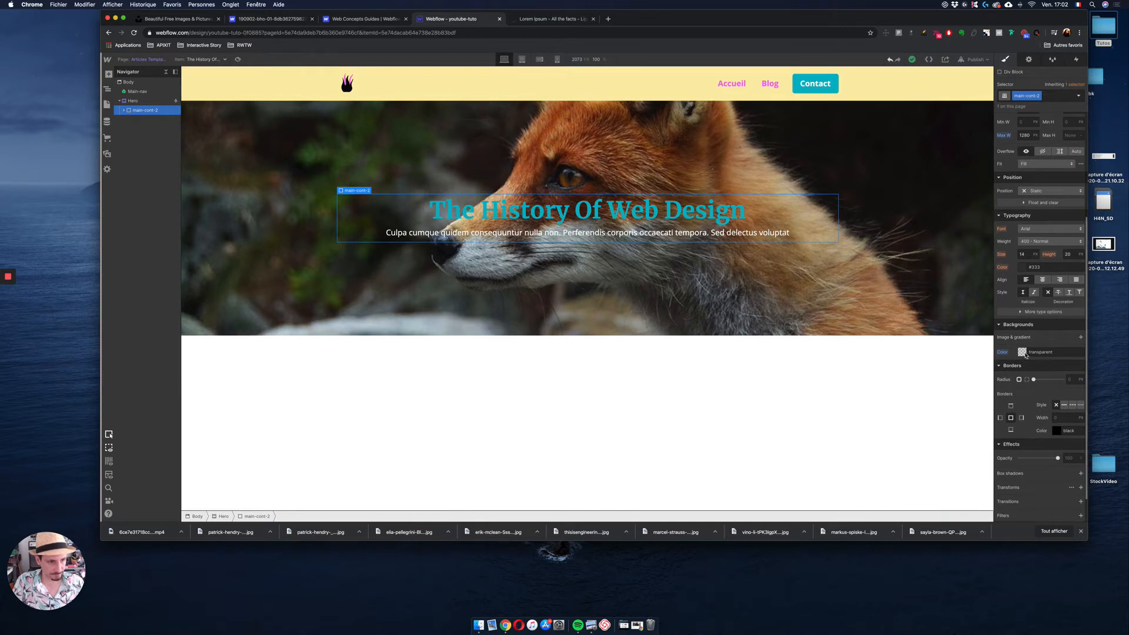
left_click(1024, 354)
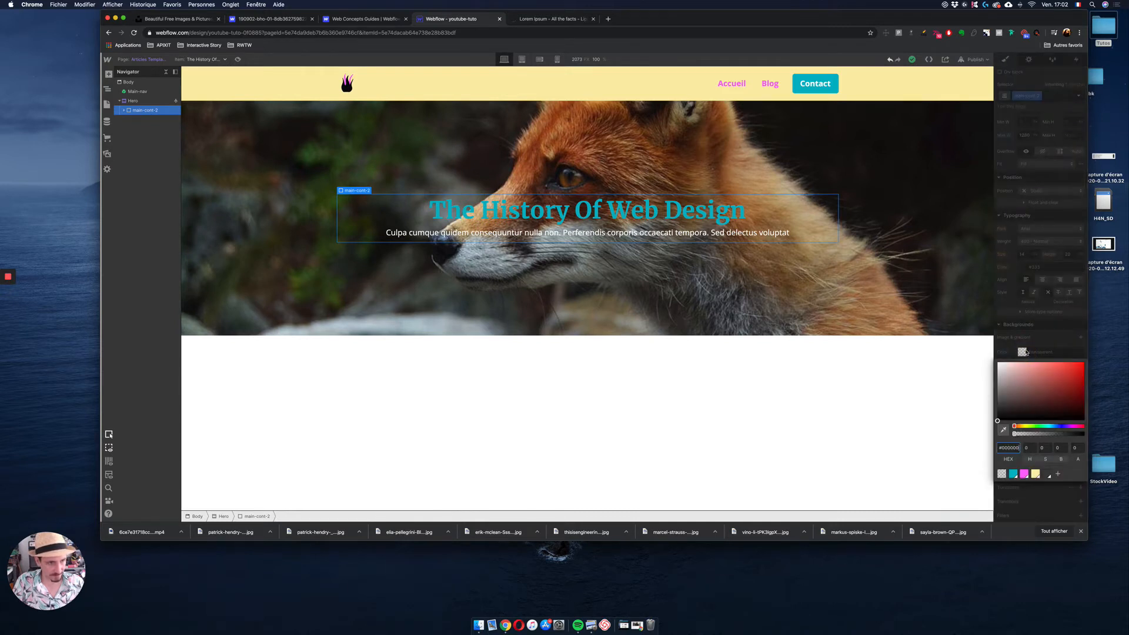
left_click_drag(1008, 391, 992, 353)
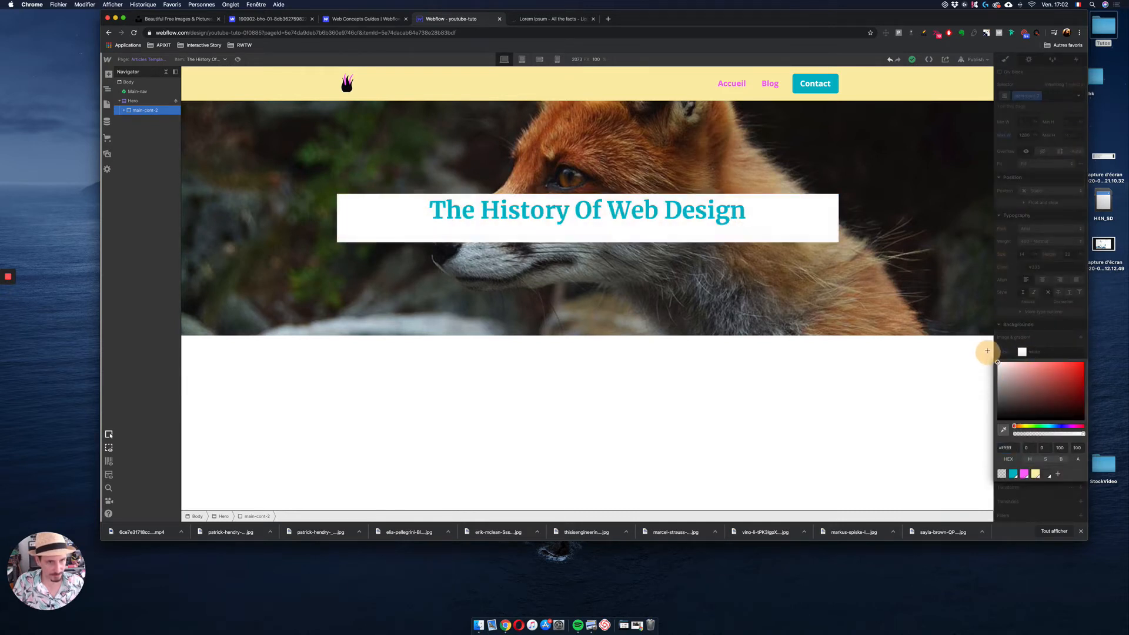
left_click(1056, 346)
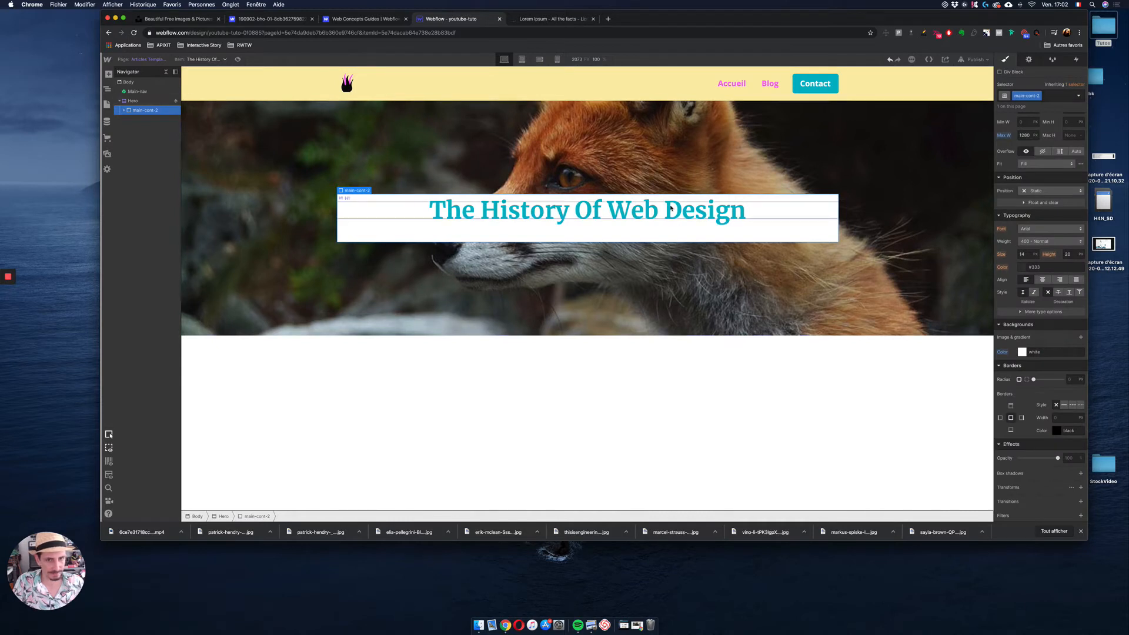
Step: Set the text colour of the chapô paragraph inside main-cont-2 to the main-pink swatch
left_click(125, 111)
left_click(144, 129)
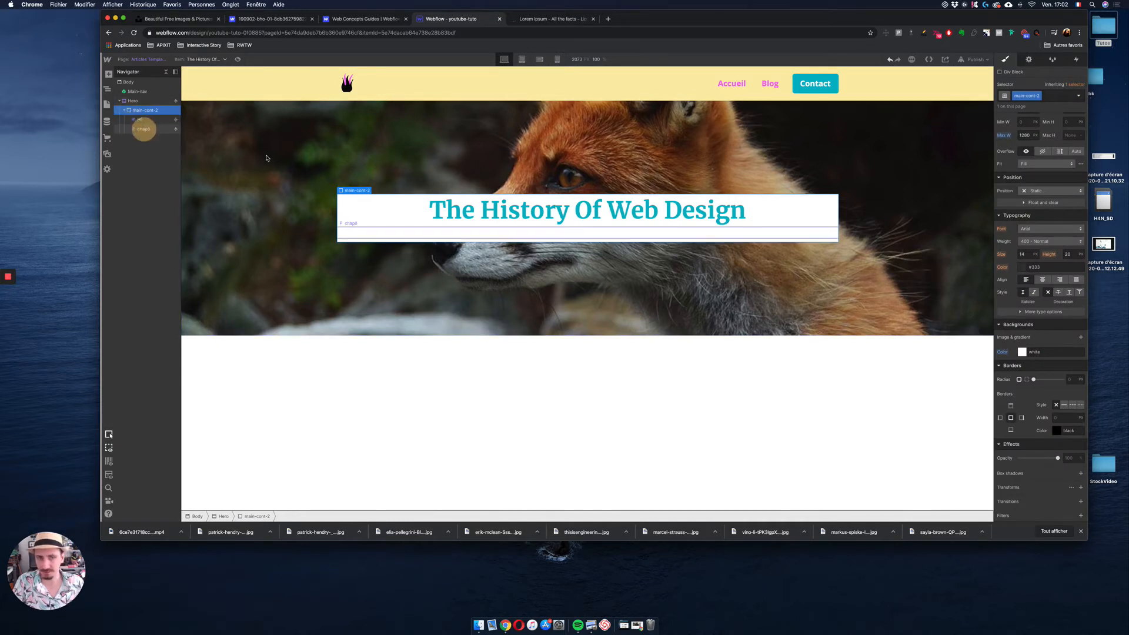
scroll(1035, 294, "up", 3)
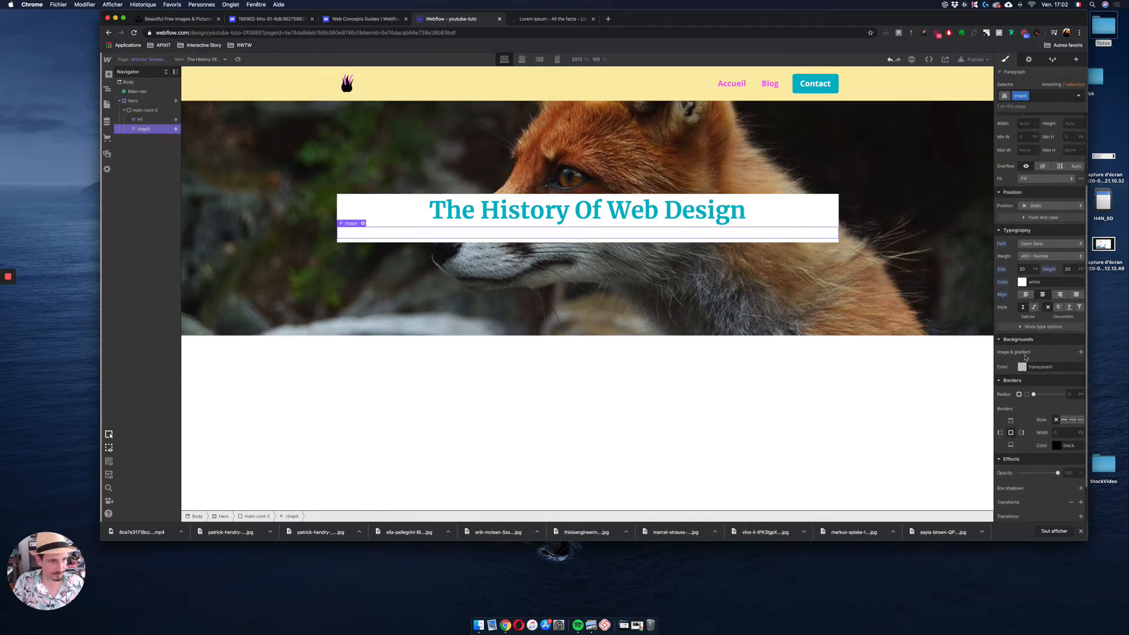
left_click(1023, 319)
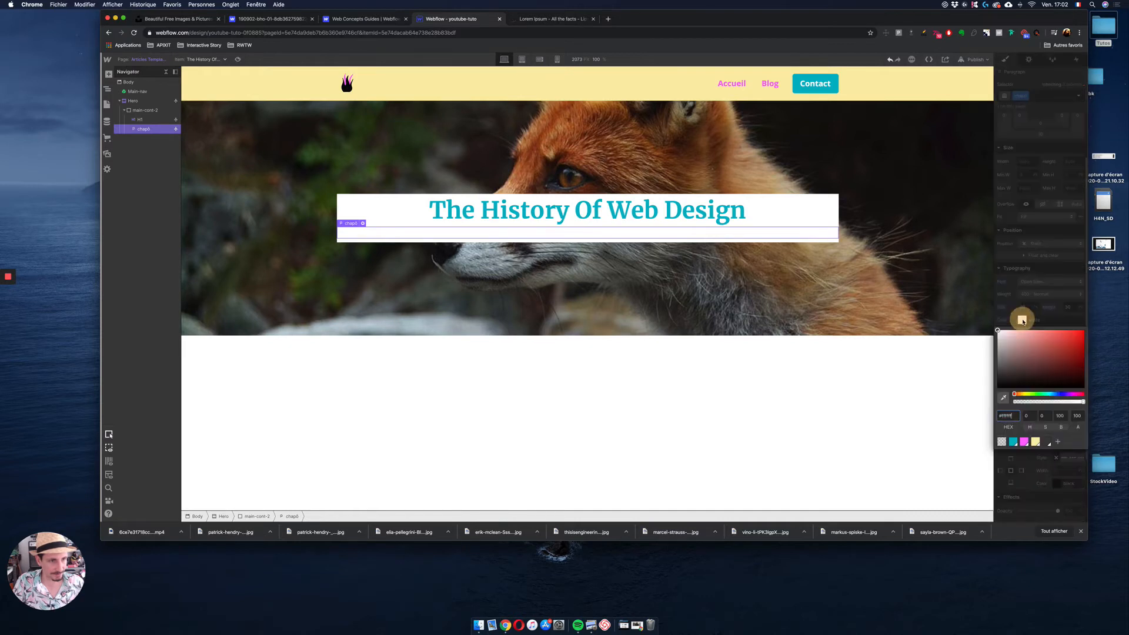
left_click(1025, 441)
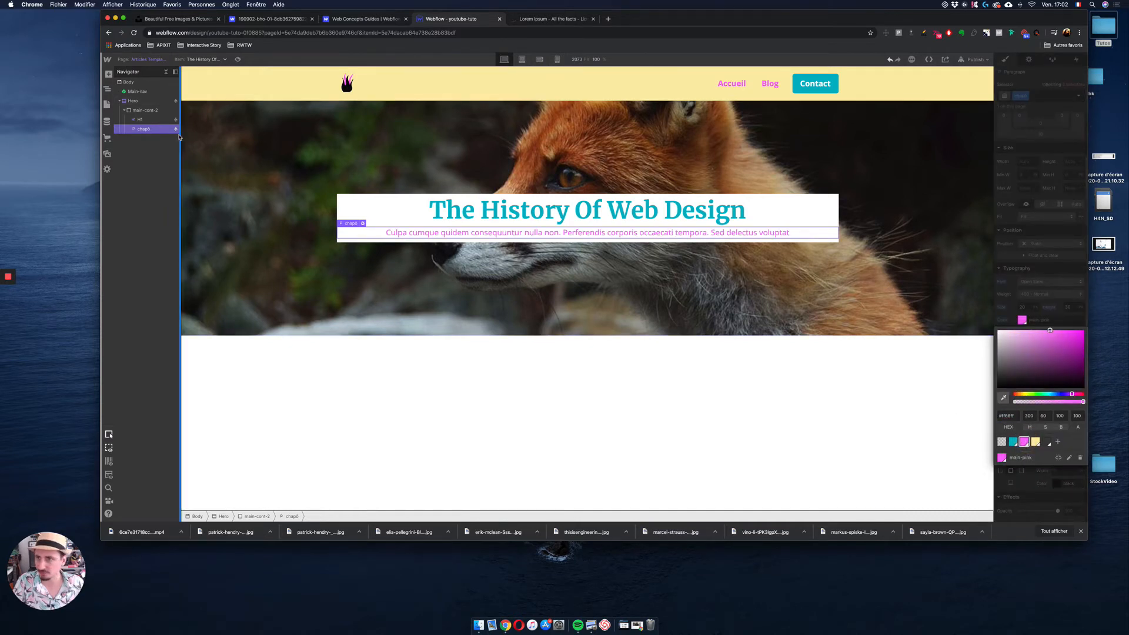
Step: Add equal top and bottom padding to main-cont-2 and round its corners with a radius of about 8 px
left_click(144, 110)
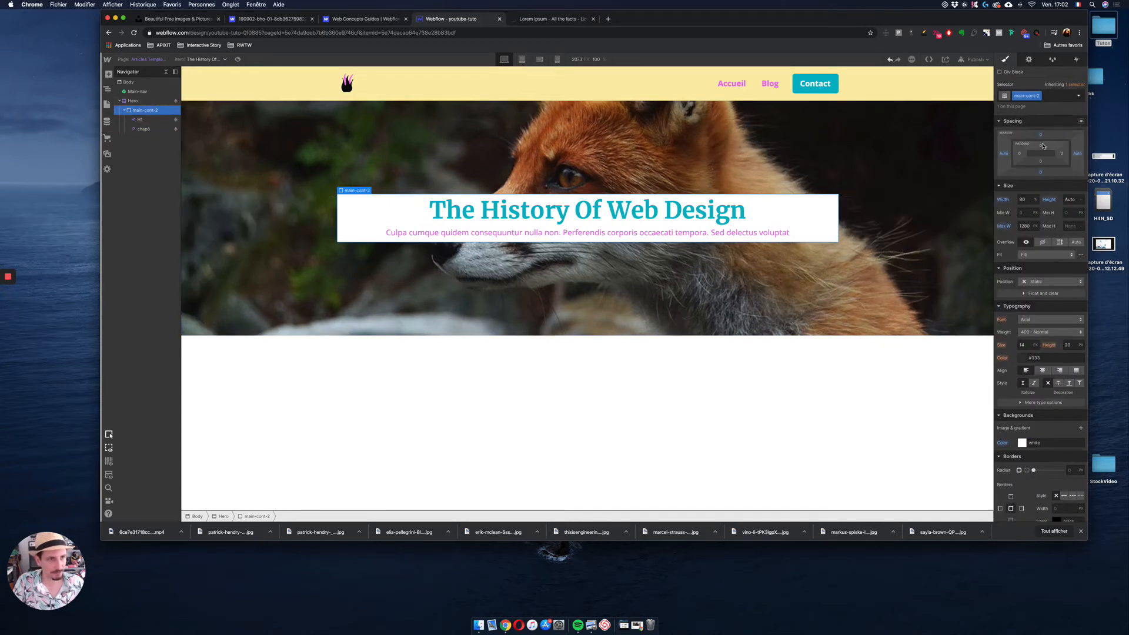
left_click_drag(1044, 146, 1046, 181)
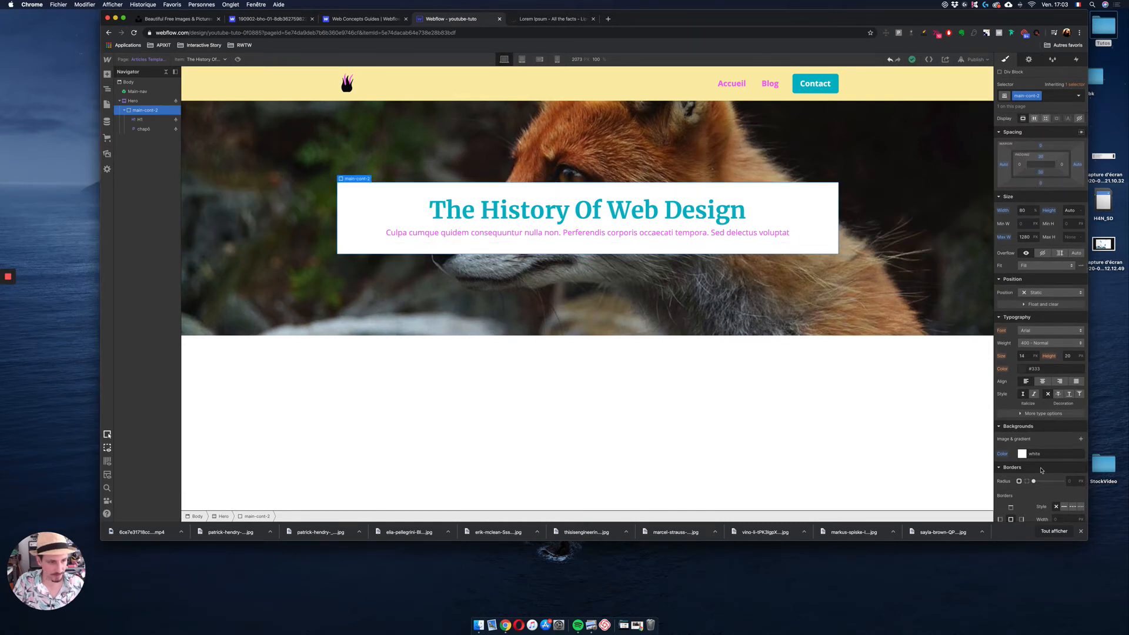
scroll(1042, 471, "down", 1)
left_click_drag(1033, 474, 1045, 474)
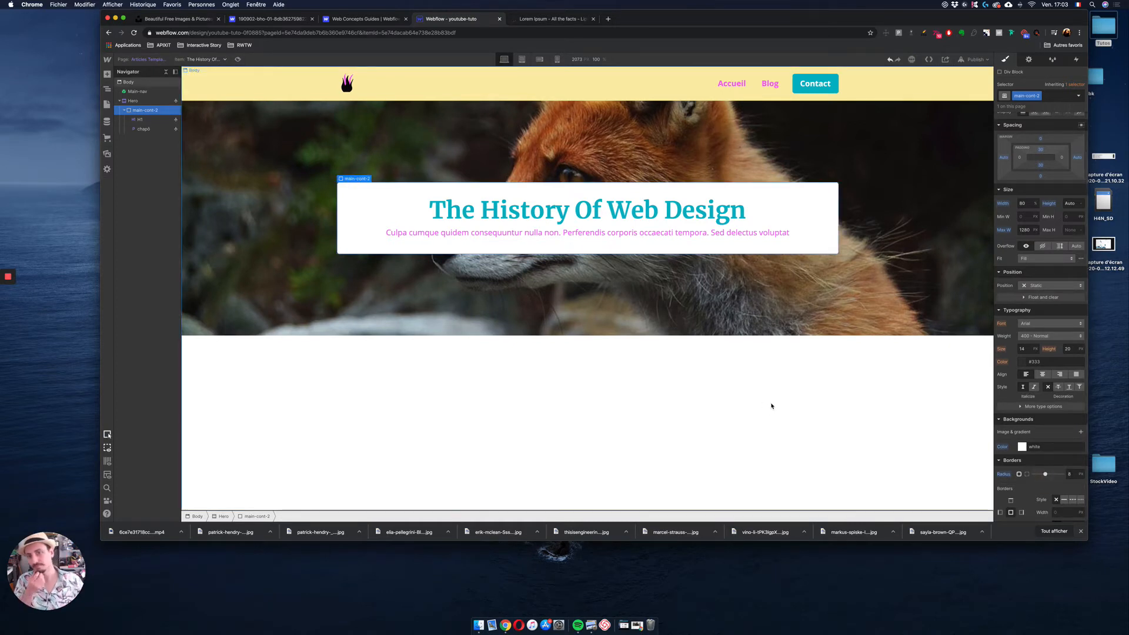
left_click(147, 129)
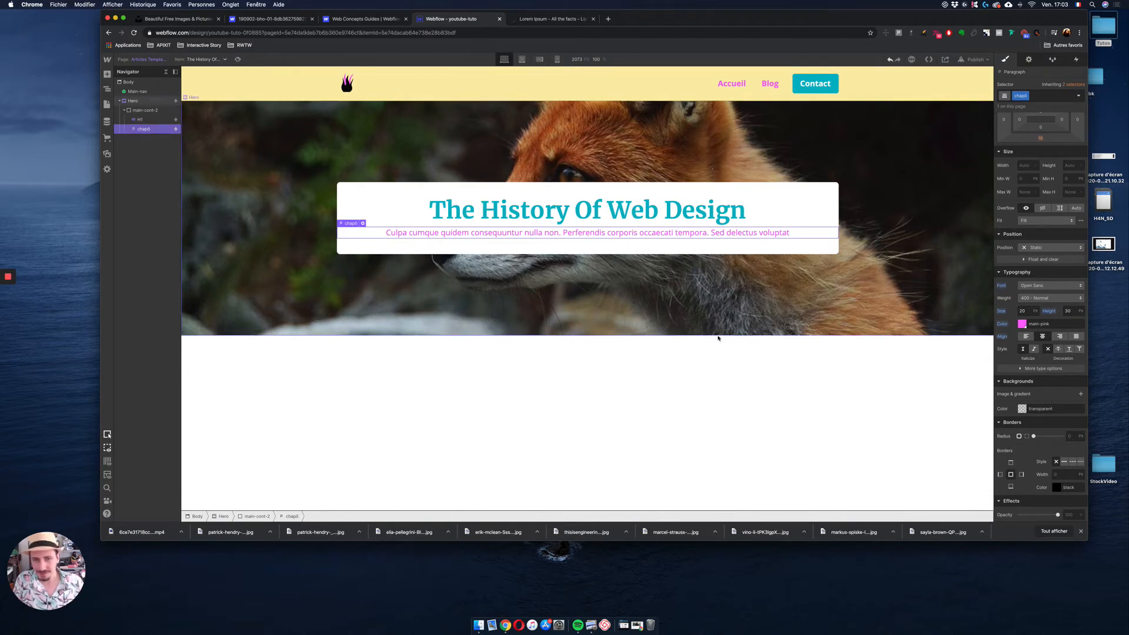
left_click(948, 253)
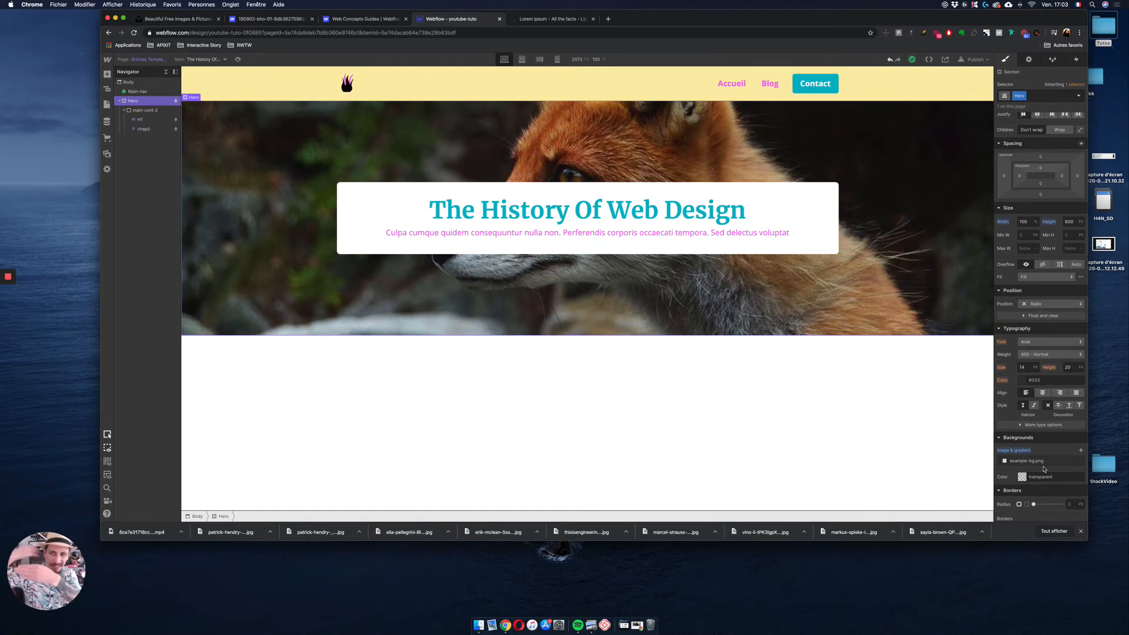
Step: Insert a new Section element directly below the Hero in the page body
left_click(120, 102)
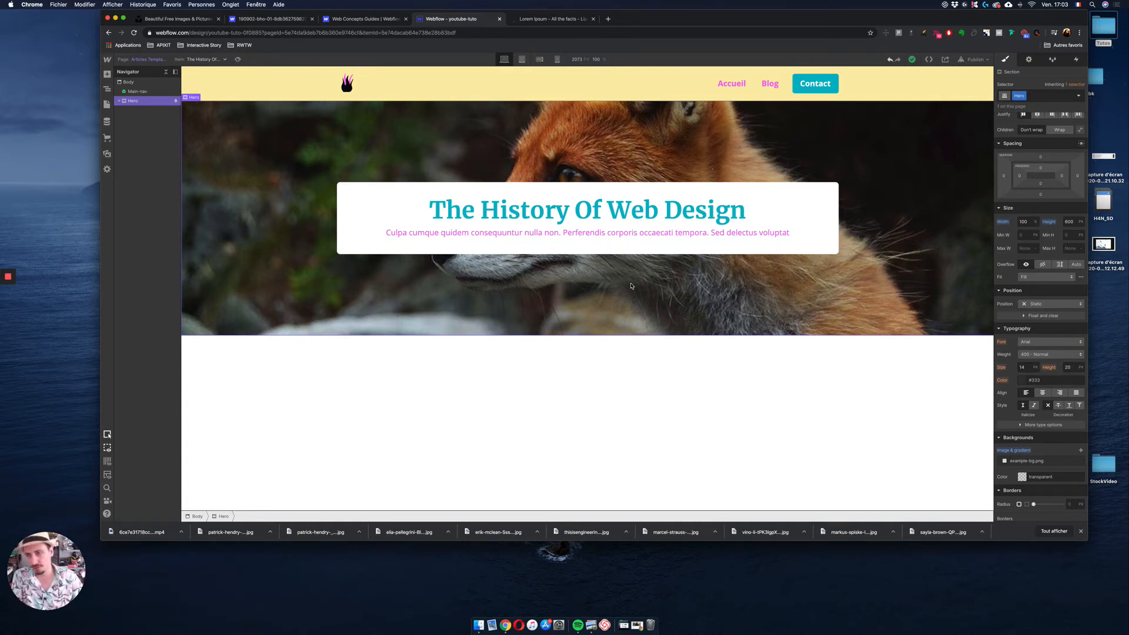
key("super+e")
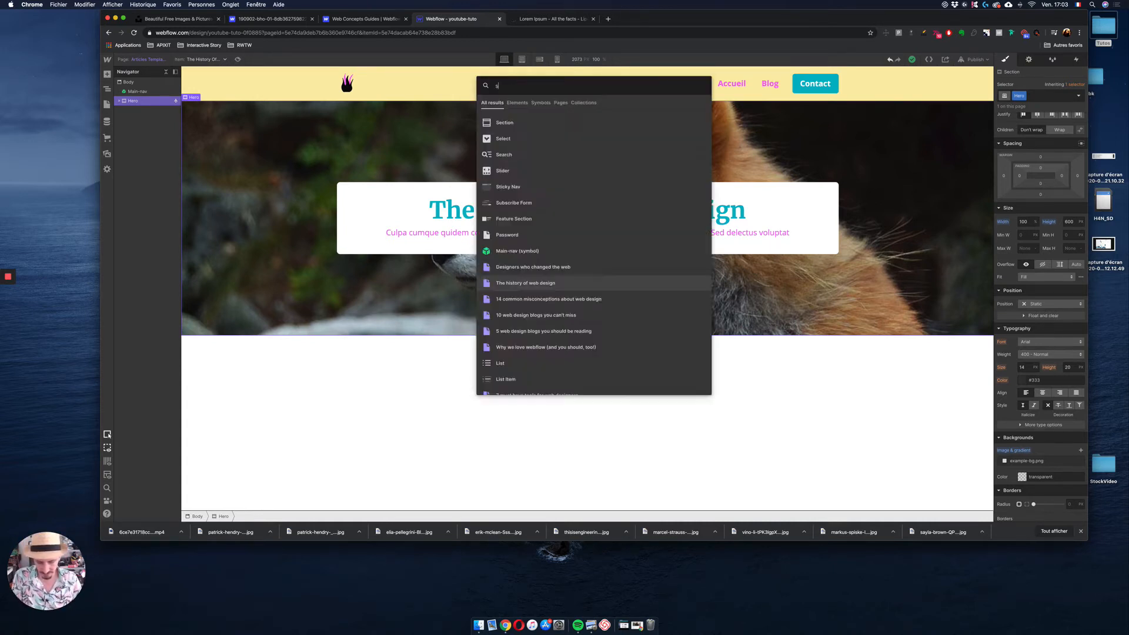
type("sec")
left_click_drag(525, 126, 134, 104)
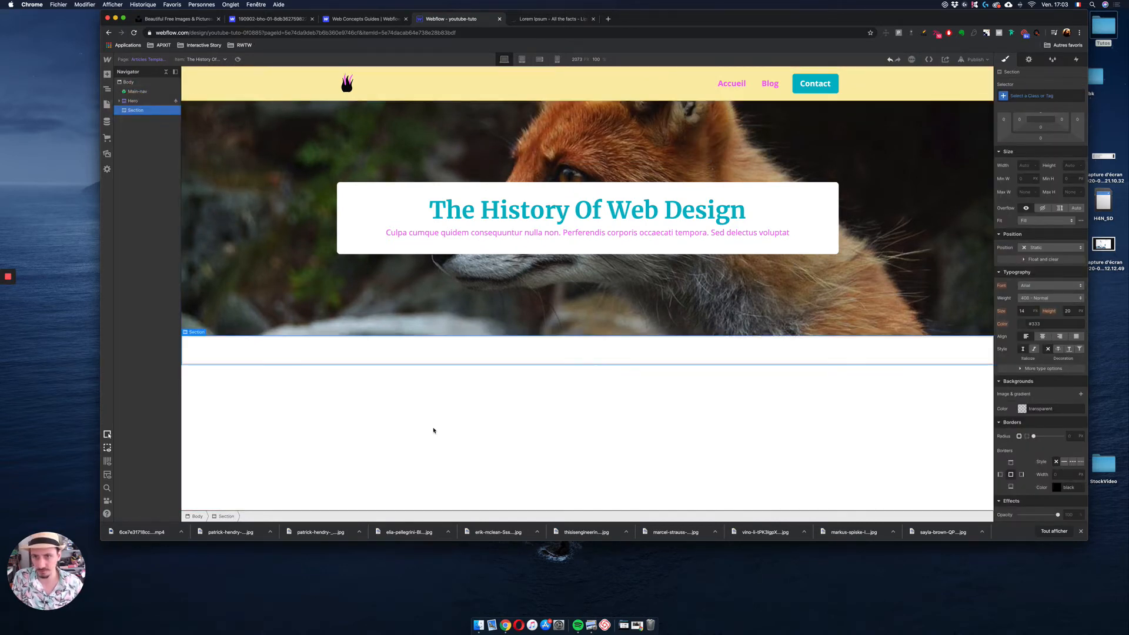
Step: Assign a new class named section-content-article to the section below the Hero
left_click(1036, 94)
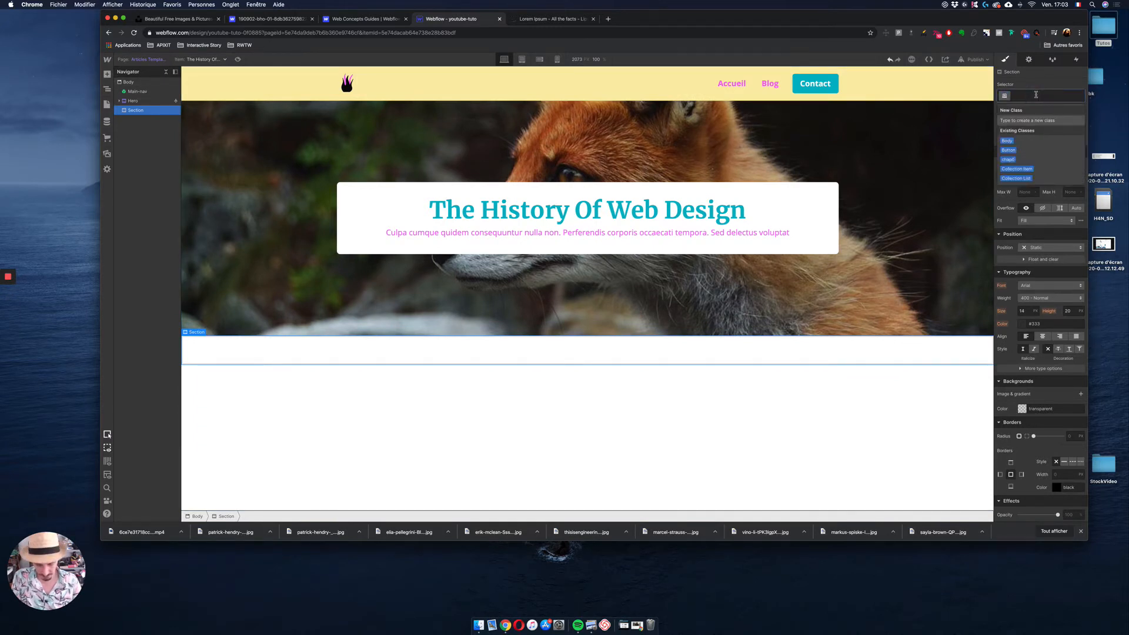
type("conten")
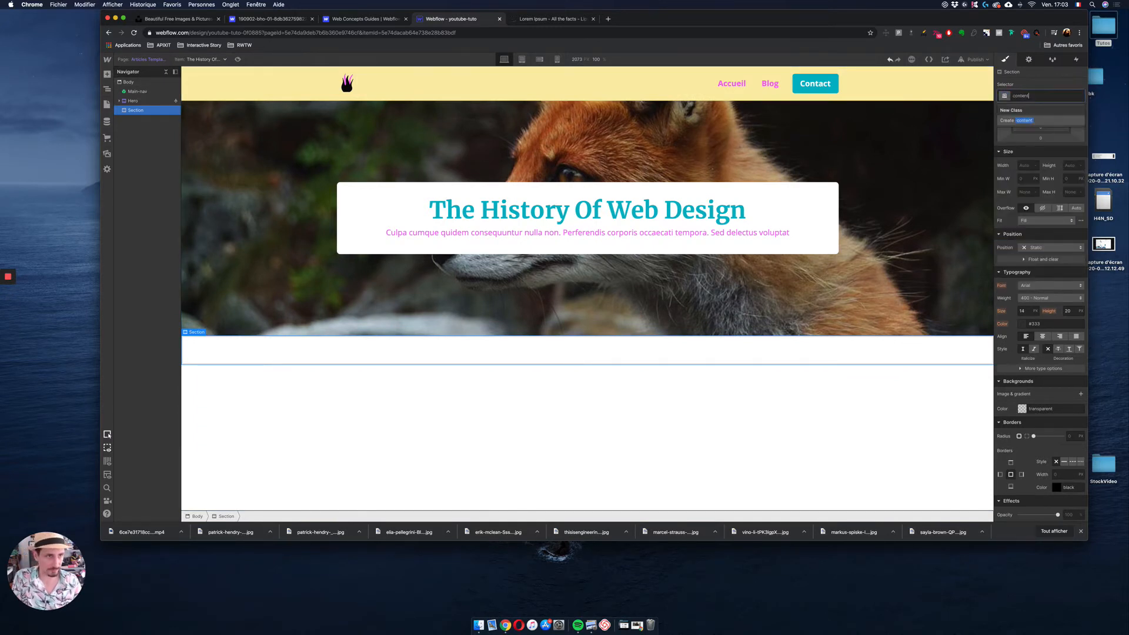
type("t")
key("BackSpace")
key("BackSpace")
key("BackSpace")
key("BackSpace")
key("BackSpace")
key("BackSpace")
key("BackSpace")
type("section-conte")
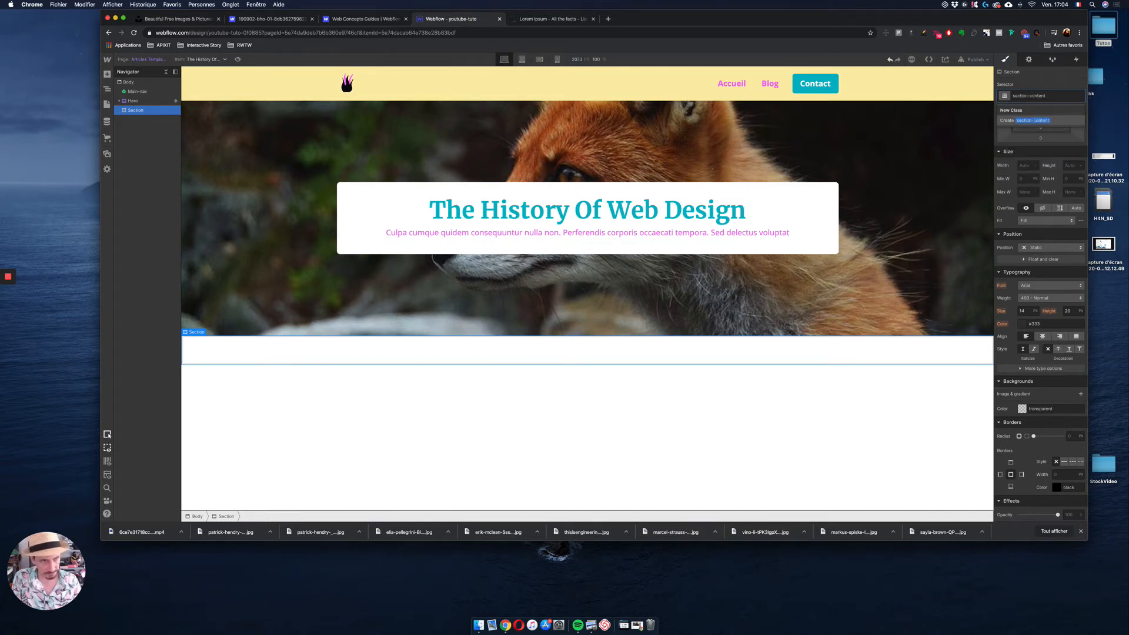
type("nt-art")
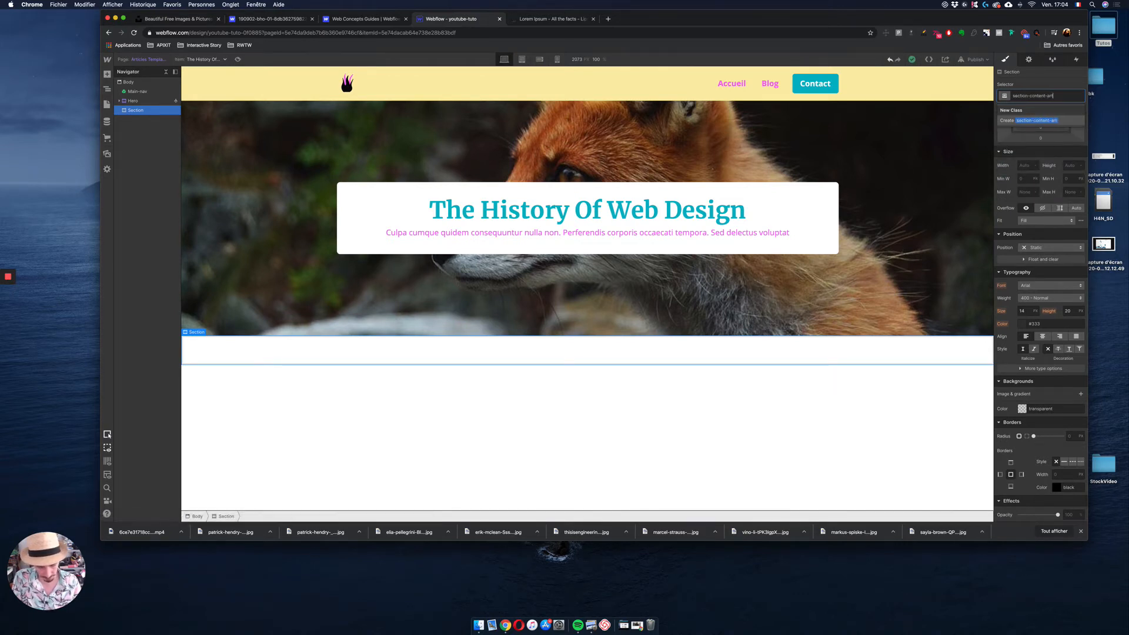
type("icle")
key("Return")
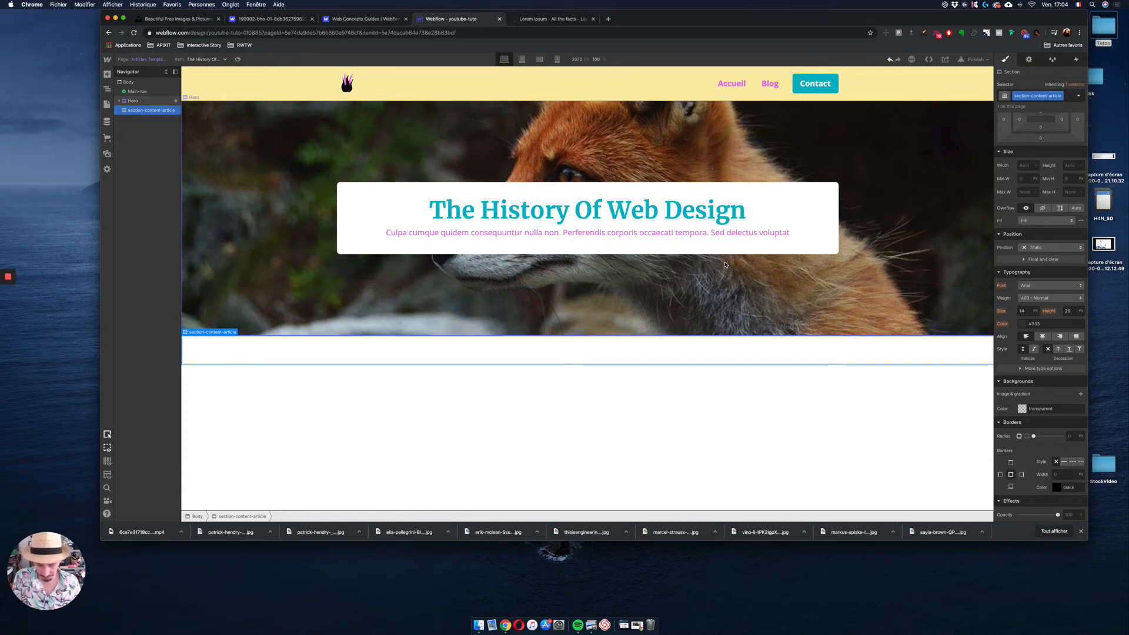
Step: Insert a Div Block inside section-content-article and give it the existing main-cont class
key("super+e")
type("div")
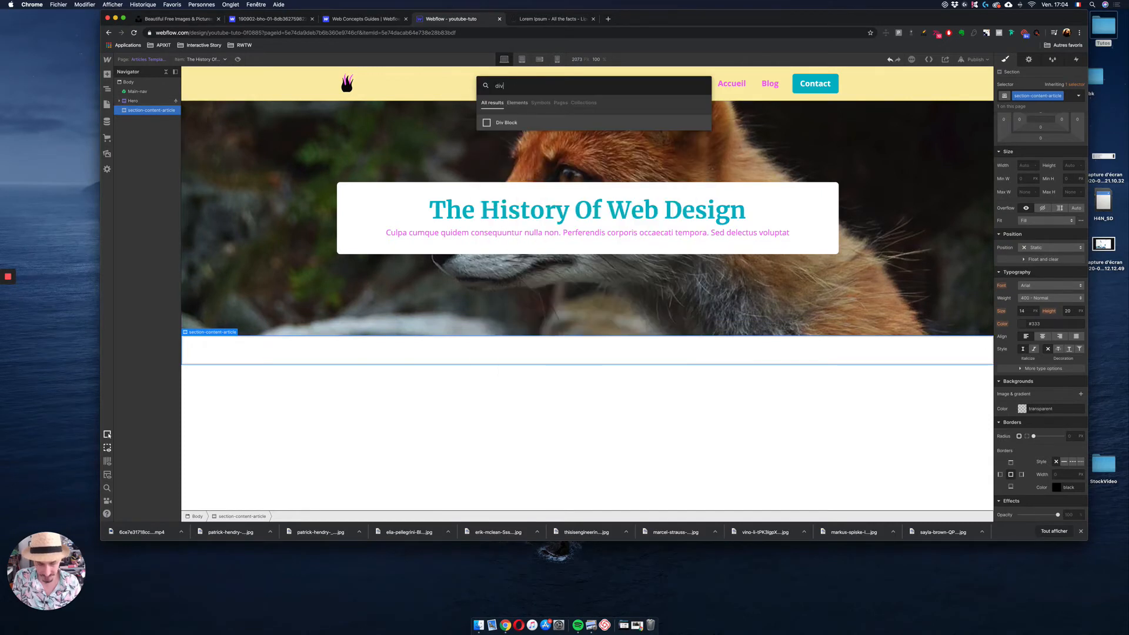
left_click_drag(507, 123, 154, 144)
left_click(1049, 95)
type("main")
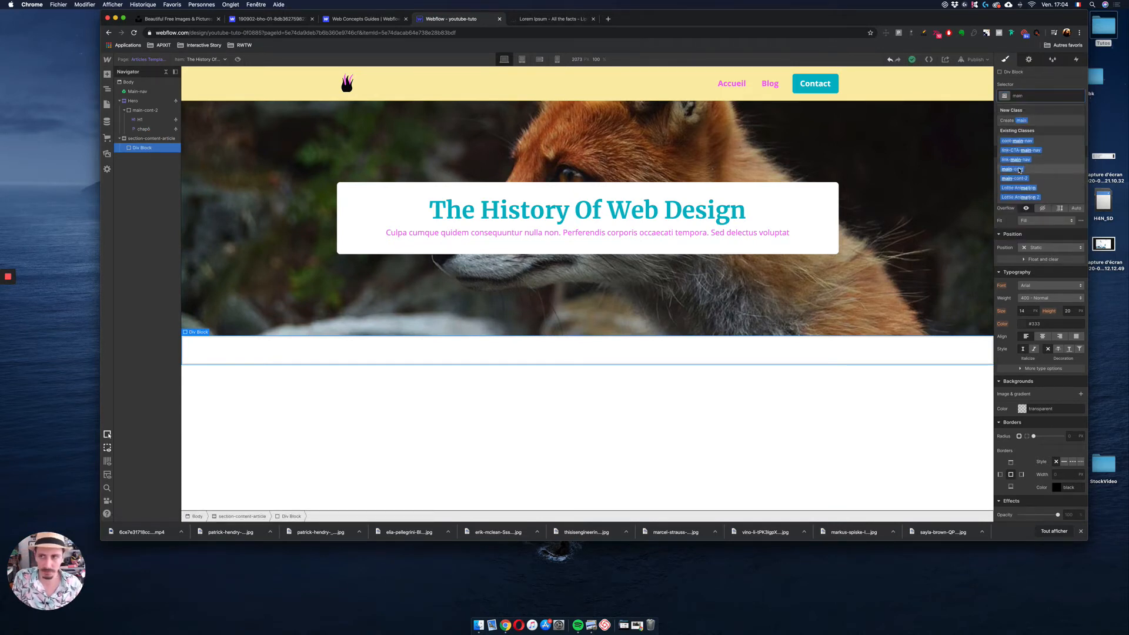
left_click(1020, 170)
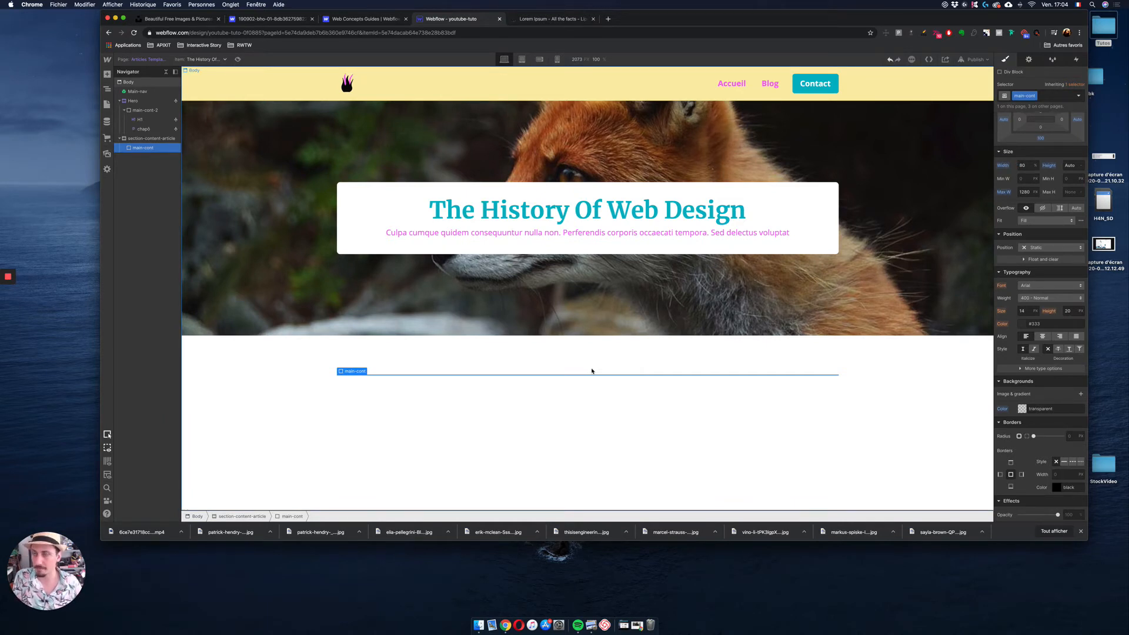
Step: Insert a Rich Text element inside the main-cont container of section-content-article and dismiss its inner text settings
key("super+e")
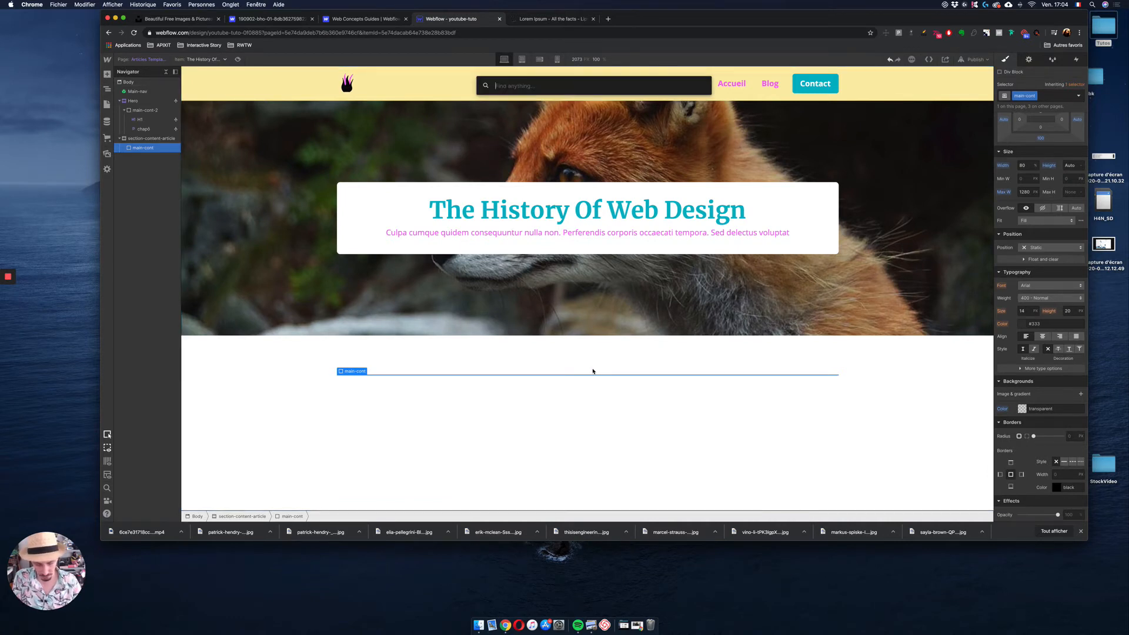
type("ric")
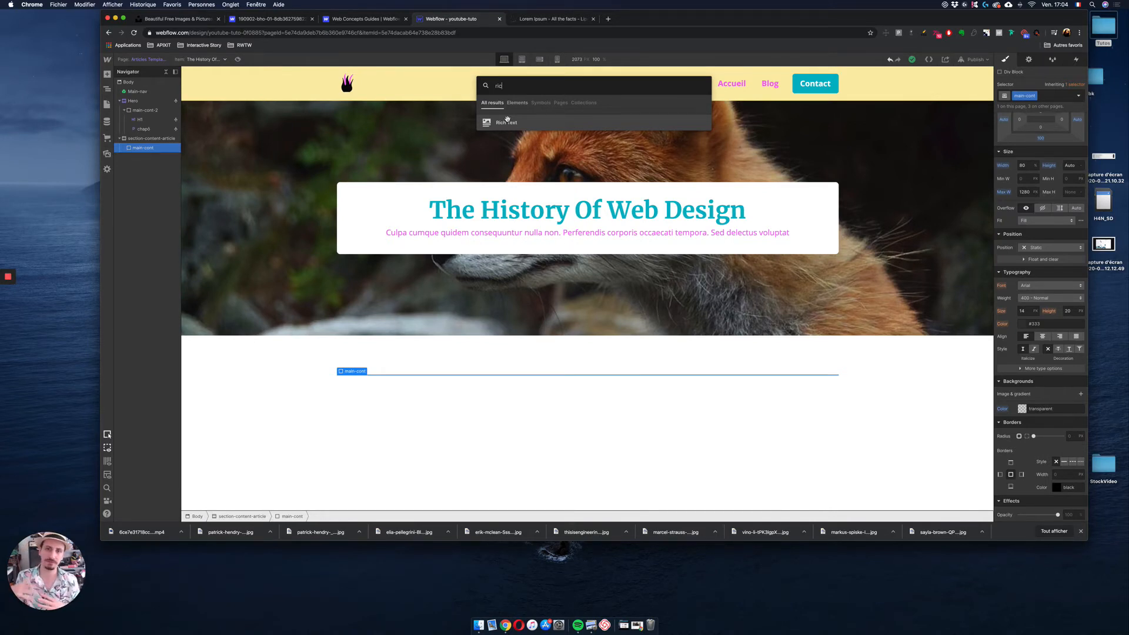
left_click_drag(507, 120, 141, 157)
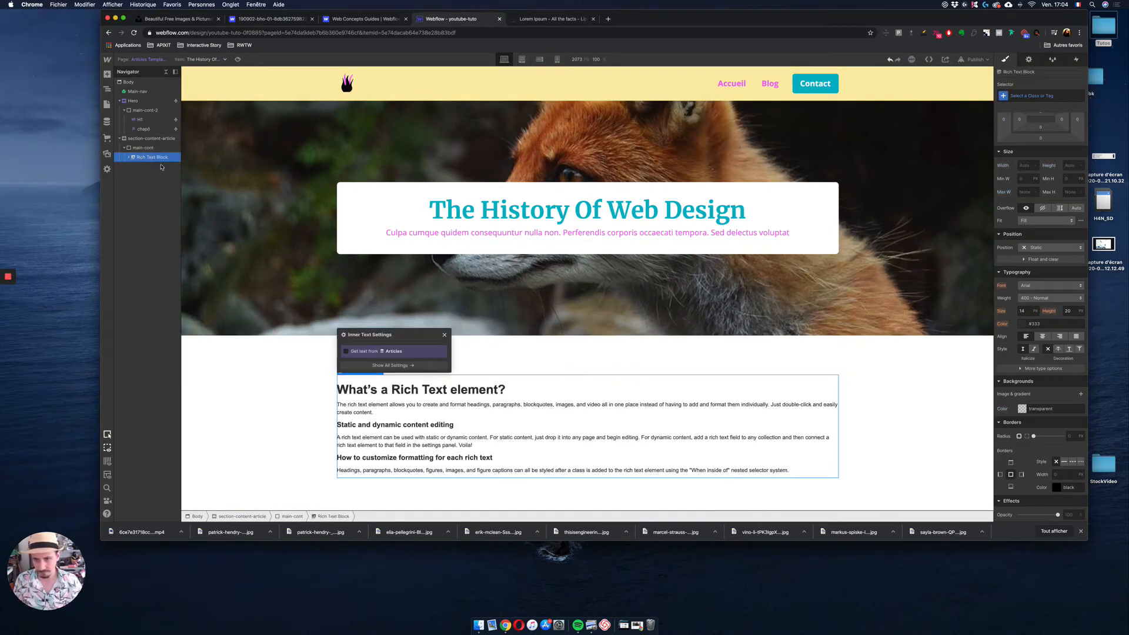
scroll(601, 406, "down", 1)
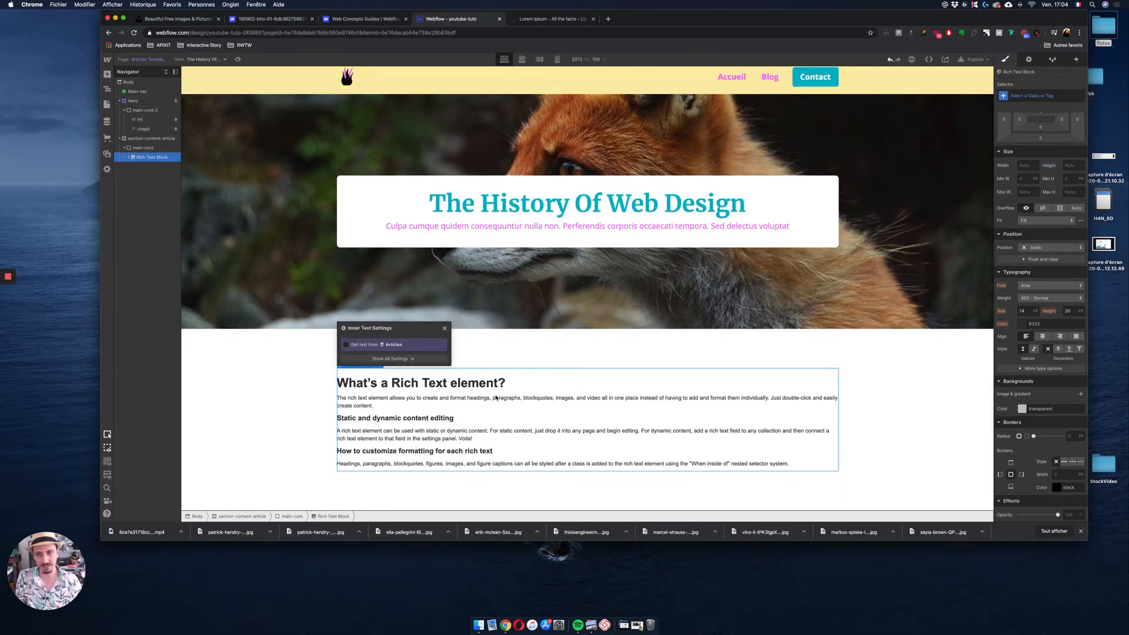
left_click(444, 328)
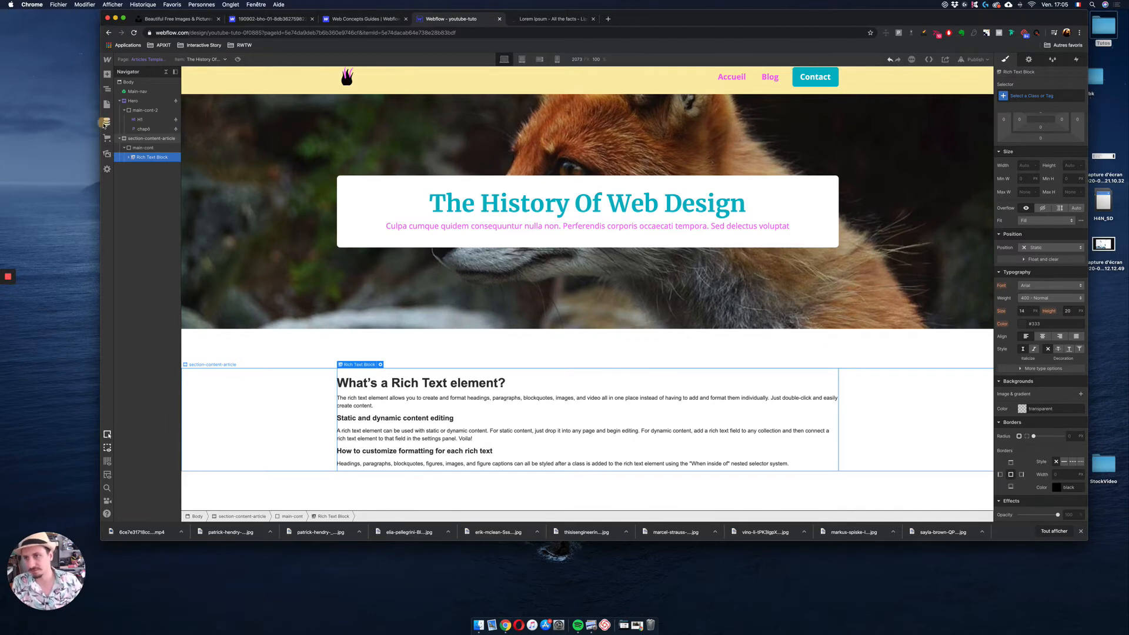
Step: In the Articles collection item The History Of Web Design, duplicate the whole Content article text below itself
left_click(105, 123)
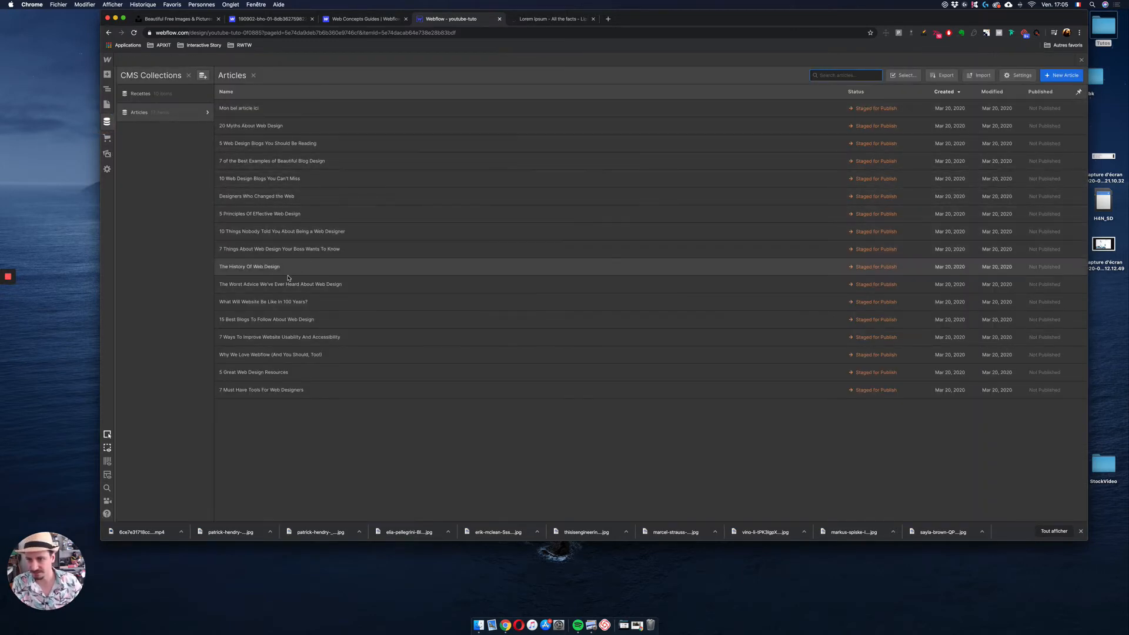
left_click(271, 266)
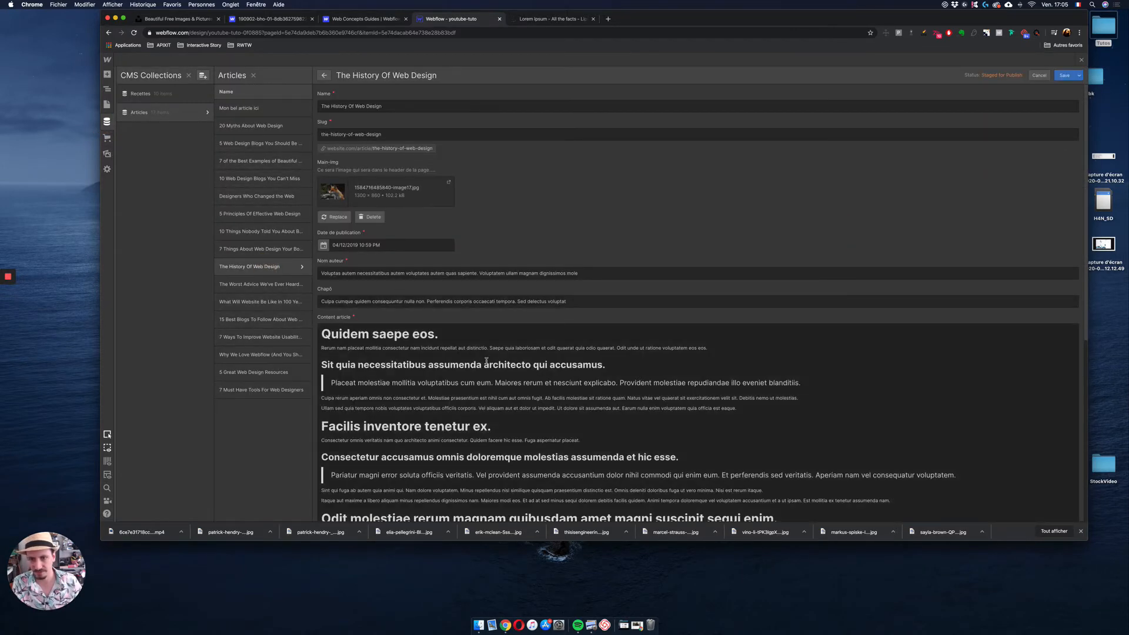
scroll(487, 361, "down", 5)
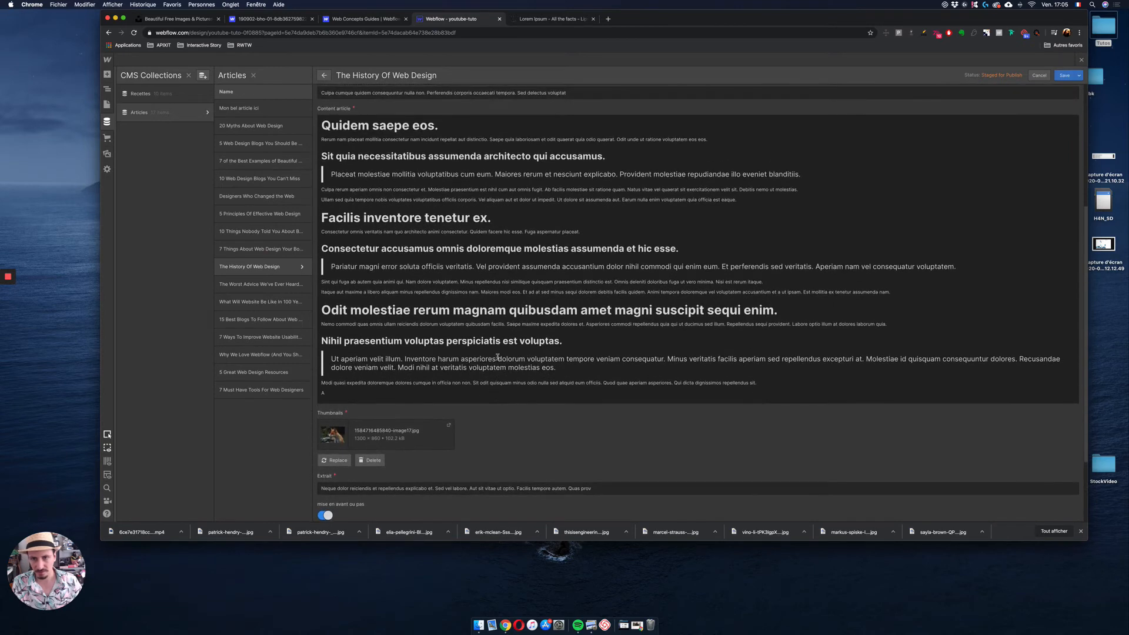
left_click(537, 361)
key("super+a")
key("super+c")
key("super+v")
key("super+v")
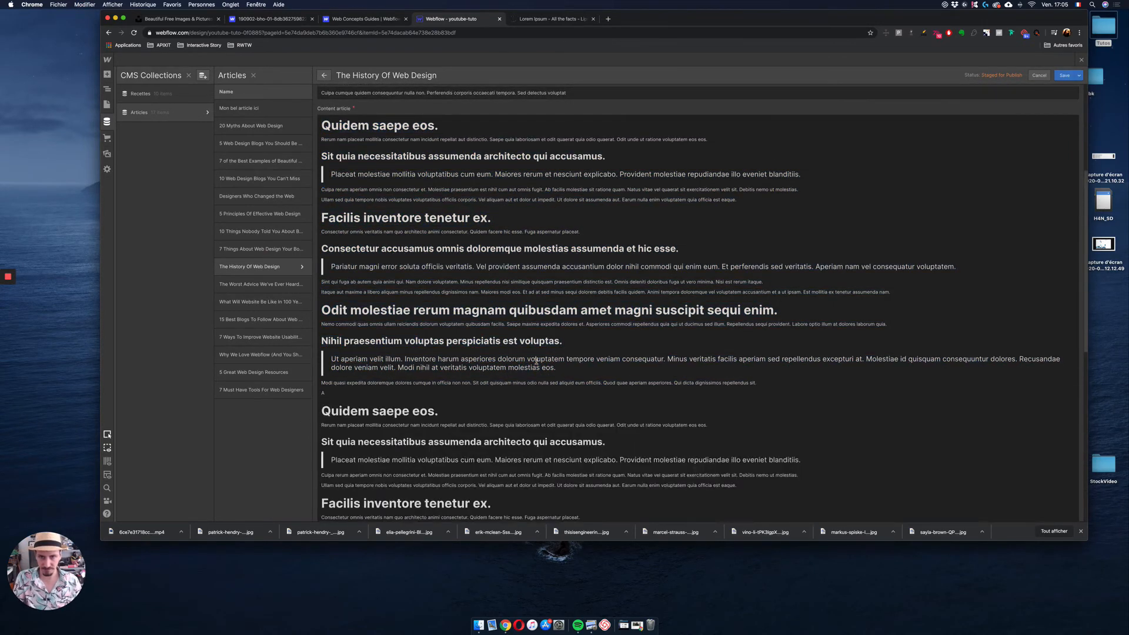
Step: Replace the stray letter between the two copies of the article text with the yellow aerial photo from the IMG folder
left_click(351, 395)
key("BackSpace")
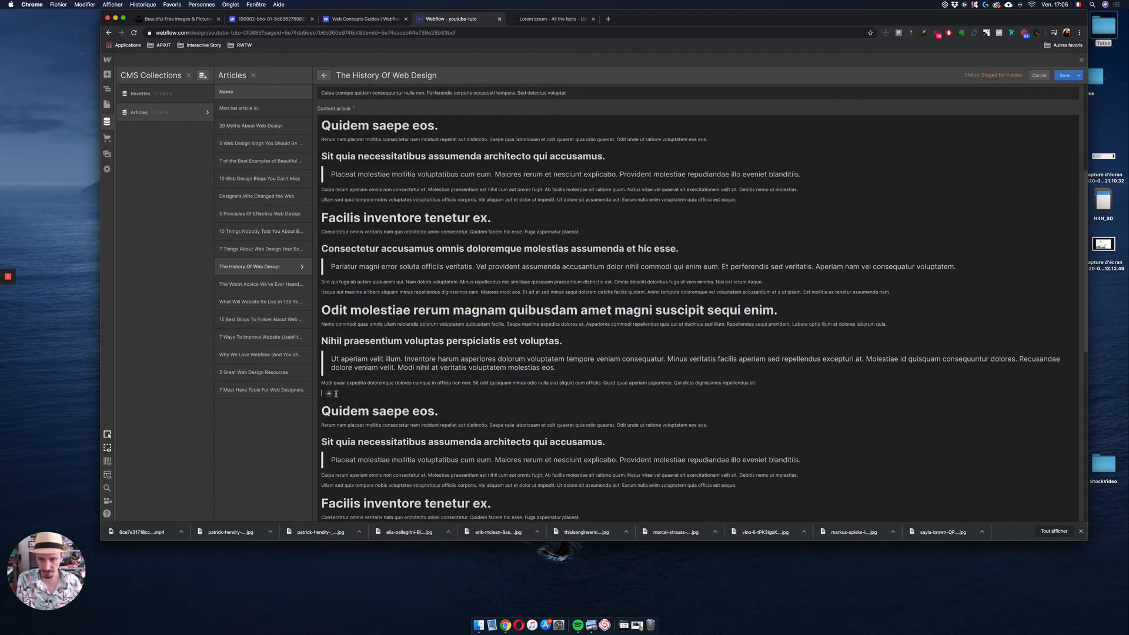
left_click(328, 394)
left_click(346, 396)
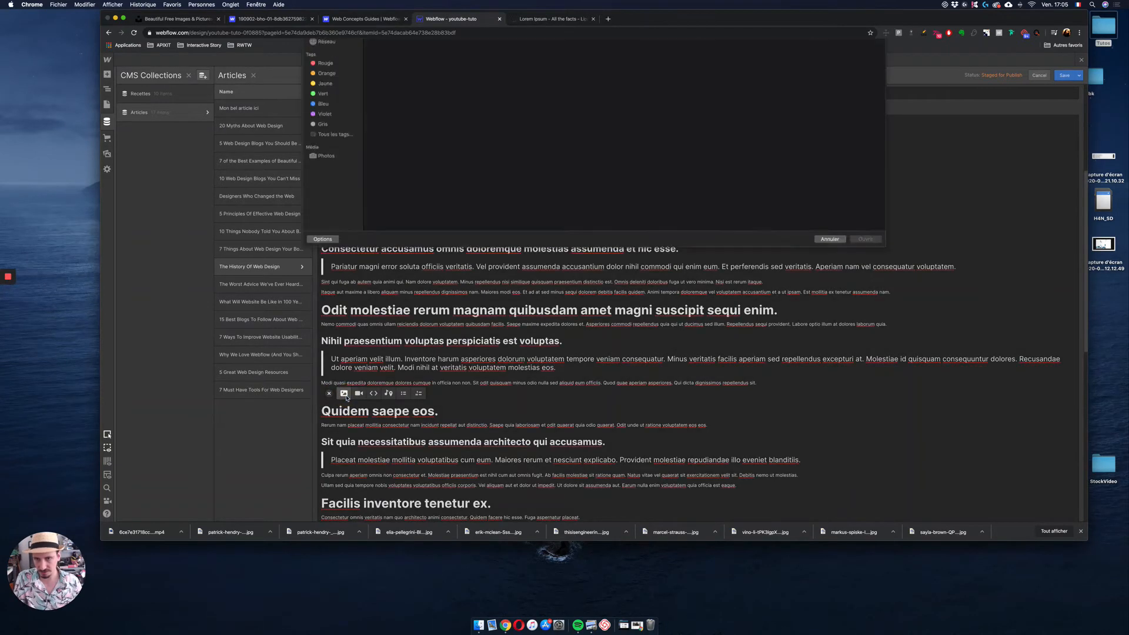
left_click(392, 94)
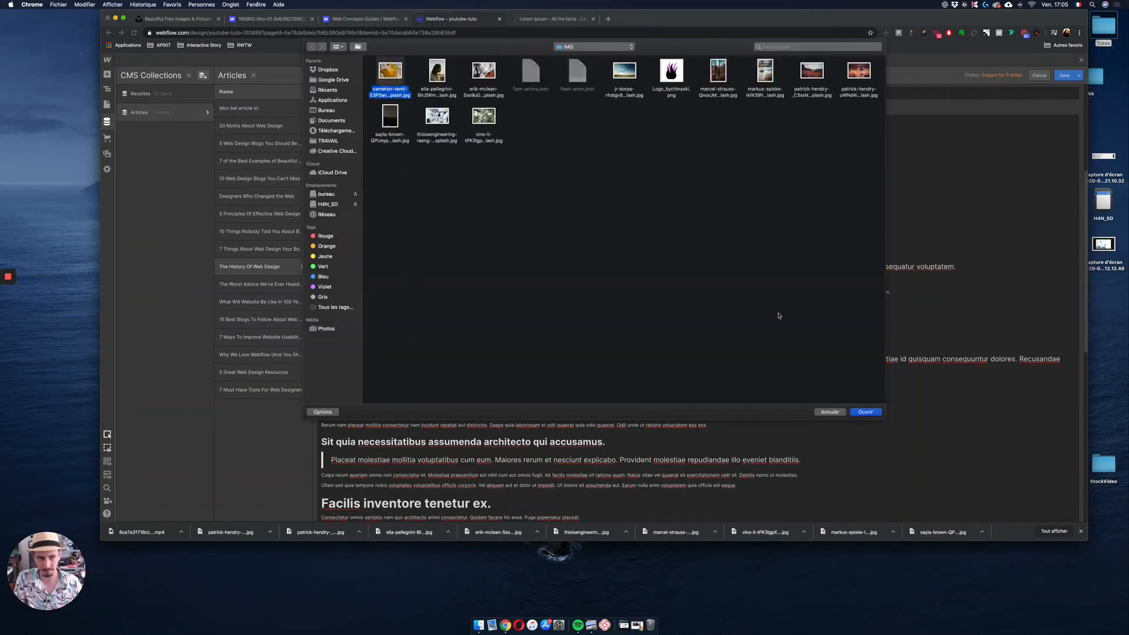
left_click(864, 412)
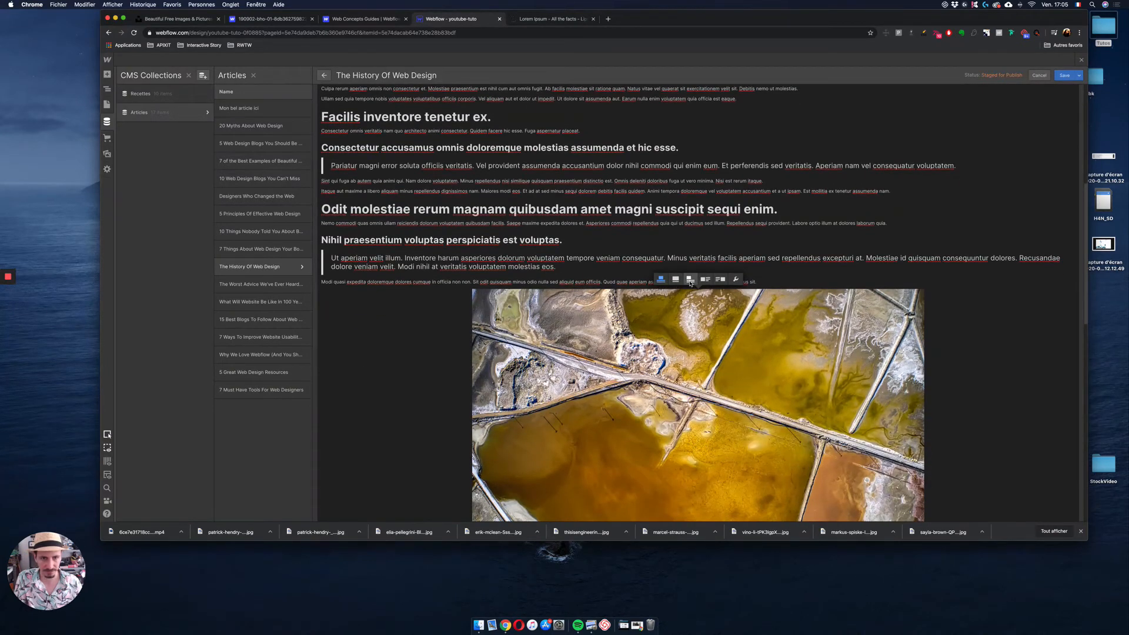
Step: Float the inserted image left so the text wraps beside it, and save the article, returning to the page design
left_click(690, 282)
scroll(591, 247, "down", 3)
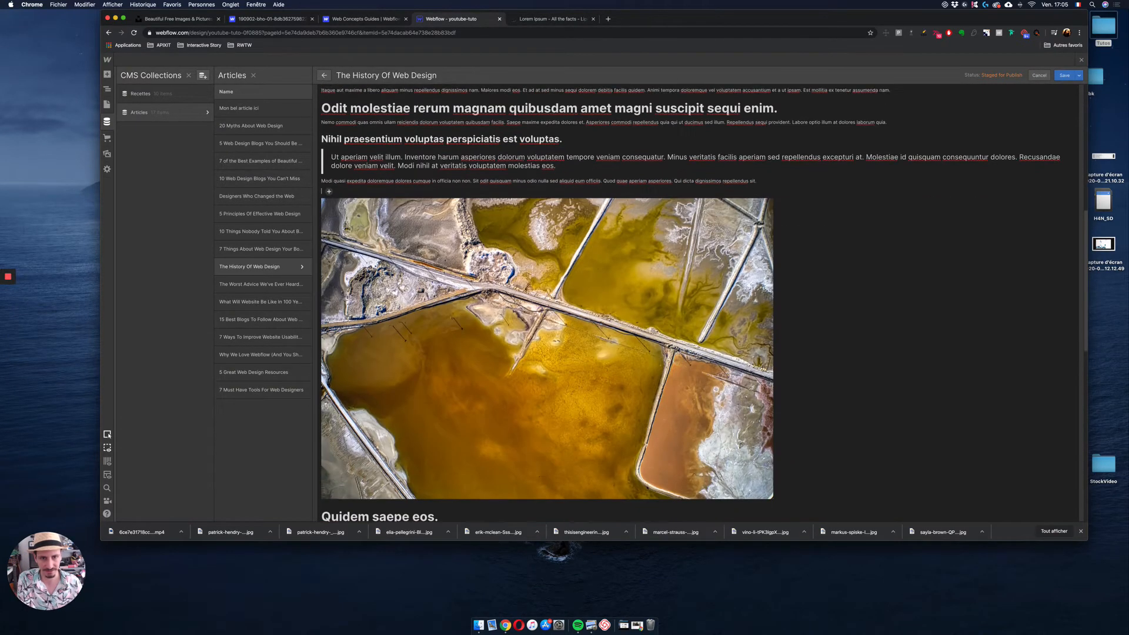
left_click(554, 183)
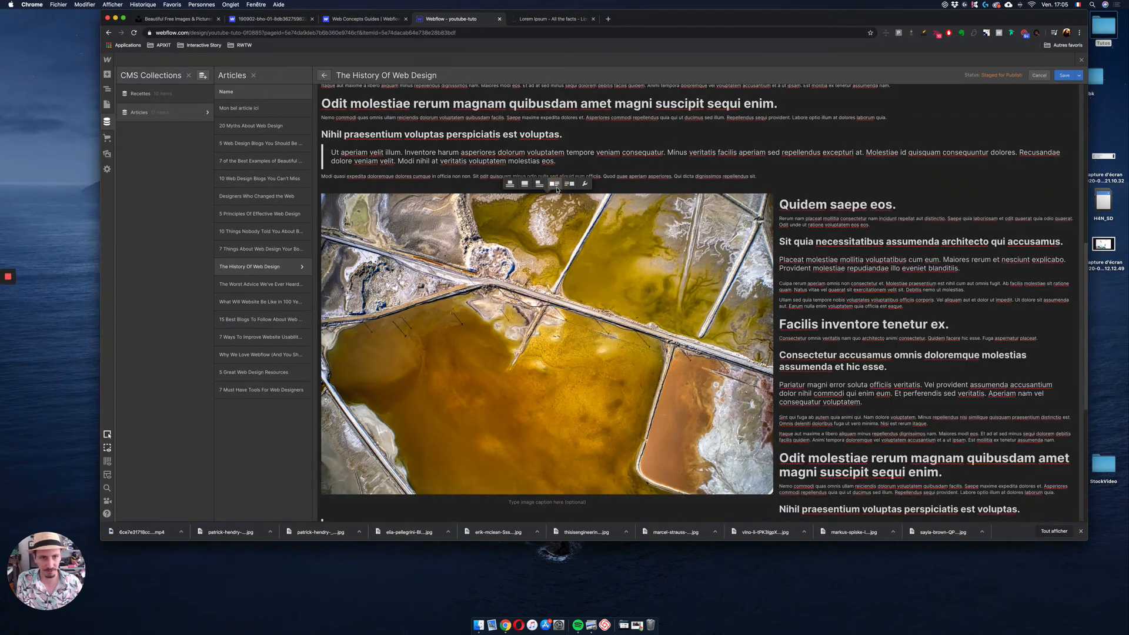
scroll(889, 315, "down", 3)
scroll(564, 465, "up", 2)
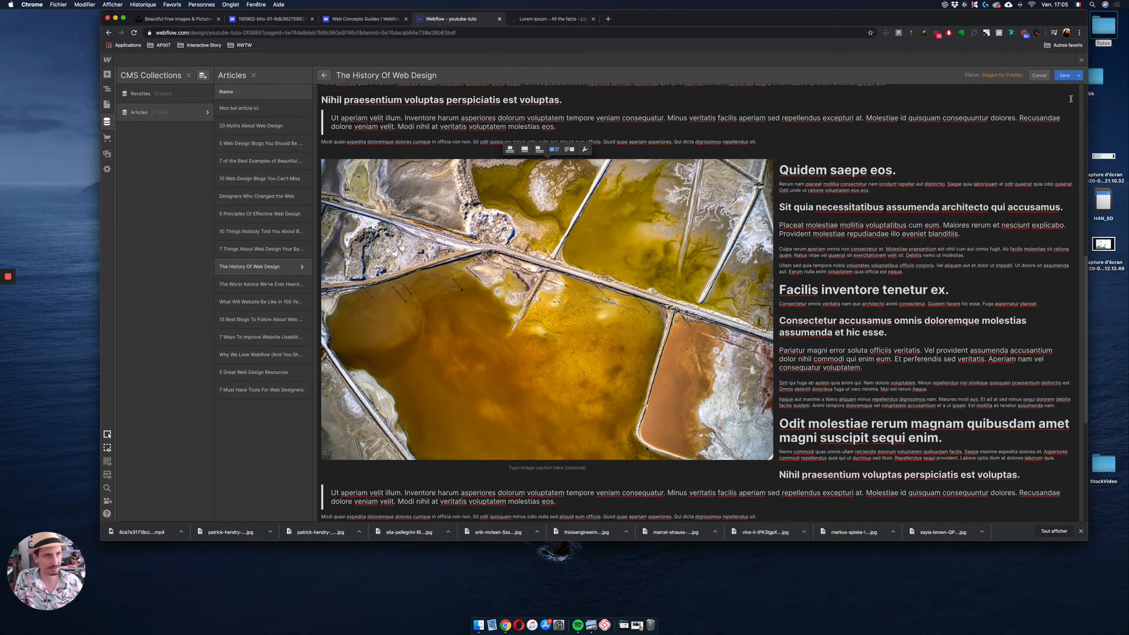
left_click(1069, 76)
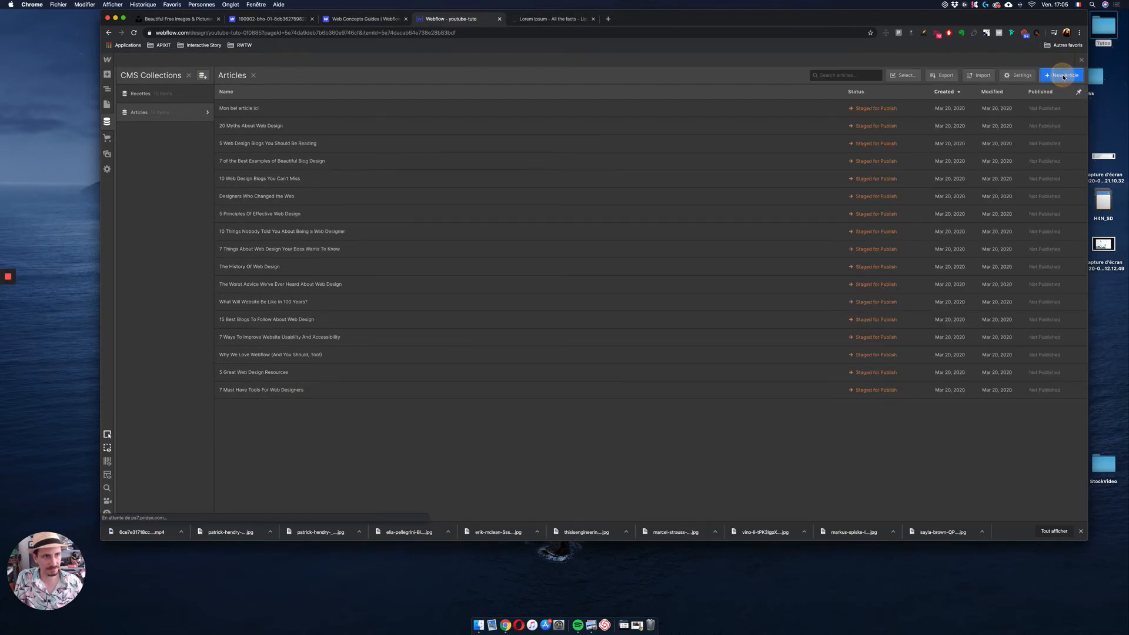
left_click(1065, 76)
left_click(1081, 60)
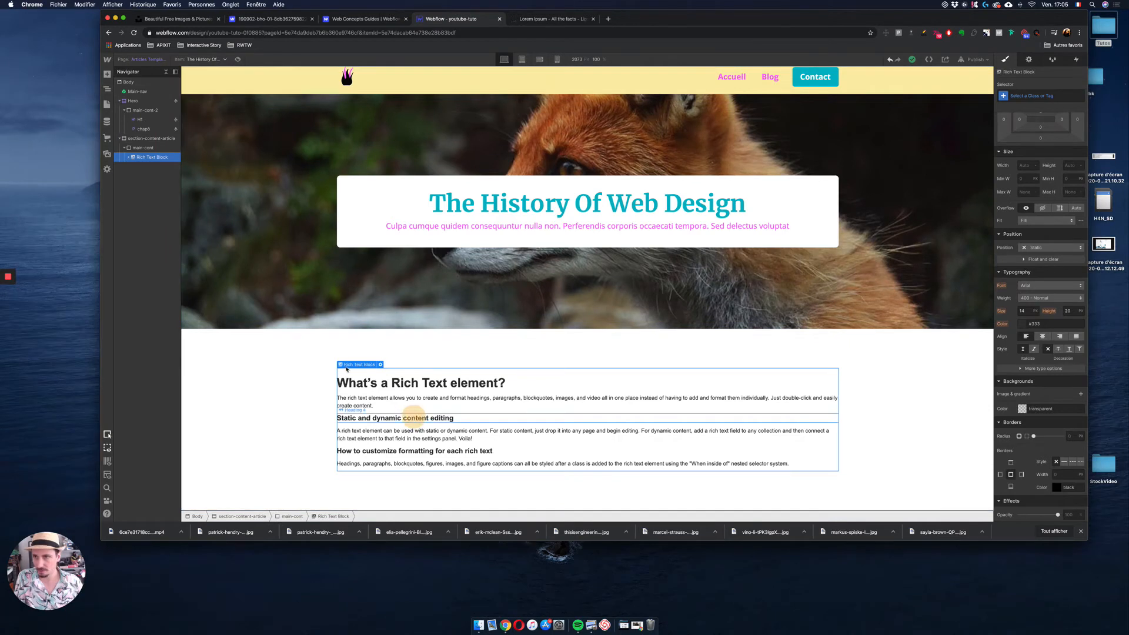
Step: Preview the template with the item 5 Great Web Design Resources and switch it back to The History Of Web Design
left_click(145, 158)
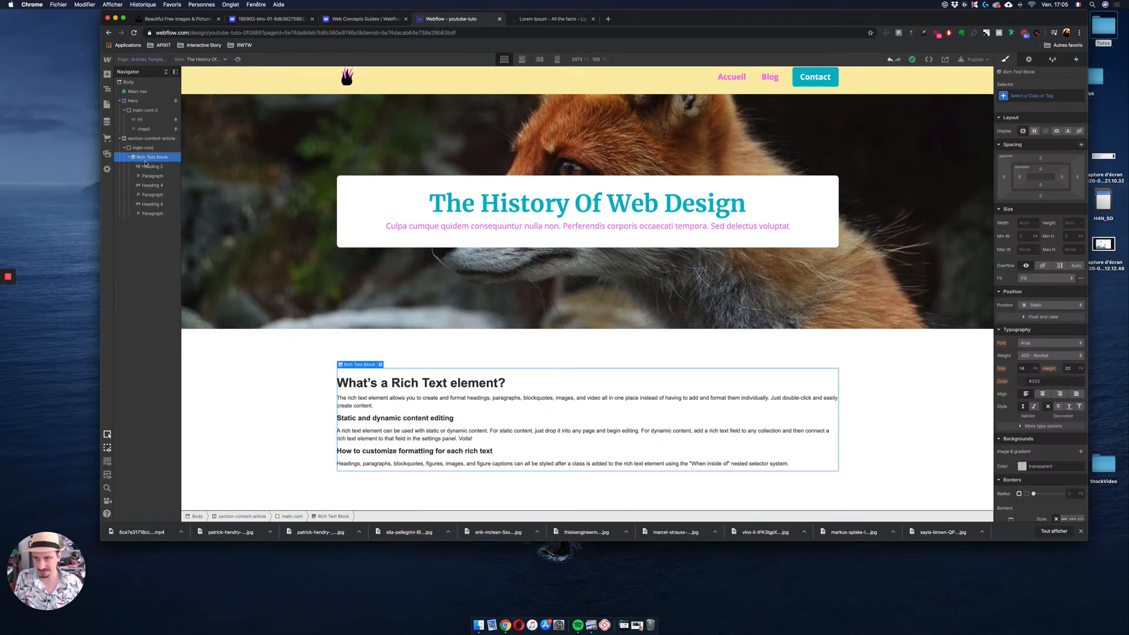
left_click(223, 60)
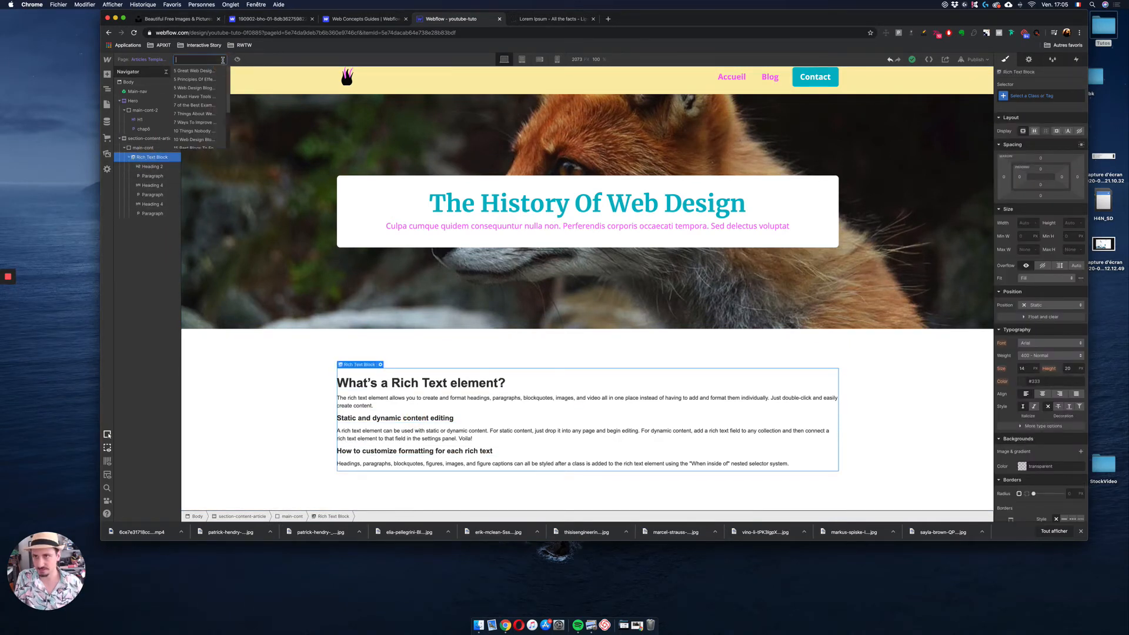
left_click(213, 73)
left_click(215, 61)
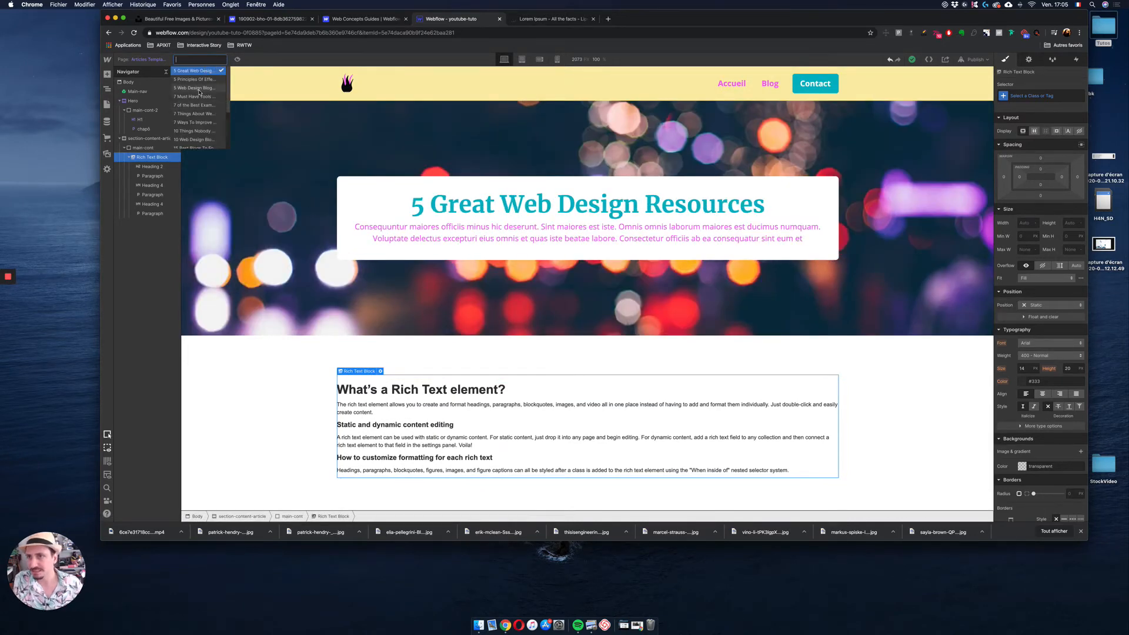
scroll(203, 91, "down", 2)
scroll(203, 91, "down", 3)
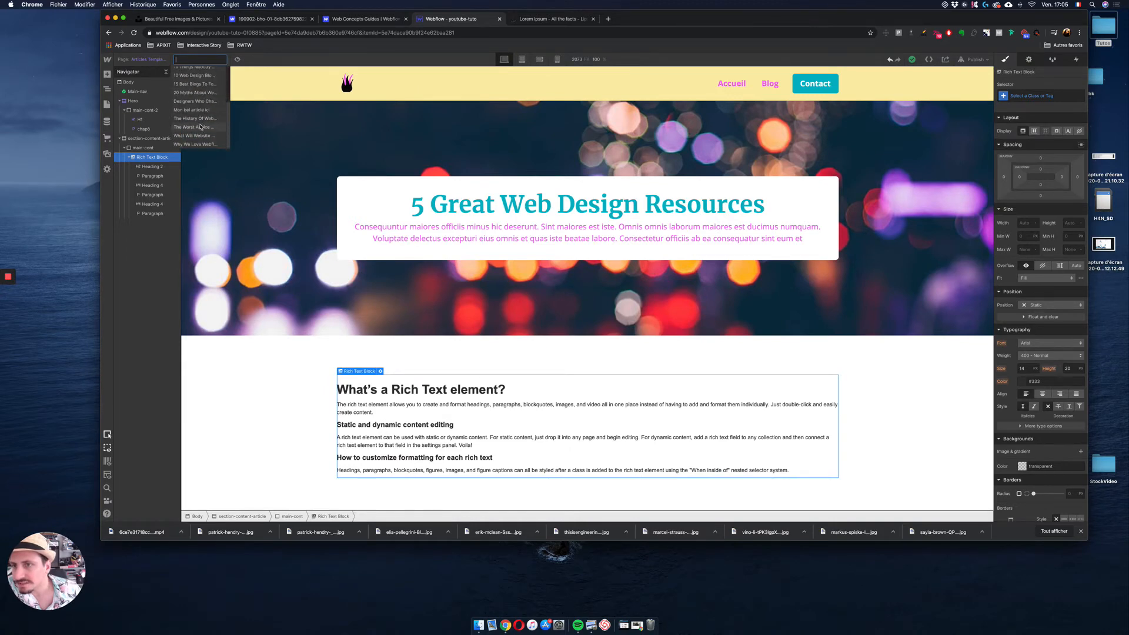
left_click(201, 128)
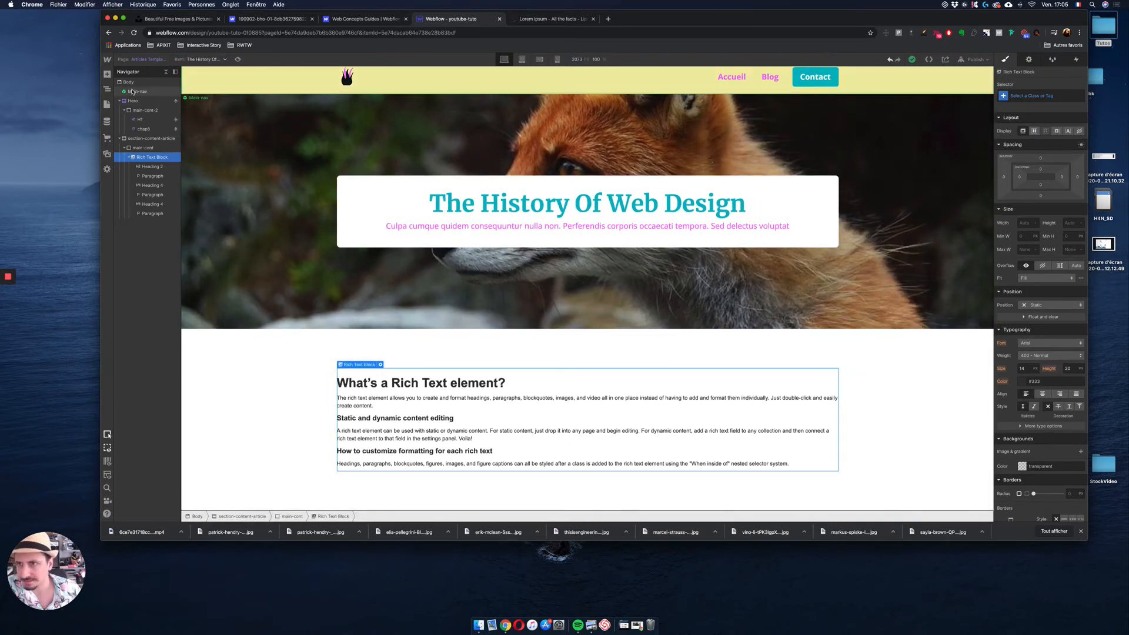
Step: Open the Articles collection item Mon bel article ici and add an empty line at the end of its Content article text
left_click(107, 121)
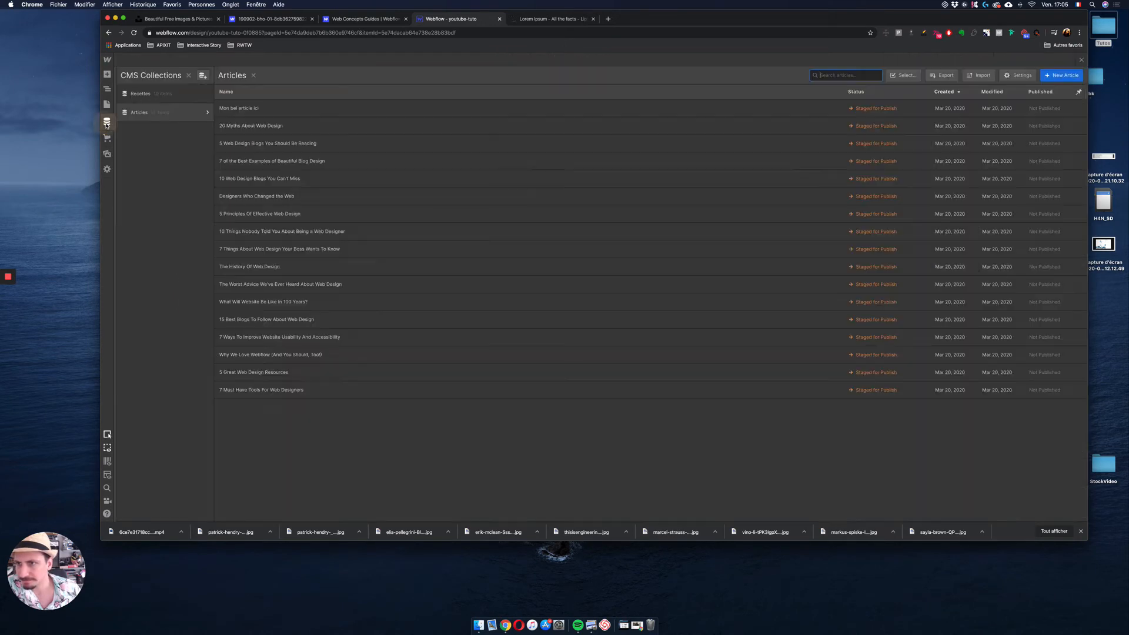
left_click(254, 109)
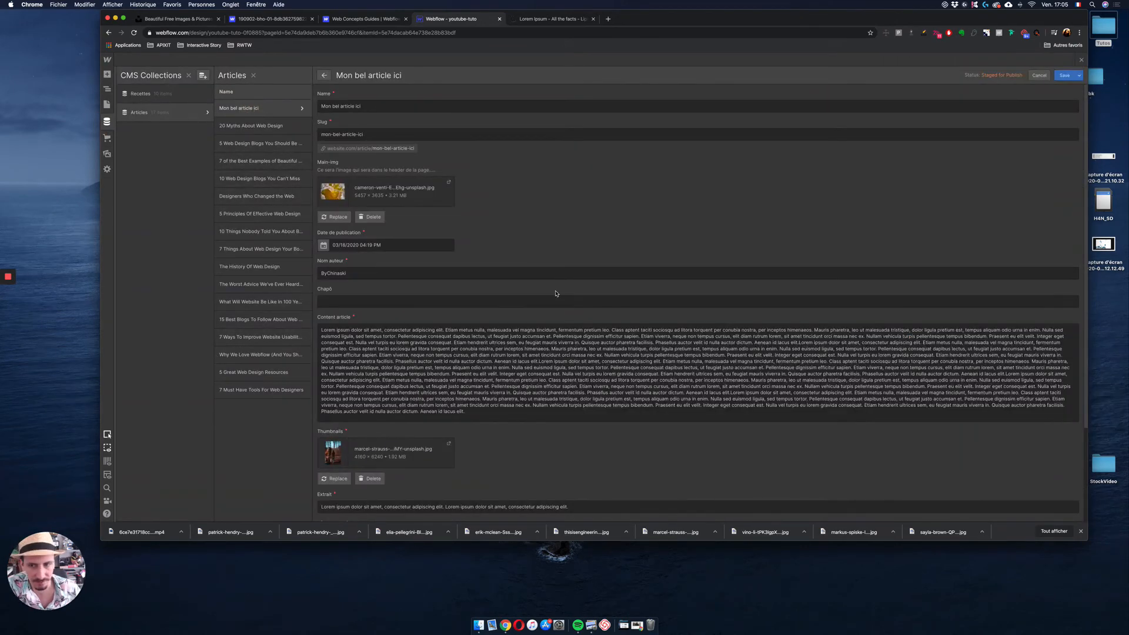
scroll(556, 293, "down", 2)
left_click(477, 352)
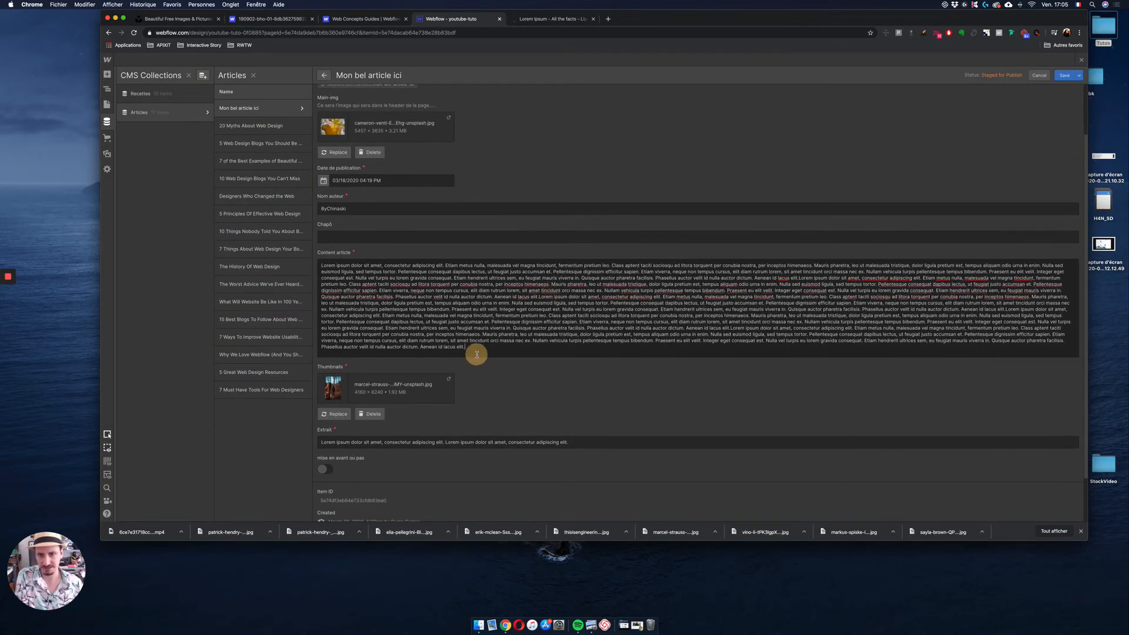
key("Return")
Step: Try to insert the last photo of the IMG folder below the article text, and insert the yellow aerial photo instead
left_click(328, 358)
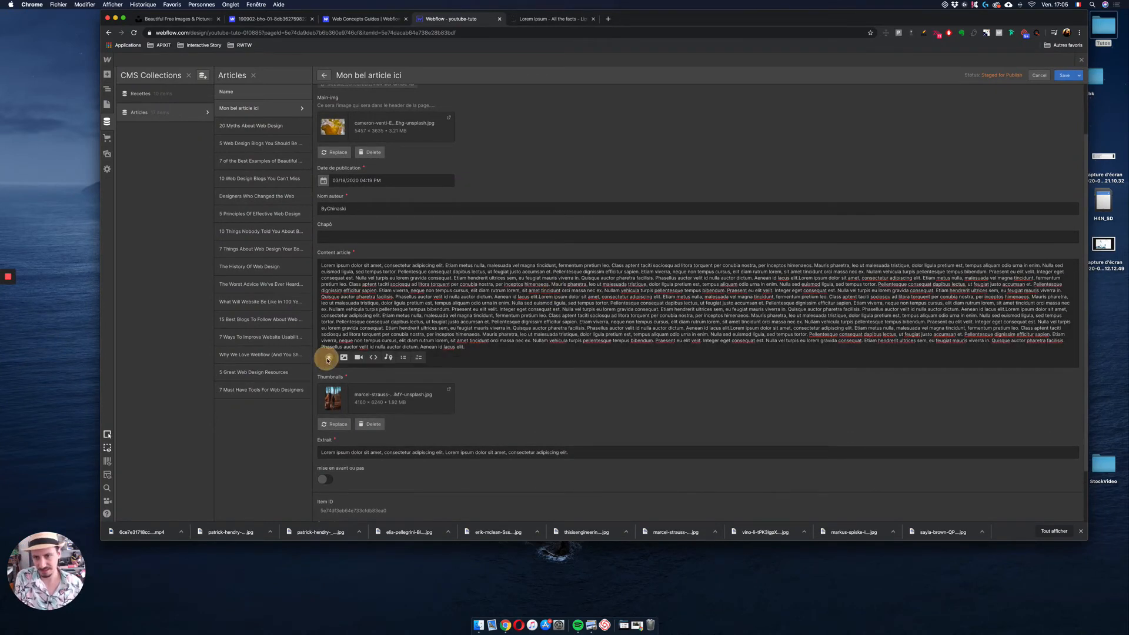
left_click(347, 358)
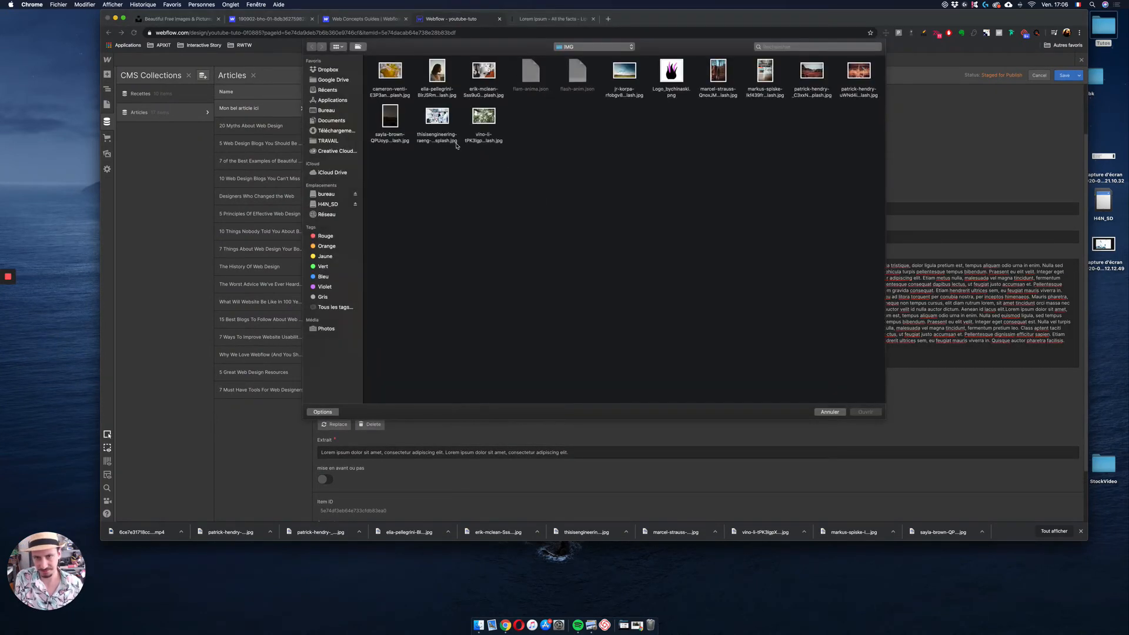
left_click(483, 116)
left_click(866, 412)
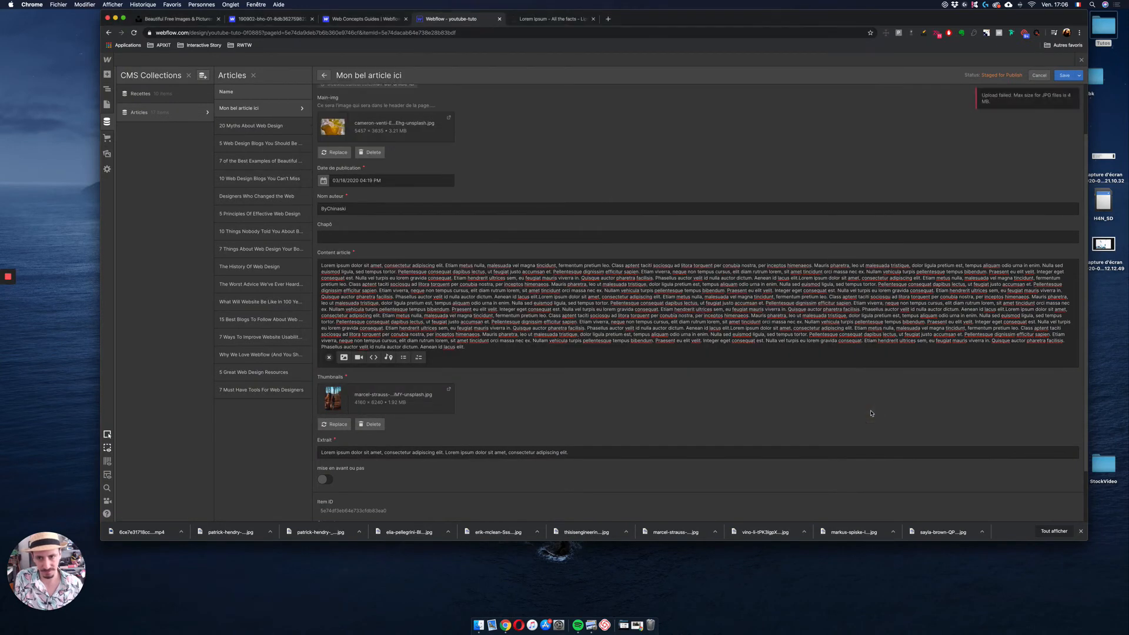
left_click(344, 357)
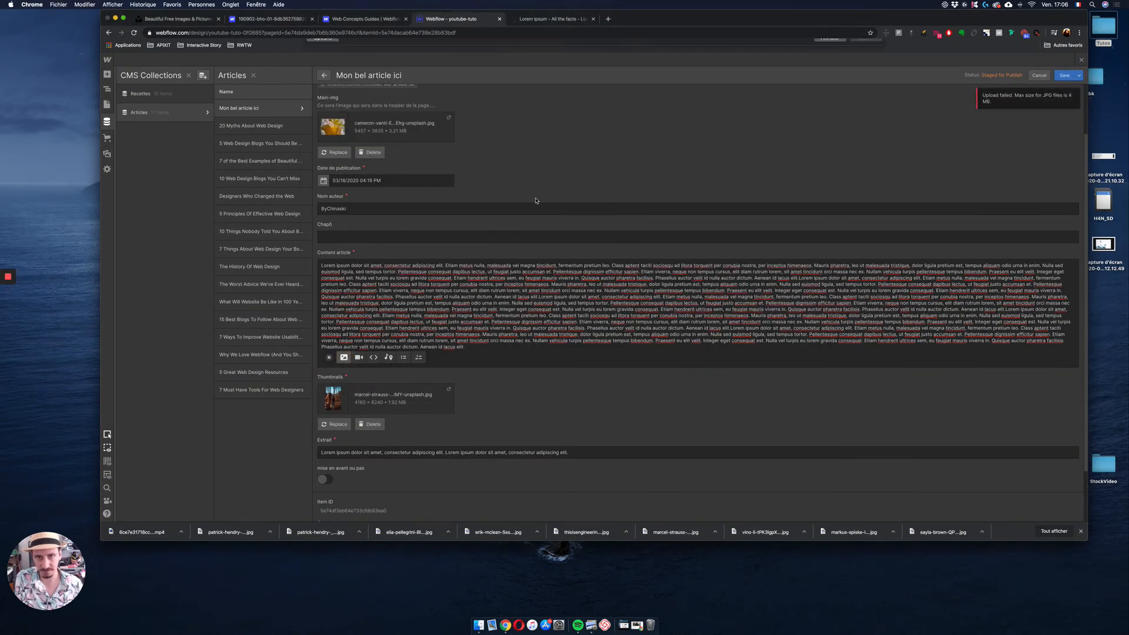
double_click(390, 71)
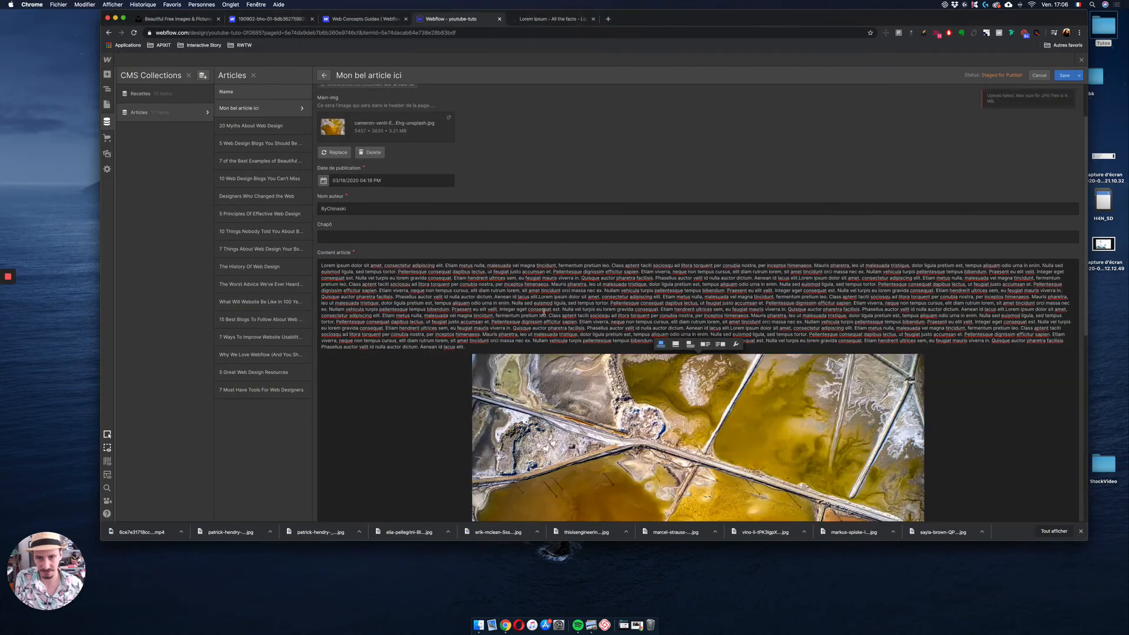
scroll(700, 303, "down", 1)
left_click_drag(465, 309, 314, 231)
key("BackSpace")
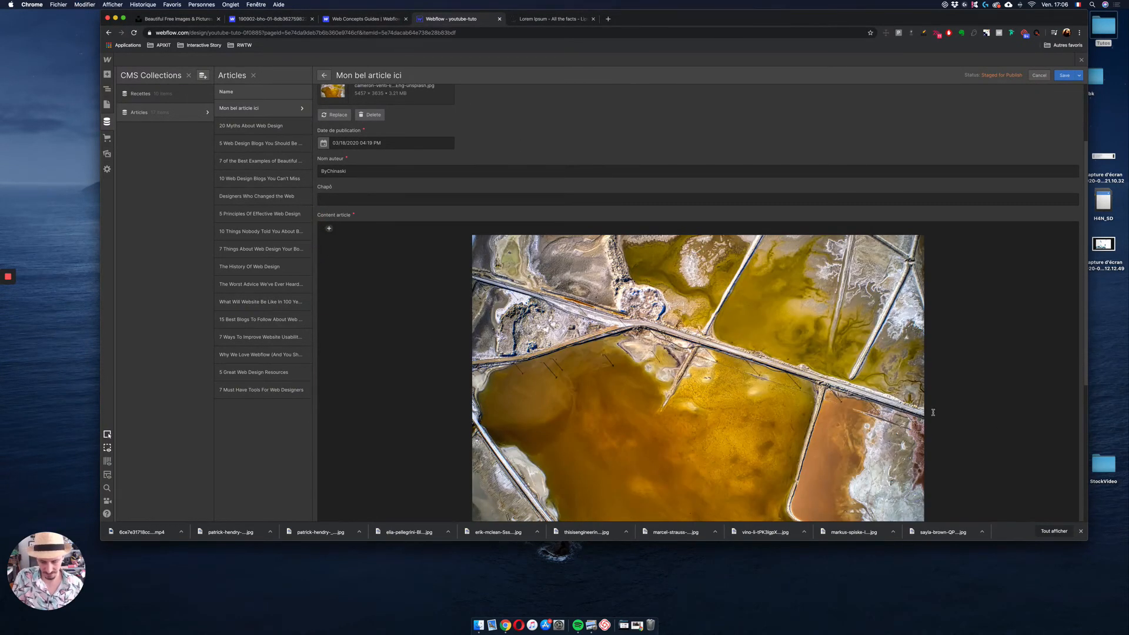
key("super+z")
Step: Copy the whole Content article text and paste the copy on a new line below the image
left_click_drag(488, 310, 294, 184)
key("super+c")
left_click(780, 361)
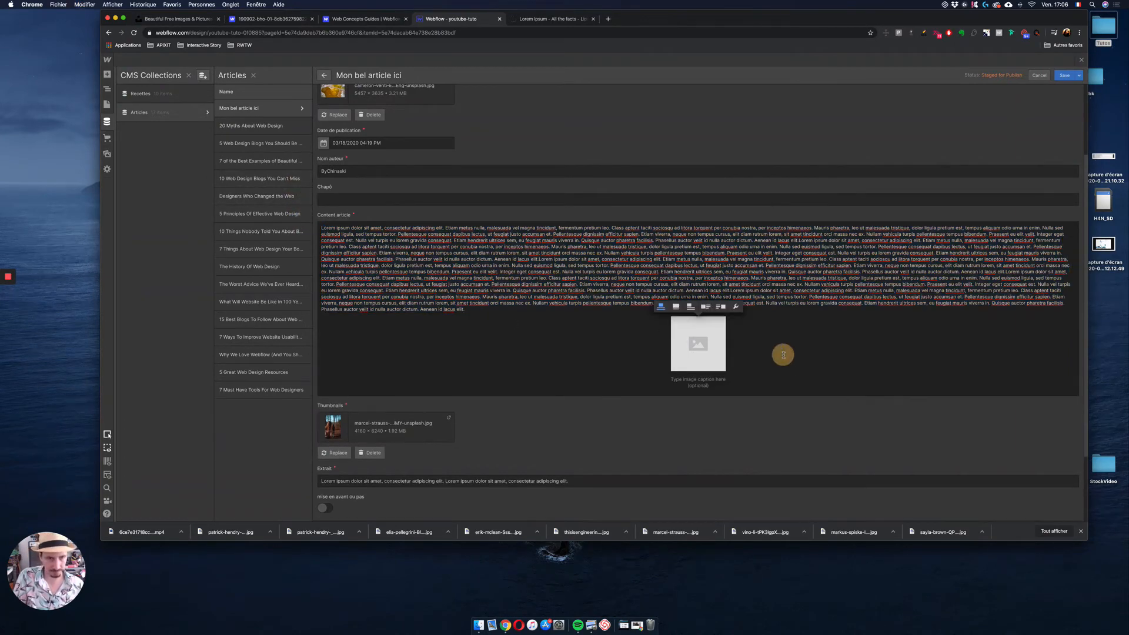
key("Return")
key("super+v")
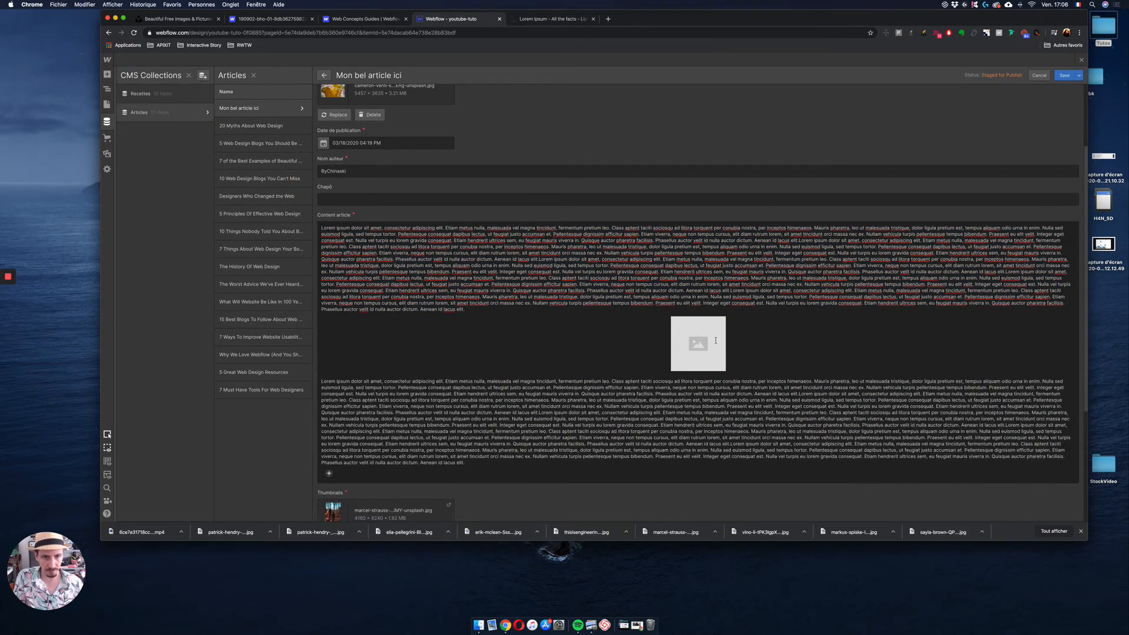
Step: Check the basic settings of the image placeholder between the two copies of the text
left_click(715, 340)
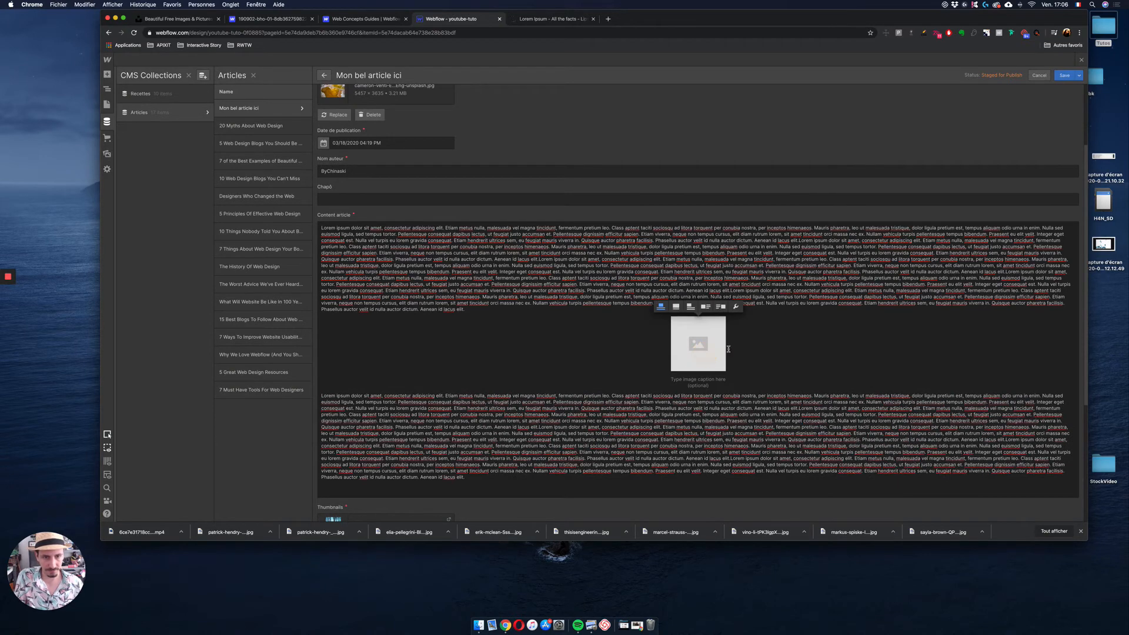
left_click(736, 307)
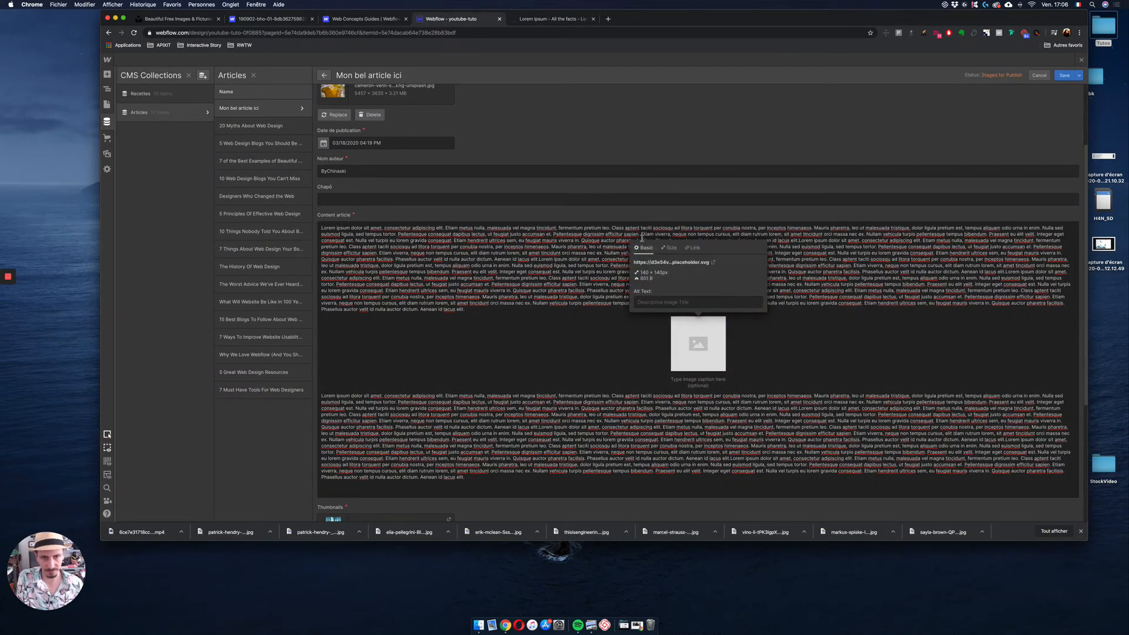
left_click(791, 356)
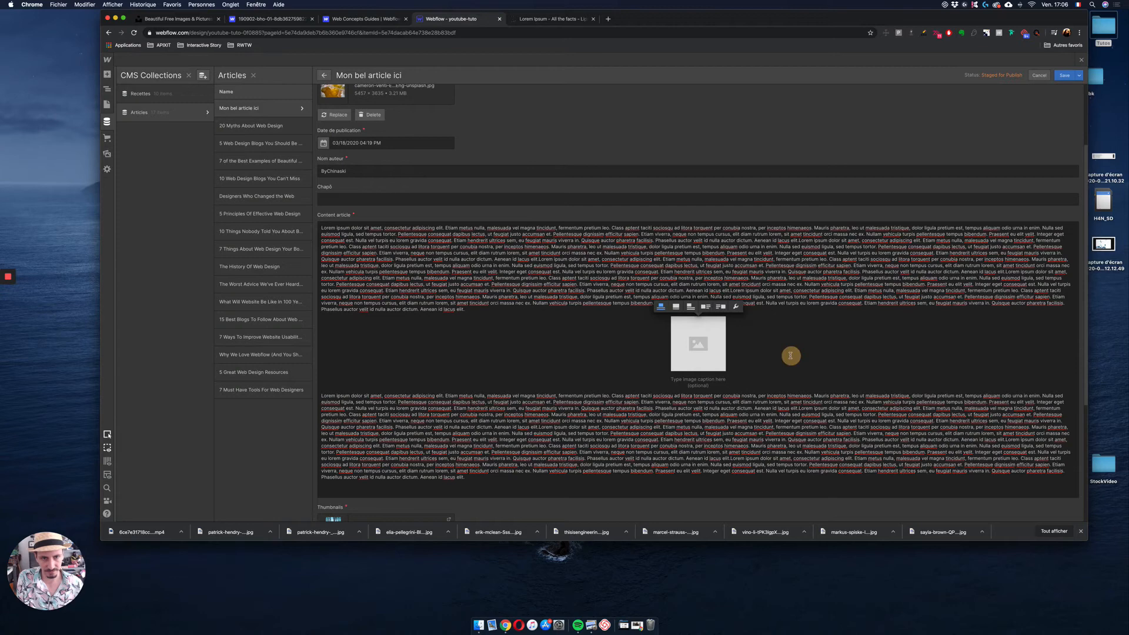
Step: Replace the image placeholder between the two text copies with the yellow aerial photo from the IMG folder
left_click(750, 343)
key("BackSpace")
key("Return")
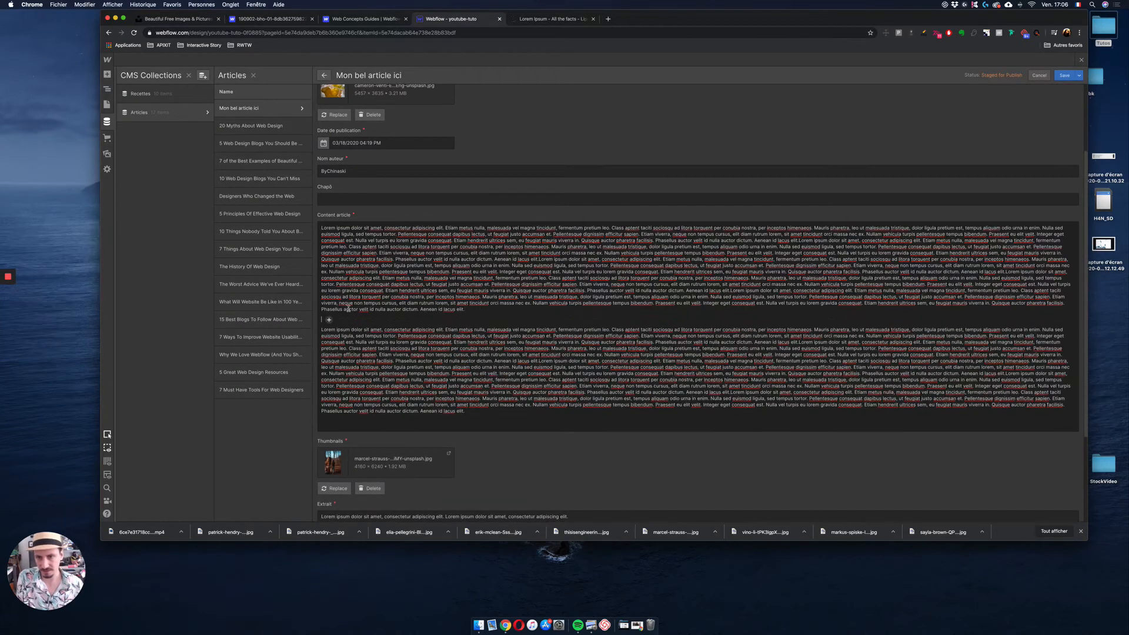
left_click(328, 321)
left_click(344, 322)
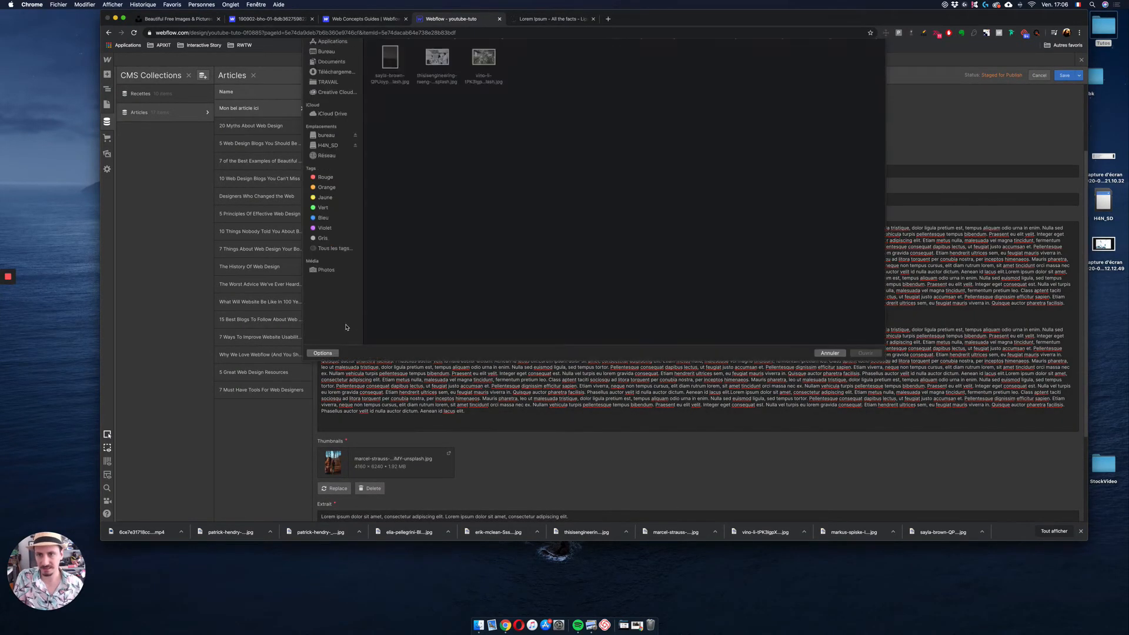
left_click(481, 118)
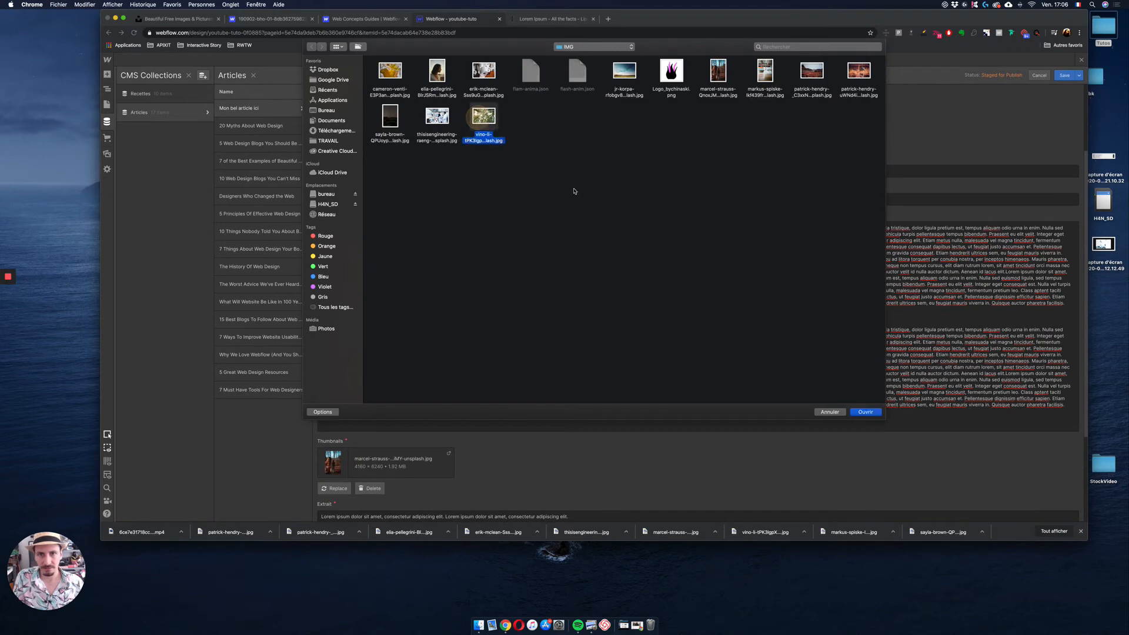
left_click(379, 70)
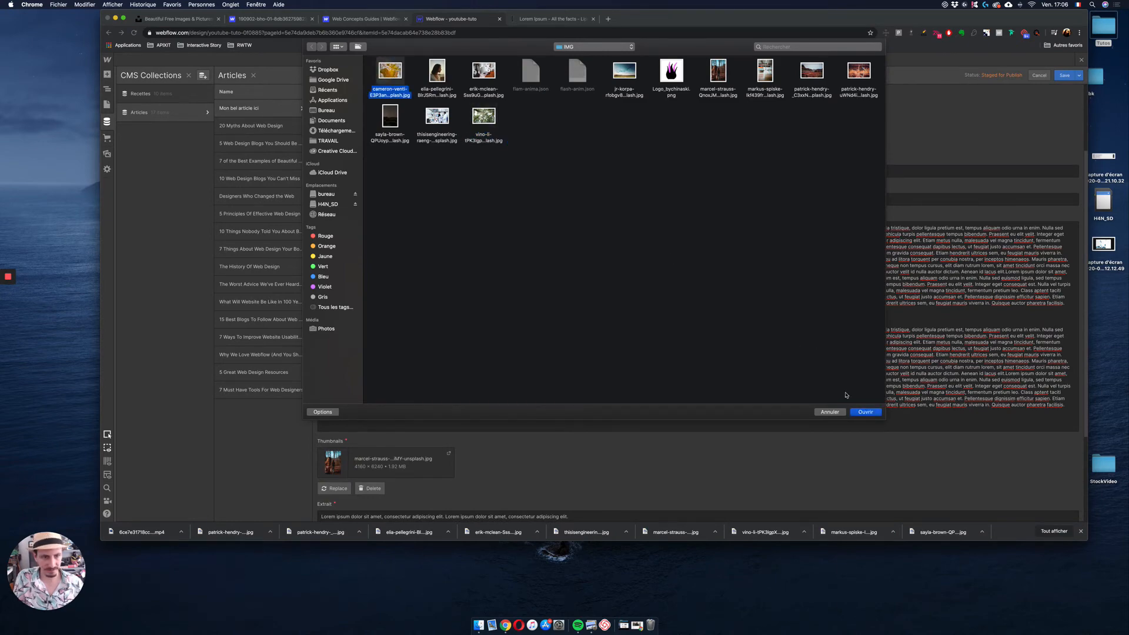
left_click(865, 412)
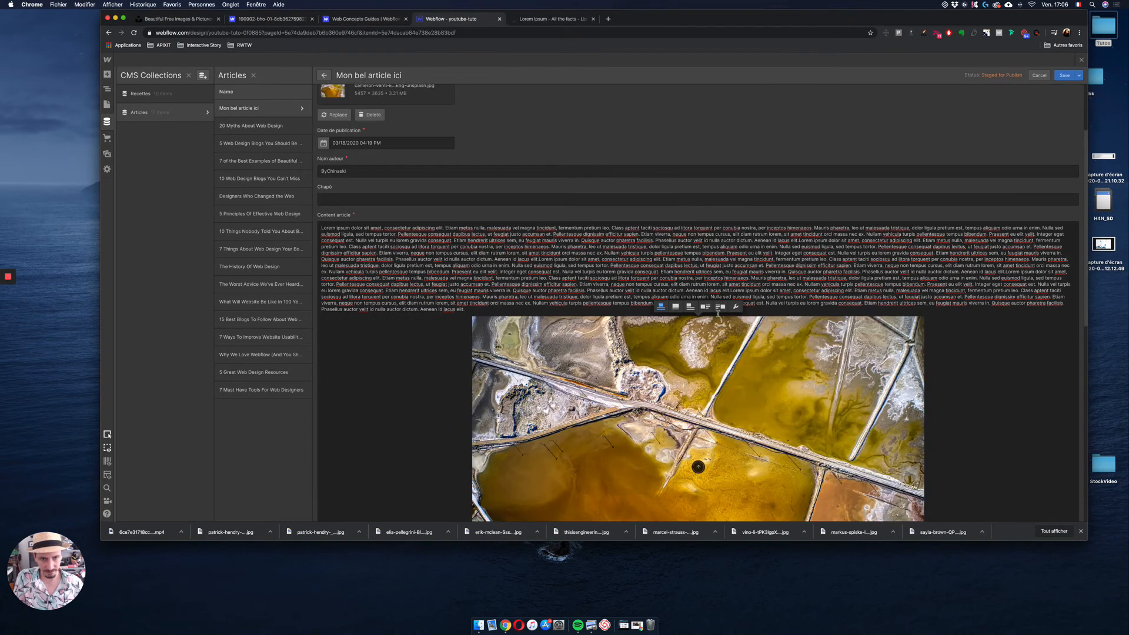
Step: Float the inserted photo left so the second text copy wraps beside it, and save the article
left_click(705, 307)
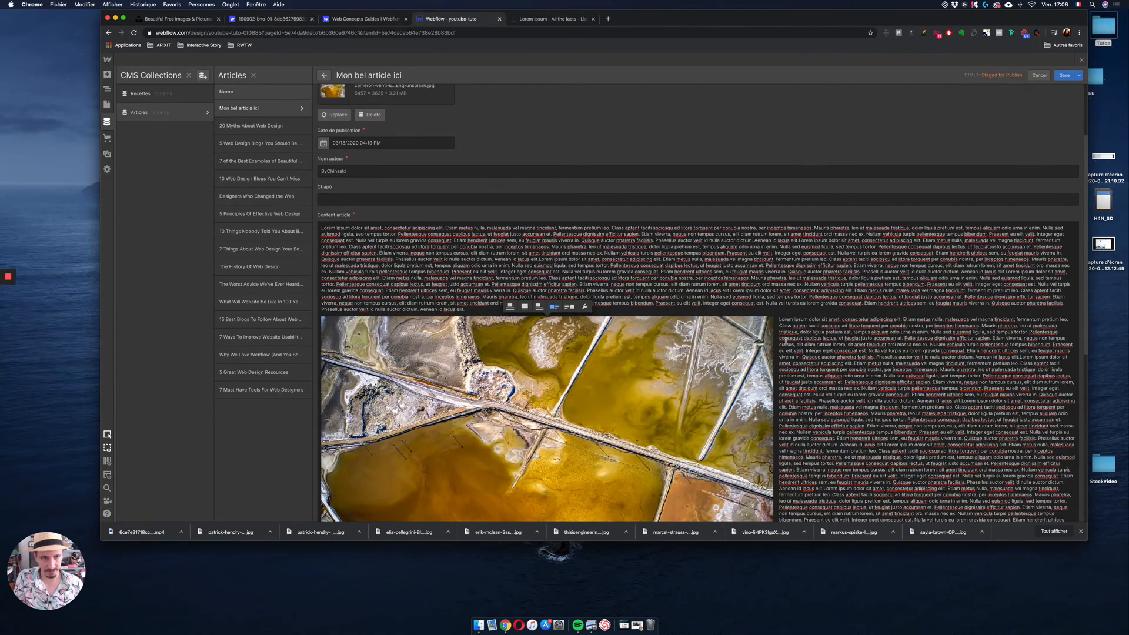
scroll(783, 340, "down", 4)
scroll(784, 340, "up", 8)
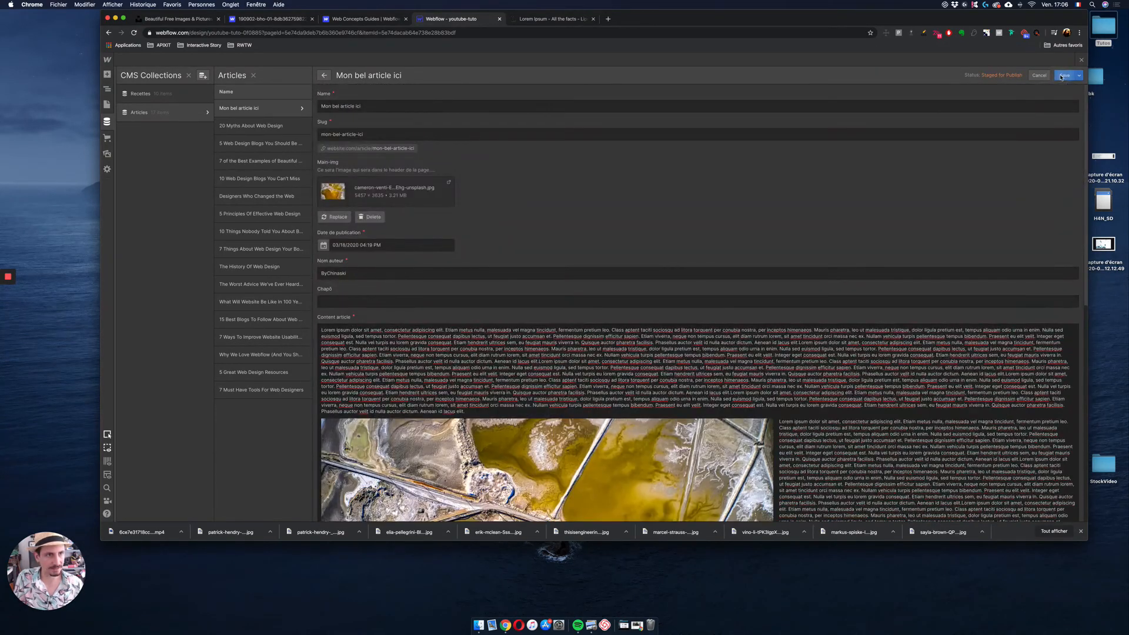
left_click(1062, 76)
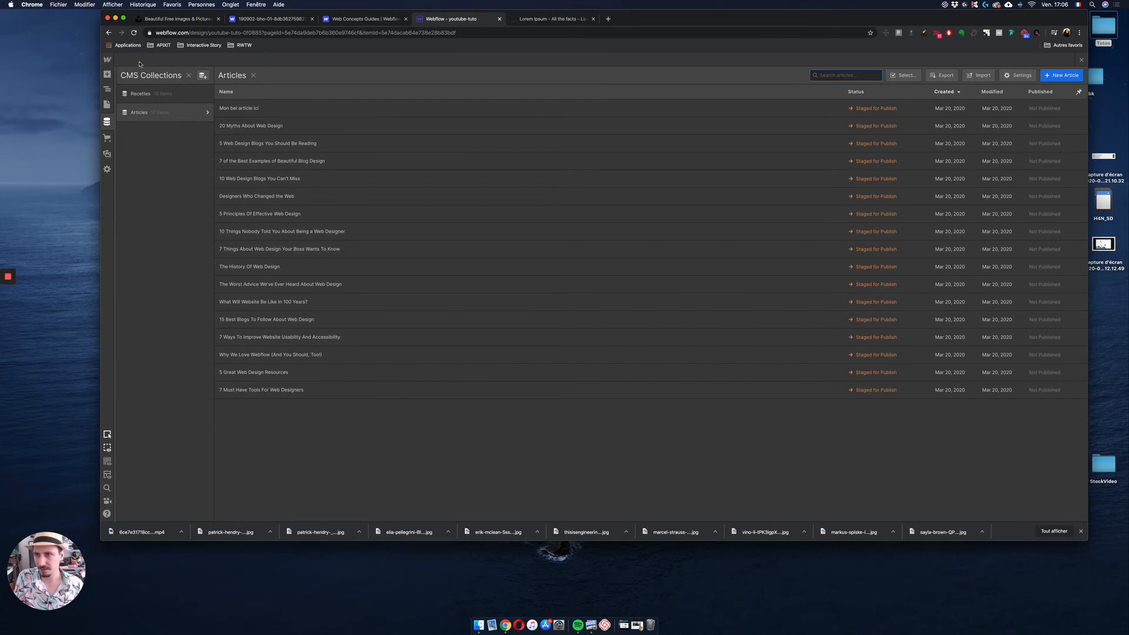
Step: Return to the Articles template design and switch its preview item to Mon bel article ici
left_click(107, 104)
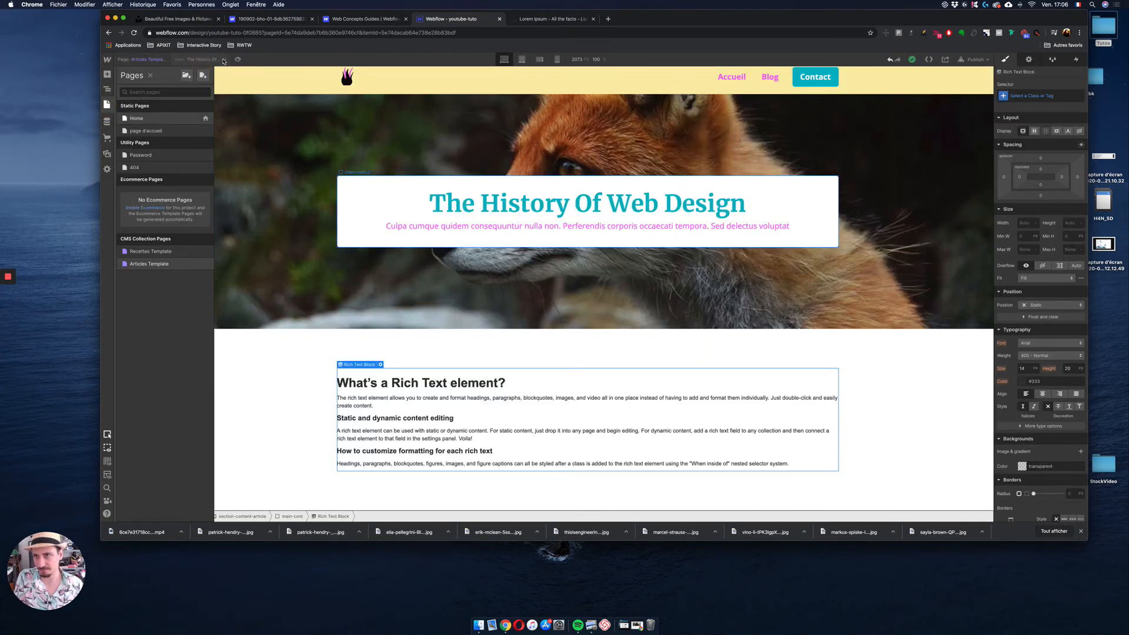
left_click(248, 145)
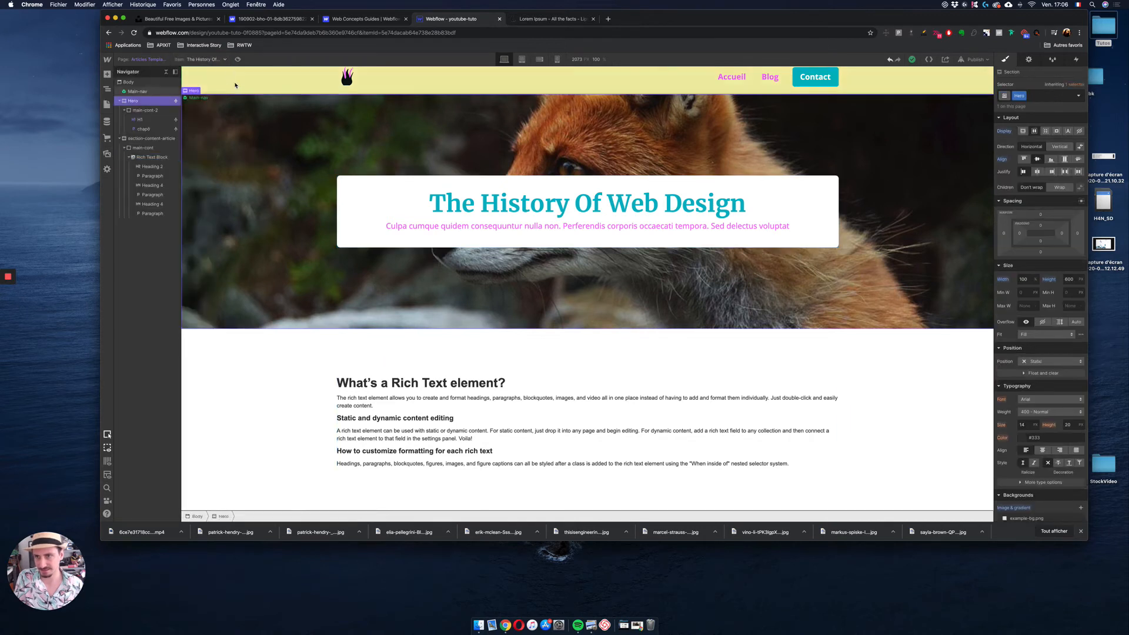
left_click(206, 59)
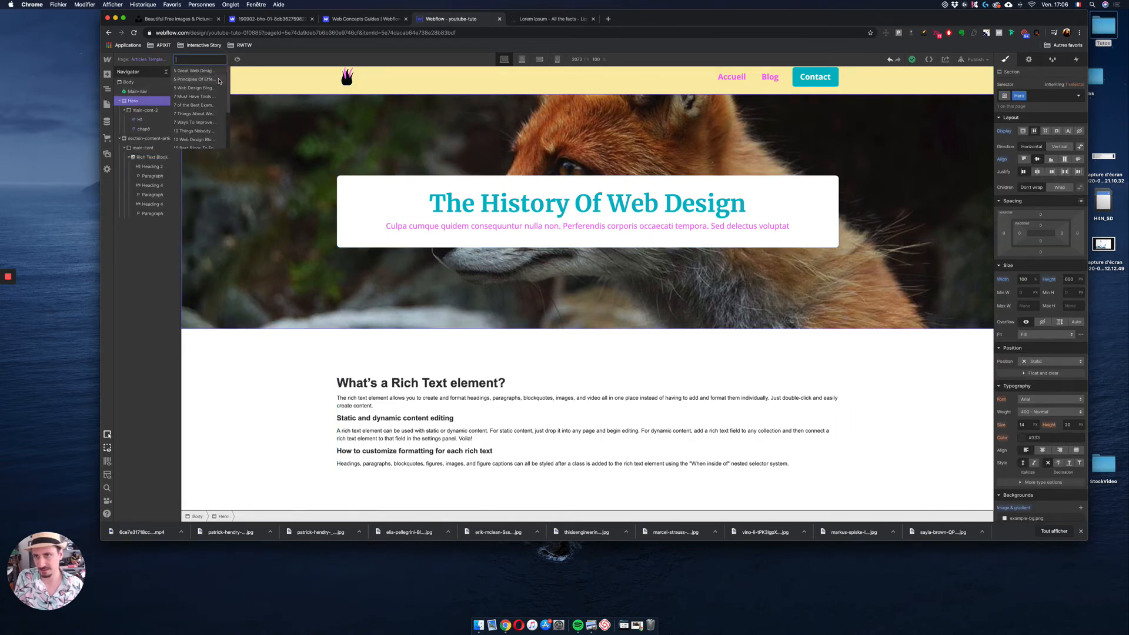
scroll(218, 88, "down", 3)
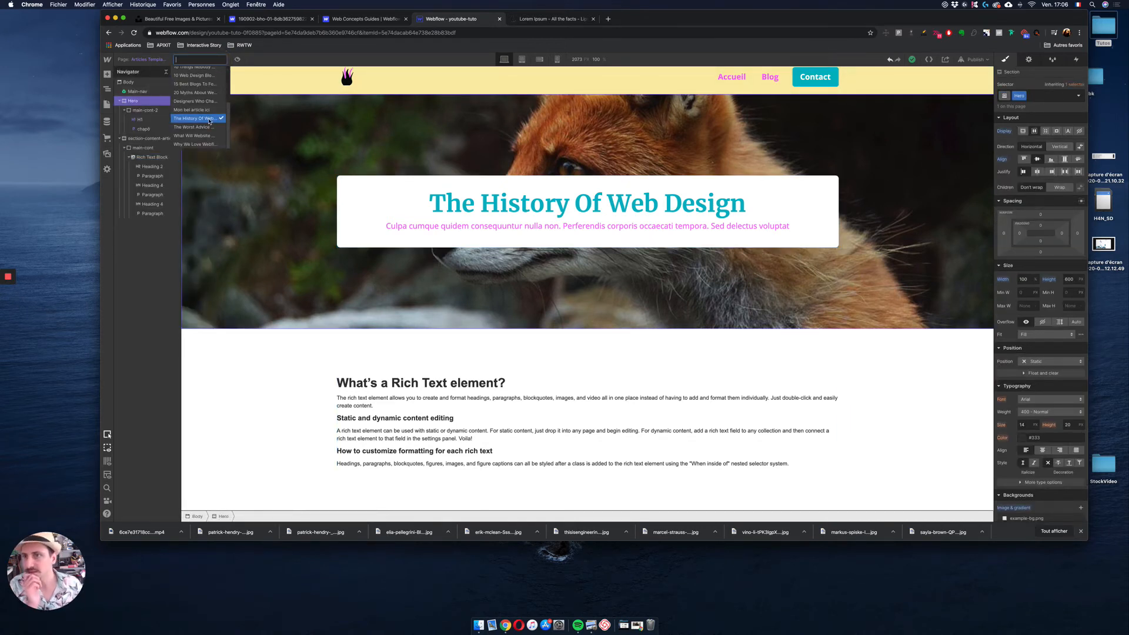
left_click(192, 110)
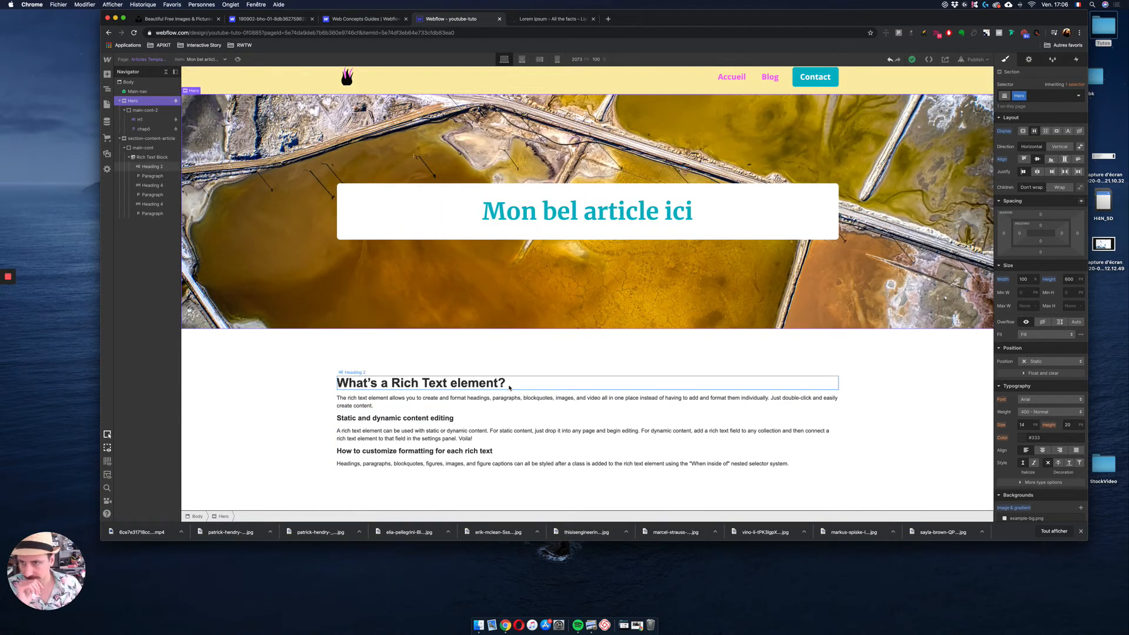
Step: Bind the Rich Text Block in the article content section to the Content article field of the Articles collection
left_click(154, 157)
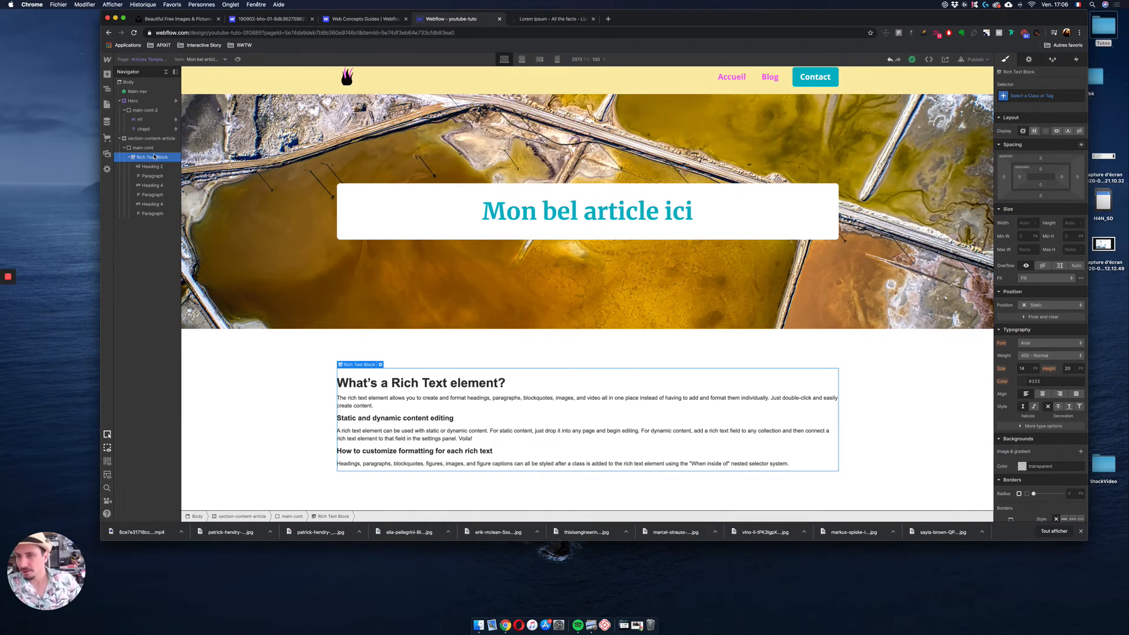
left_click(382, 366)
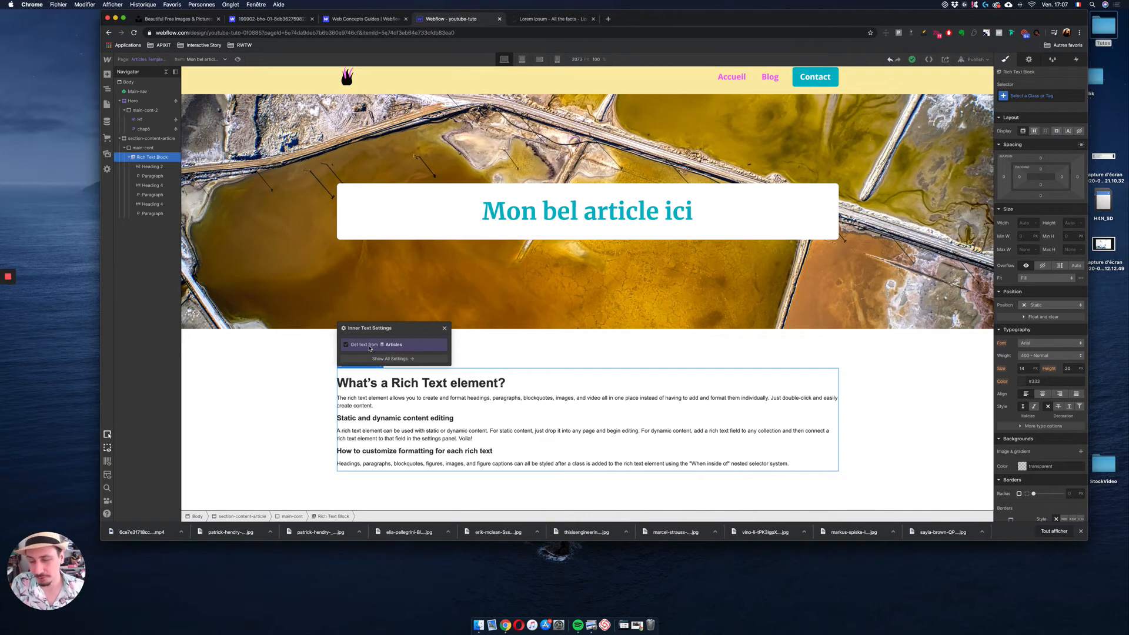
left_click(369, 348)
left_click(369, 370)
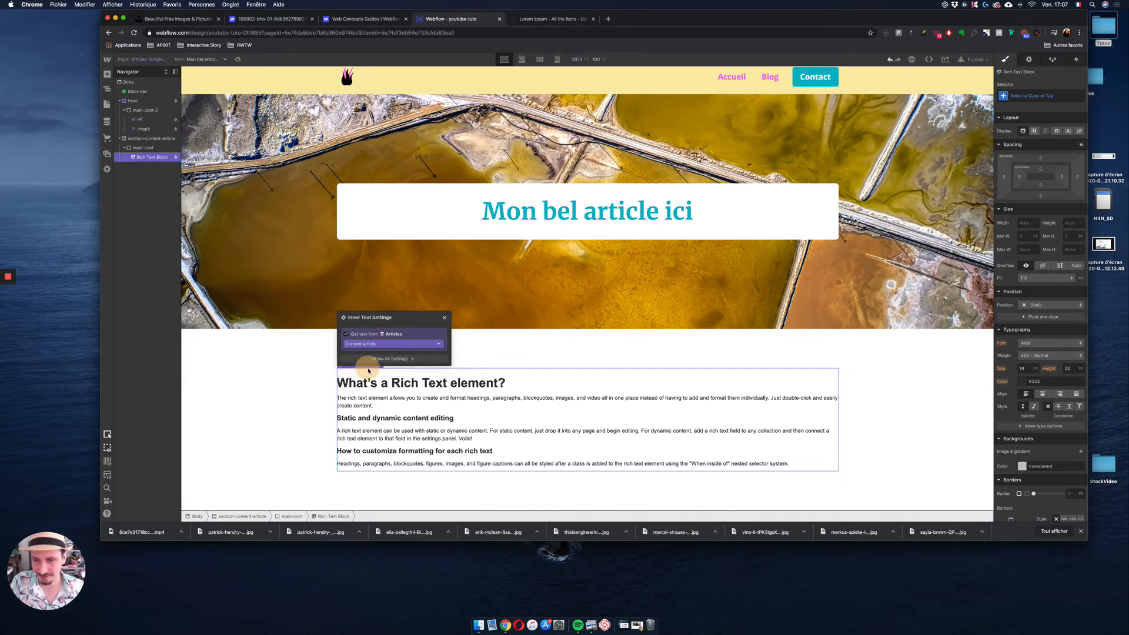
scroll(366, 373, "down", 10)
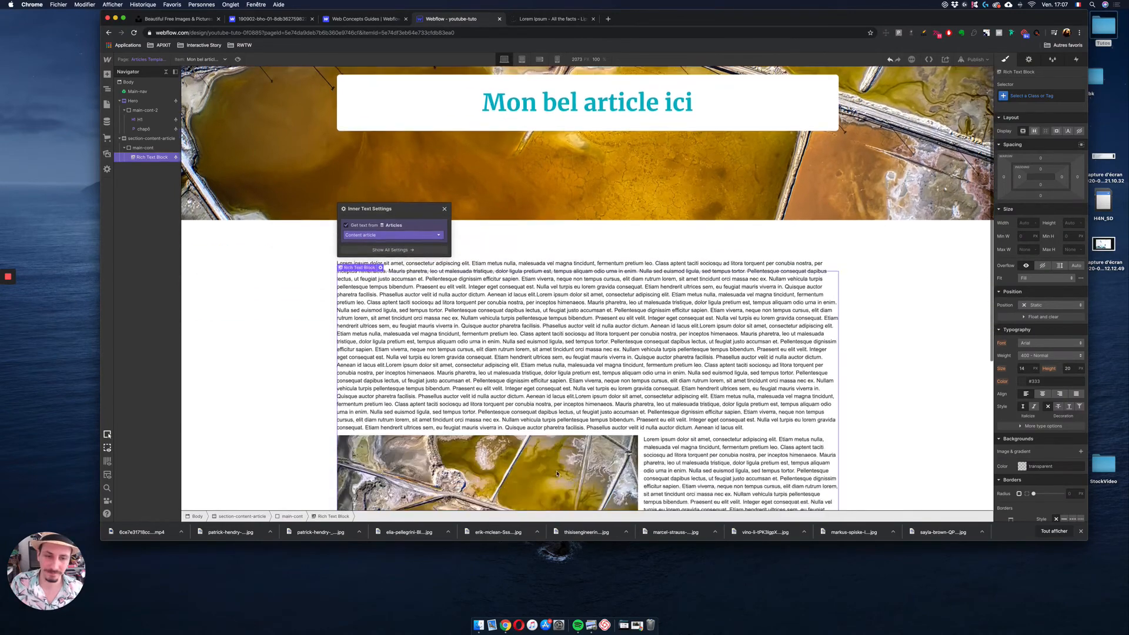
scroll(557, 471, "up", 10)
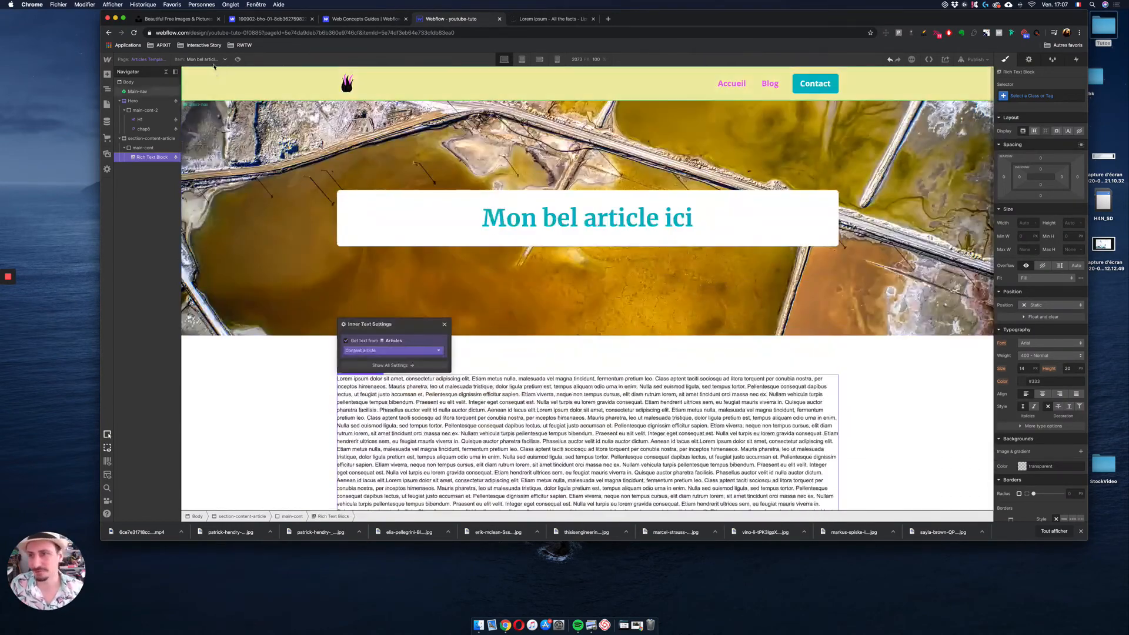
Step: Switch the template preview to The History Of Web Design and examine its content down to the end of the article
left_click(203, 59)
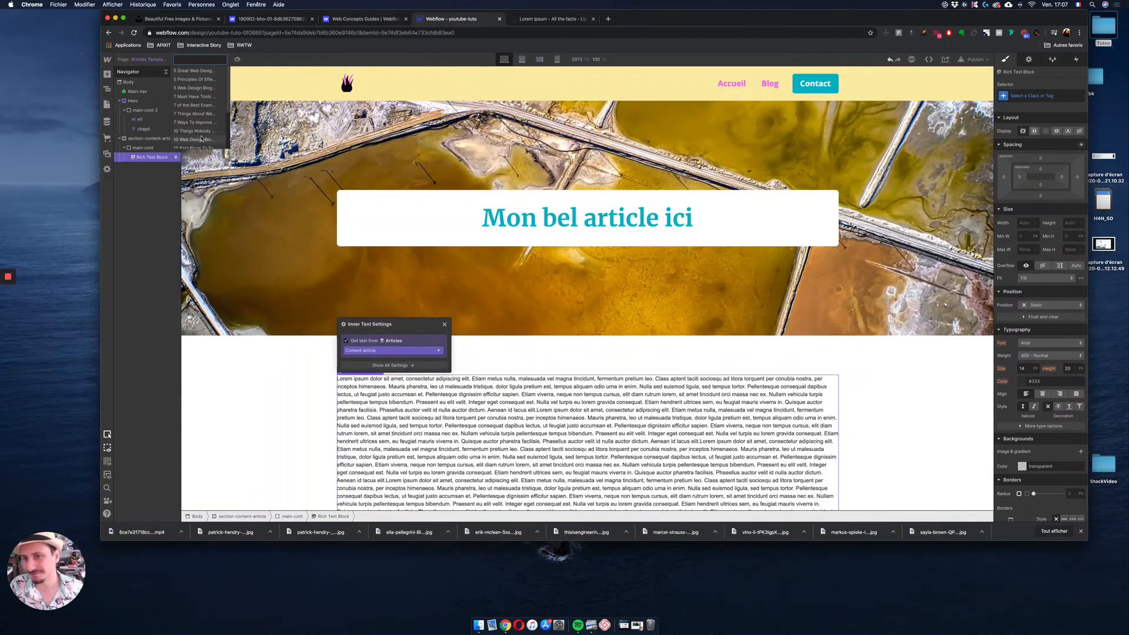
scroll(206, 137, "down", 3)
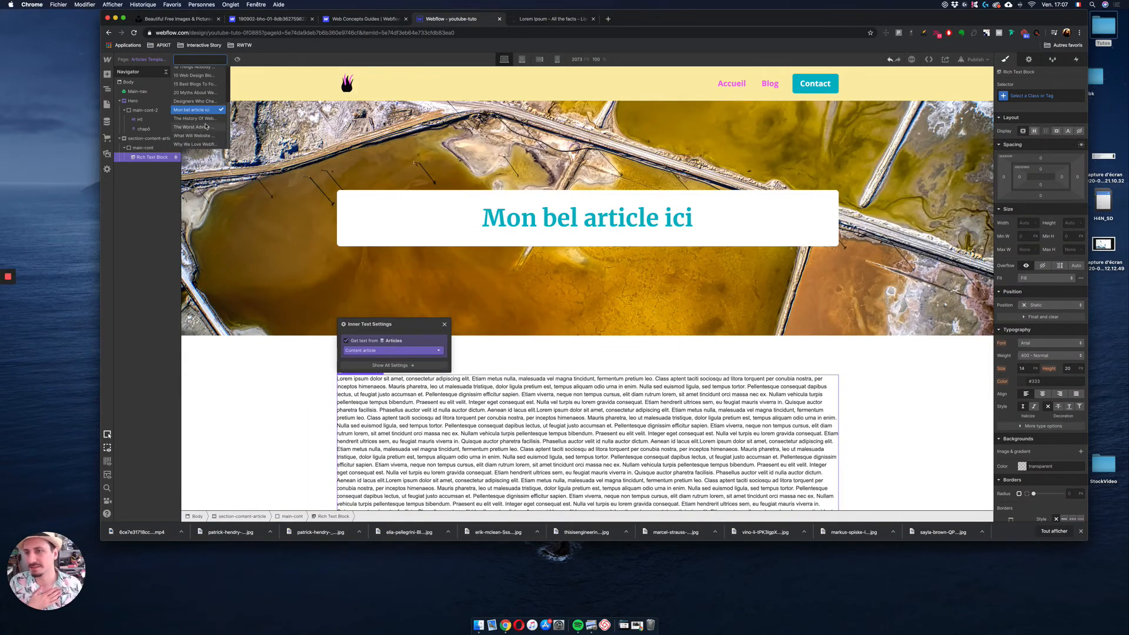
left_click(194, 118)
scroll(538, 475, "down", 1)
scroll(538, 476, "down", 10)
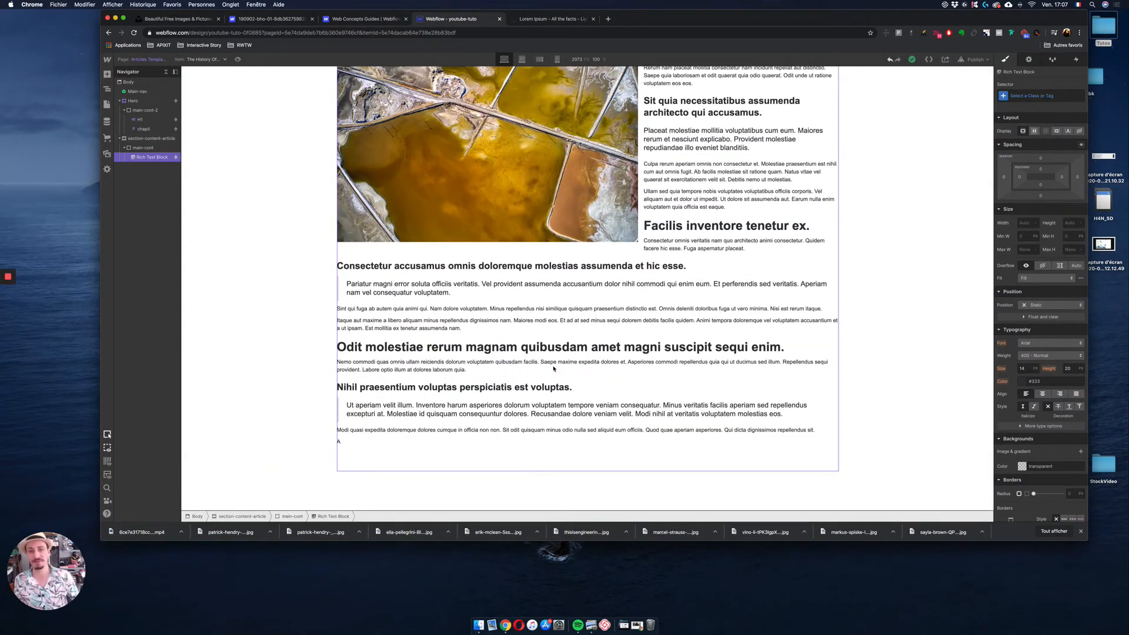
Step: Add a Section element at the end of the template page, directly below the article content section
scroll(558, 371, "up", 10)
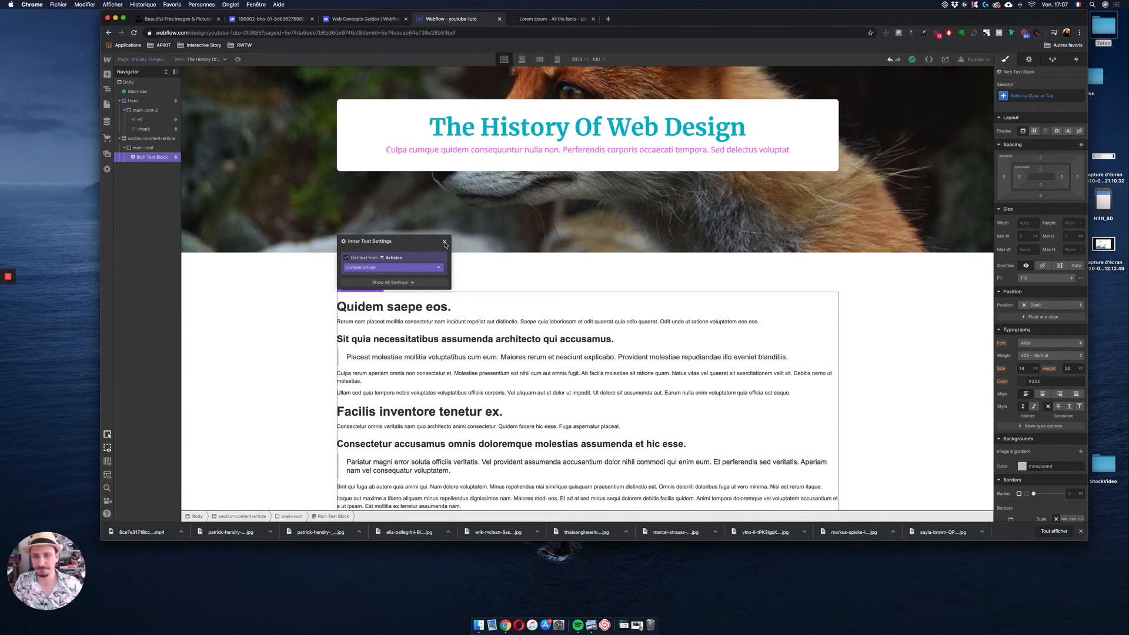
scroll(564, 324, "down", 5)
scroll(647, 354, "down", 10)
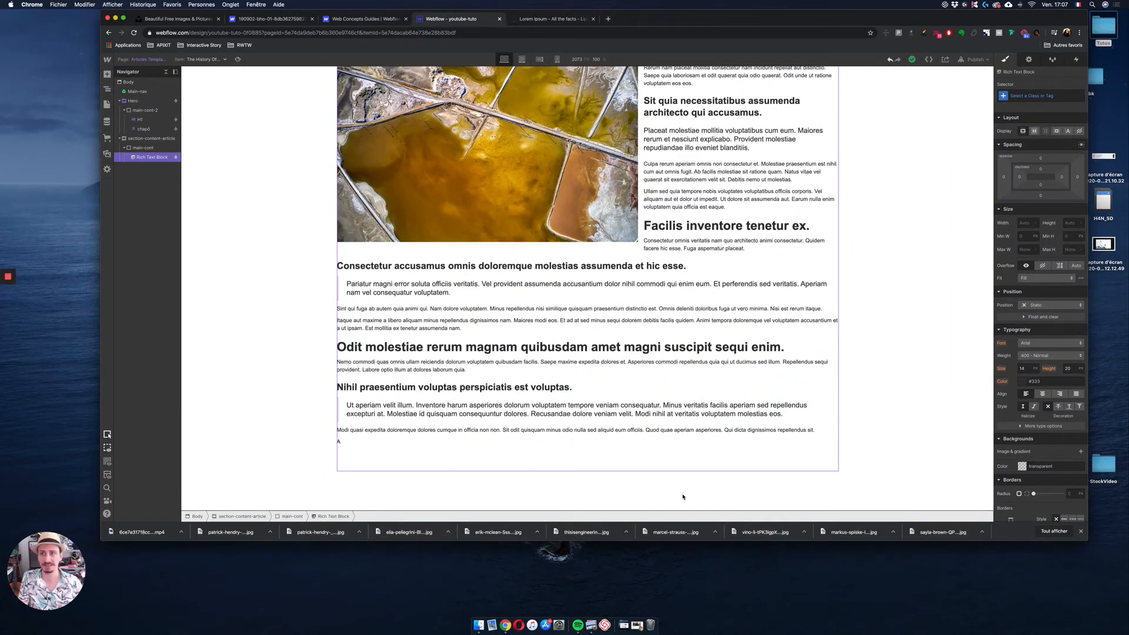
key("super+e")
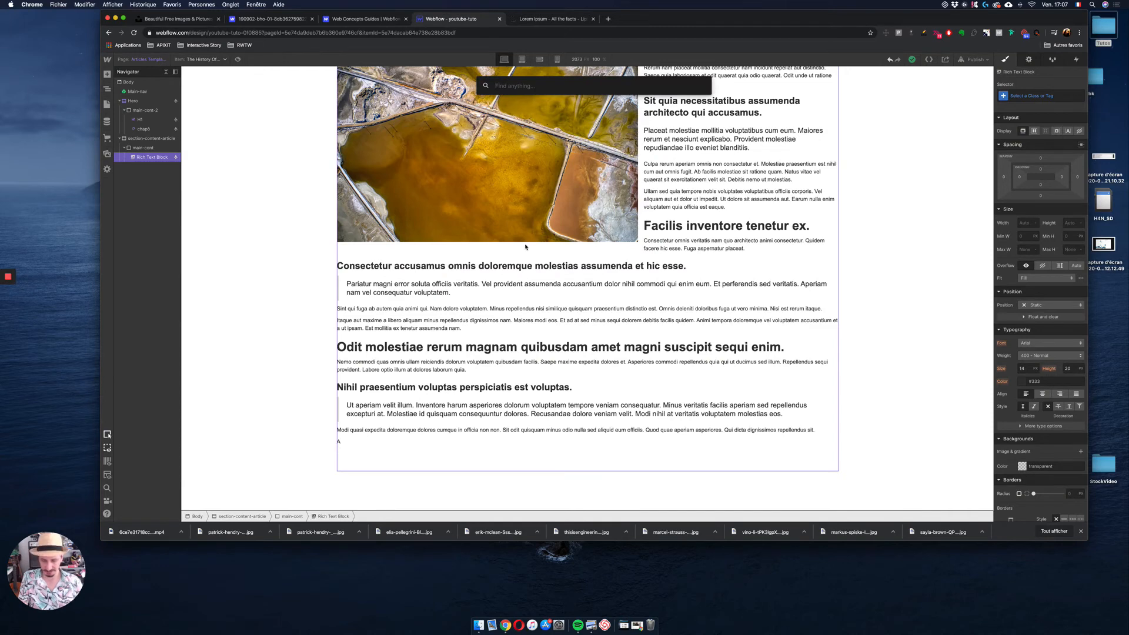
type("sec")
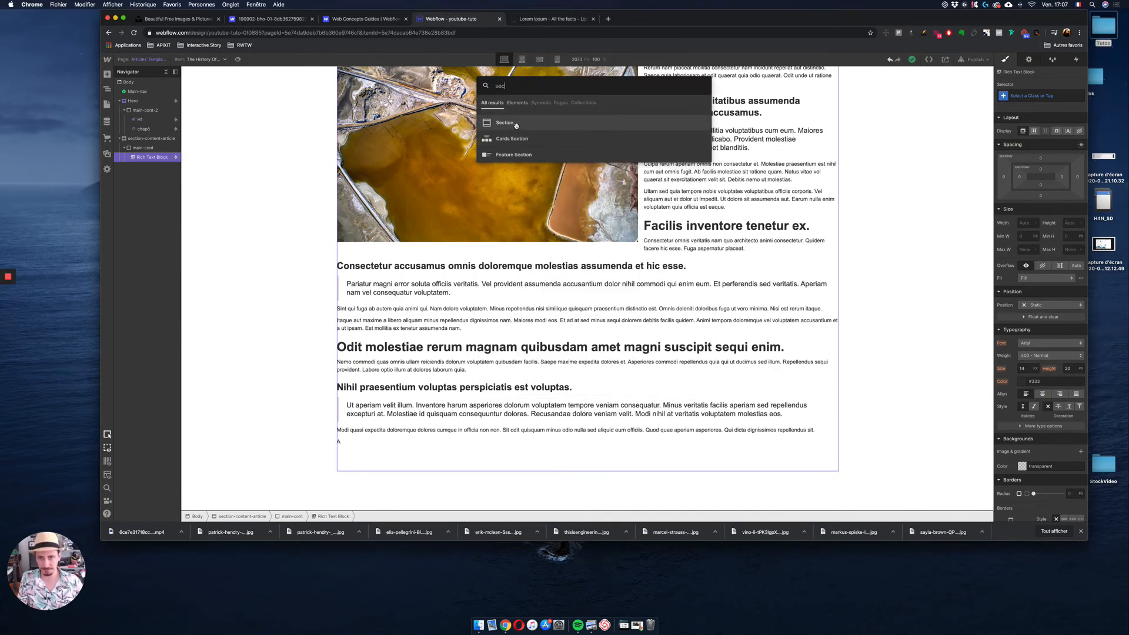
left_click_drag(512, 124, 137, 191)
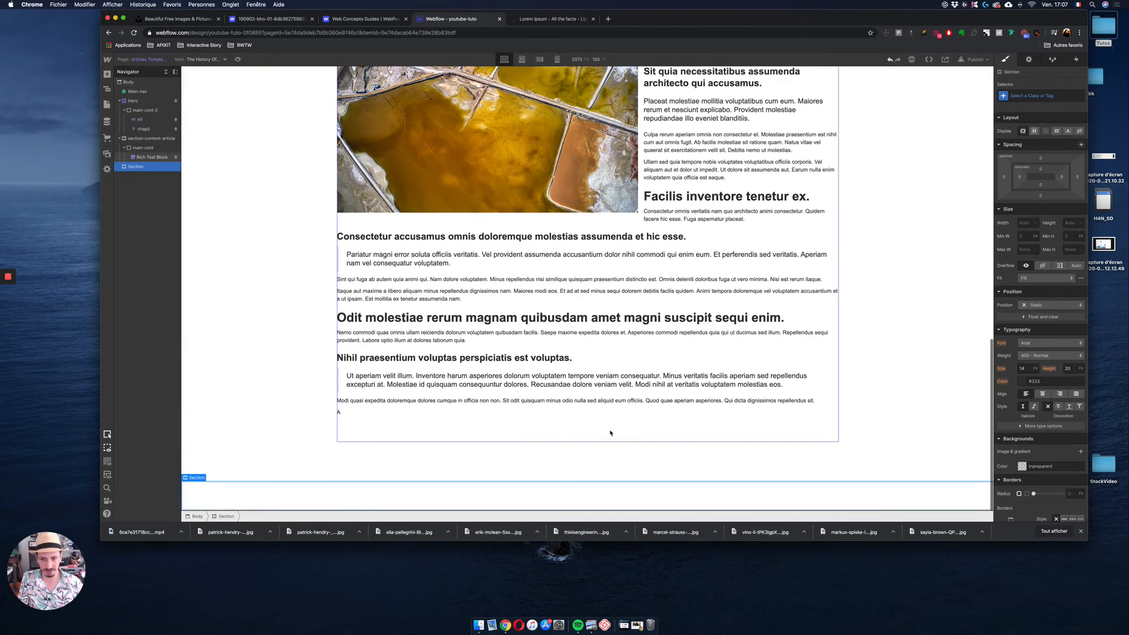
Step: Give the new section the class section-post-relatif
left_click(1039, 94)
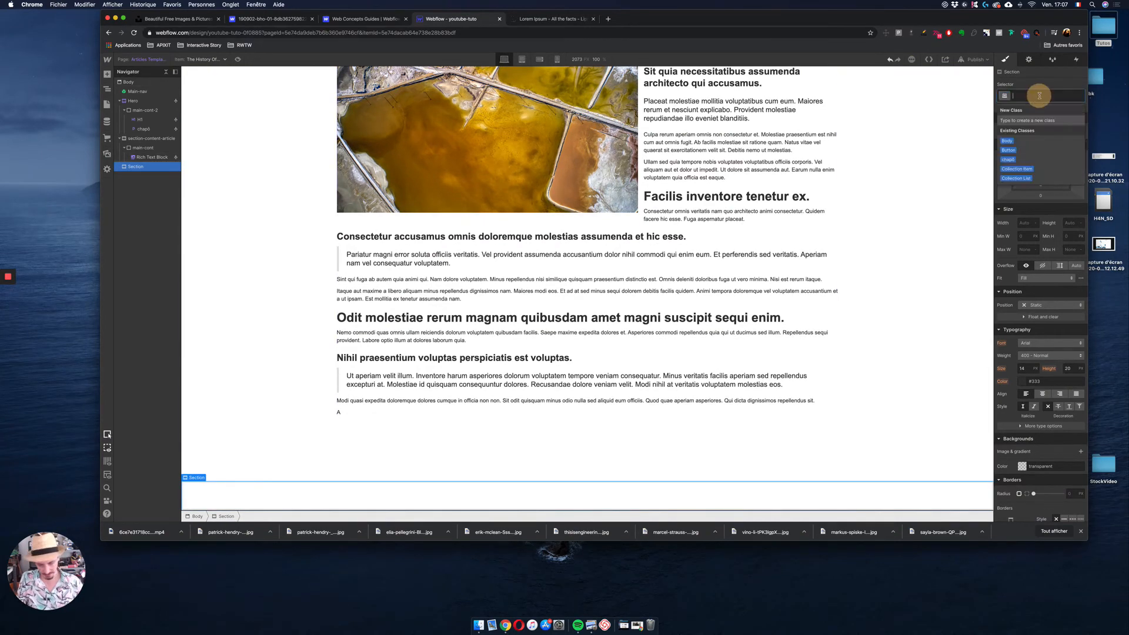
type("se")
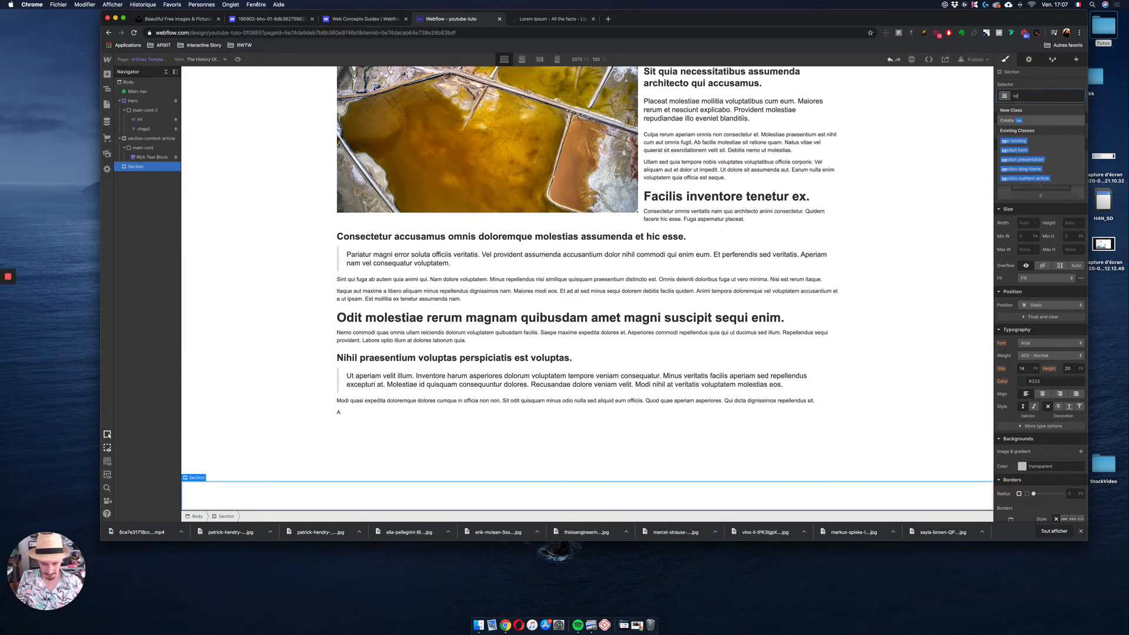
type("ction-post-relati")
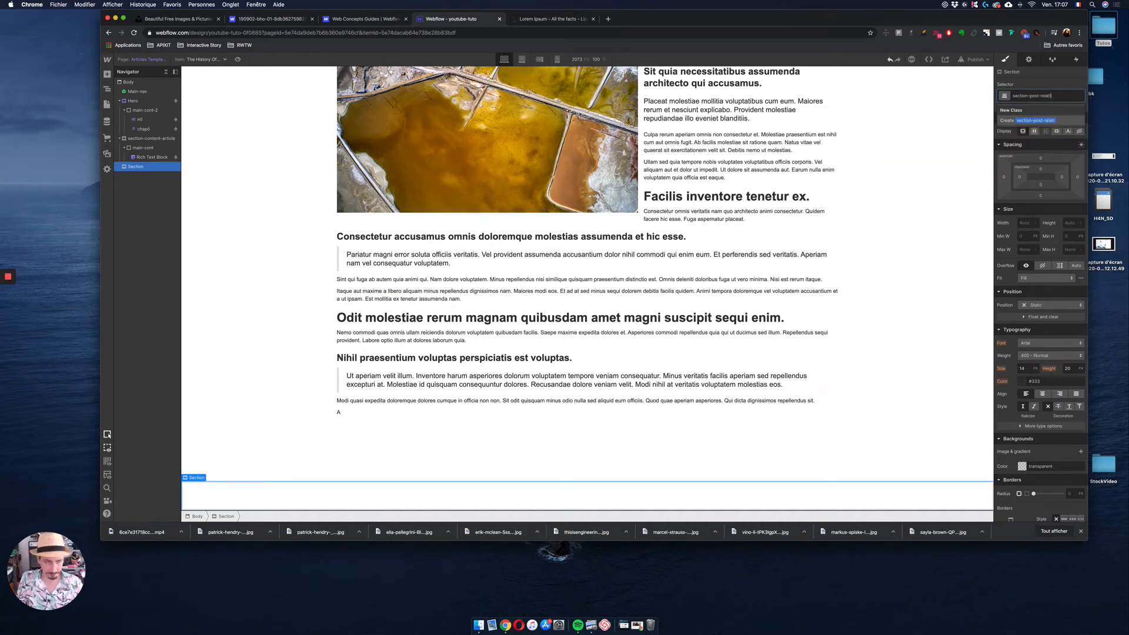
type("f")
key("Return")
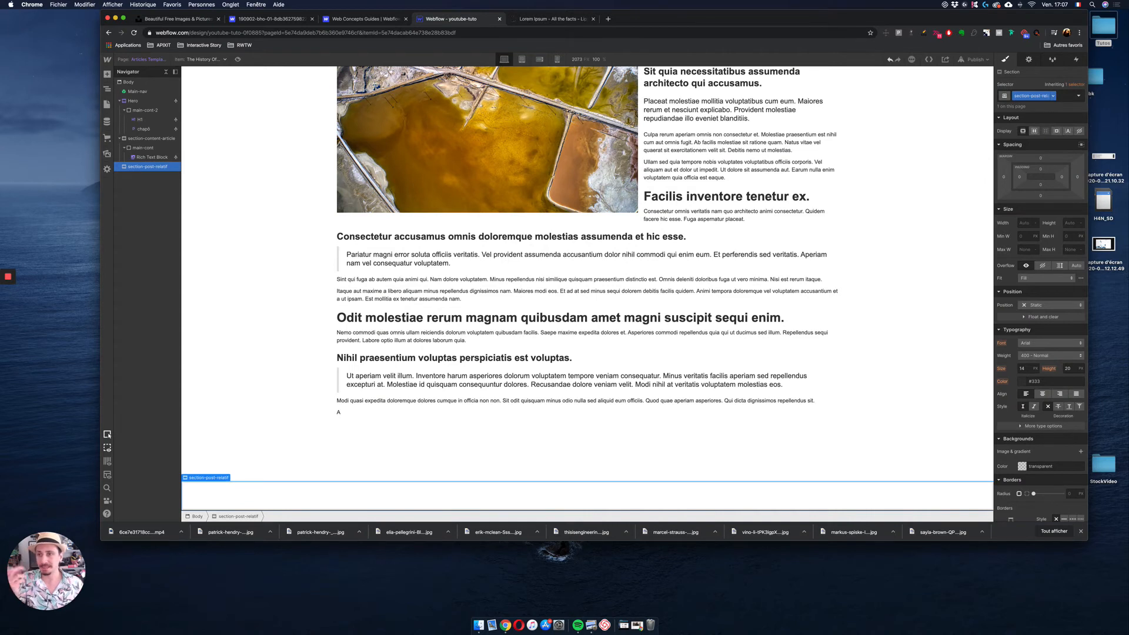
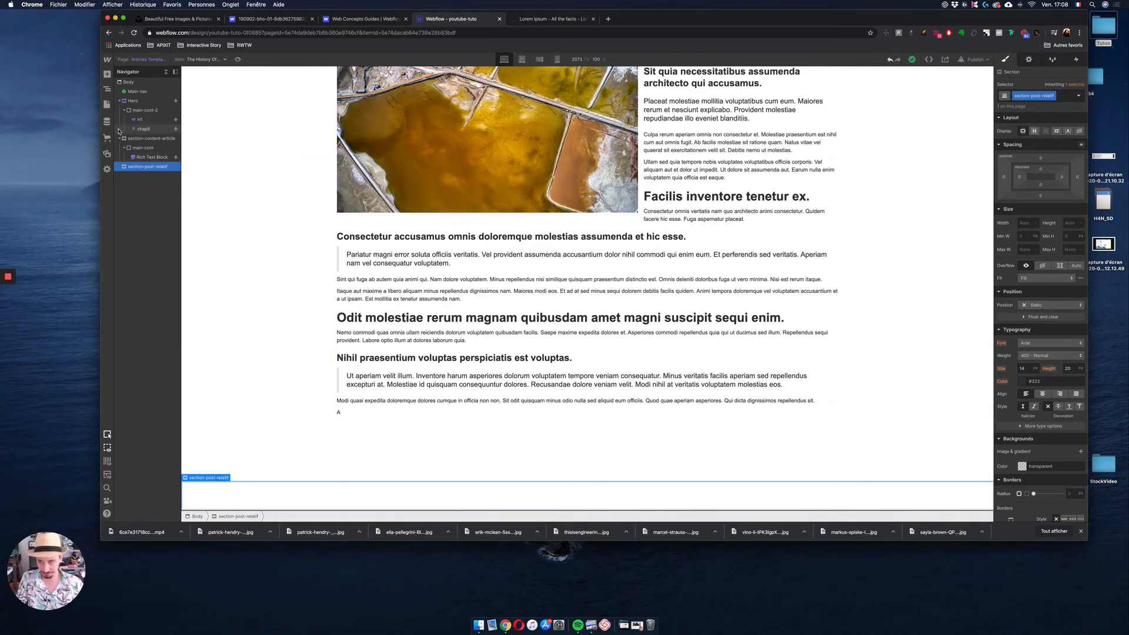
Step: Insert a Collection List into the section-post-relatif section and set its source to Articles
key("super+e")
type("col")
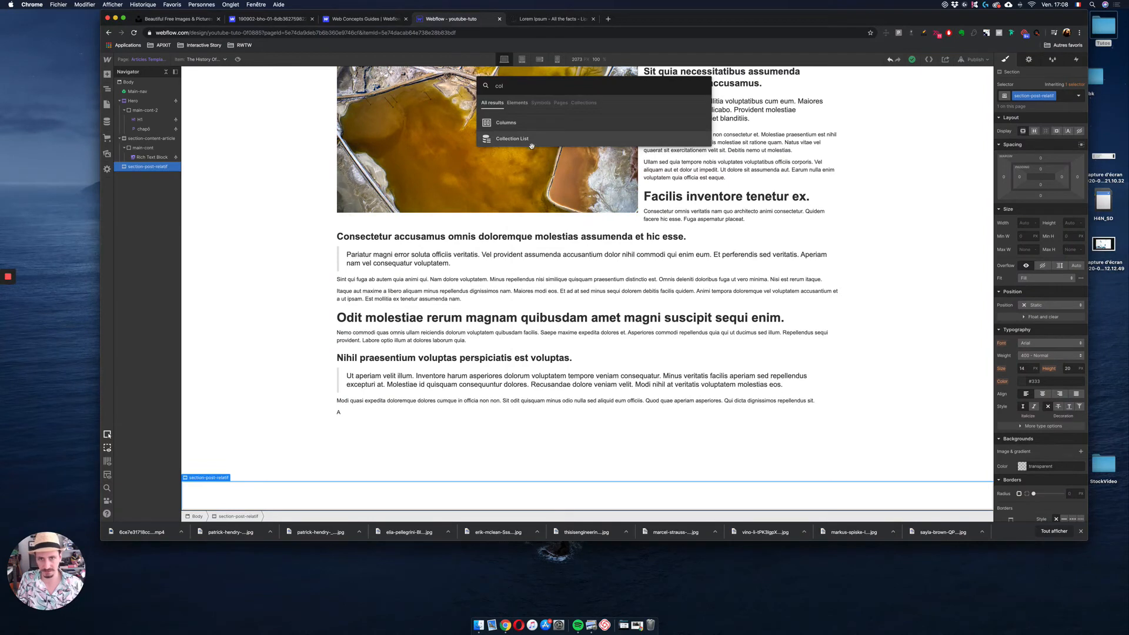
left_click_drag(510, 139, 257, 504)
left_click(235, 437)
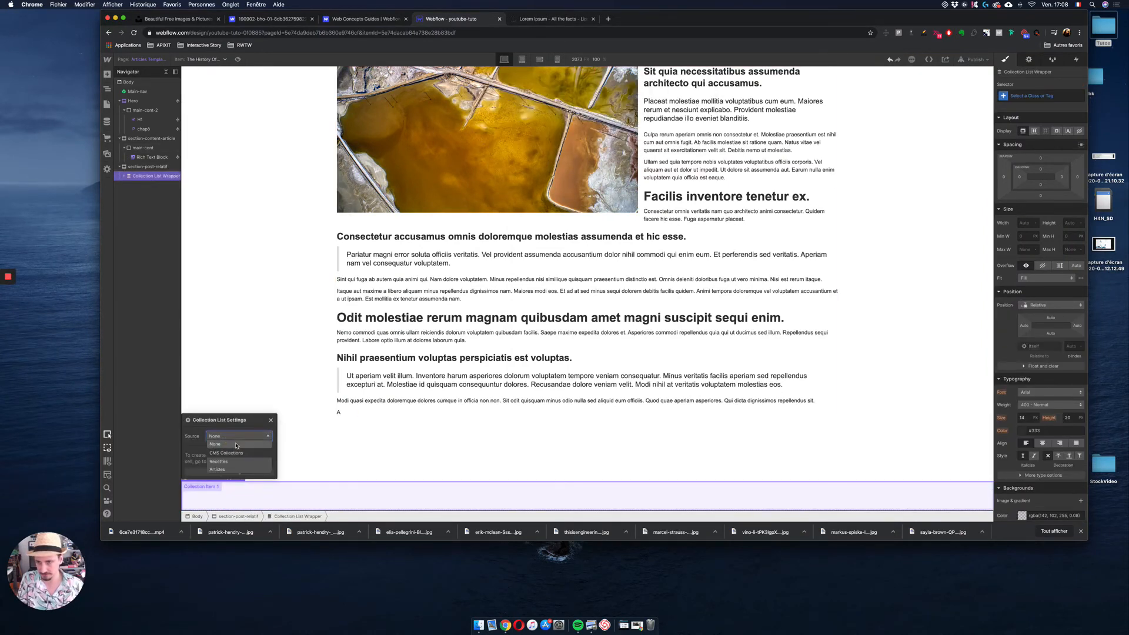
left_click(228, 465)
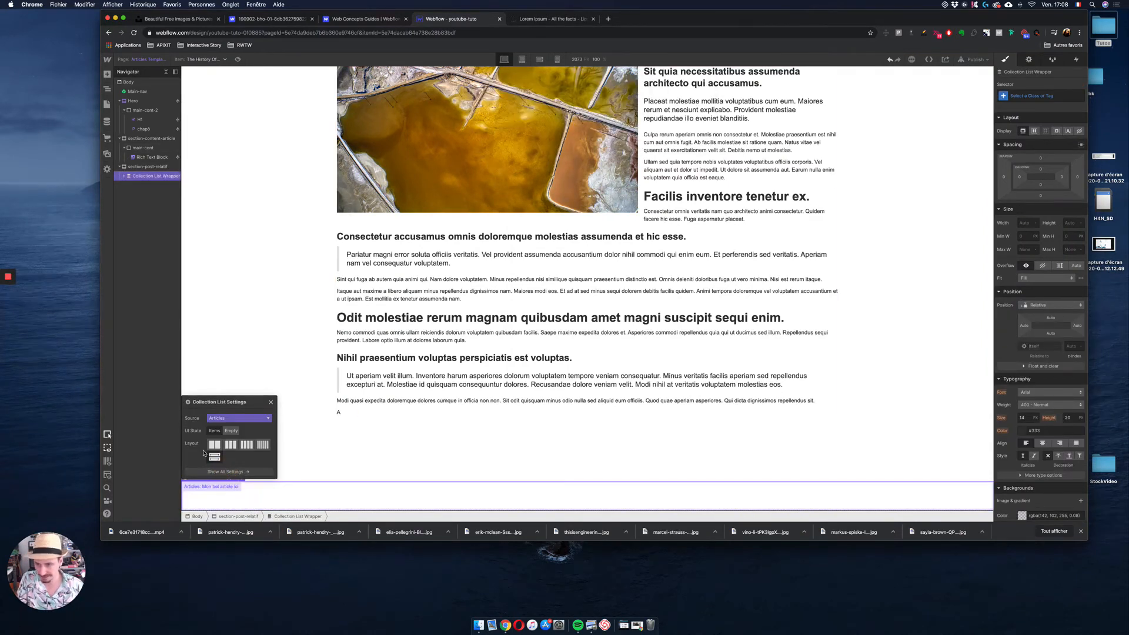
scroll(290, 489, "down", 3)
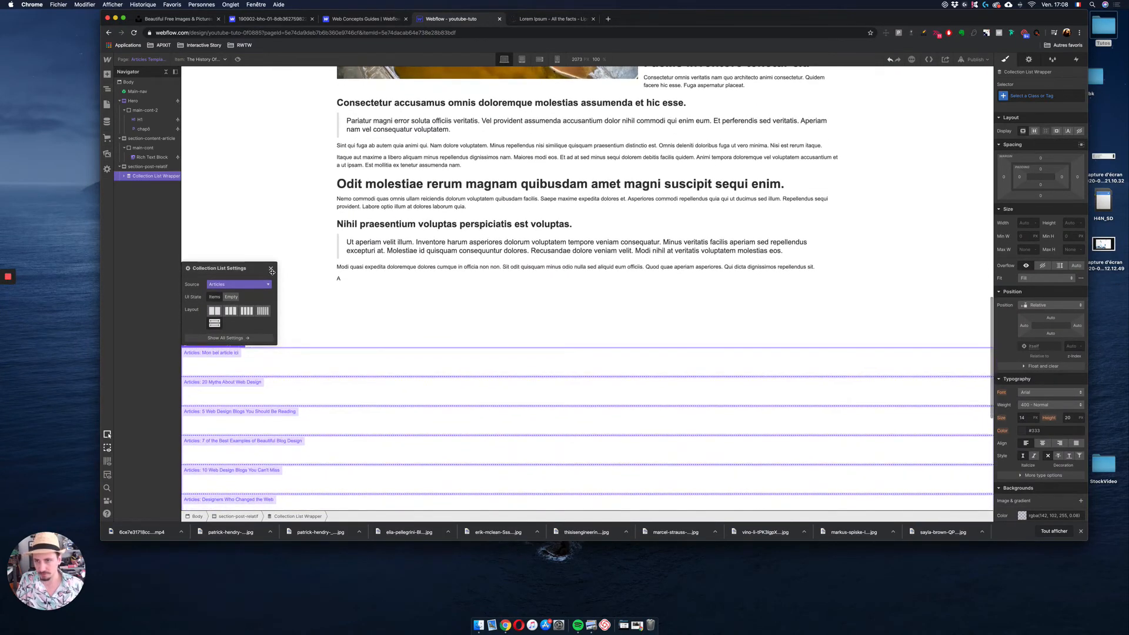
left_click(272, 270)
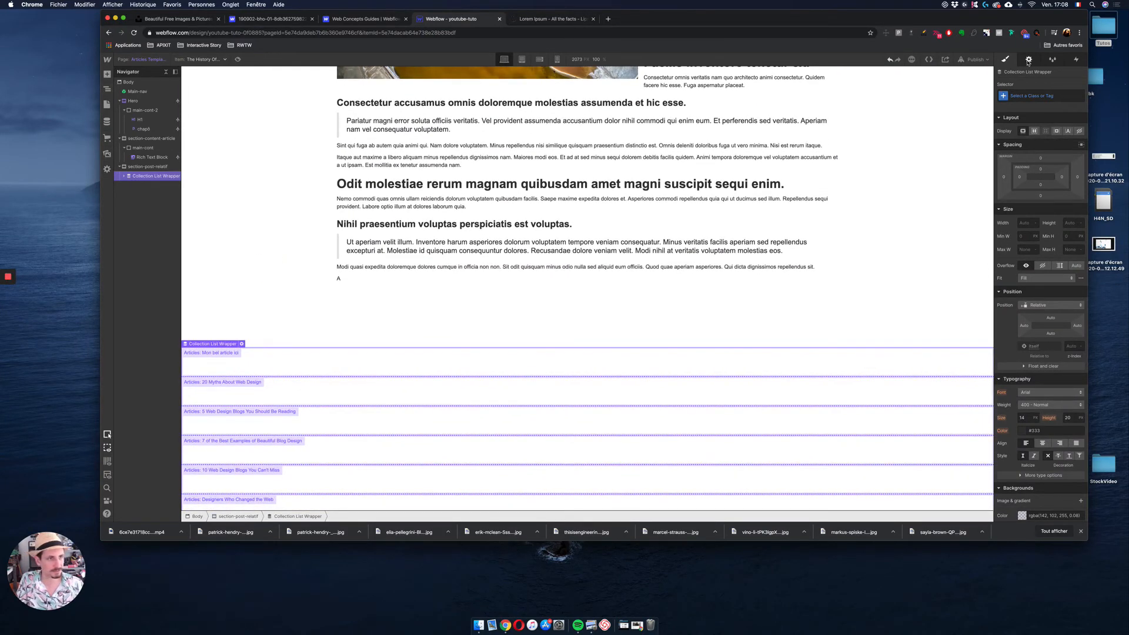
Step: Limit the items shown in the Articles collection list to 3
left_click(1029, 60)
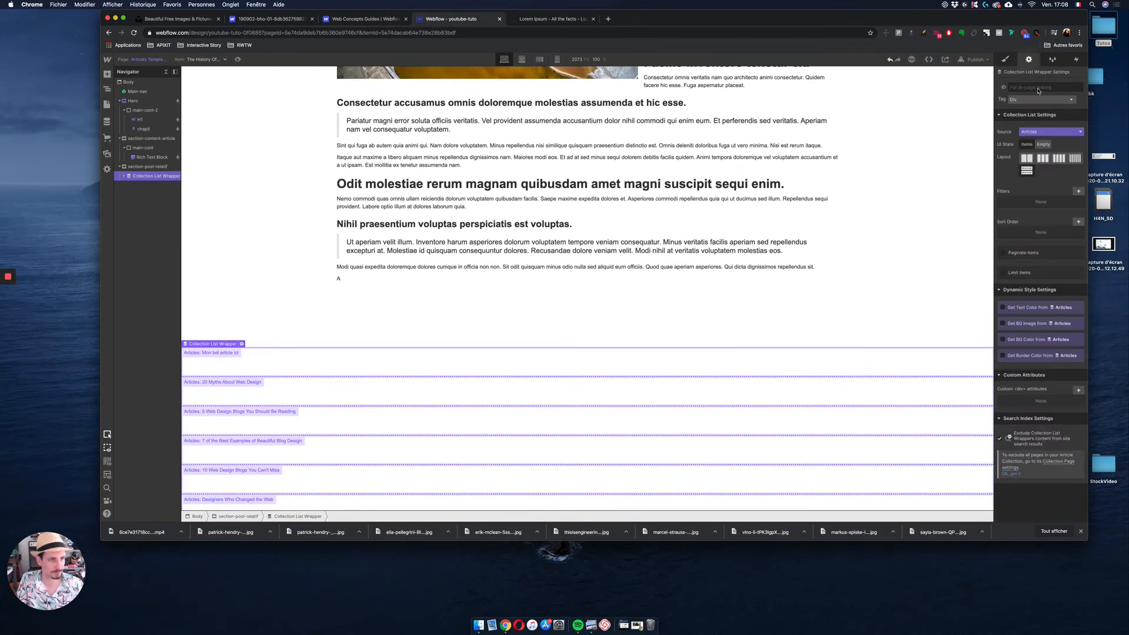
left_click(1004, 271)
left_click(1031, 287)
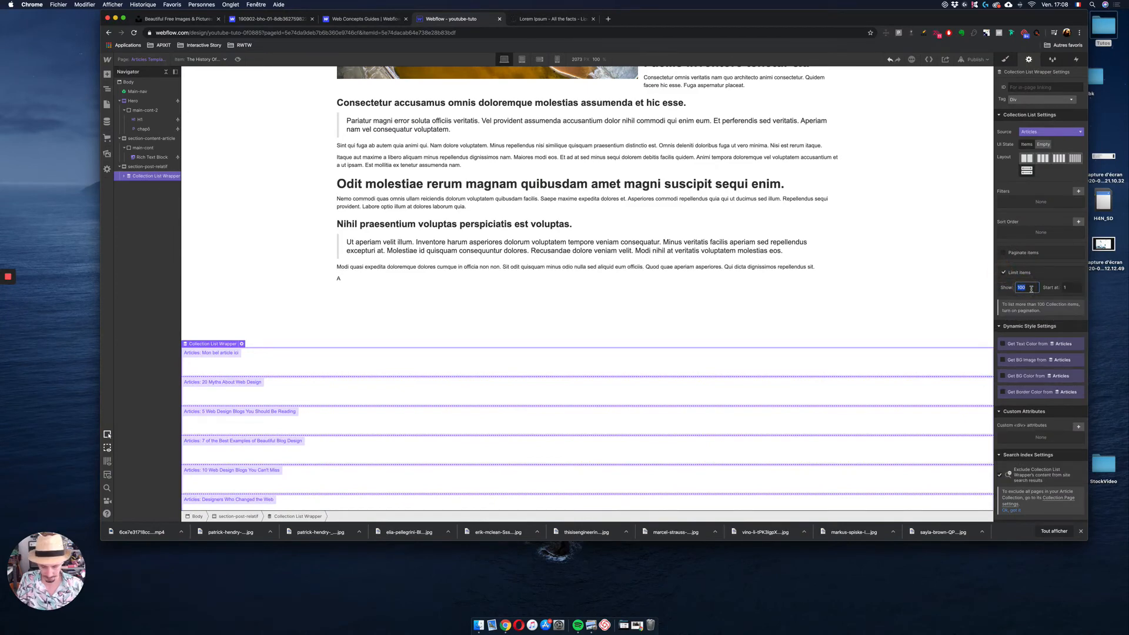
type("3")
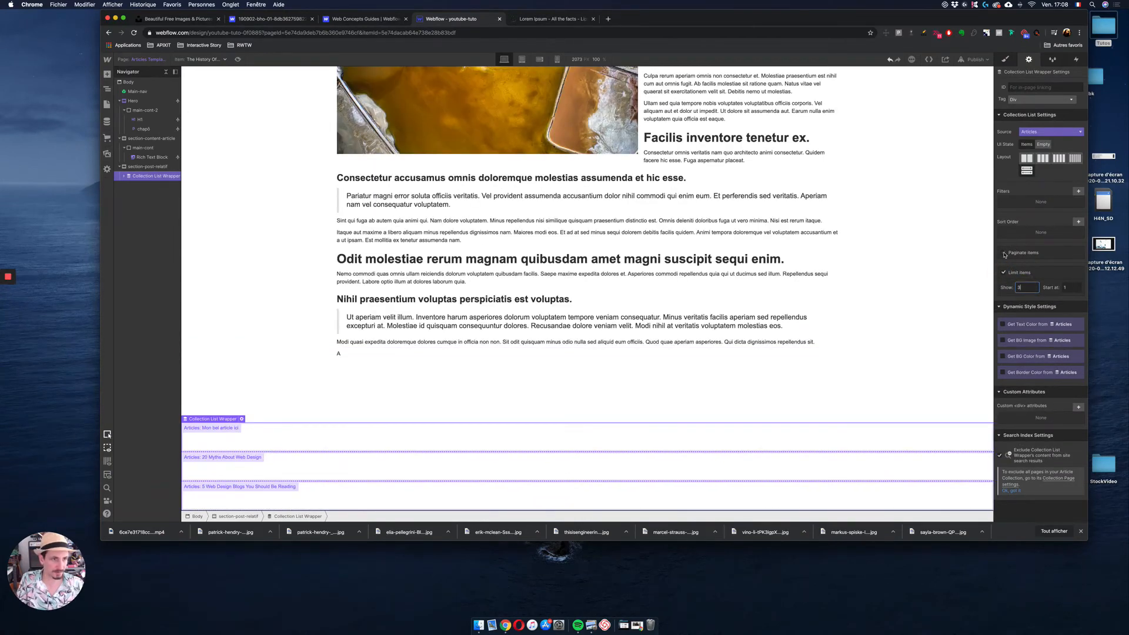
left_click(1078, 192)
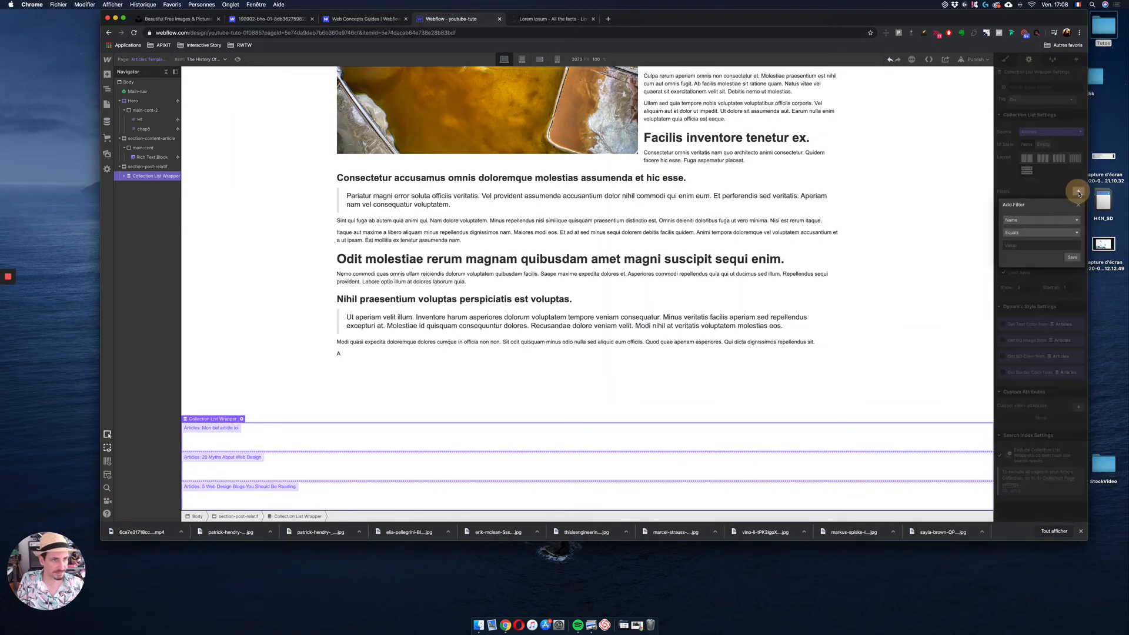
left_click(1041, 221)
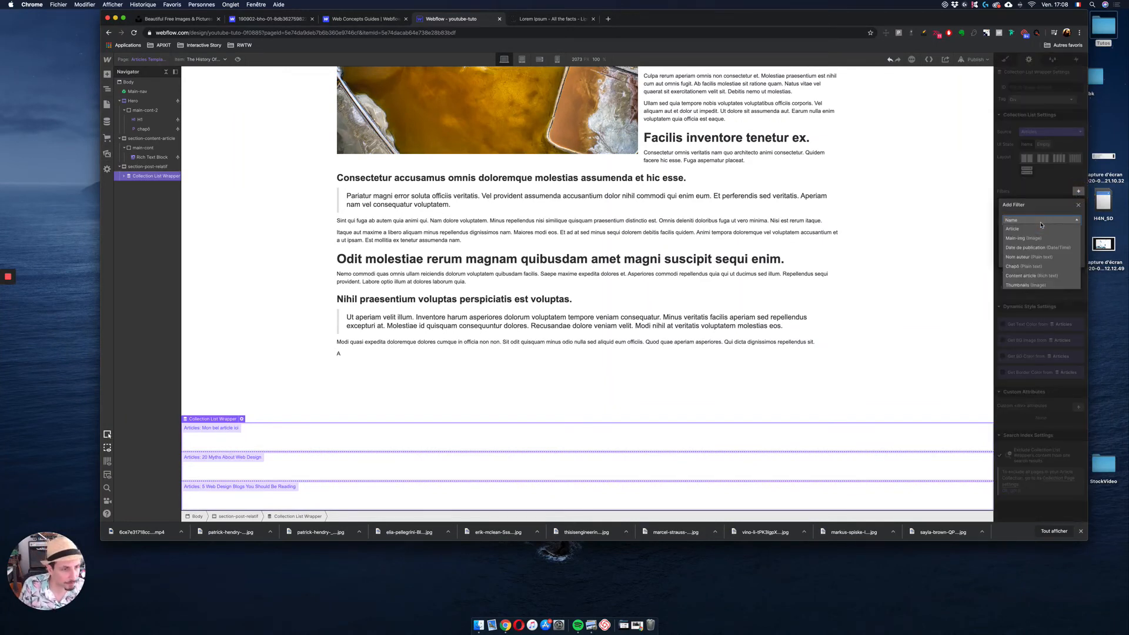
left_click(1050, 259)
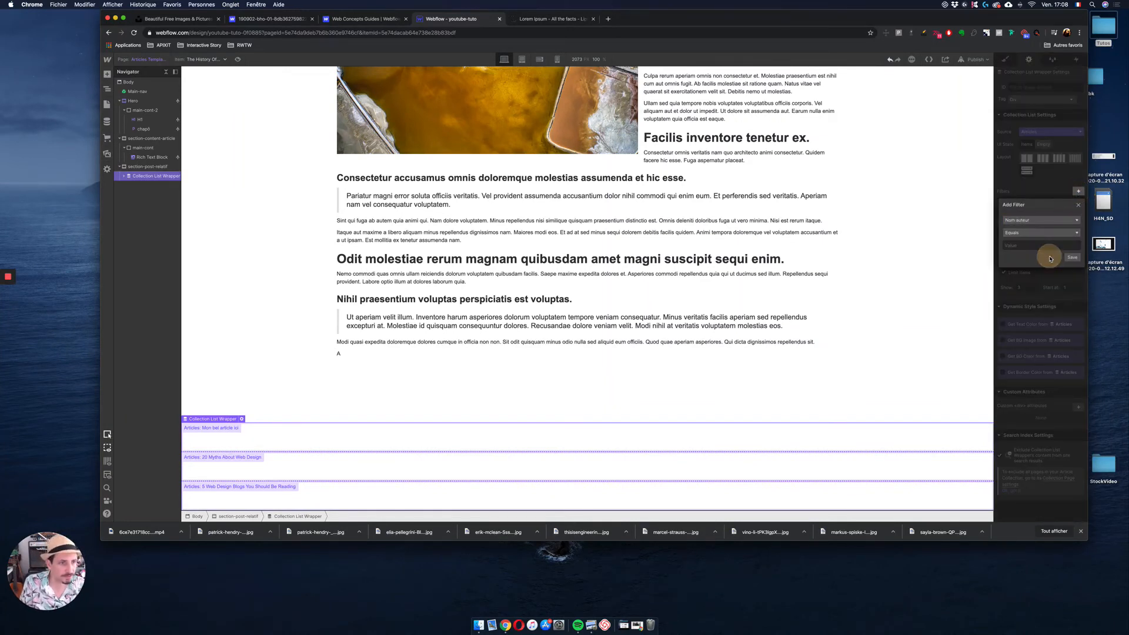
left_click(1042, 233)
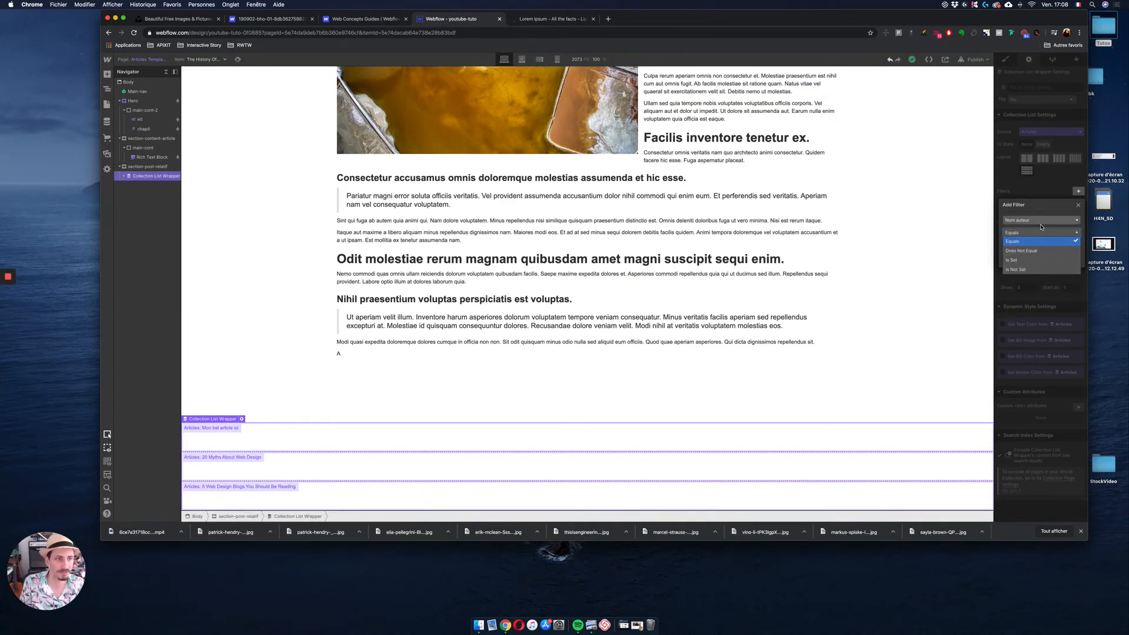
left_click(1038, 241)
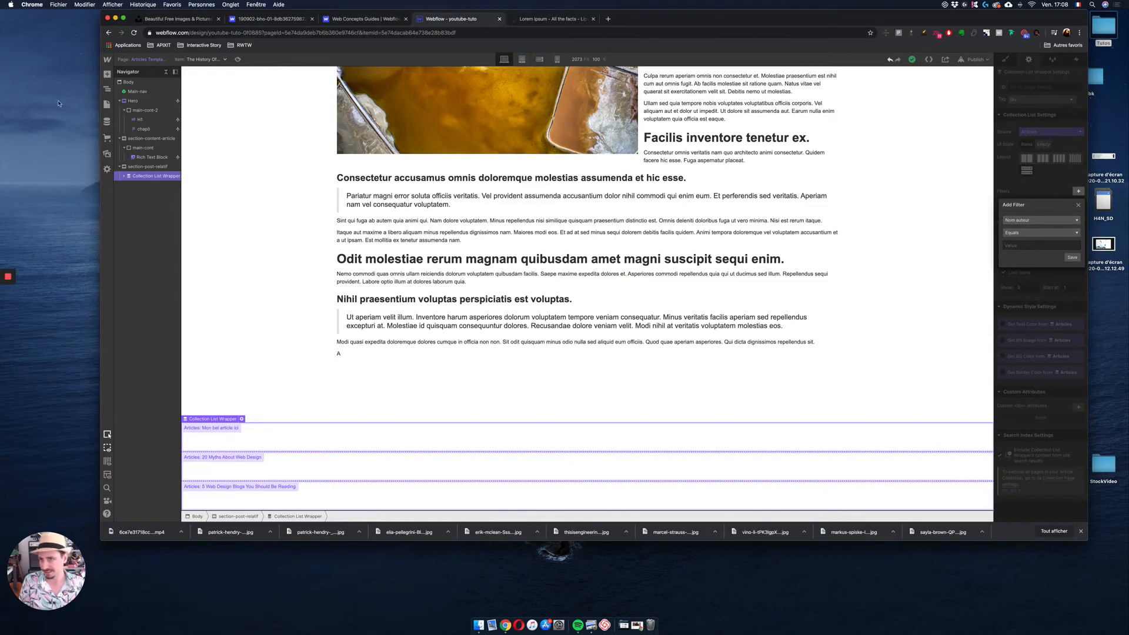
Step: Copy the author's name from the Nom auteur field of the article Mon bel article ici in the Articles collection
left_click(107, 121)
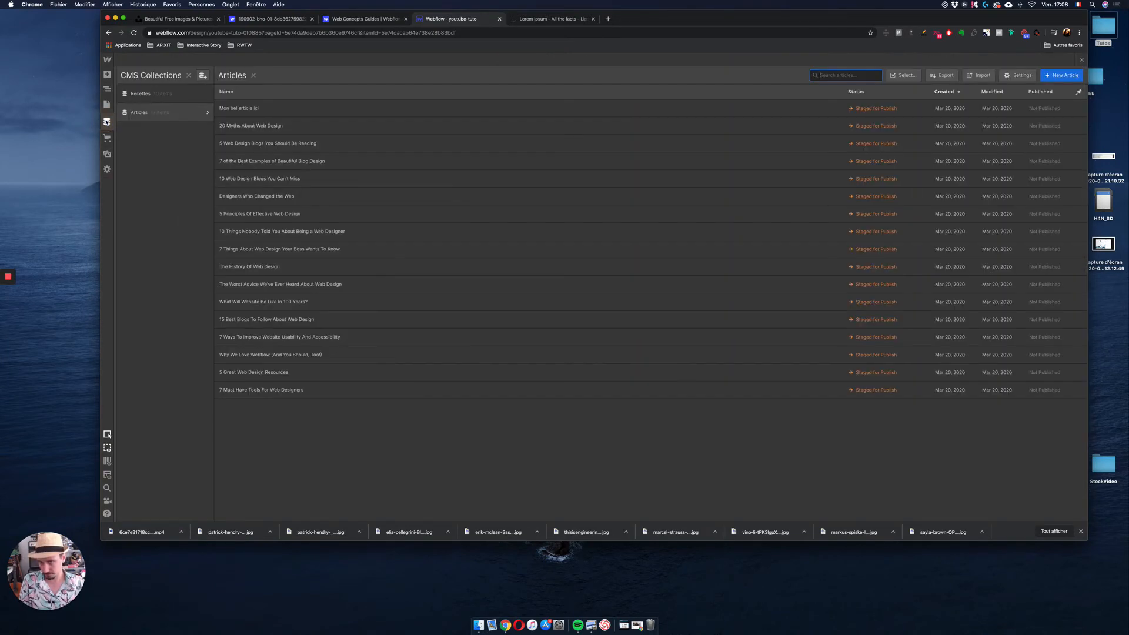
left_click(246, 115)
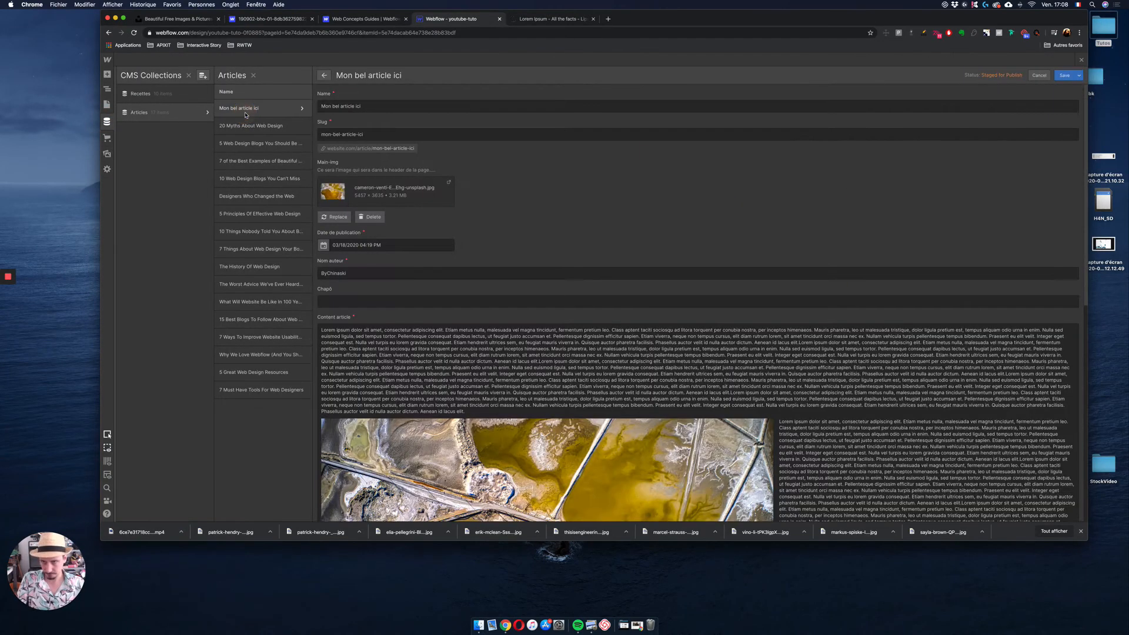
left_click(357, 276)
double_click(356, 275)
key("super+c")
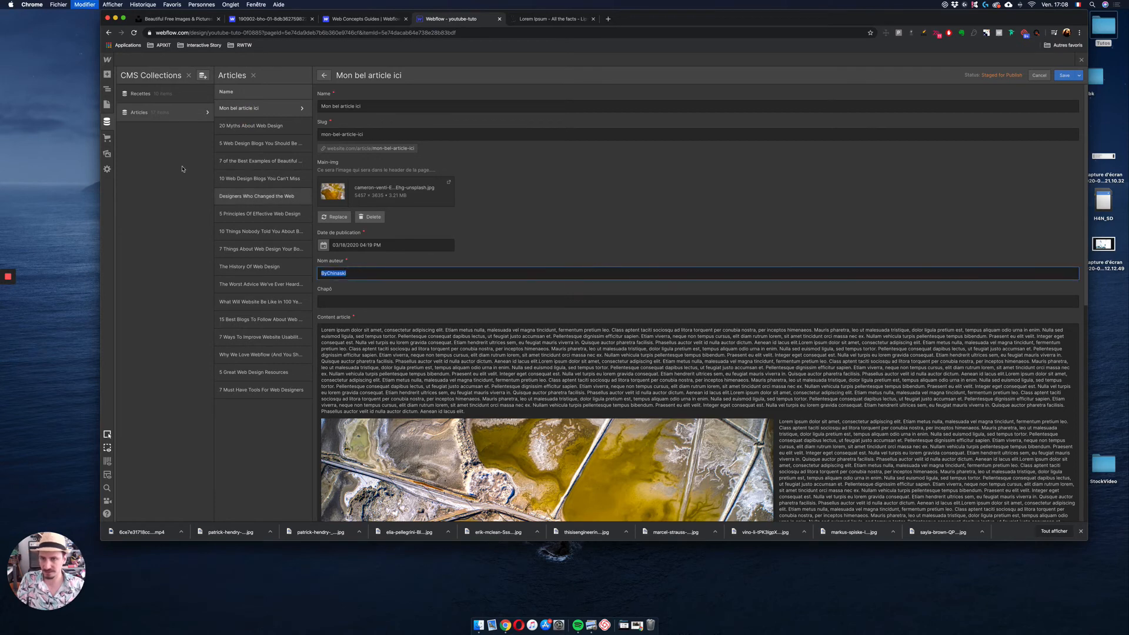
Step: Replace the Nom auteur value of 20 Myths About Web Design with the copied author name and save the article
left_click(145, 113)
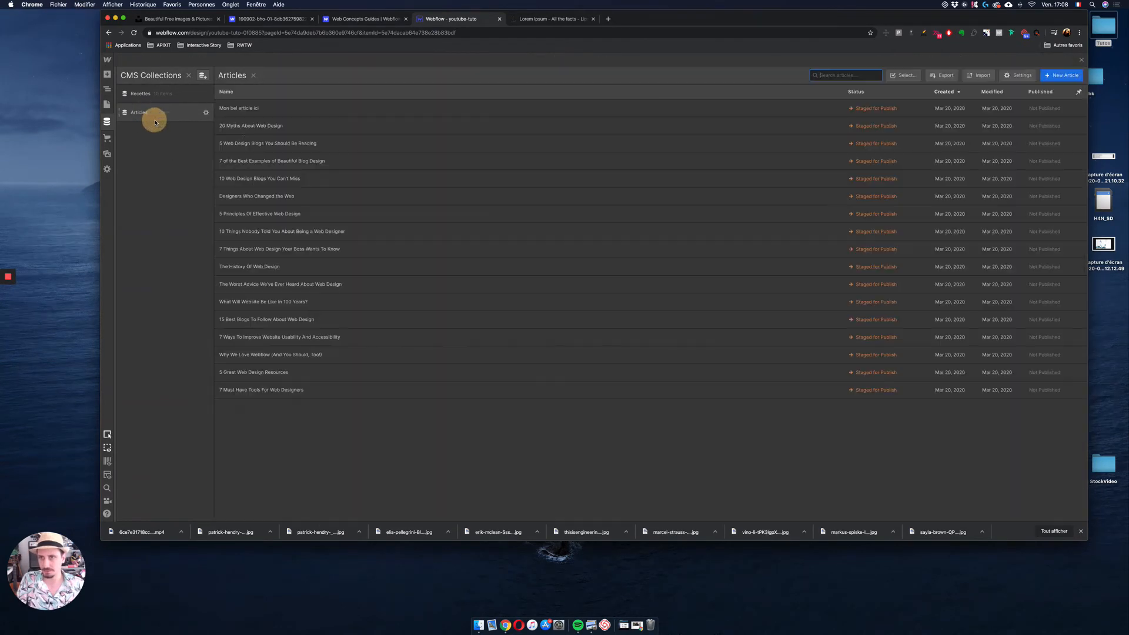
left_click(276, 135)
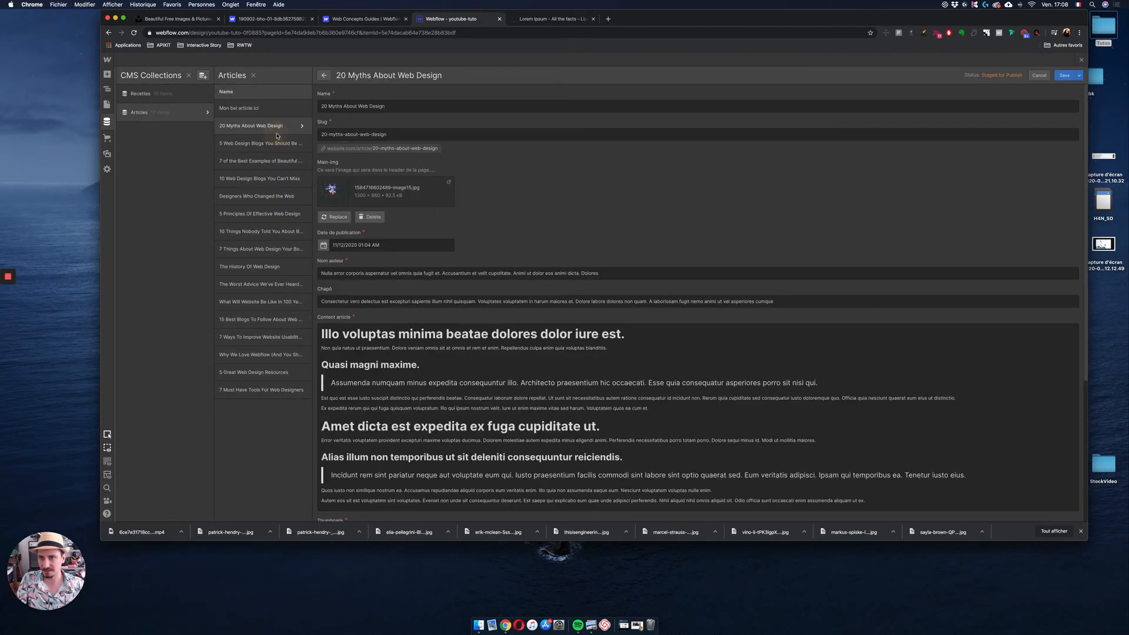
left_click(376, 274)
key("super+a")
key("super+v")
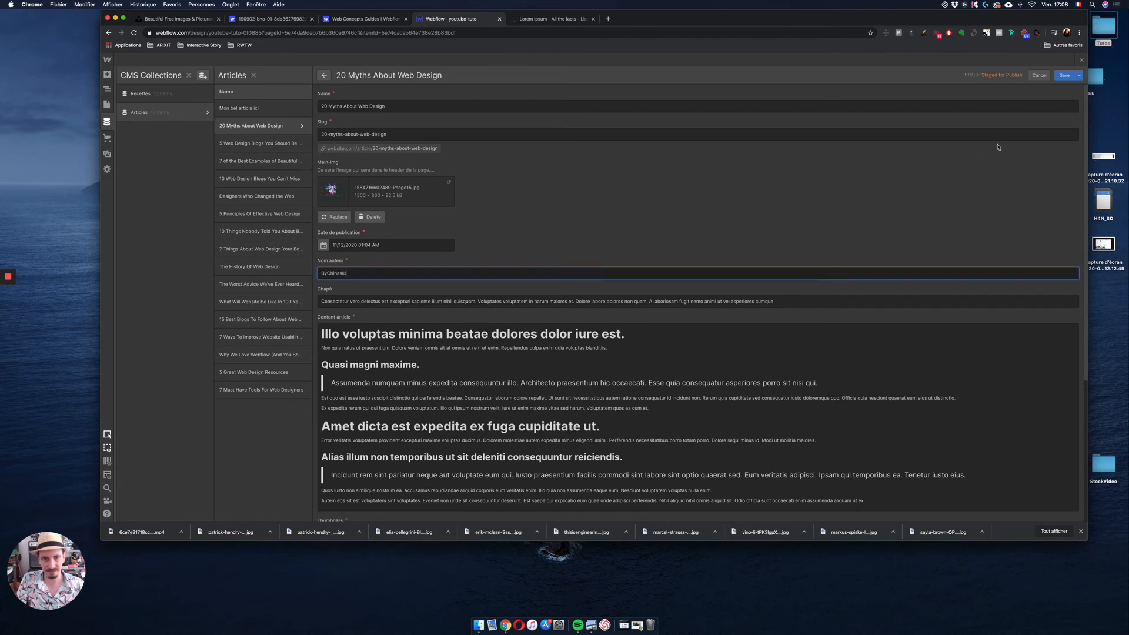
left_click(1065, 76)
Step: Replace the Nom auteur value of 7 of the Best Examples of Beautiful Blog Design with the copied author name and save the article
left_click(255, 167)
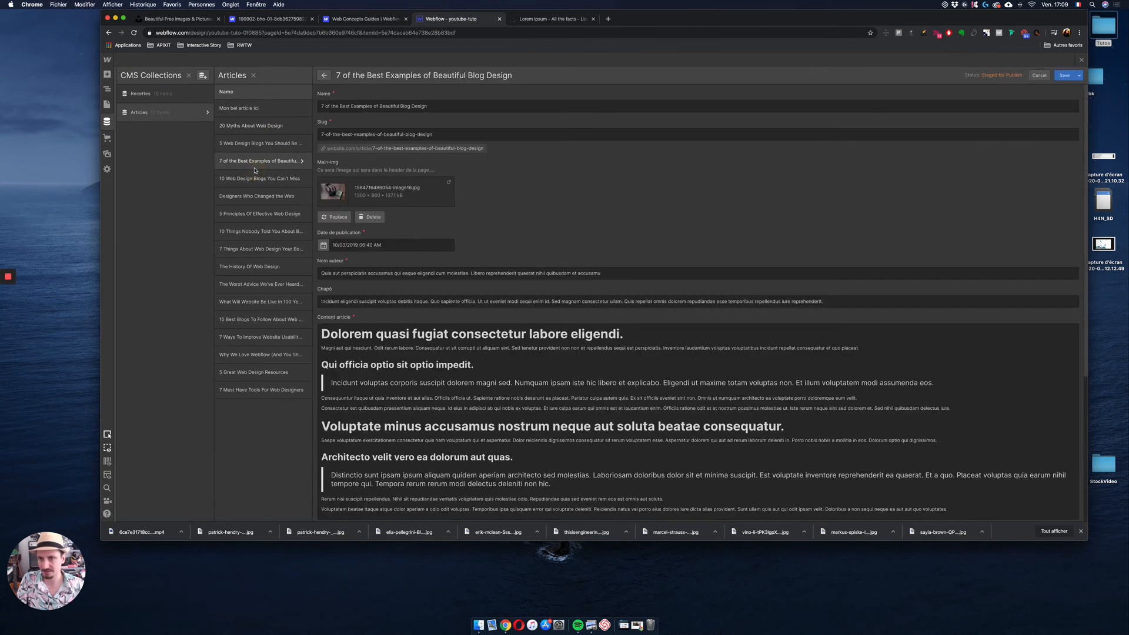
left_click(390, 270)
key("super+a")
key("super+v")
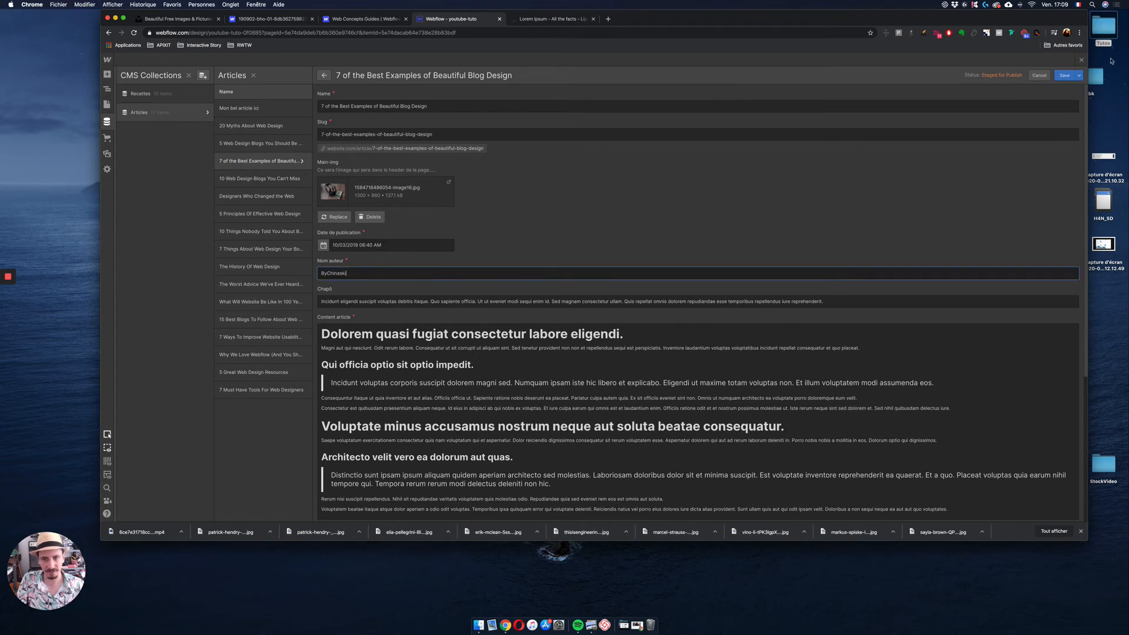
left_click(1065, 75)
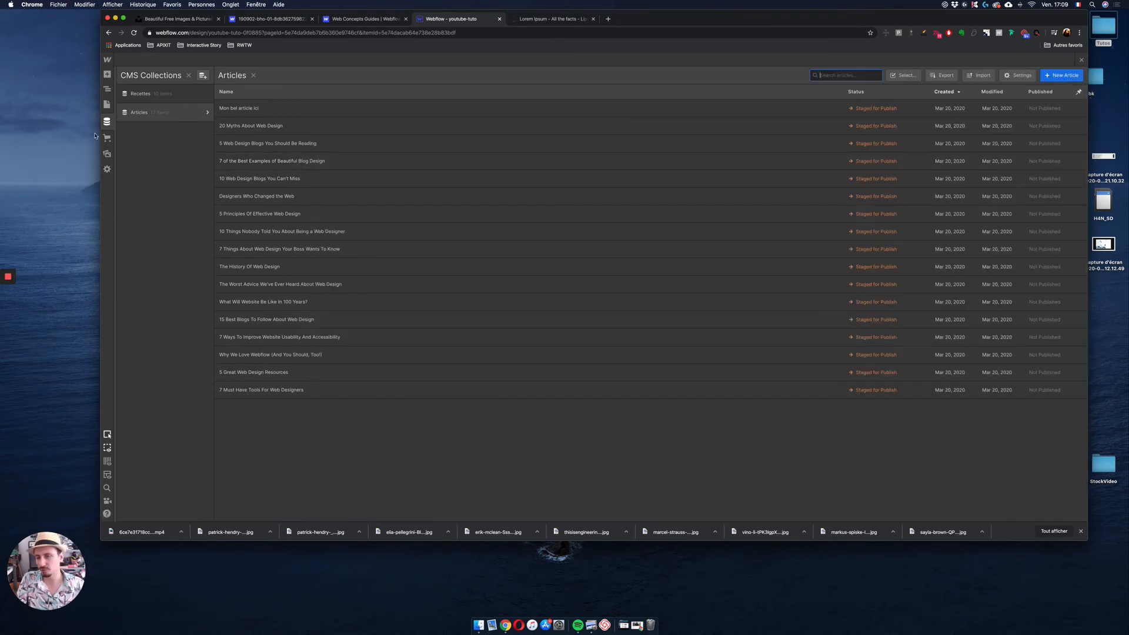
Step: Filter the related-posts collection list to items whose Nom auteur equals the copied author name and save the filter
left_click(106, 104)
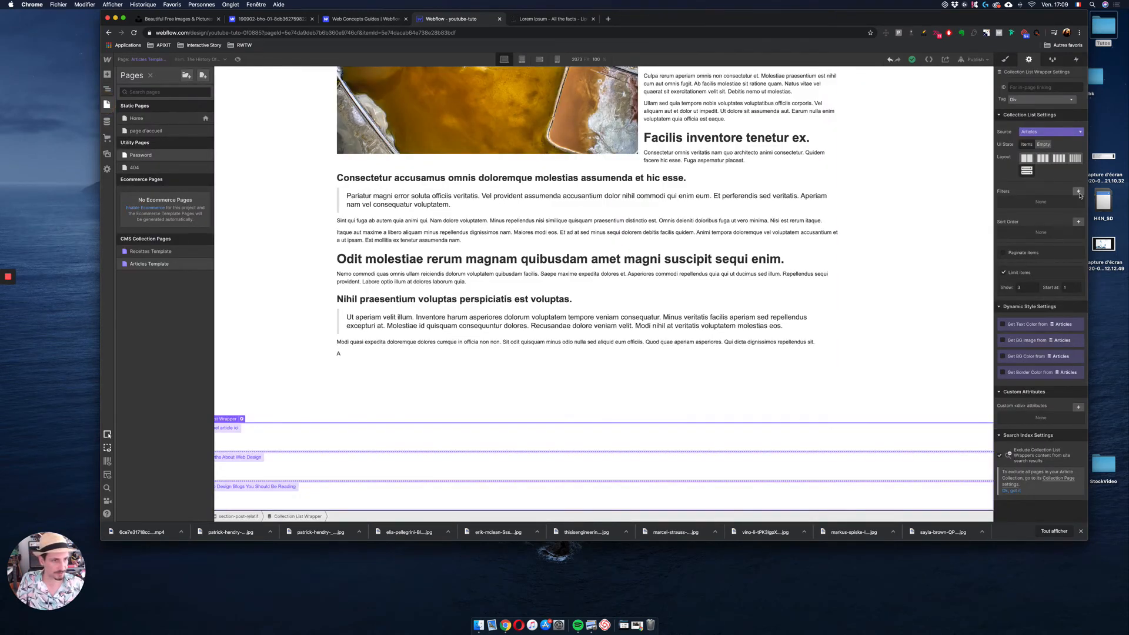
left_click(1080, 193)
left_click(1040, 221)
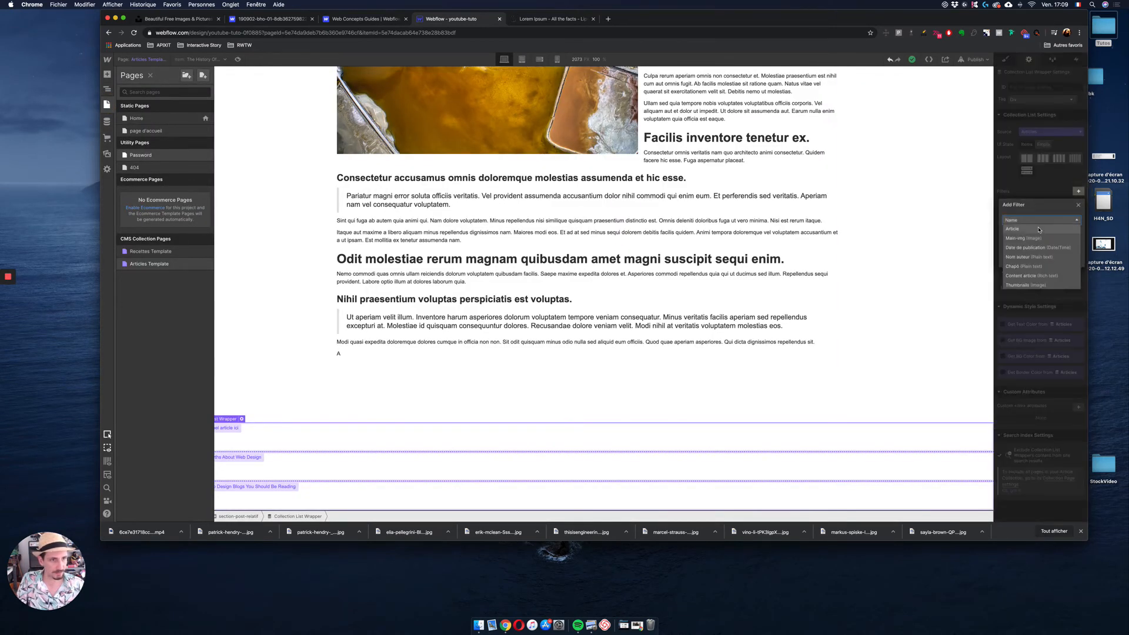
left_click(1033, 257)
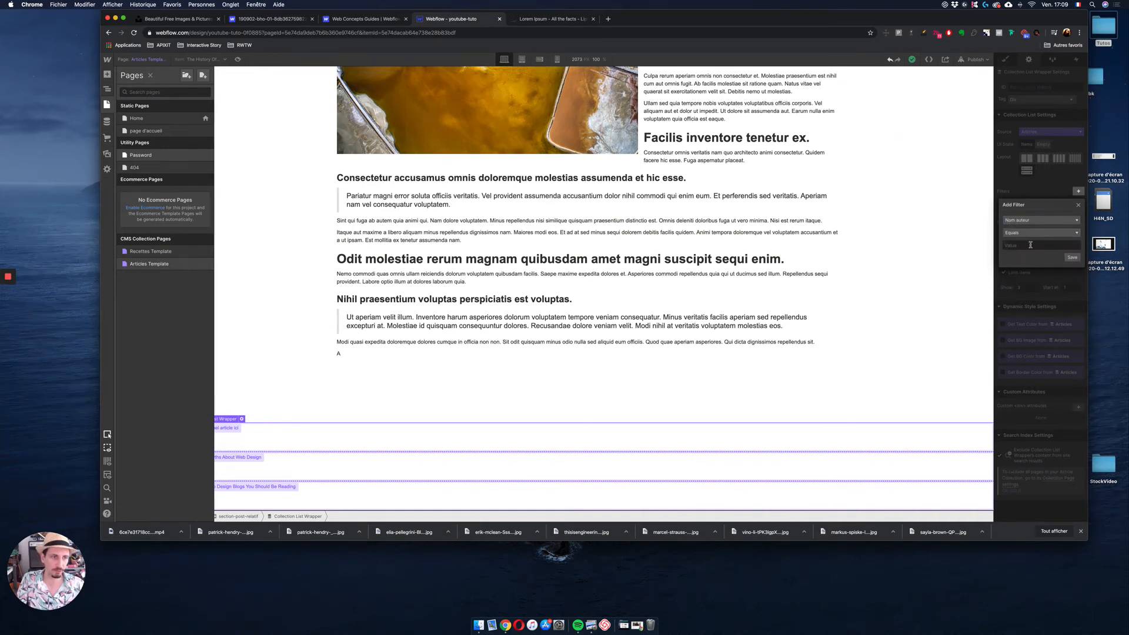
left_click(1032, 246)
key("super+v")
left_click(1073, 259)
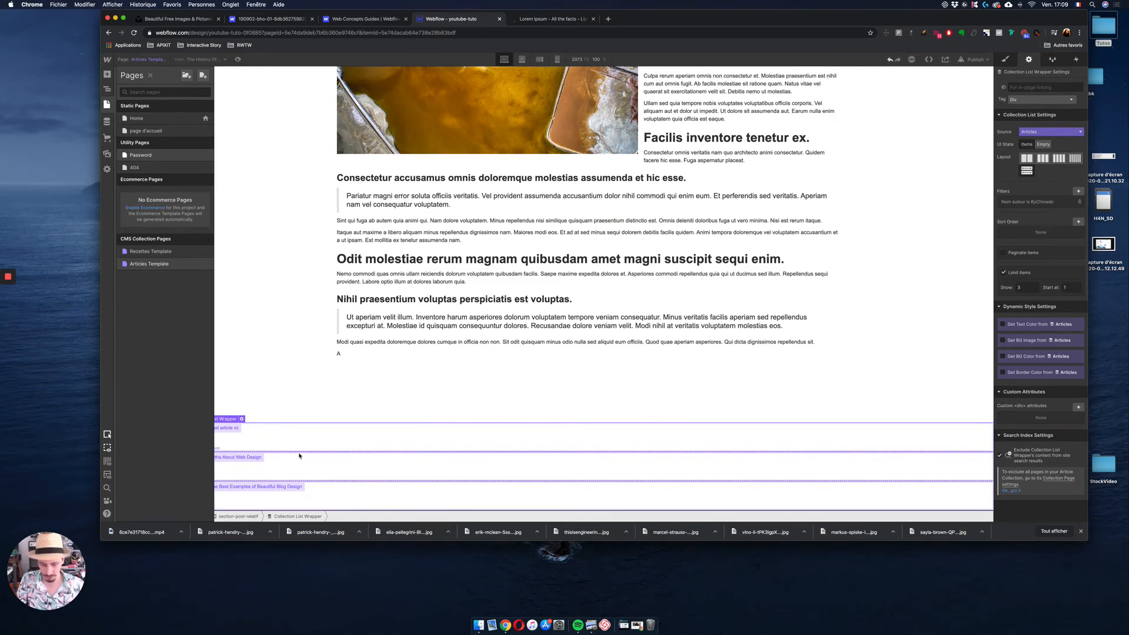
key("super+e")
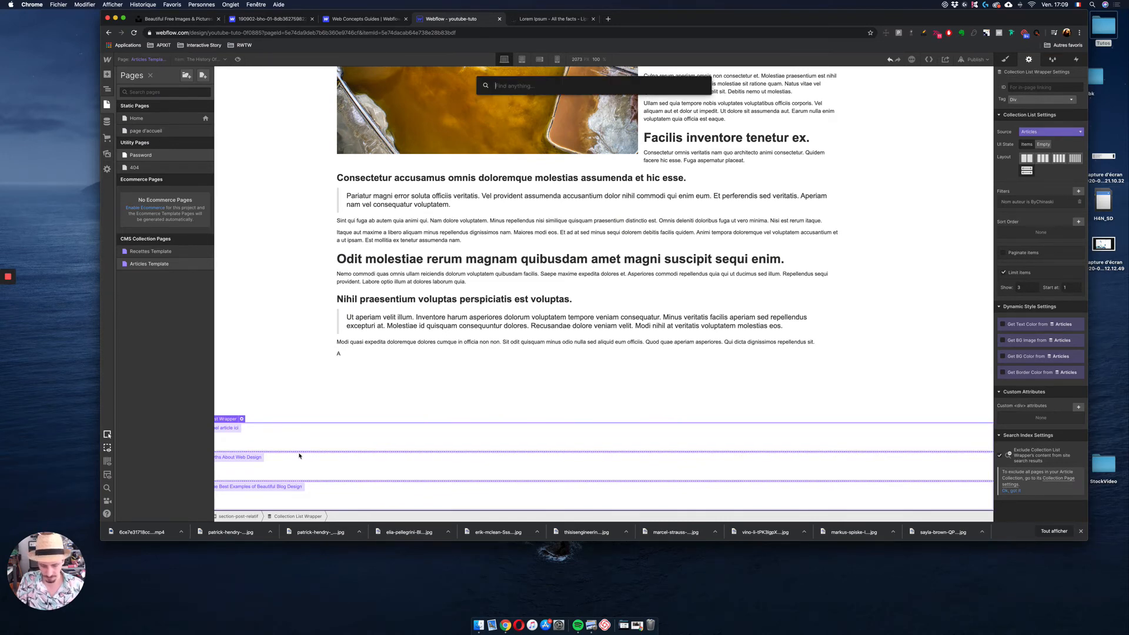
type("im")
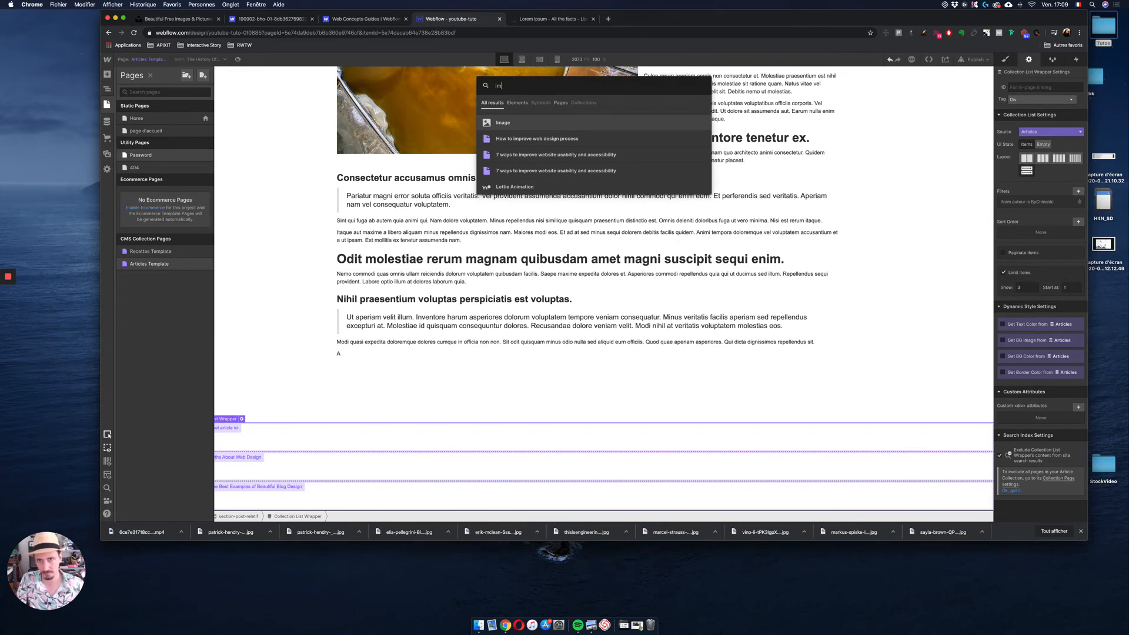
key("Escape")
Step: Find the Link Block element and insert it into the collection item of the related-posts list
key("super+e")
type("d")
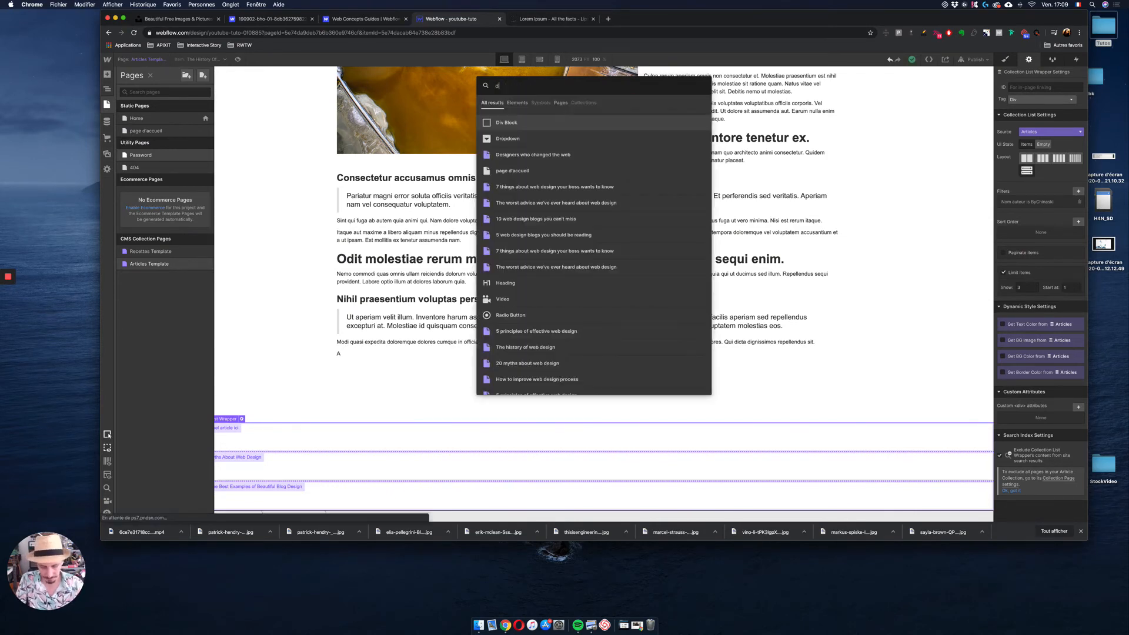
key("BackSpace")
type("l")
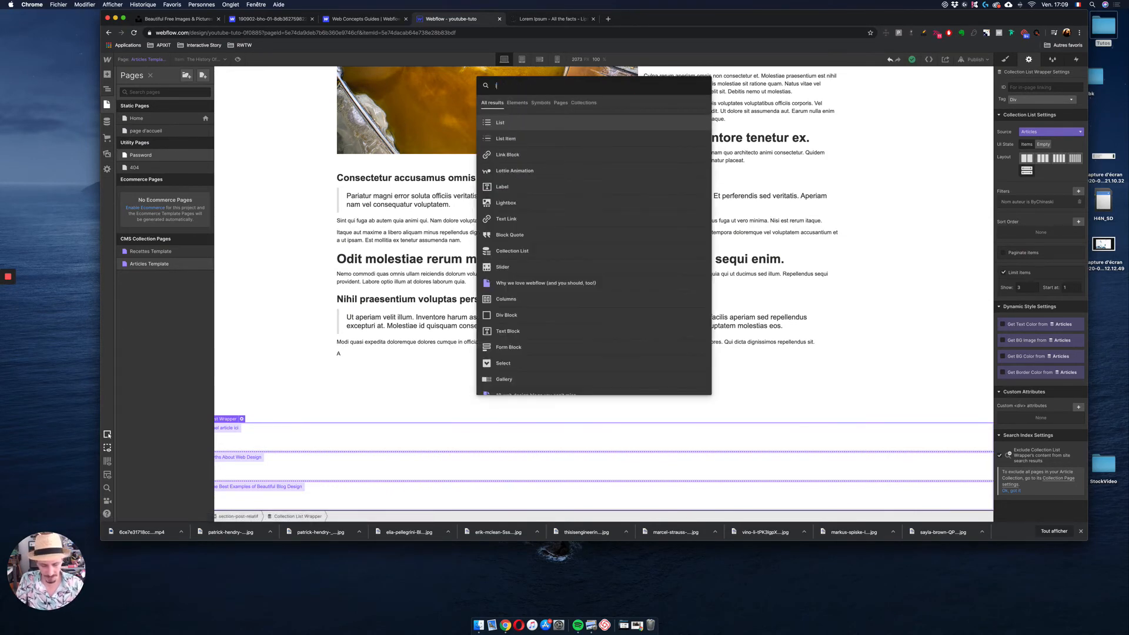
type("in")
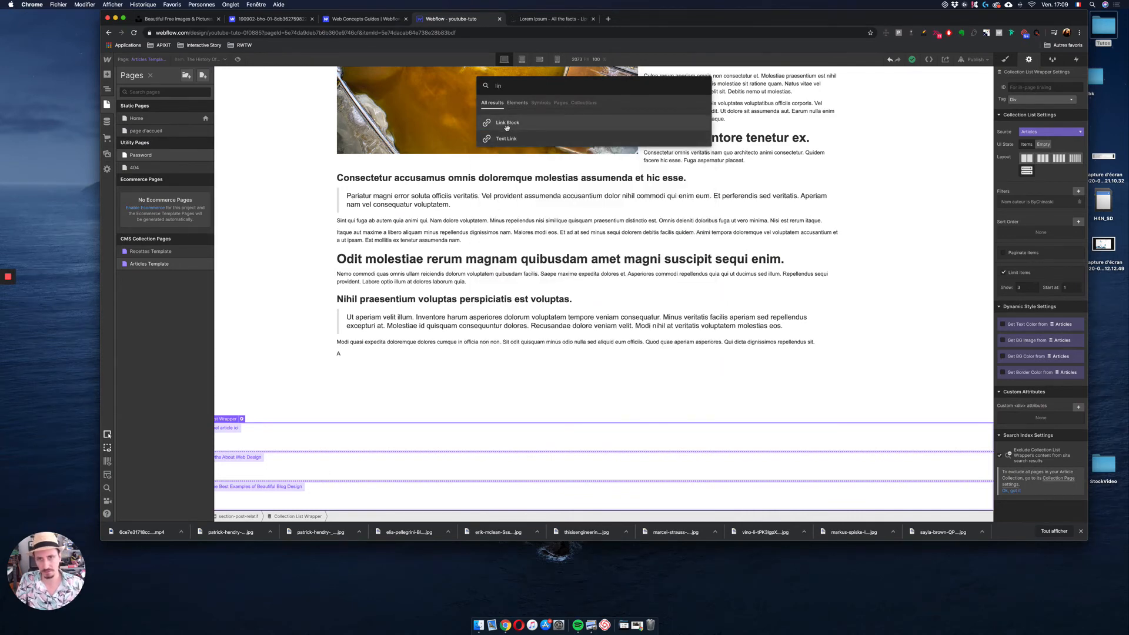
left_click_drag(503, 126, 278, 436)
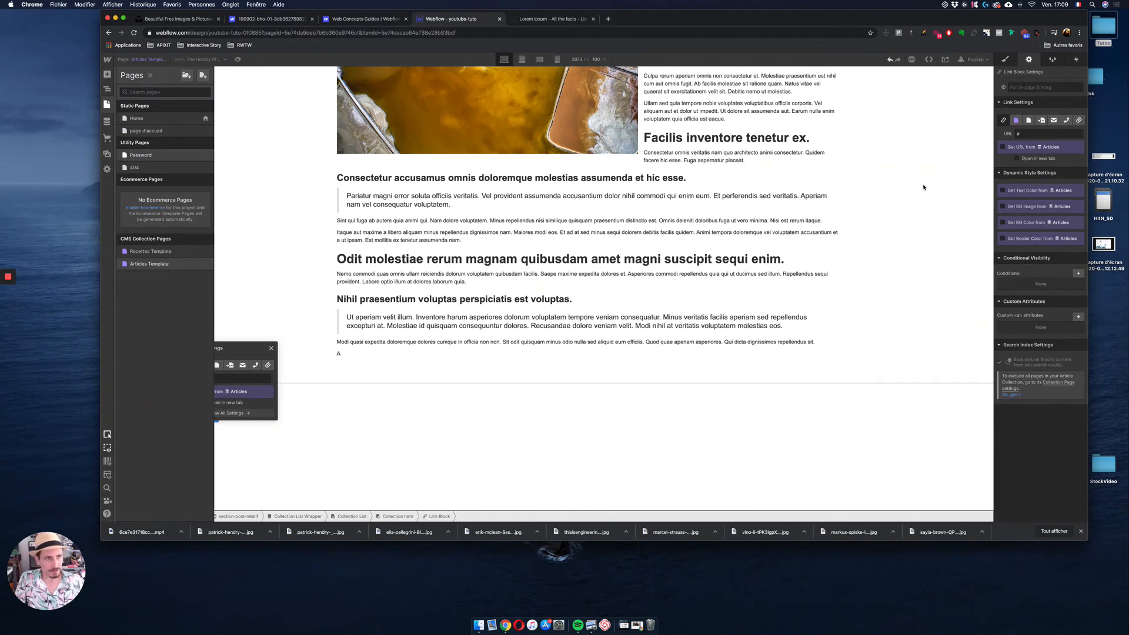
Step: Bind the link block's background image to the Main img field of Articles
left_click(1006, 60)
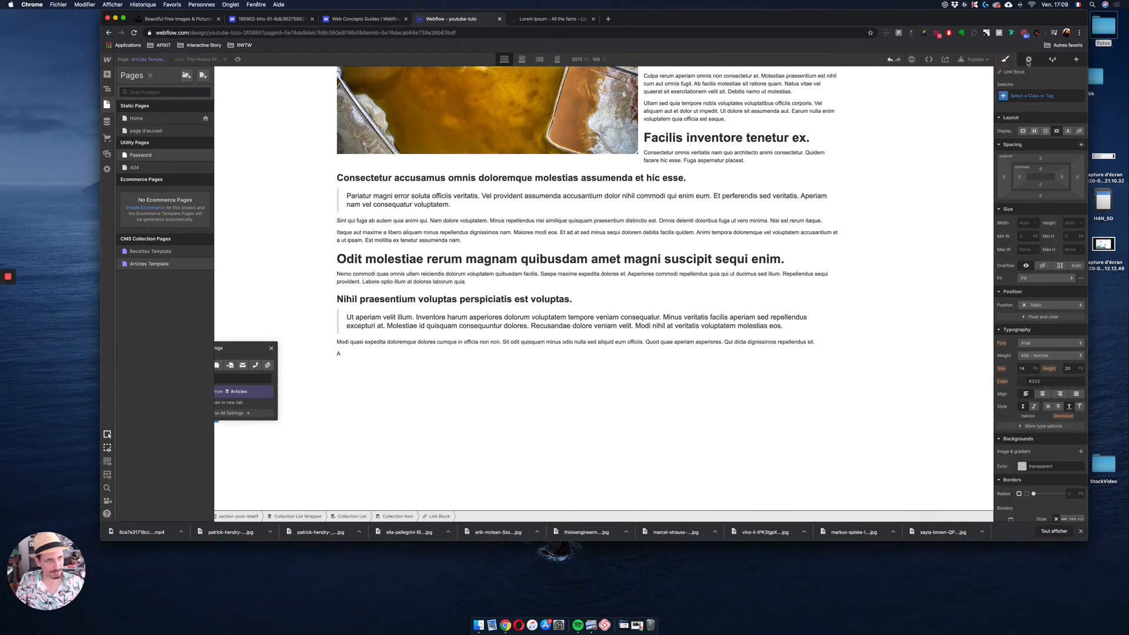
left_click(1028, 59)
left_click(1019, 206)
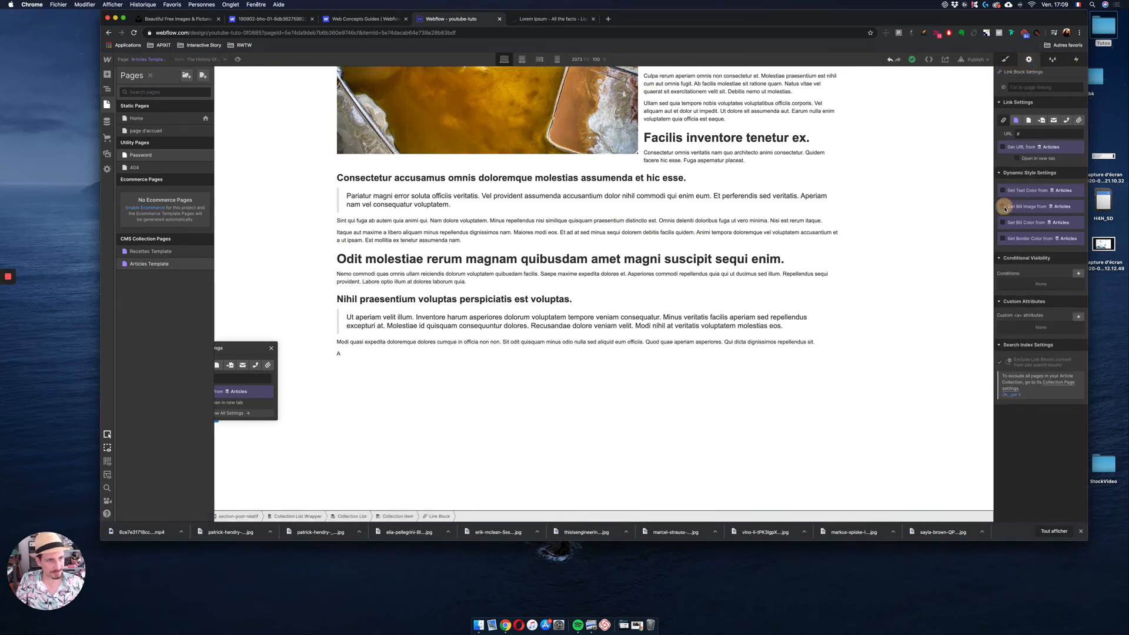
left_click(1022, 216)
left_click(1023, 233)
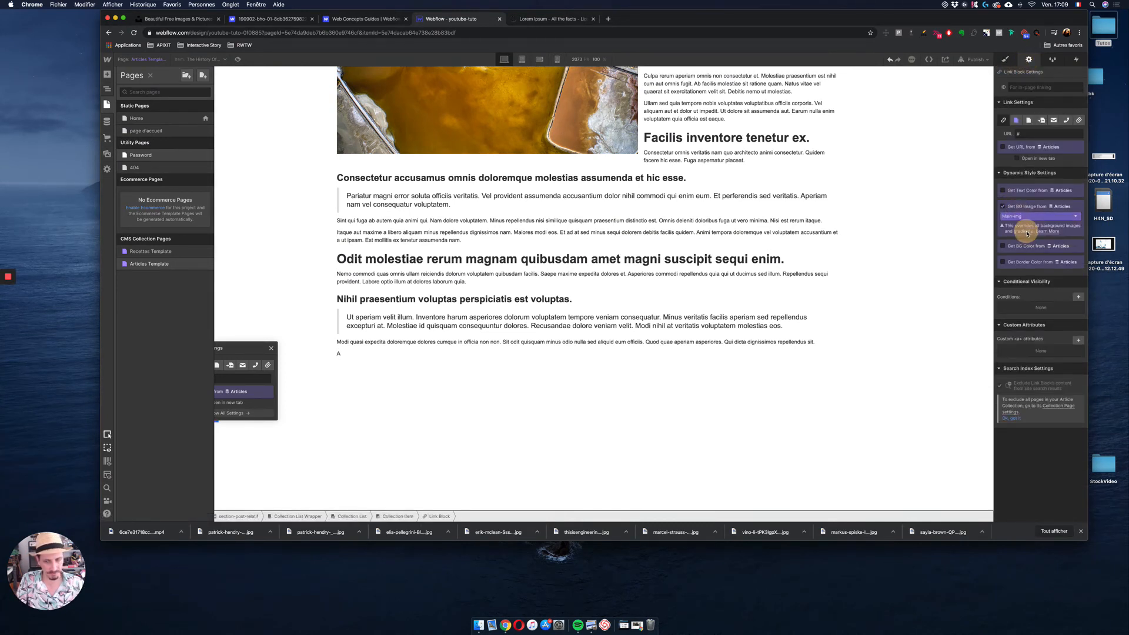
Step: Set the link block's width to 100% and its height to 300 px
left_click(1006, 60)
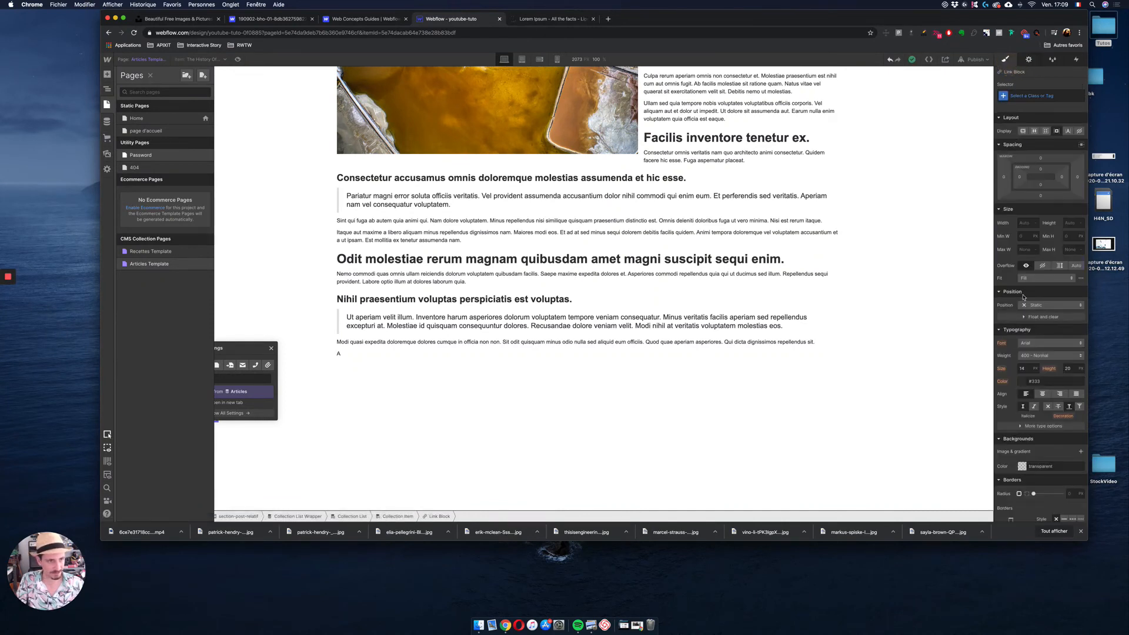
left_click(1029, 223)
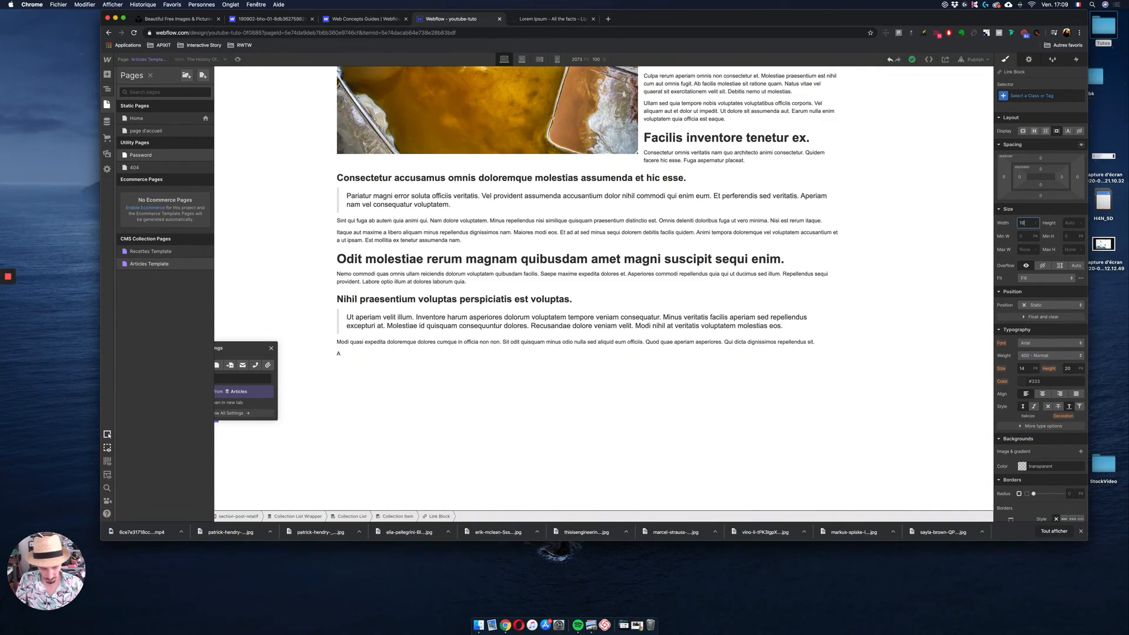
type("100%")
key("Return")
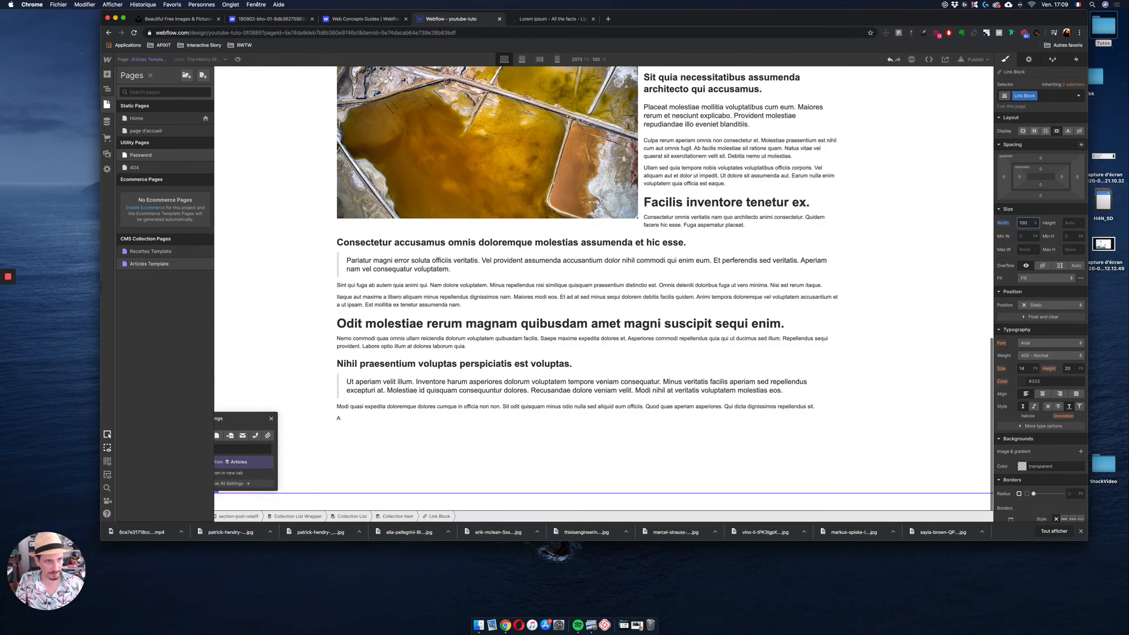
left_click(1070, 223)
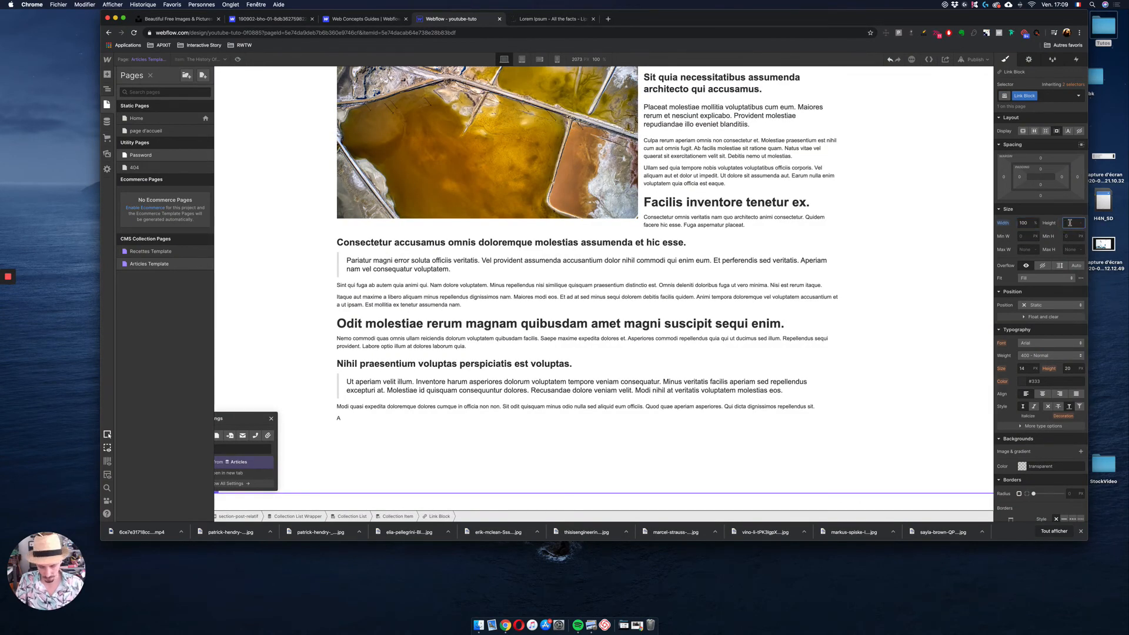
type("300px")
key("Return")
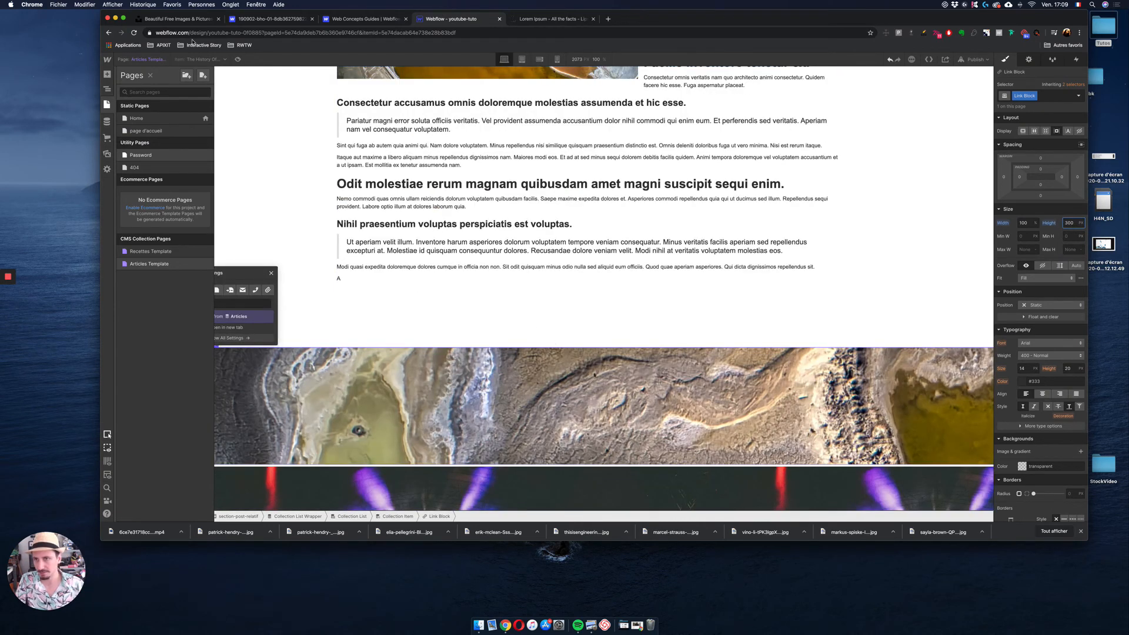
left_click(150, 76)
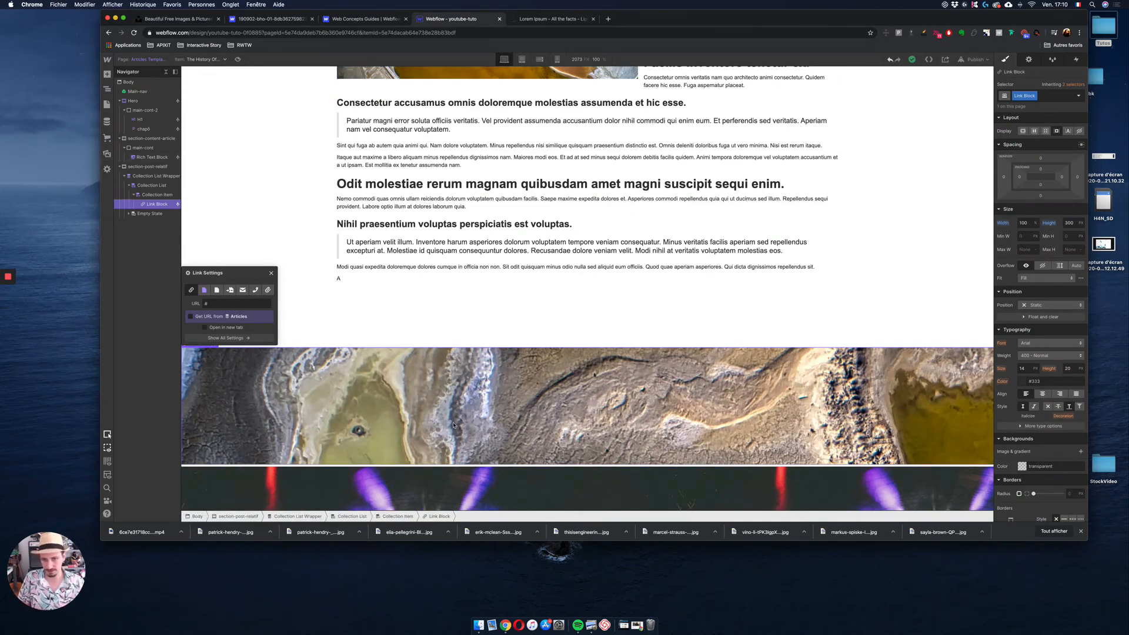
scroll(453, 425, "down", 5)
scroll(453, 426, "up", 4)
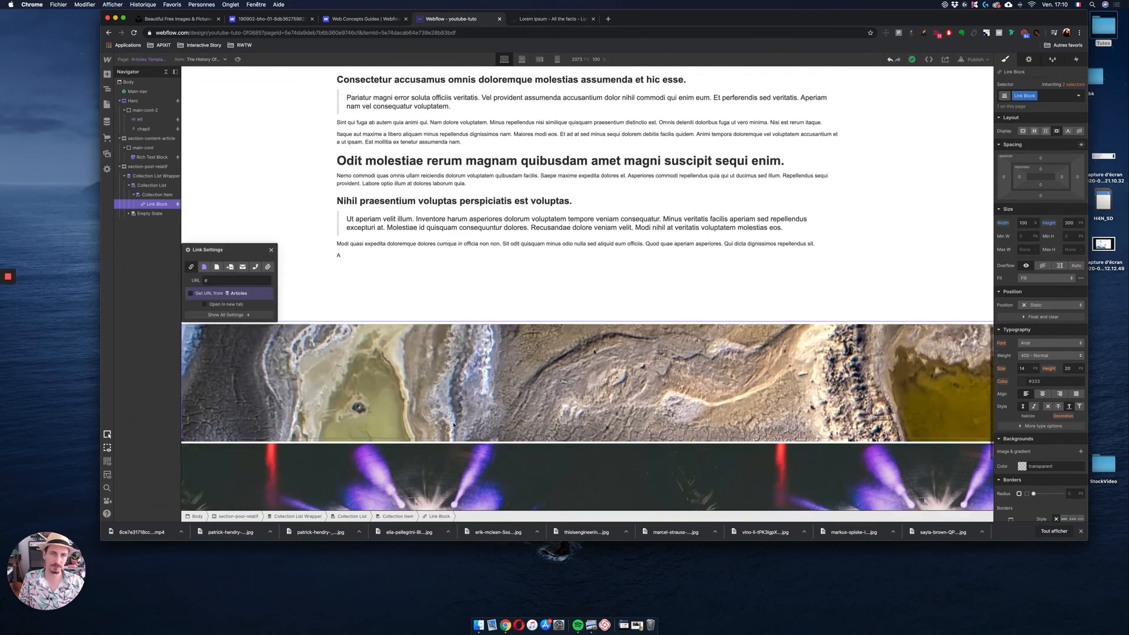
scroll(454, 425, "up", 2)
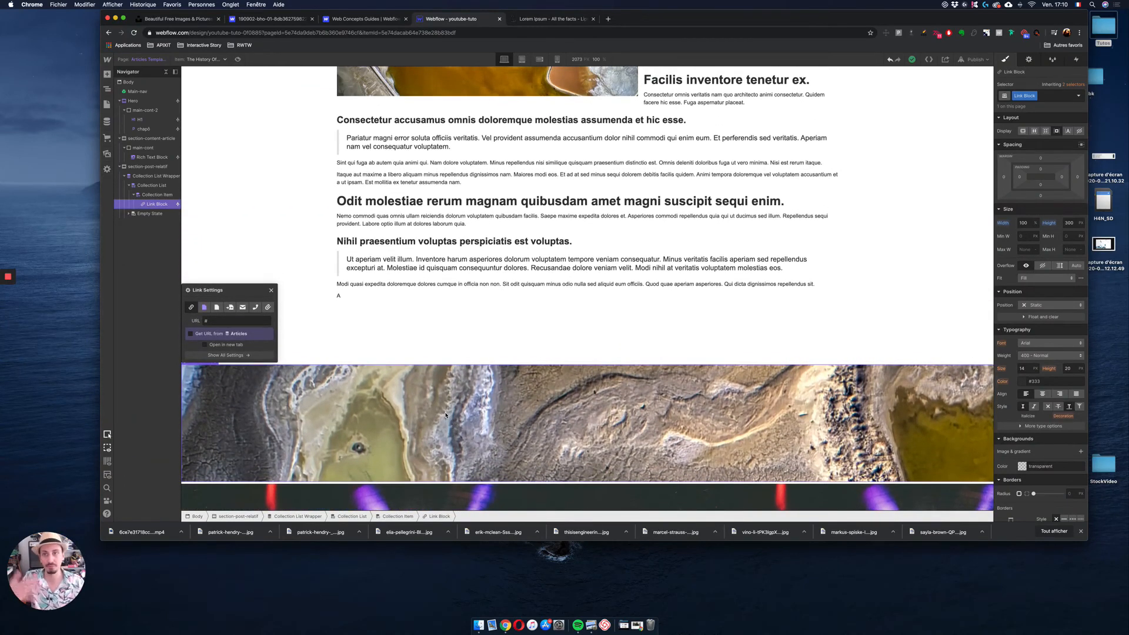
scroll(445, 415, "down", 3)
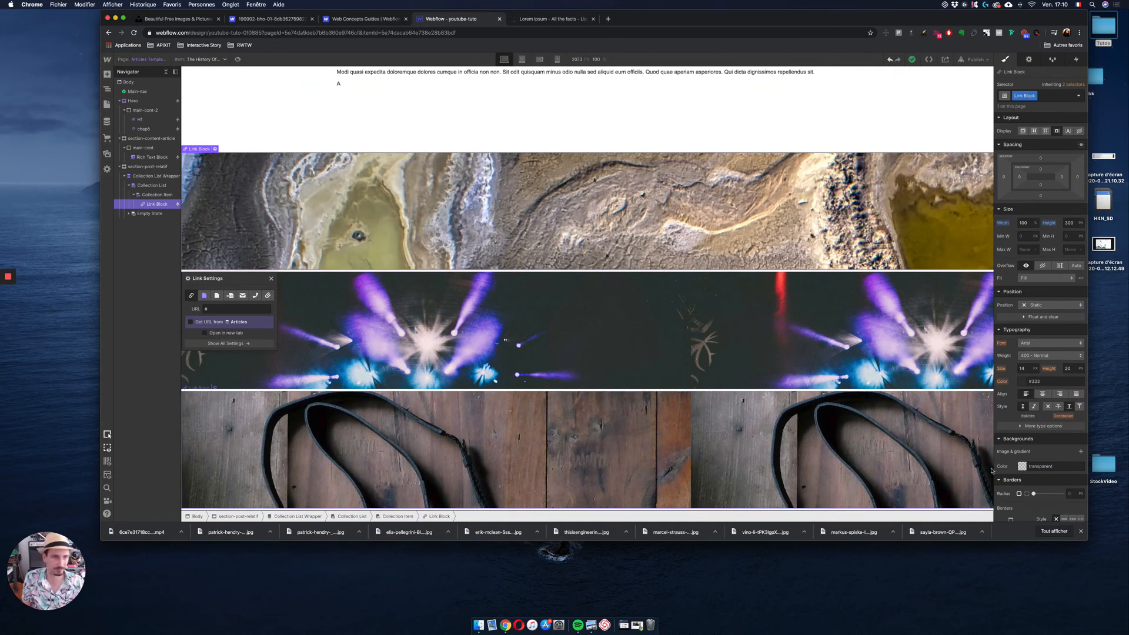
Step: Lay out the related-posts Collection List as a grid with three columns and one row
left_click(1029, 60)
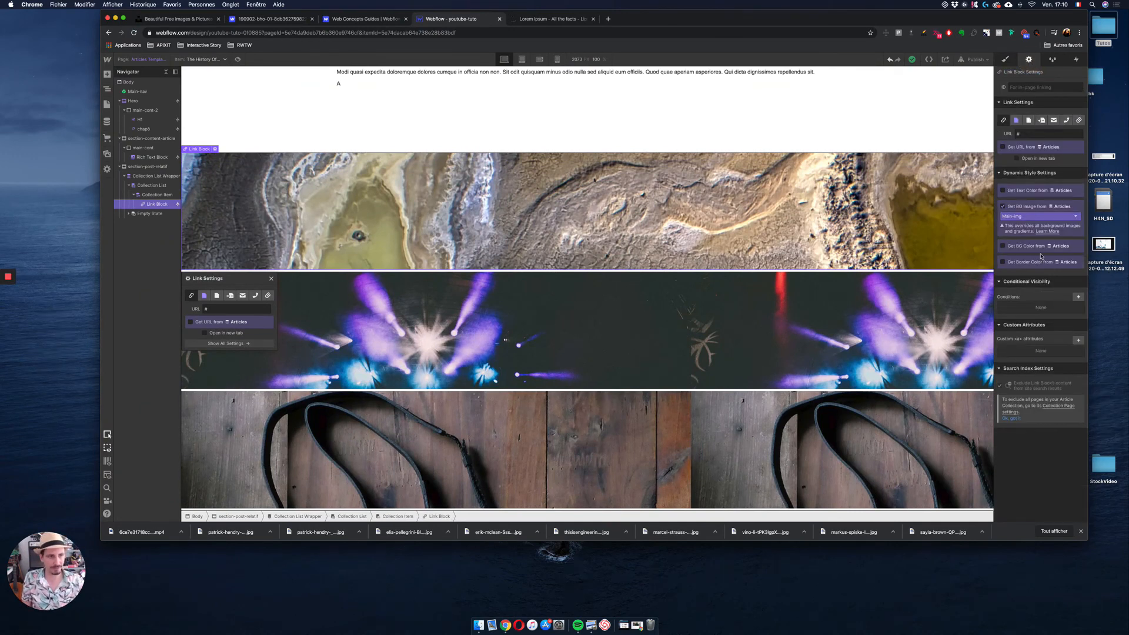
left_click(154, 176)
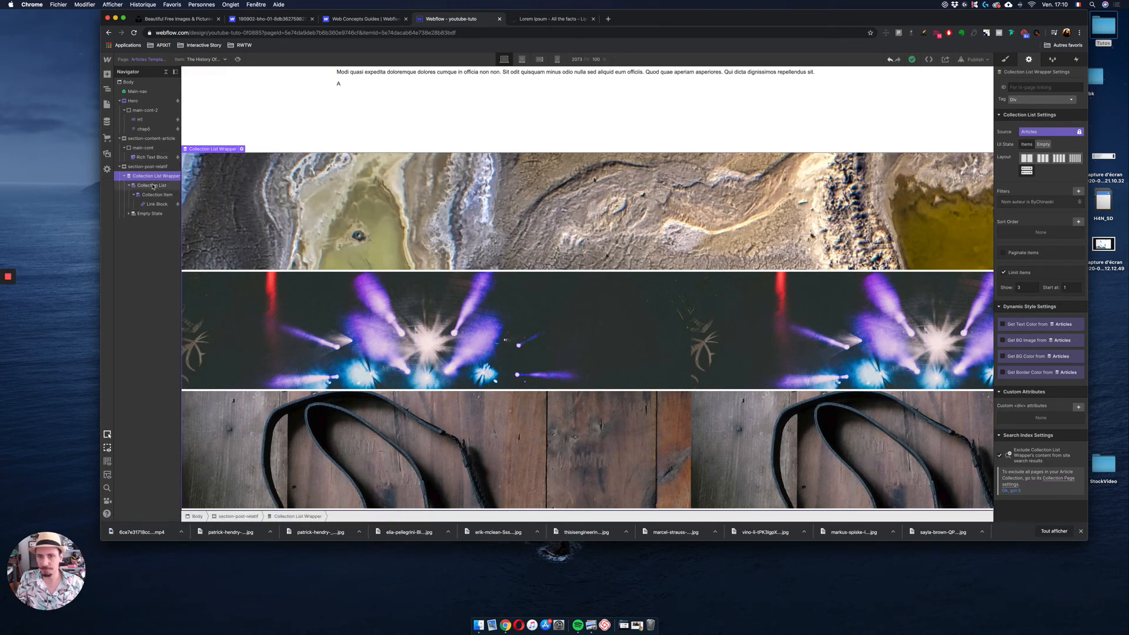
left_click(149, 184)
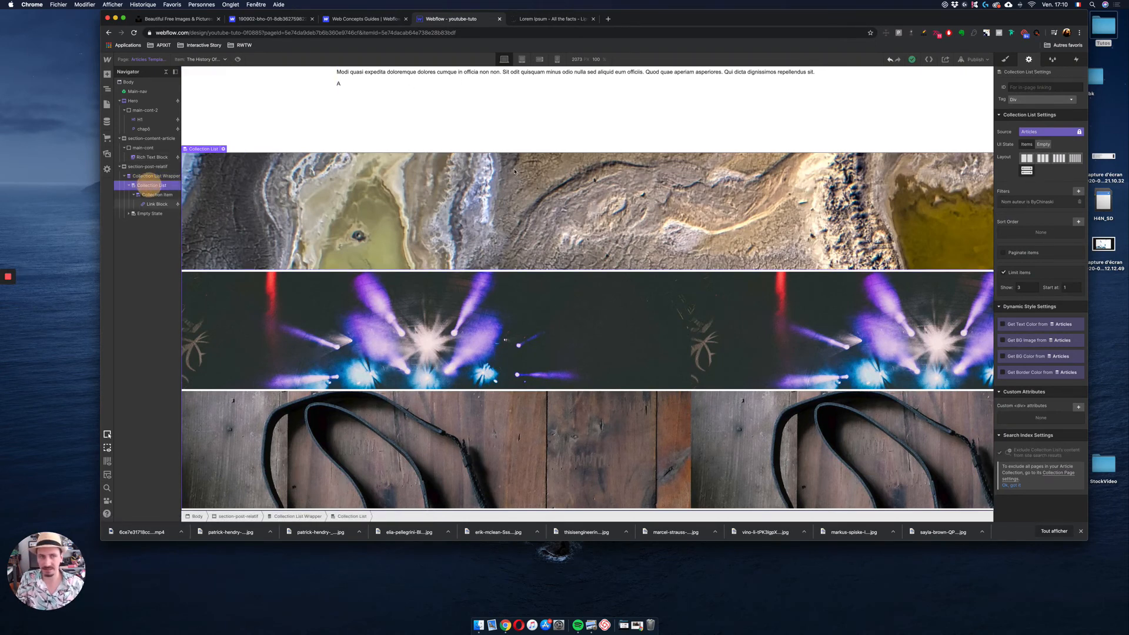
left_click(1006, 60)
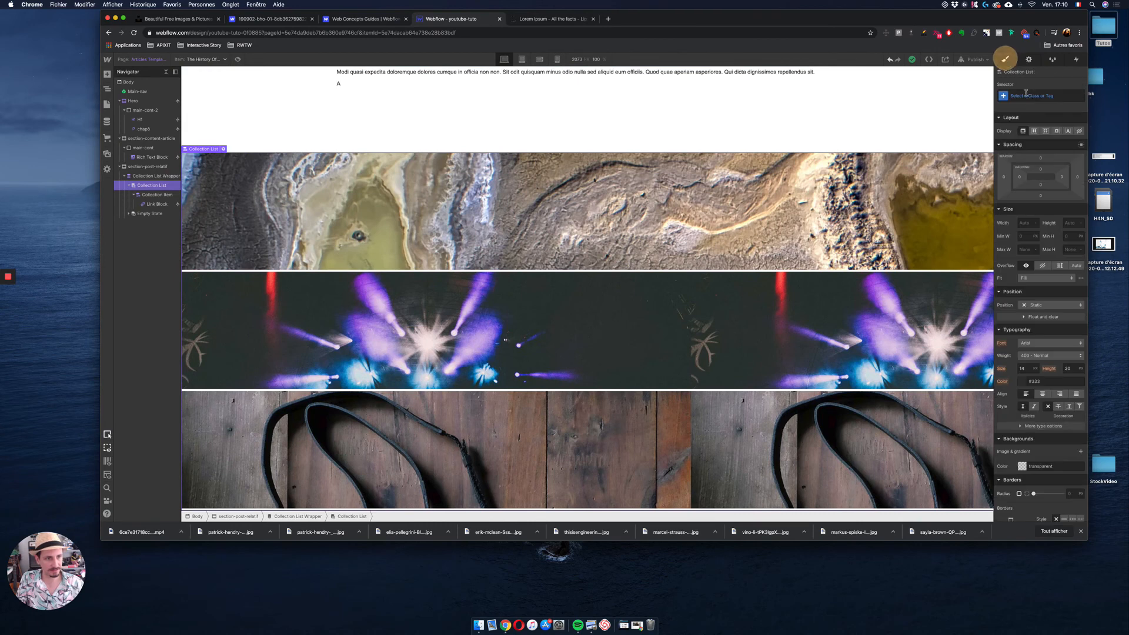
left_click(1047, 131)
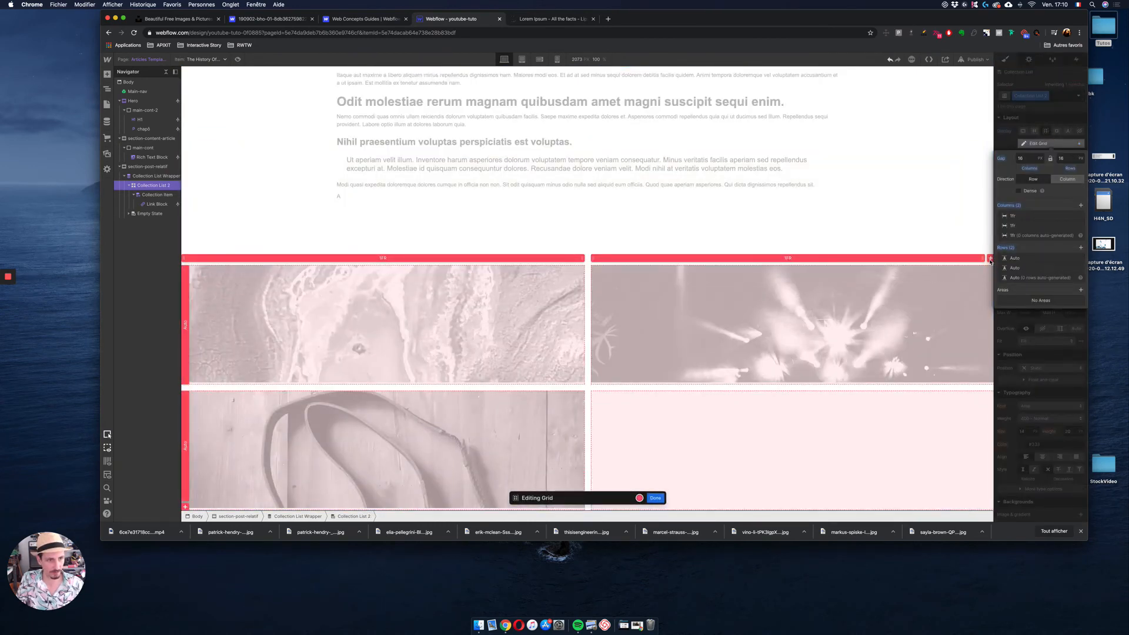
left_click(1080, 206)
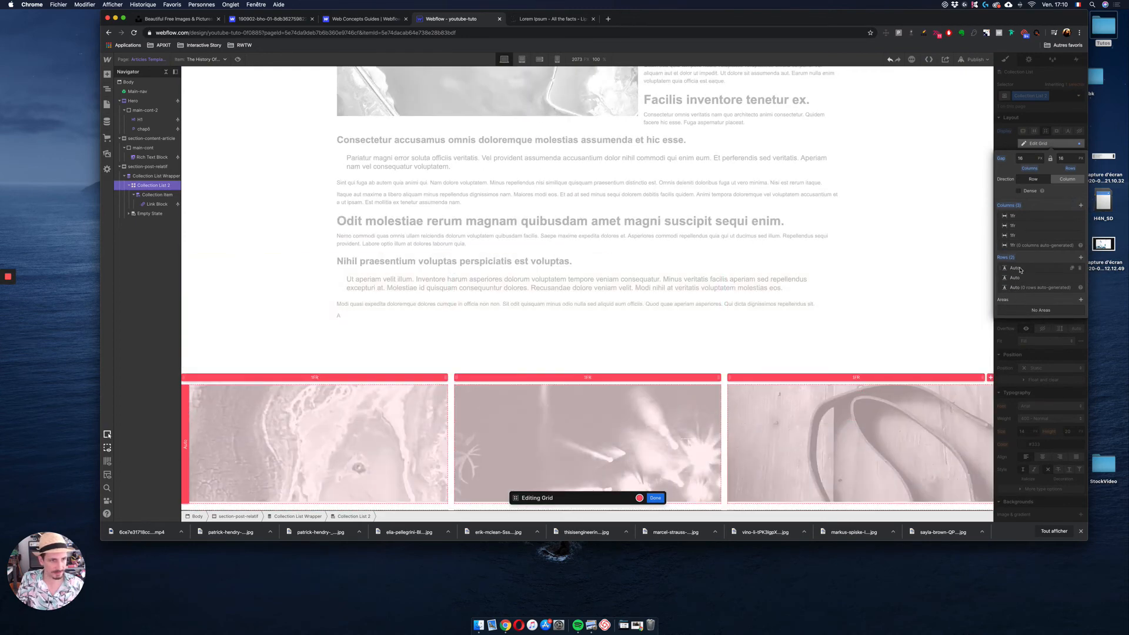
scroll(852, 361, "down", 1)
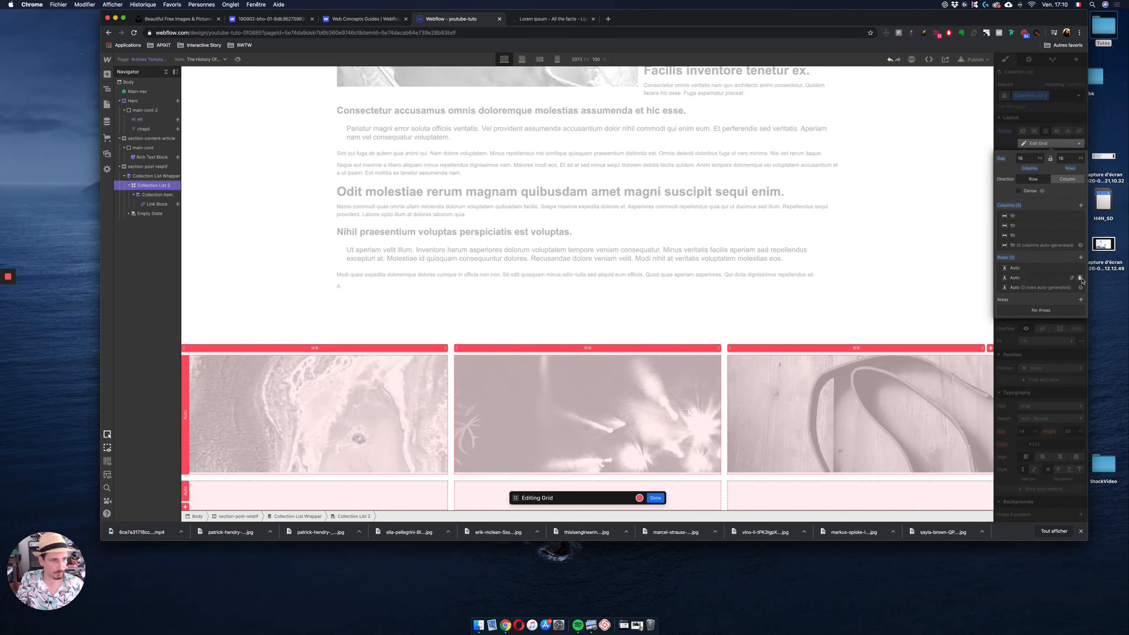
left_click(1081, 278)
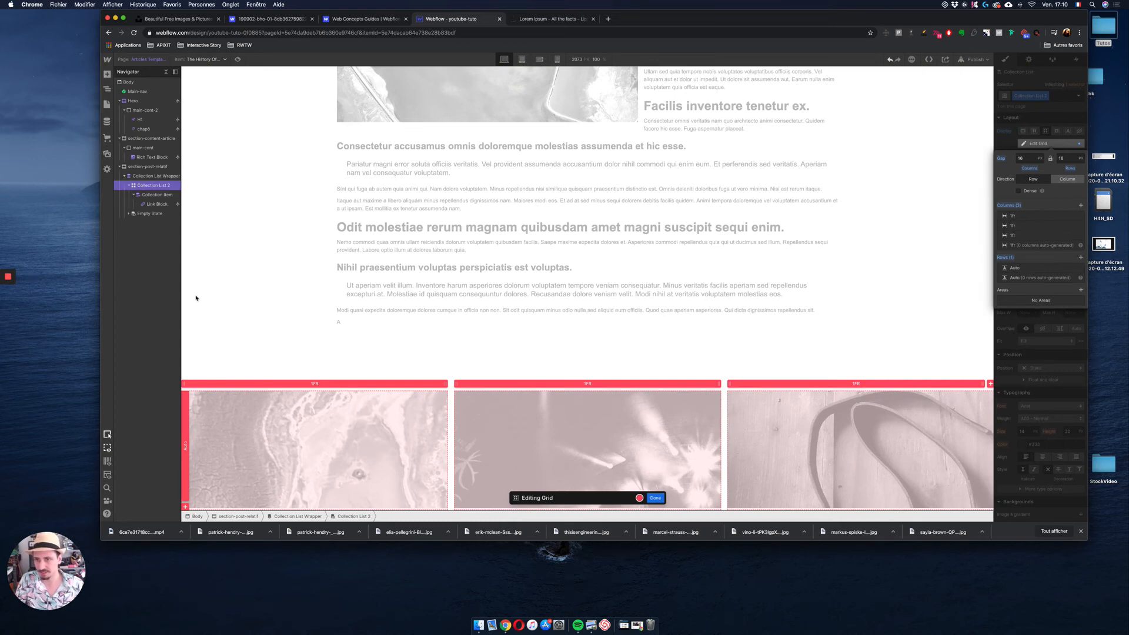
left_click(663, 498)
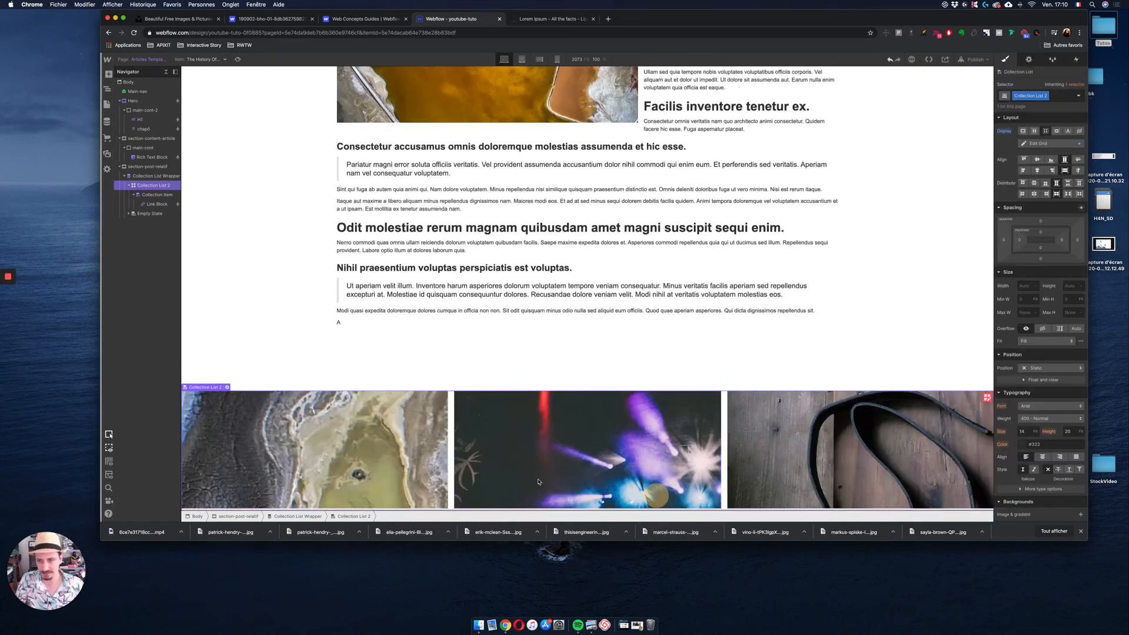
Step: Link the related-posts link block to the Current Article page and have it open in a new tab
left_click(218, 468)
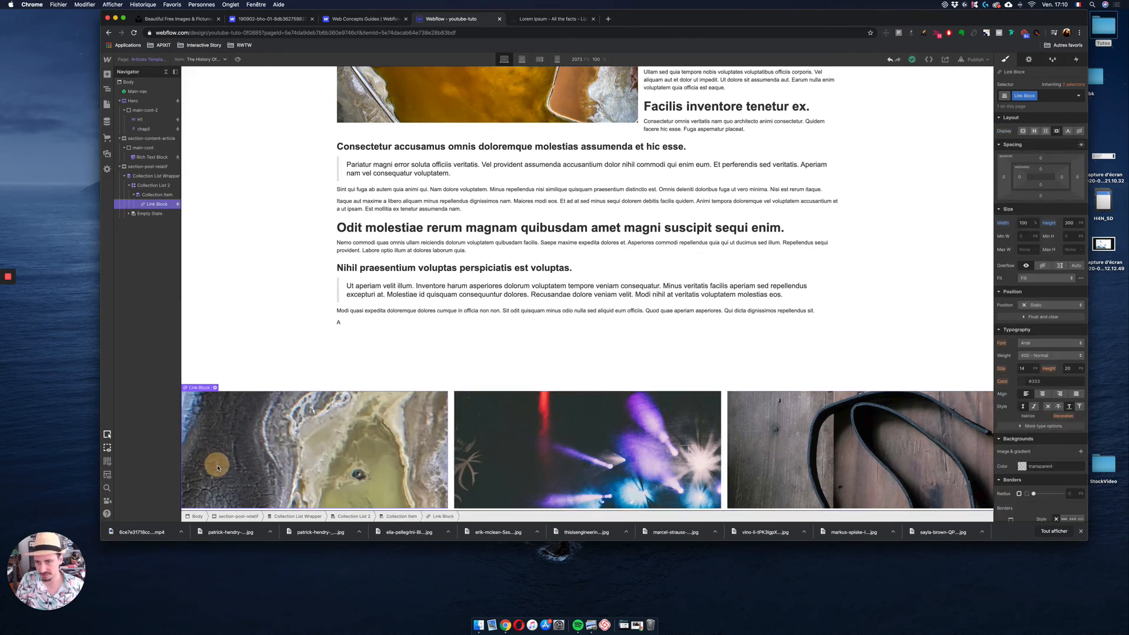
left_click(221, 388)
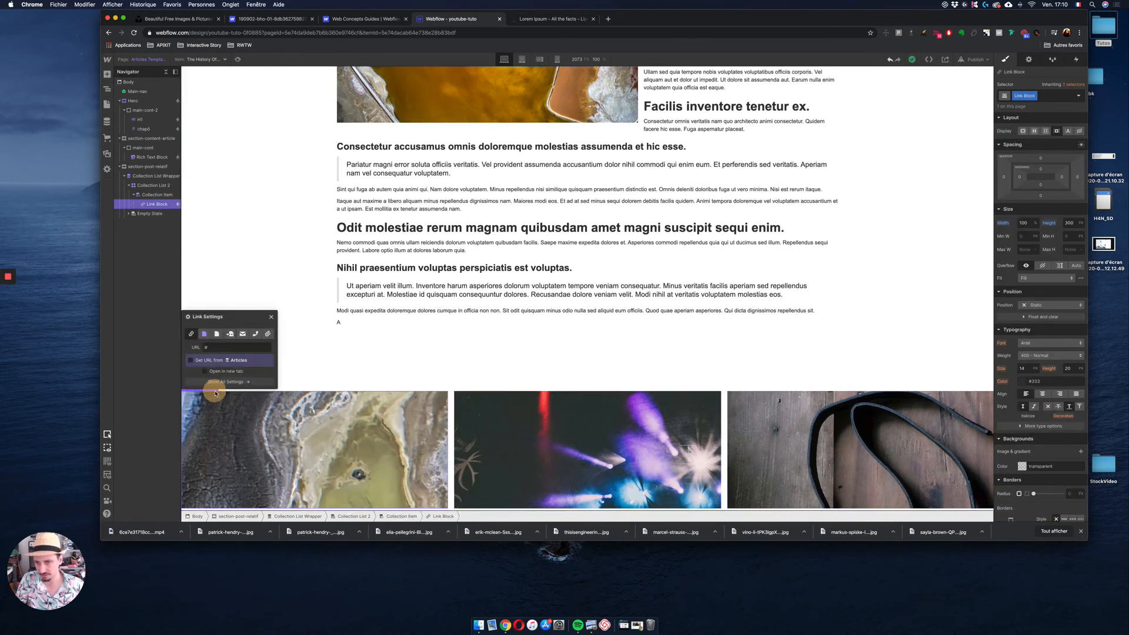
left_click(203, 334)
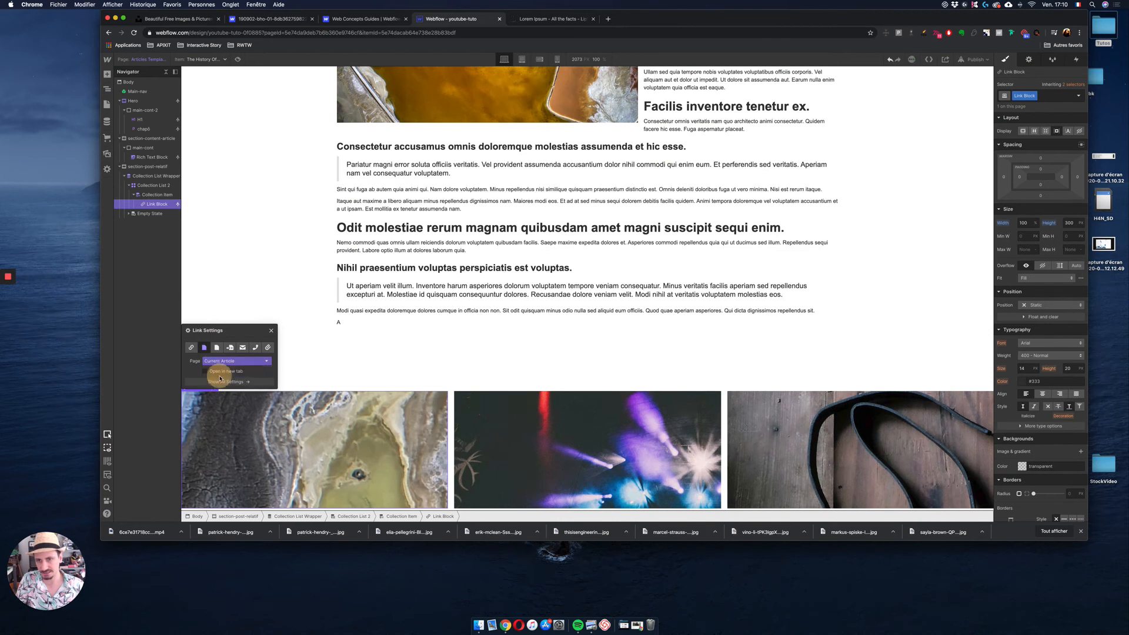
left_click(220, 376)
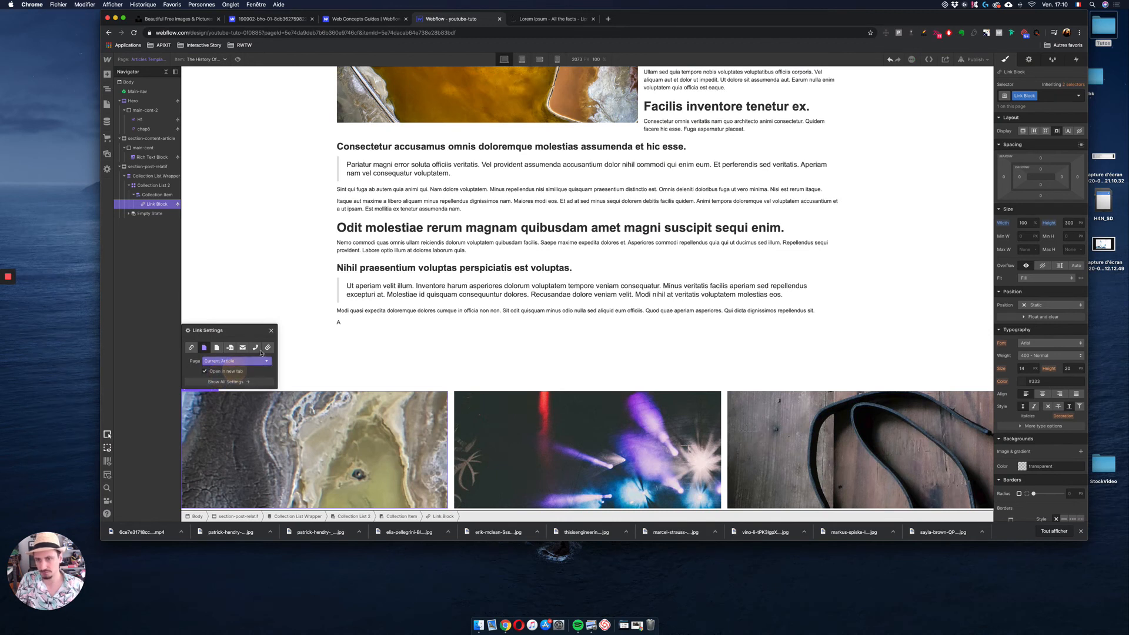
Step: Add a div block inside section-post-relatif and nest the Collection List Wrapper within it
left_click(271, 330)
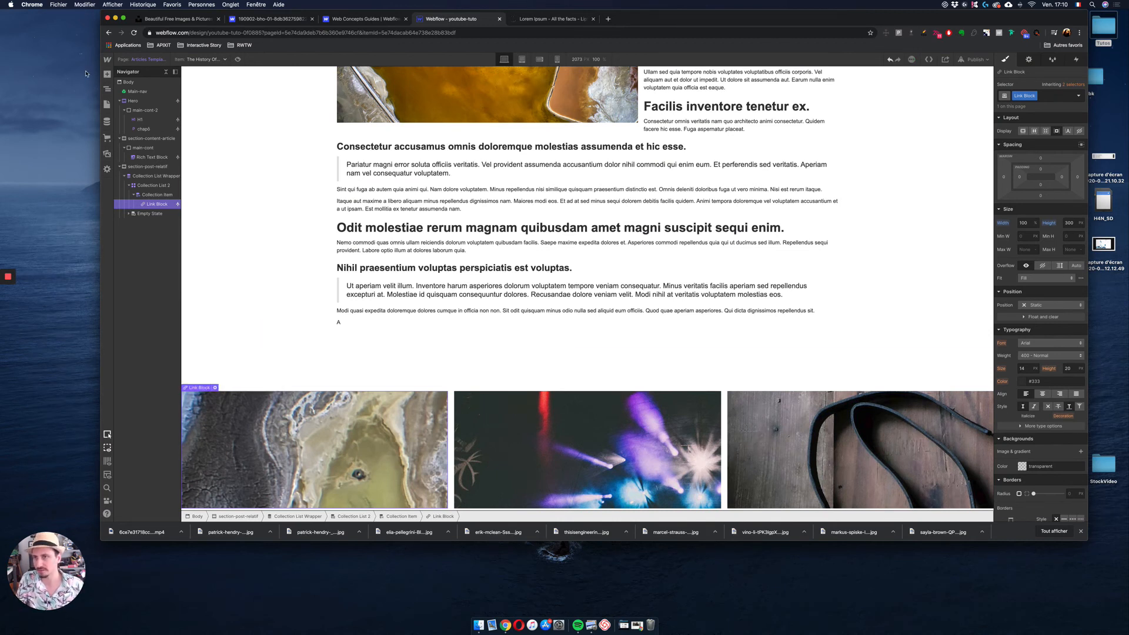
left_click(107, 89)
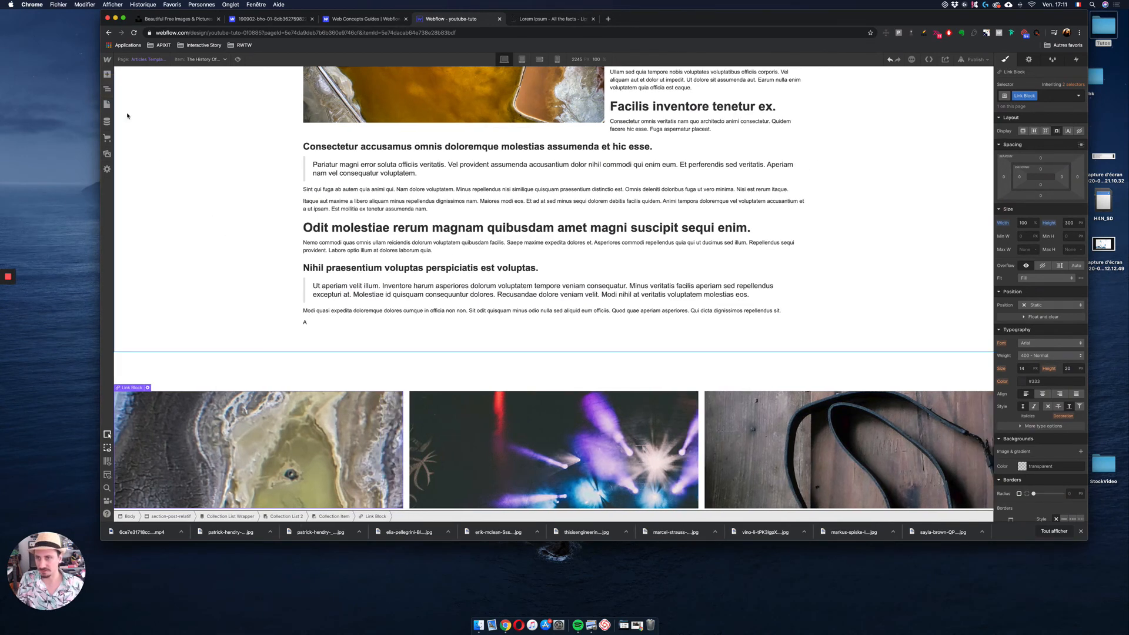
left_click(107, 90)
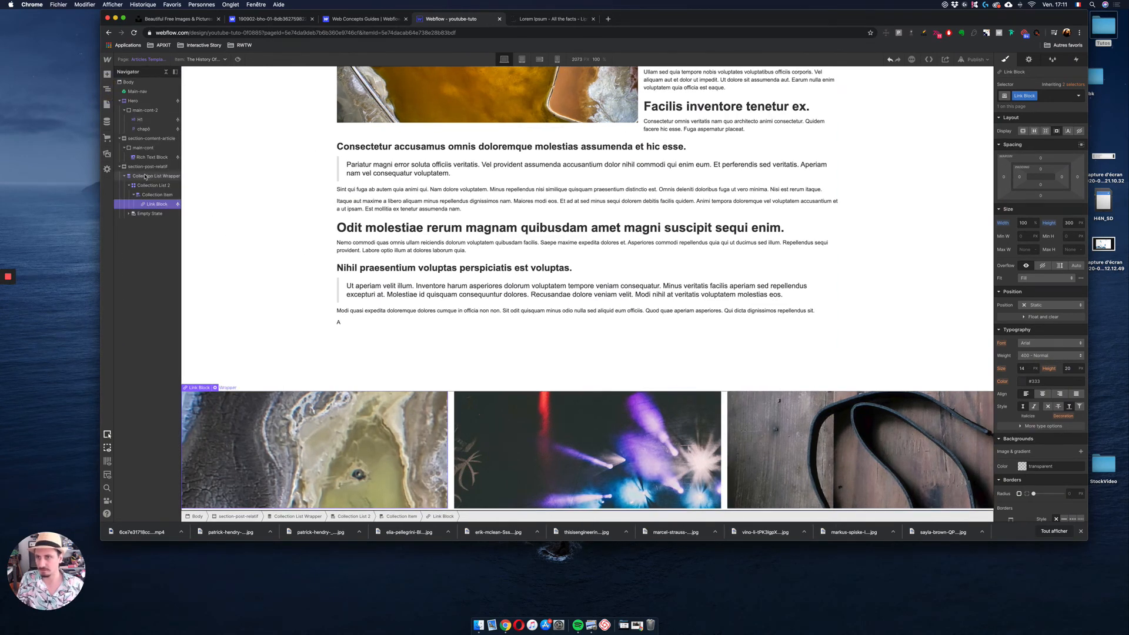
left_click(120, 167)
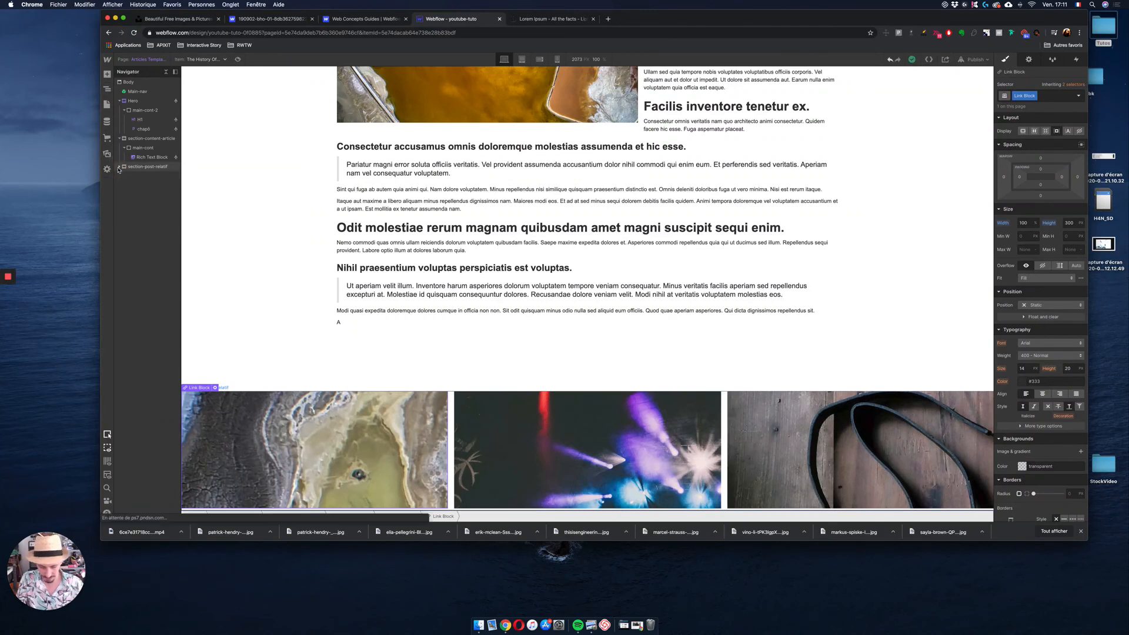
key("super+e")
type("di")
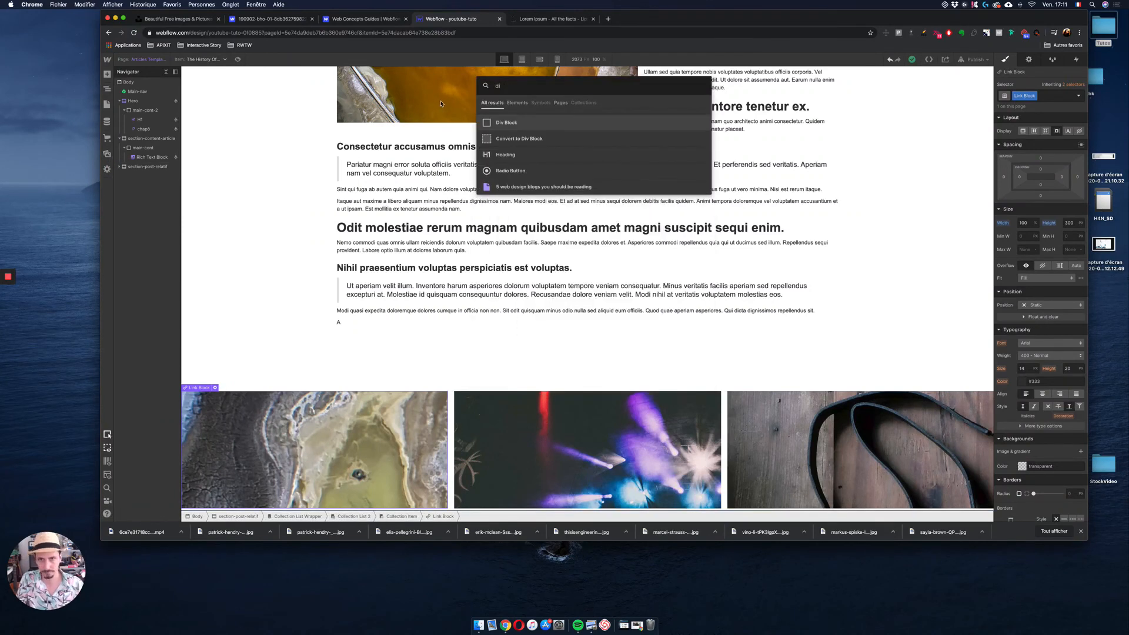
left_click_drag(509, 123, 159, 148)
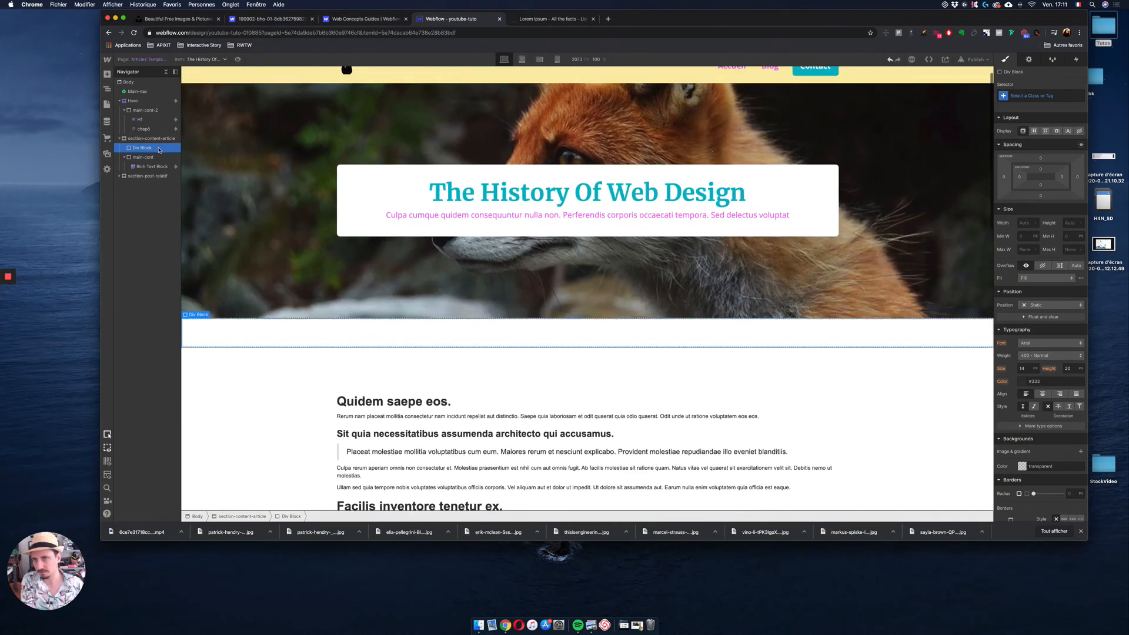
left_click_drag(159, 148, 141, 177)
Step: Apply the existing main-cont class to the div block around the related-posts list
left_click(1061, 95)
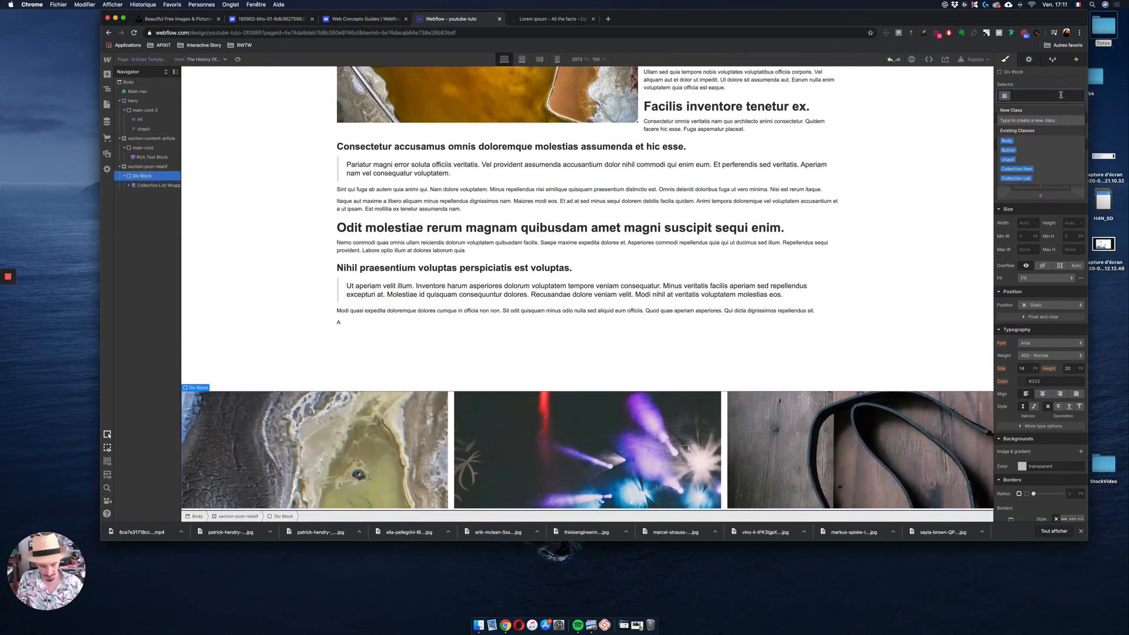
type("mai")
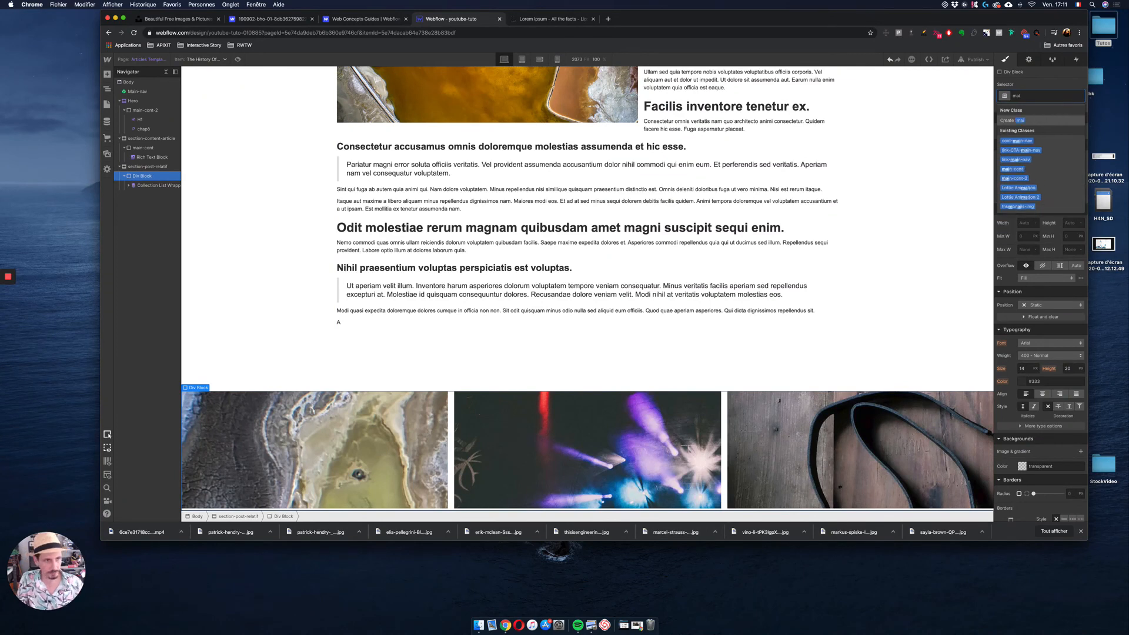
left_click(1013, 169)
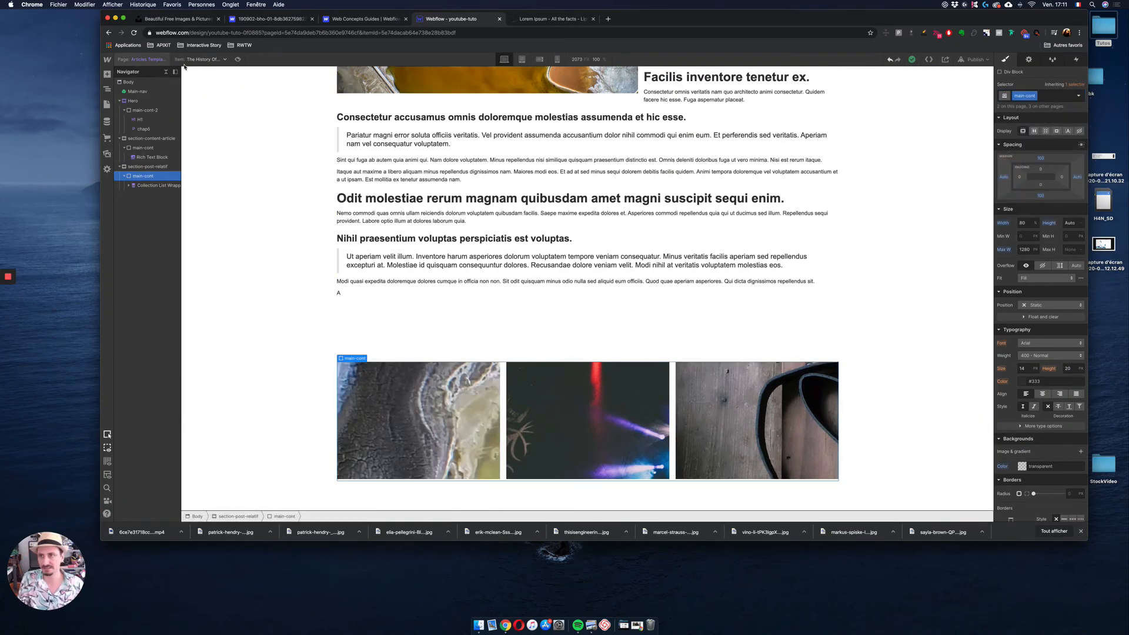
Step: Preview the article template, open the middle related post through its image link, and review its page
left_click(237, 59)
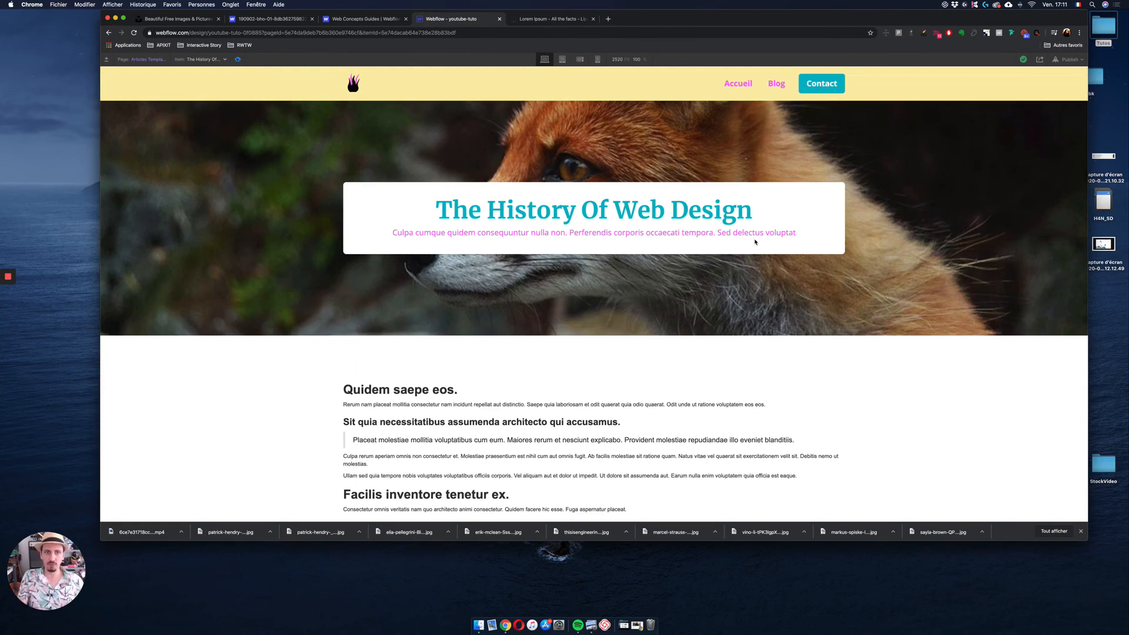
scroll(757, 243, "down", 5)
scroll(757, 243, "up", 5)
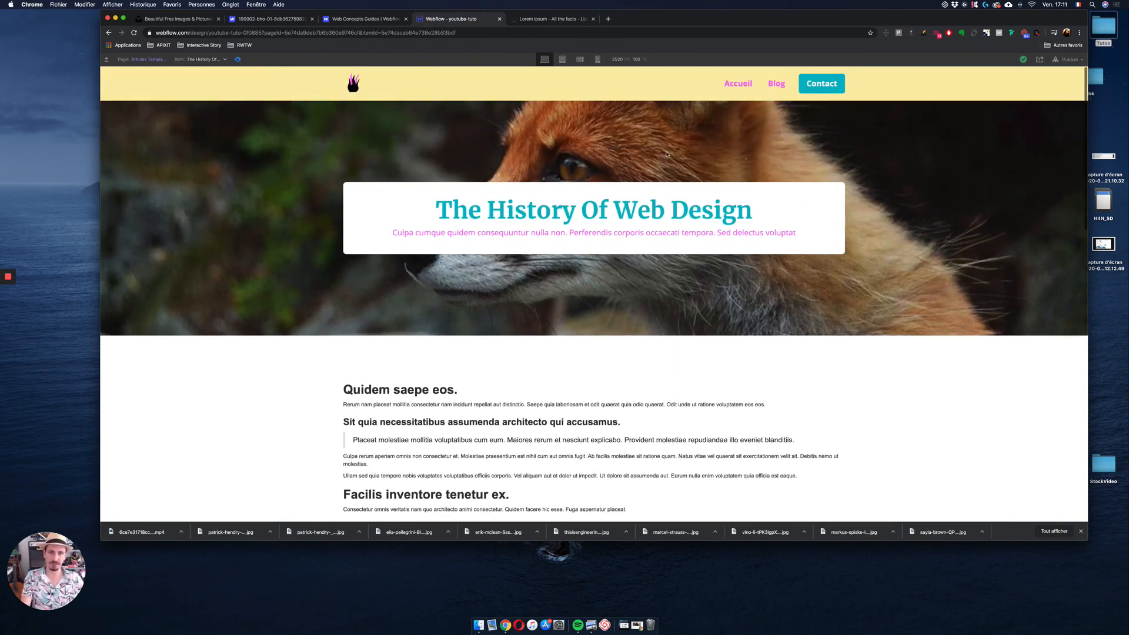
scroll(716, 260, "down", 10)
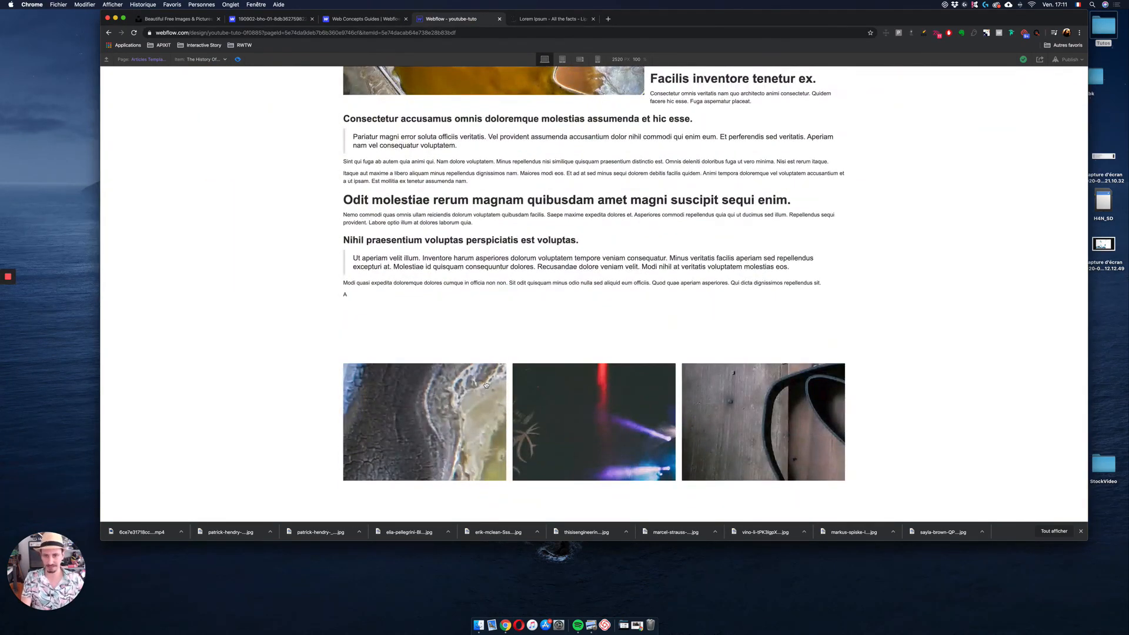
left_click(595, 419)
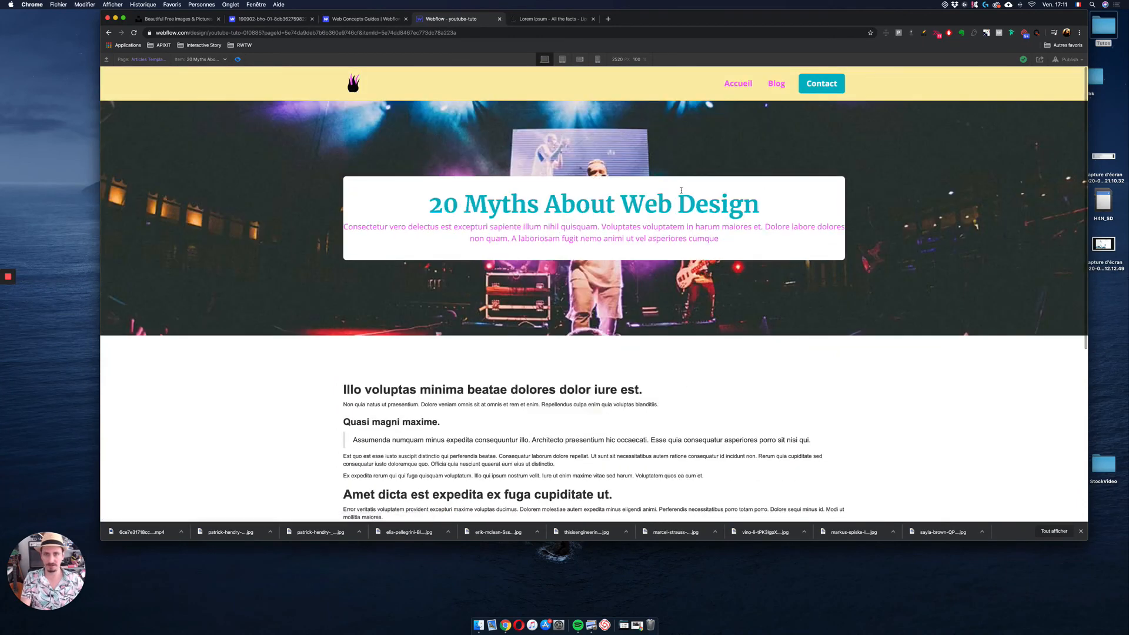
scroll(682, 193, "down", 5)
scroll(681, 192, "up", 5)
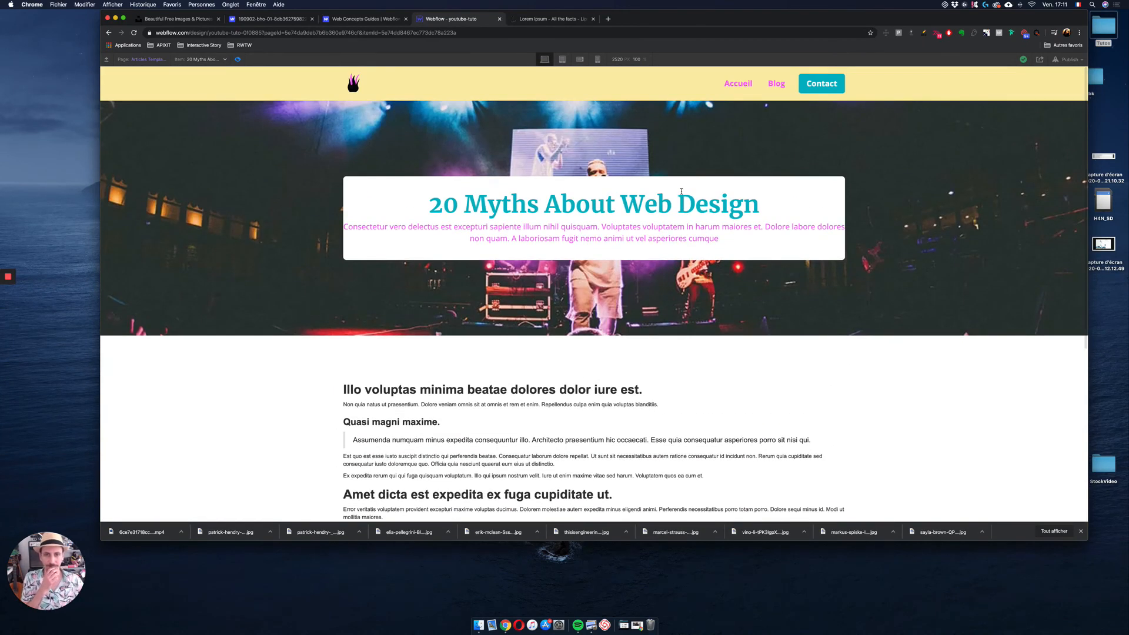
scroll(502, 149, "down", 3)
scroll(501, 149, "down", 2)
scroll(512, 154, "up", 4)
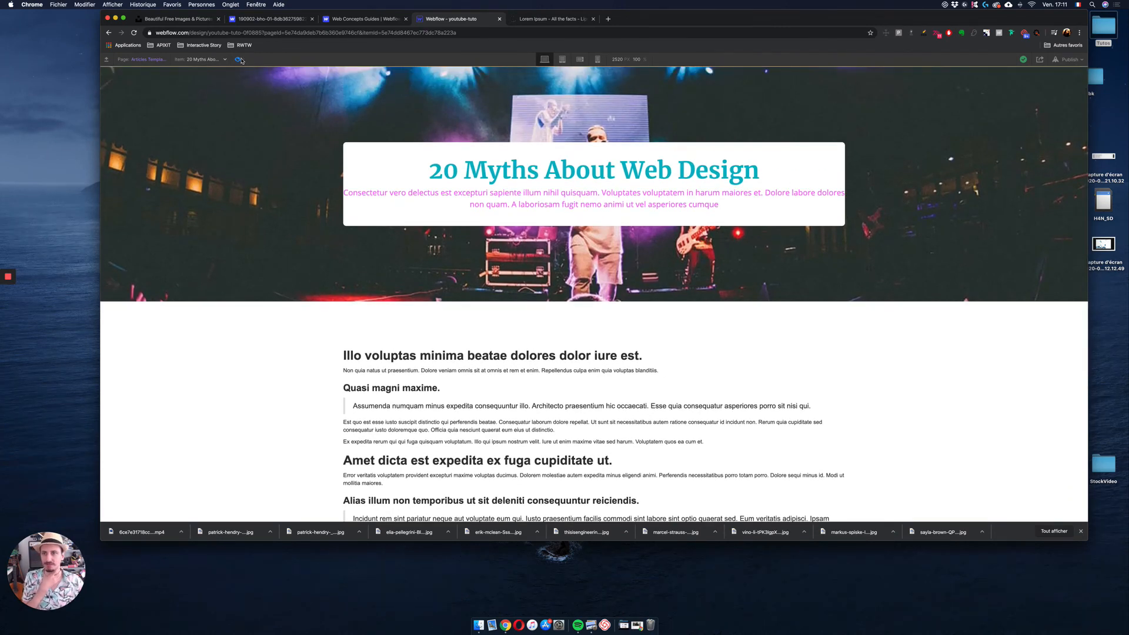
left_click(238, 60)
Step: Add equal left and right padding to the hero's main-cont-2 container
left_click(656, 234)
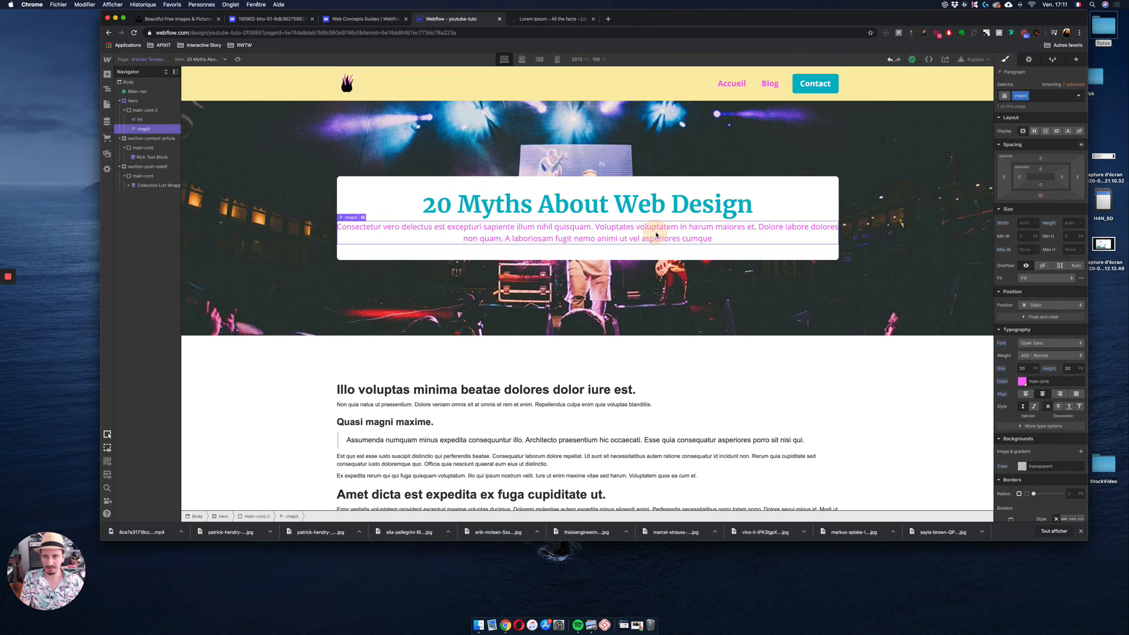
left_click(143, 111)
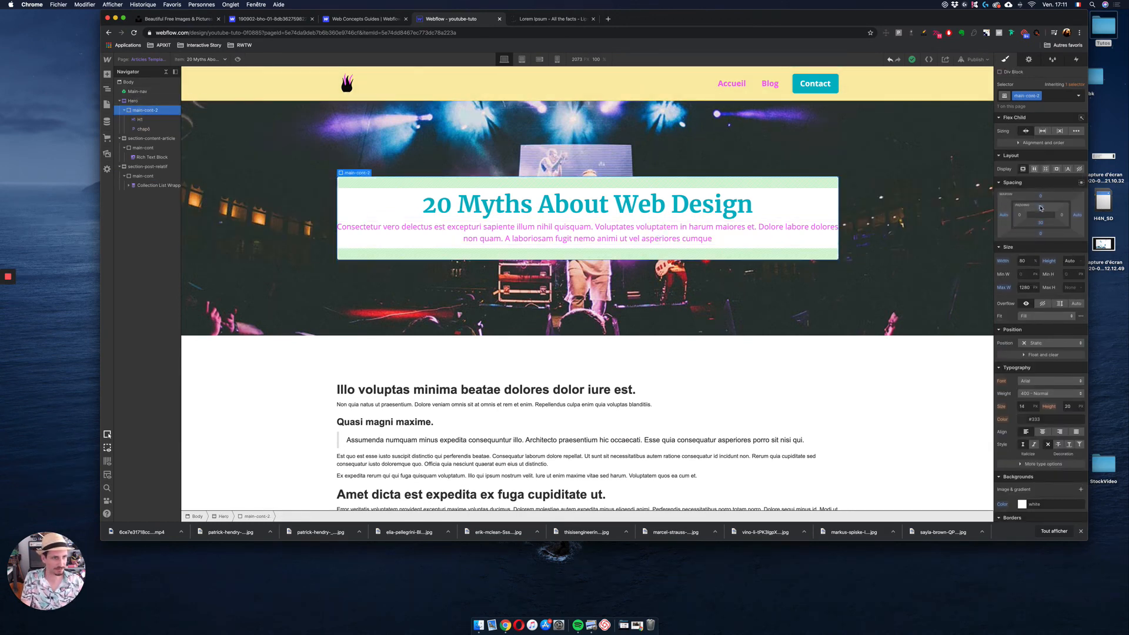
left_click_drag(1064, 220, 1026, 218)
Step: Set the related-posts link block's background image to Cover and centre its position
scroll(859, 235, "down", 5)
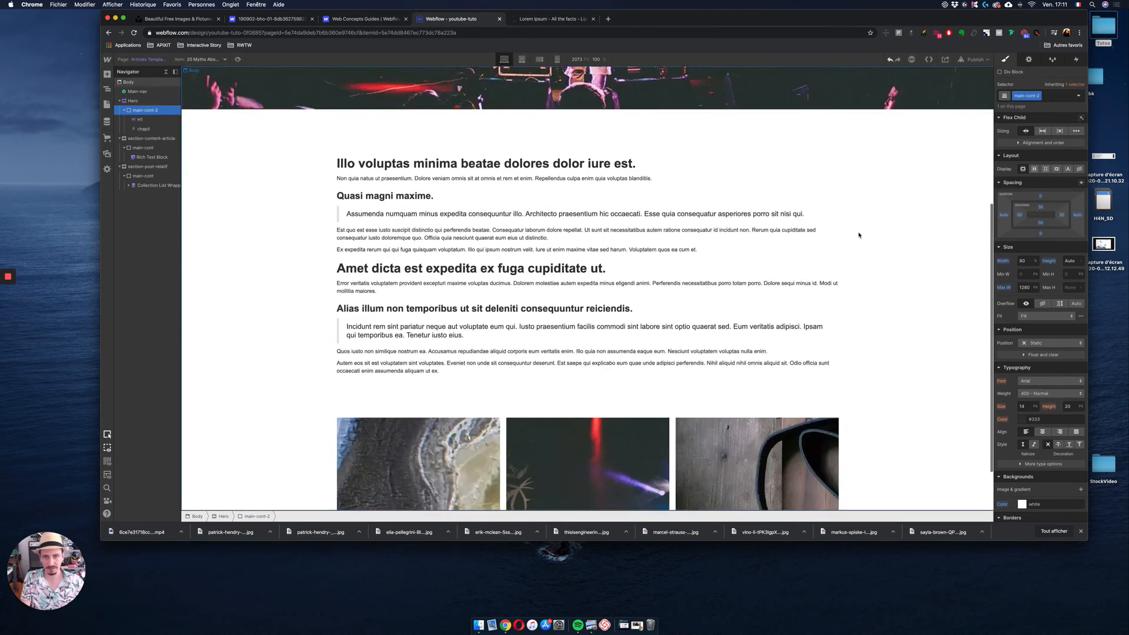
scroll(858, 235, "down", 2)
left_click(406, 424)
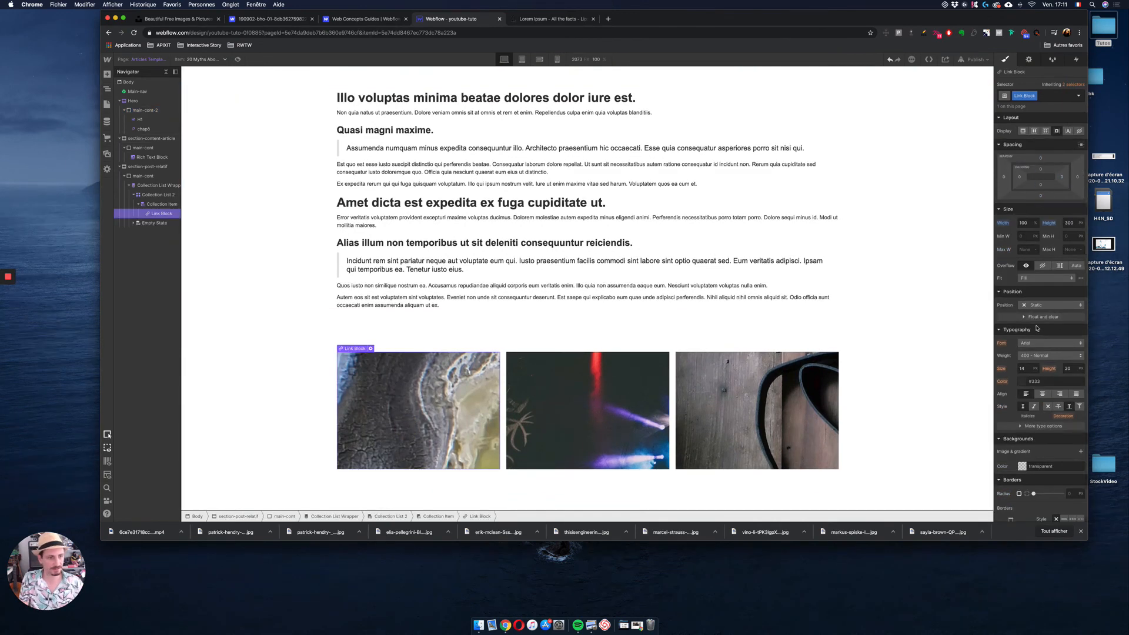
scroll(1036, 328, "down", 5)
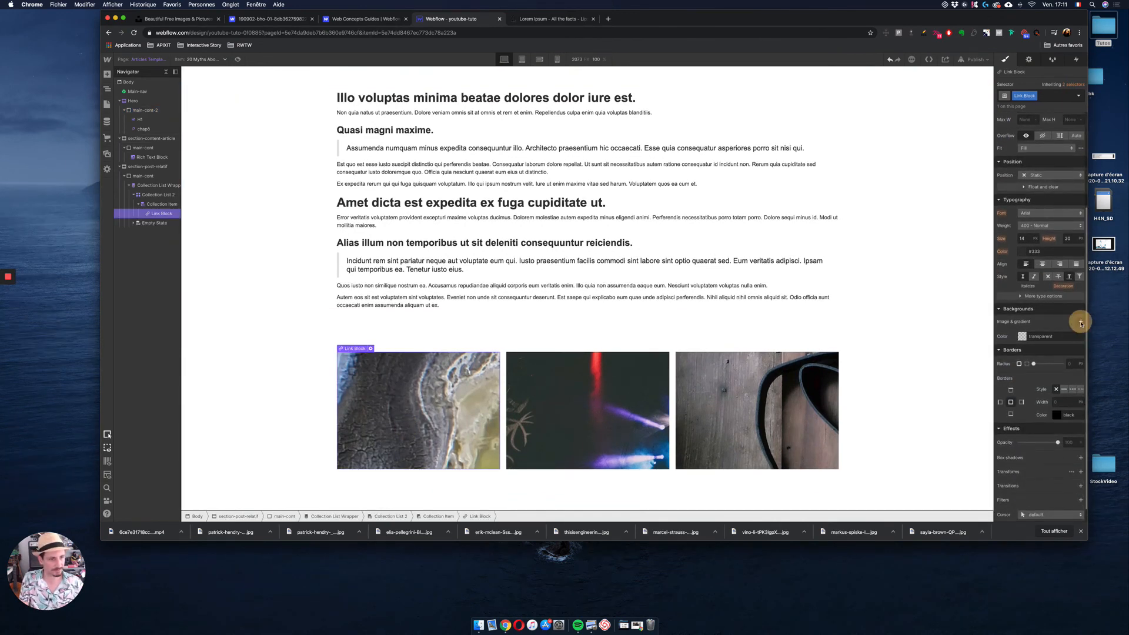
left_click(1081, 322)
left_click(1051, 406)
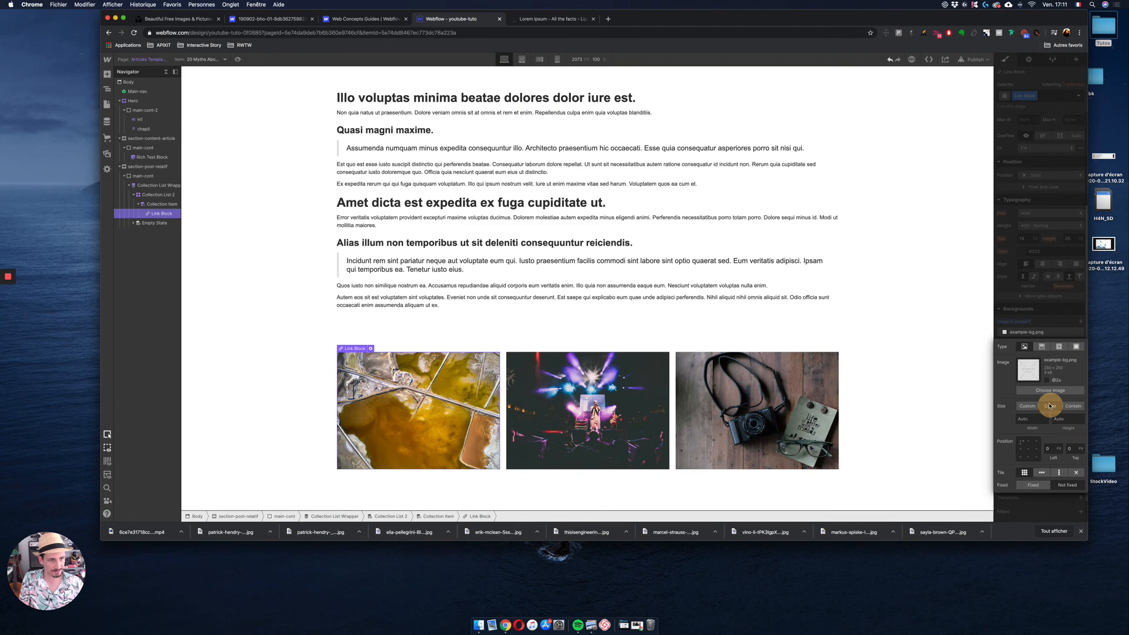
left_click(1028, 449)
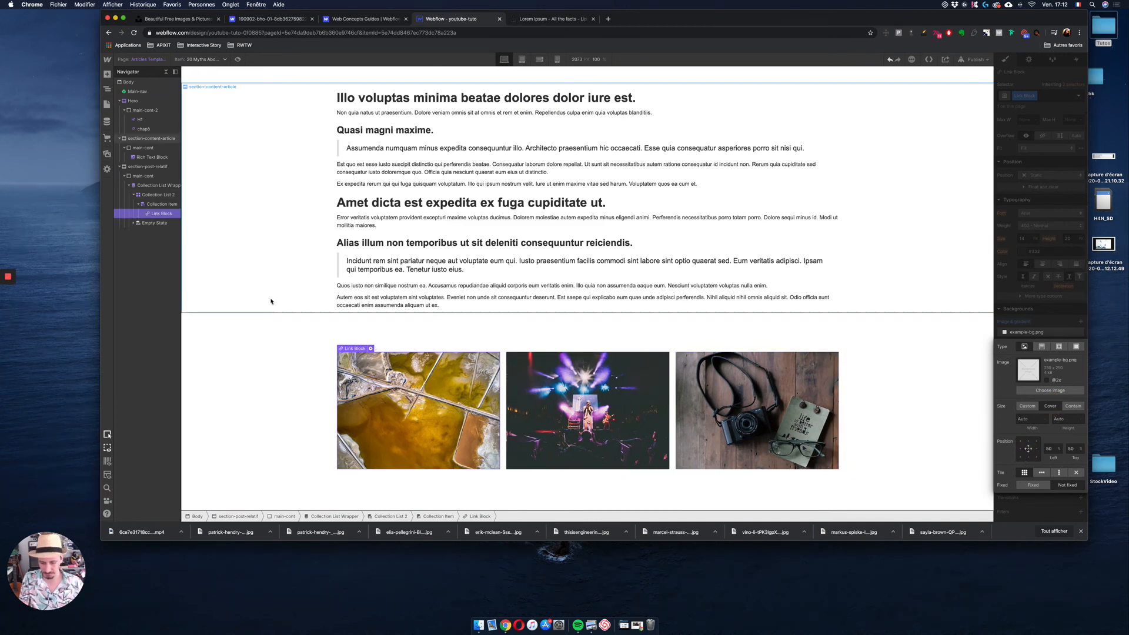
Step: Try placing a heading inside the related-posts link block, and undo the insertion
key("super+e")
type("he")
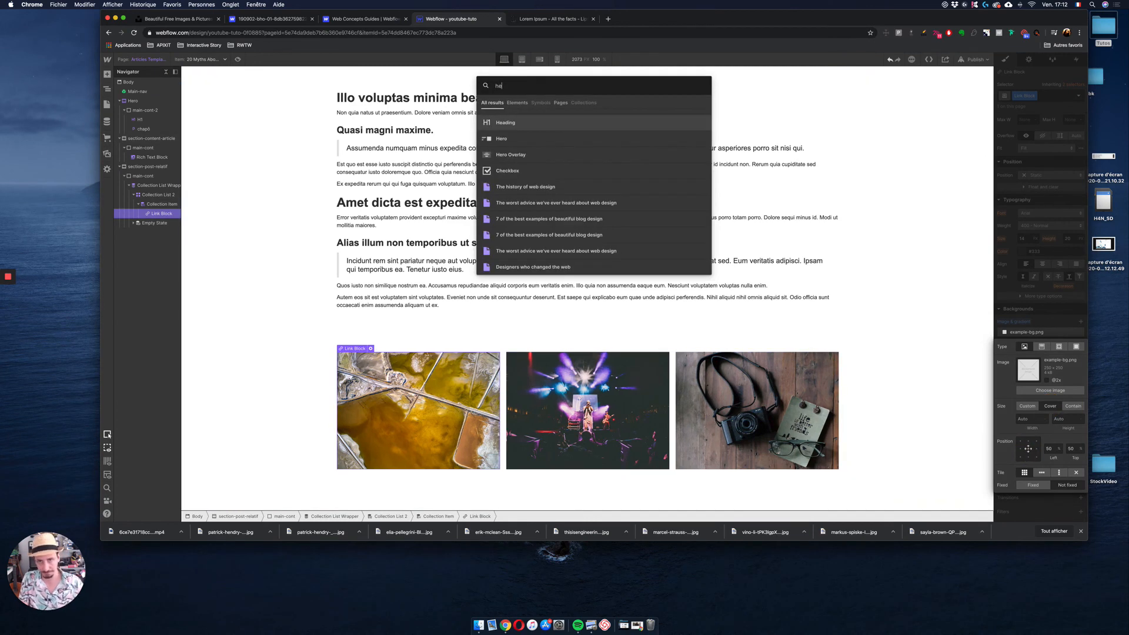
left_click_drag(531, 122, 411, 427)
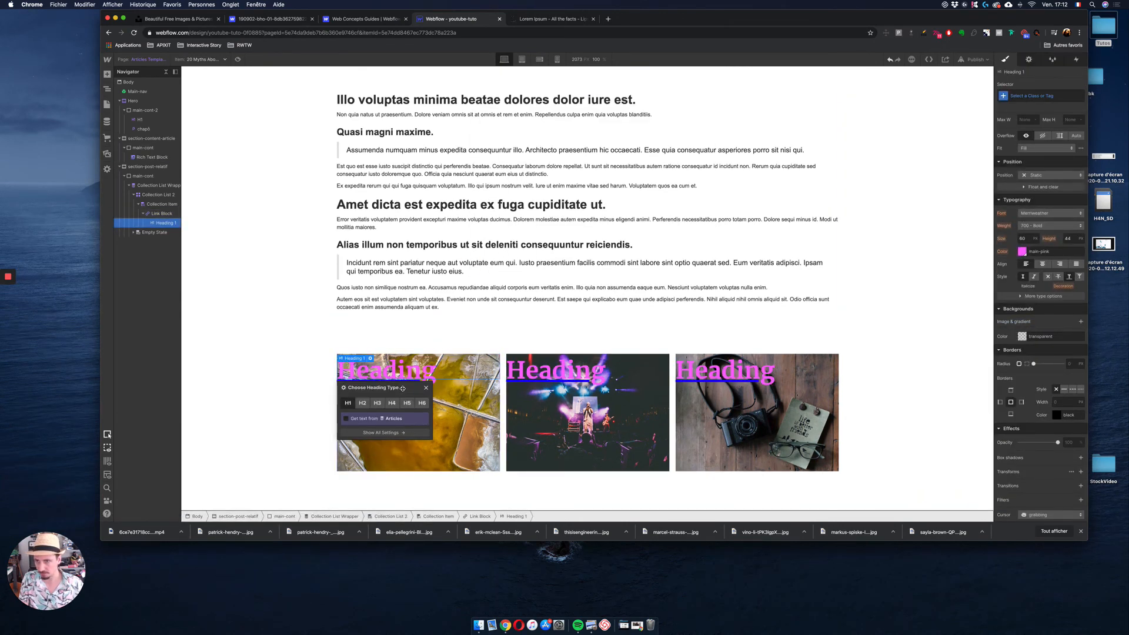
key("super+z")
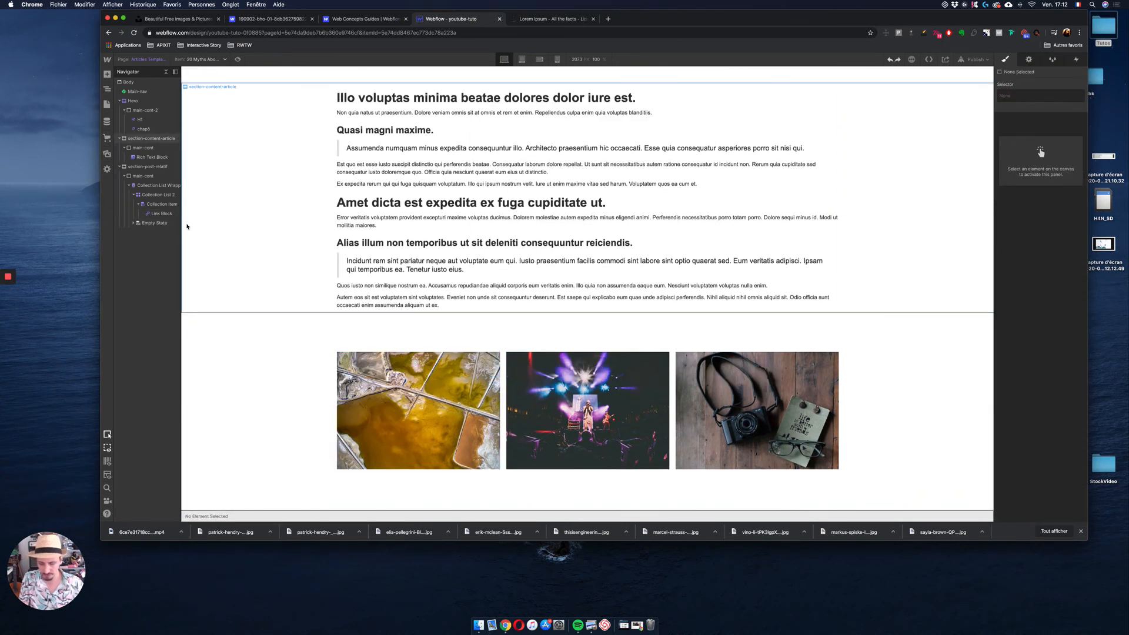
Step: Add a heading to the related-posts Collection Item, directly below the link block
key("super+e")
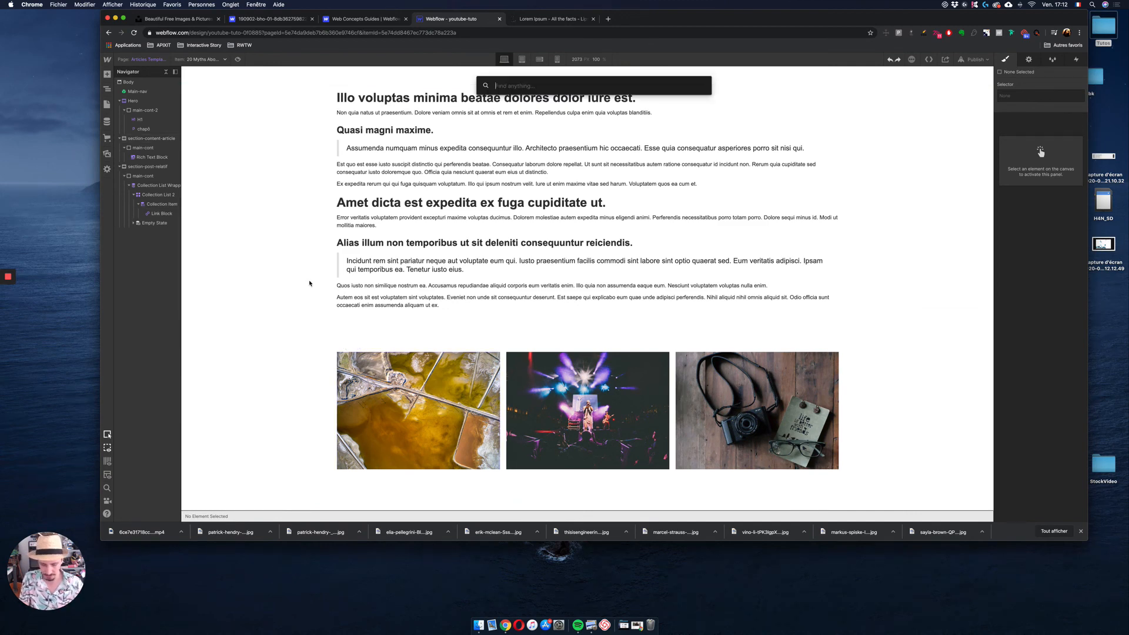
type("heading")
key("Return")
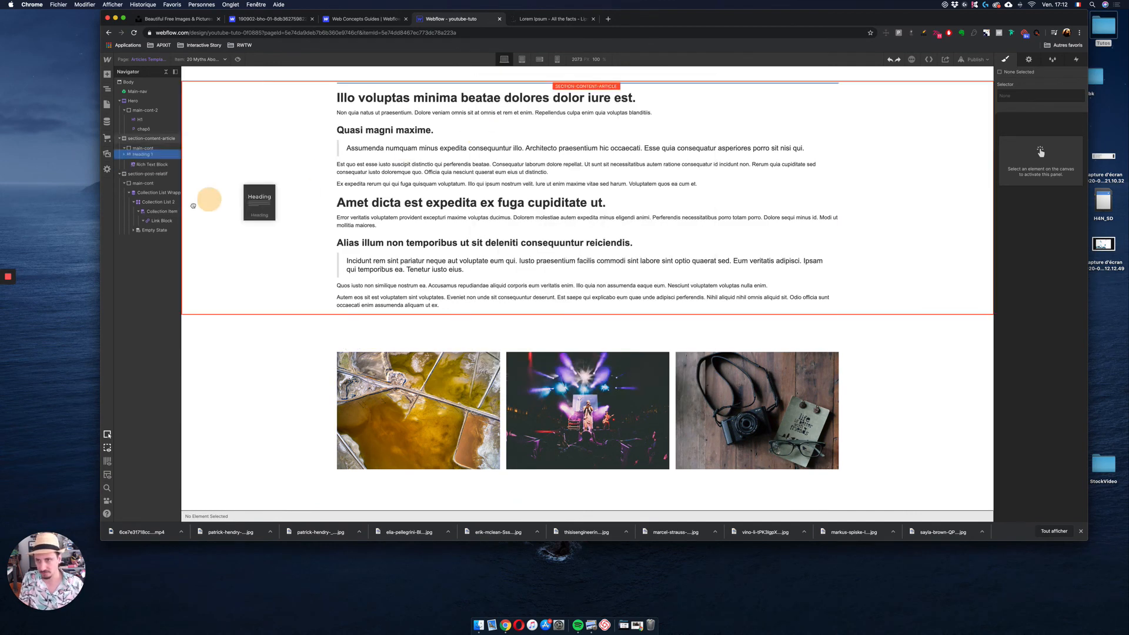
left_click(160, 221)
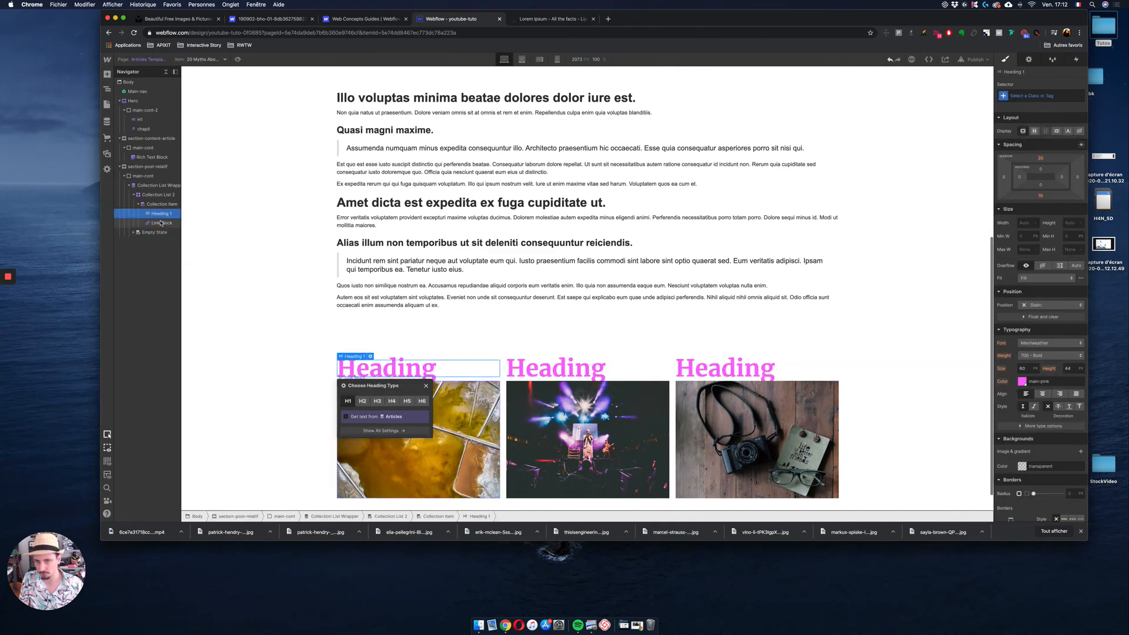
left_click_drag(157, 229, 134, 227)
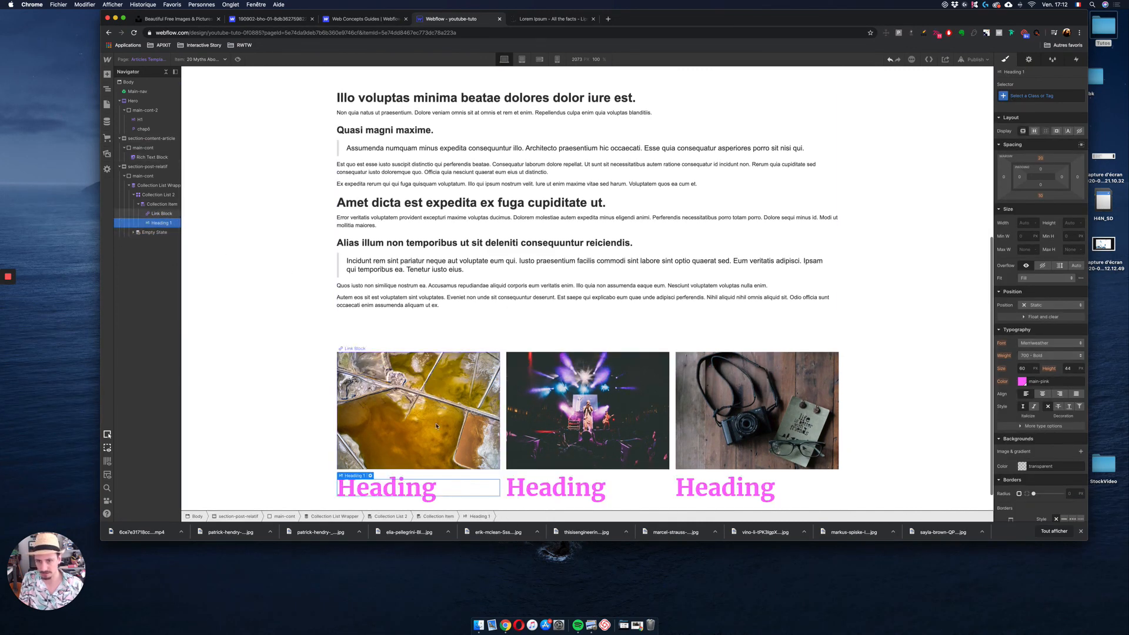
Step: Make the related-posts heading an H3 and bind its text to the Name field of Articles
left_click(371, 478)
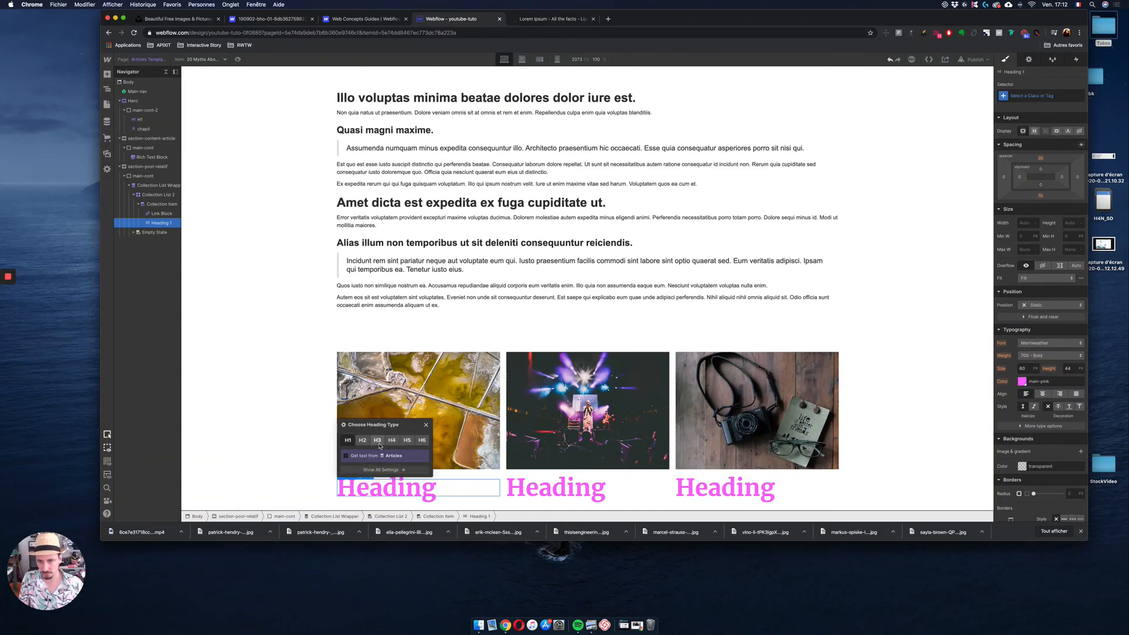
left_click(377, 440)
left_click(376, 456)
left_click(375, 466)
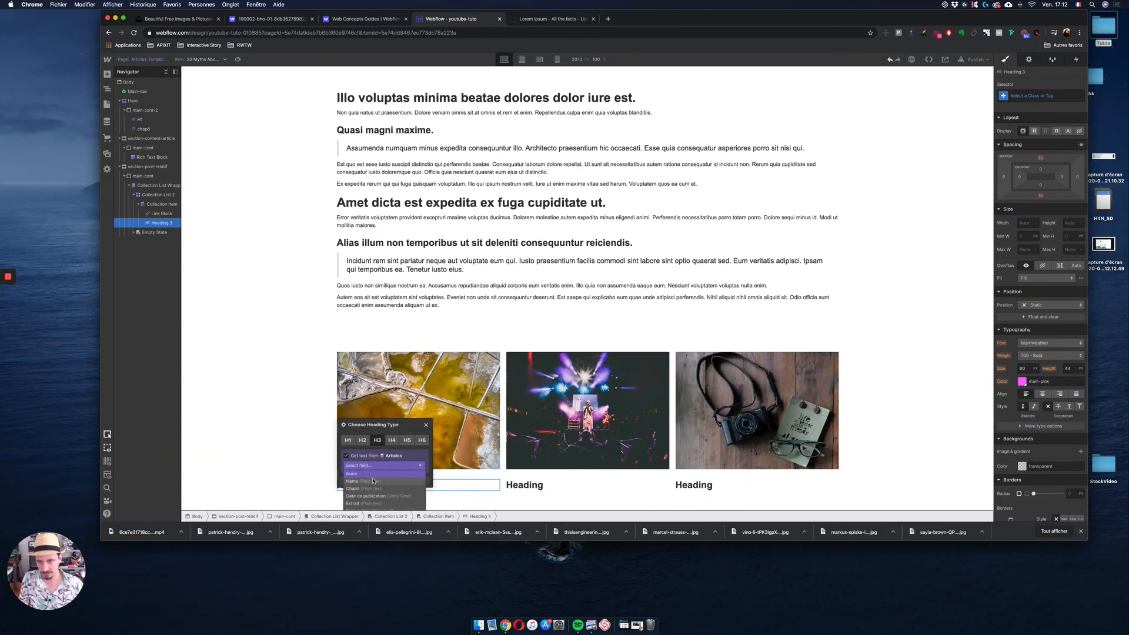
left_click(353, 481)
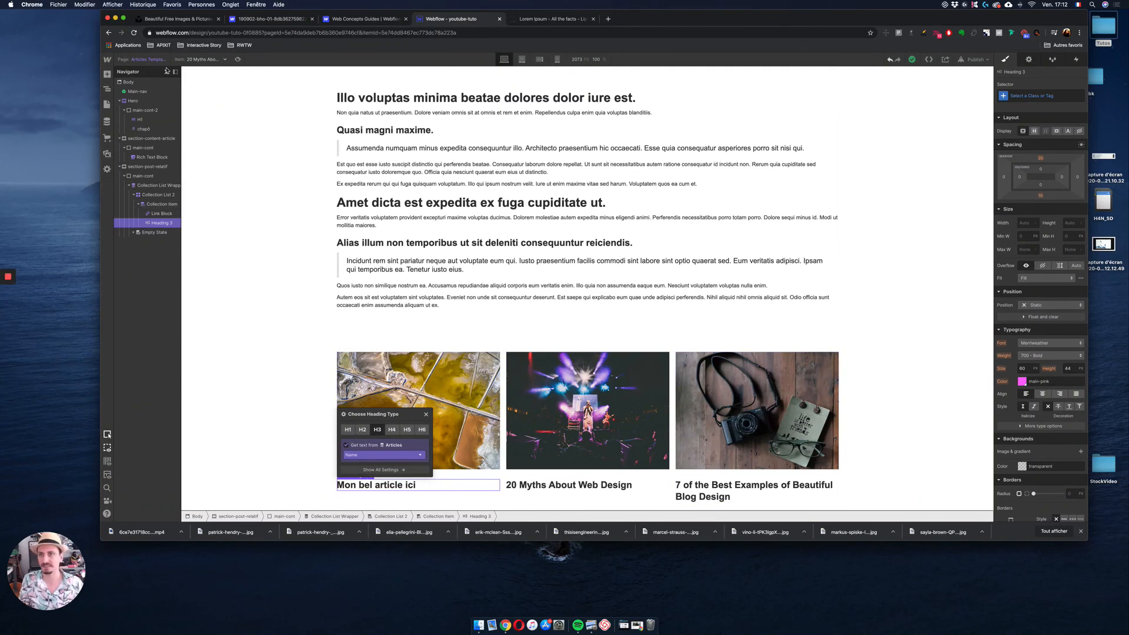
Step: Preview the article page to check the hero and the related-posts titles
left_click(237, 59)
scroll(700, 180, "down", 5)
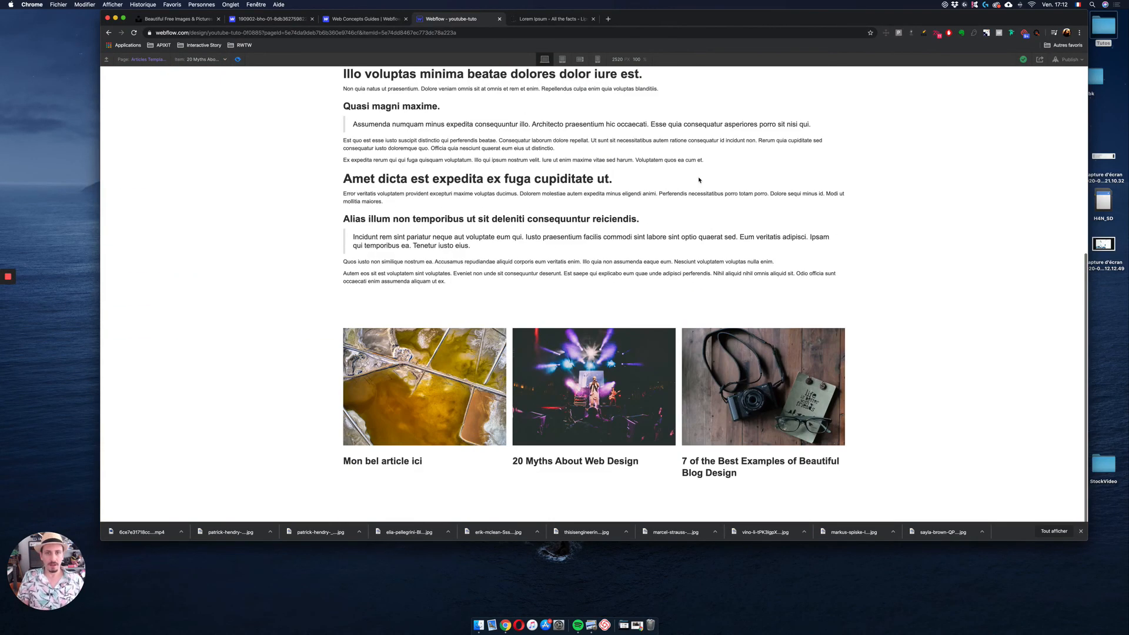
scroll(700, 180, "up", 5)
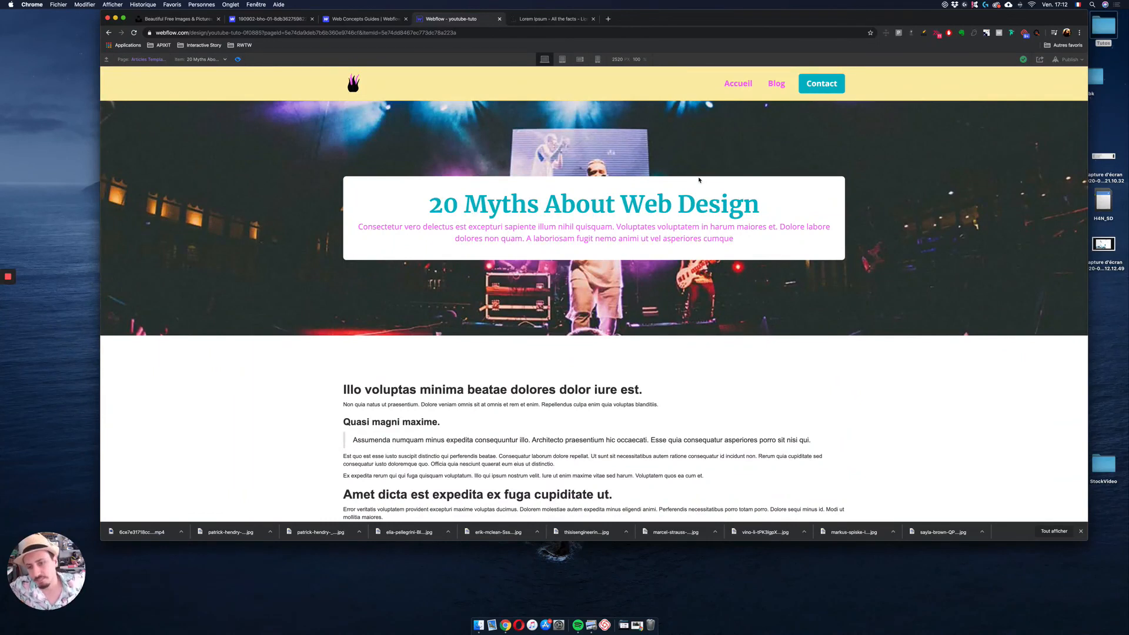